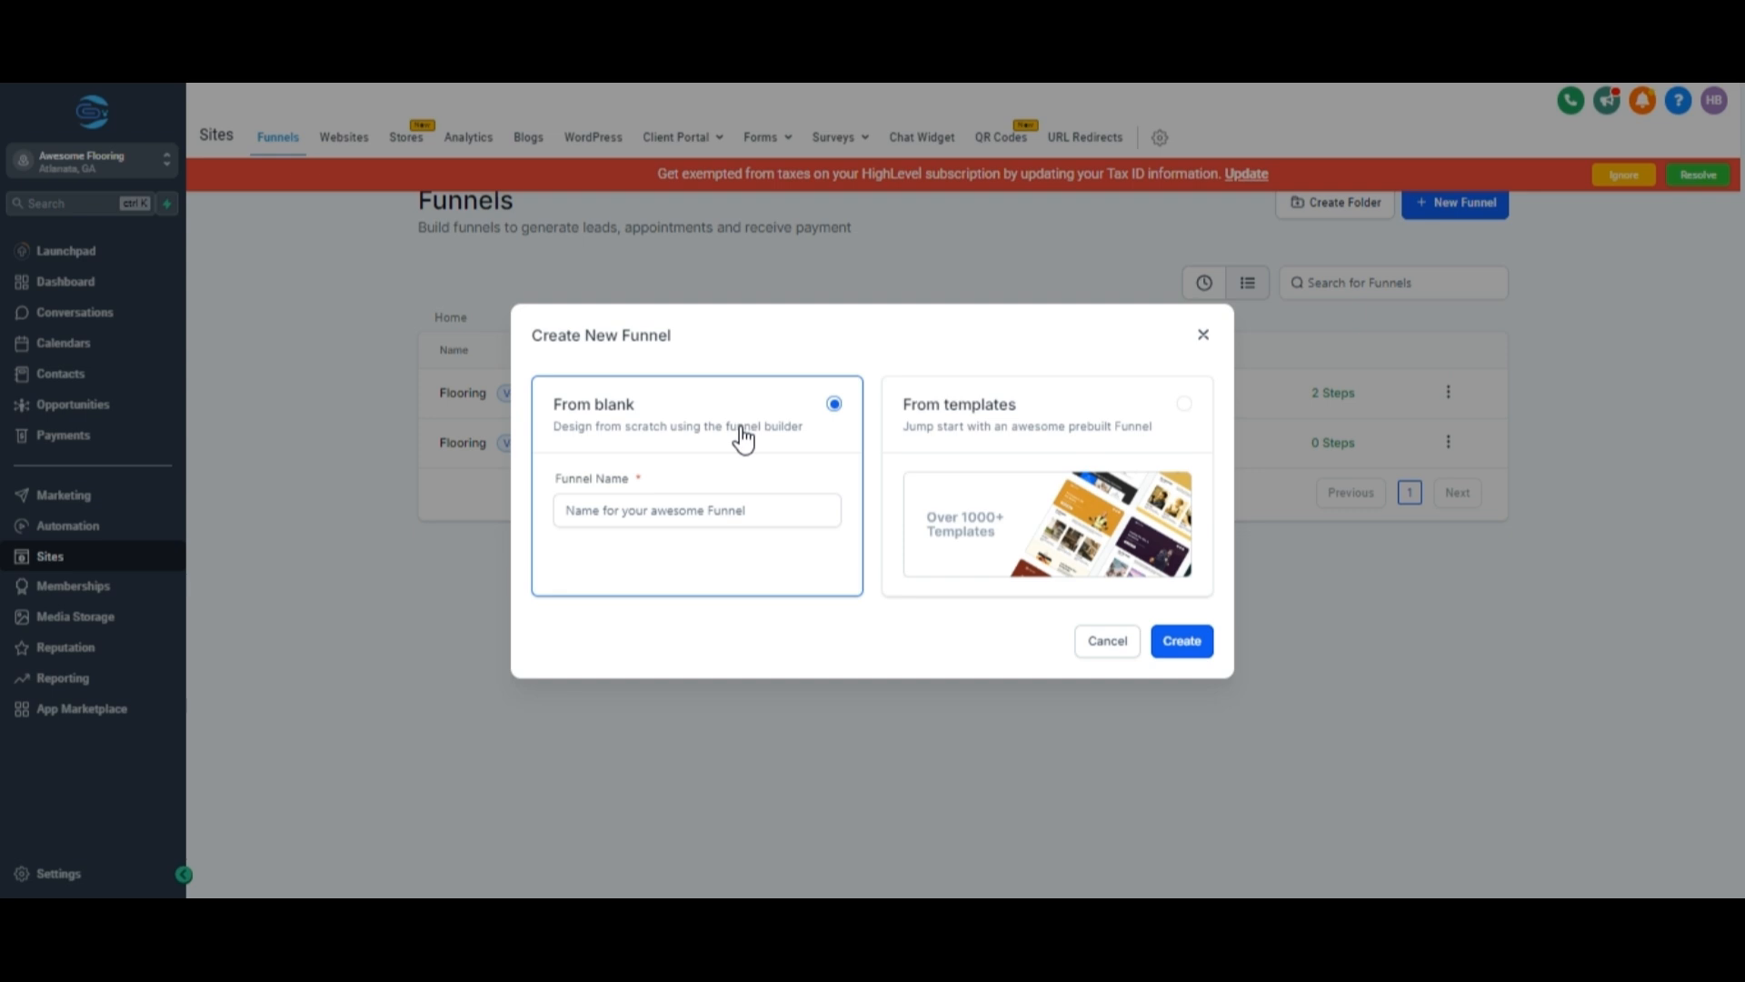
Choose to create the new funnel from a template and continue.
{"action": "left_click", "coordinate": [1036, 420]}
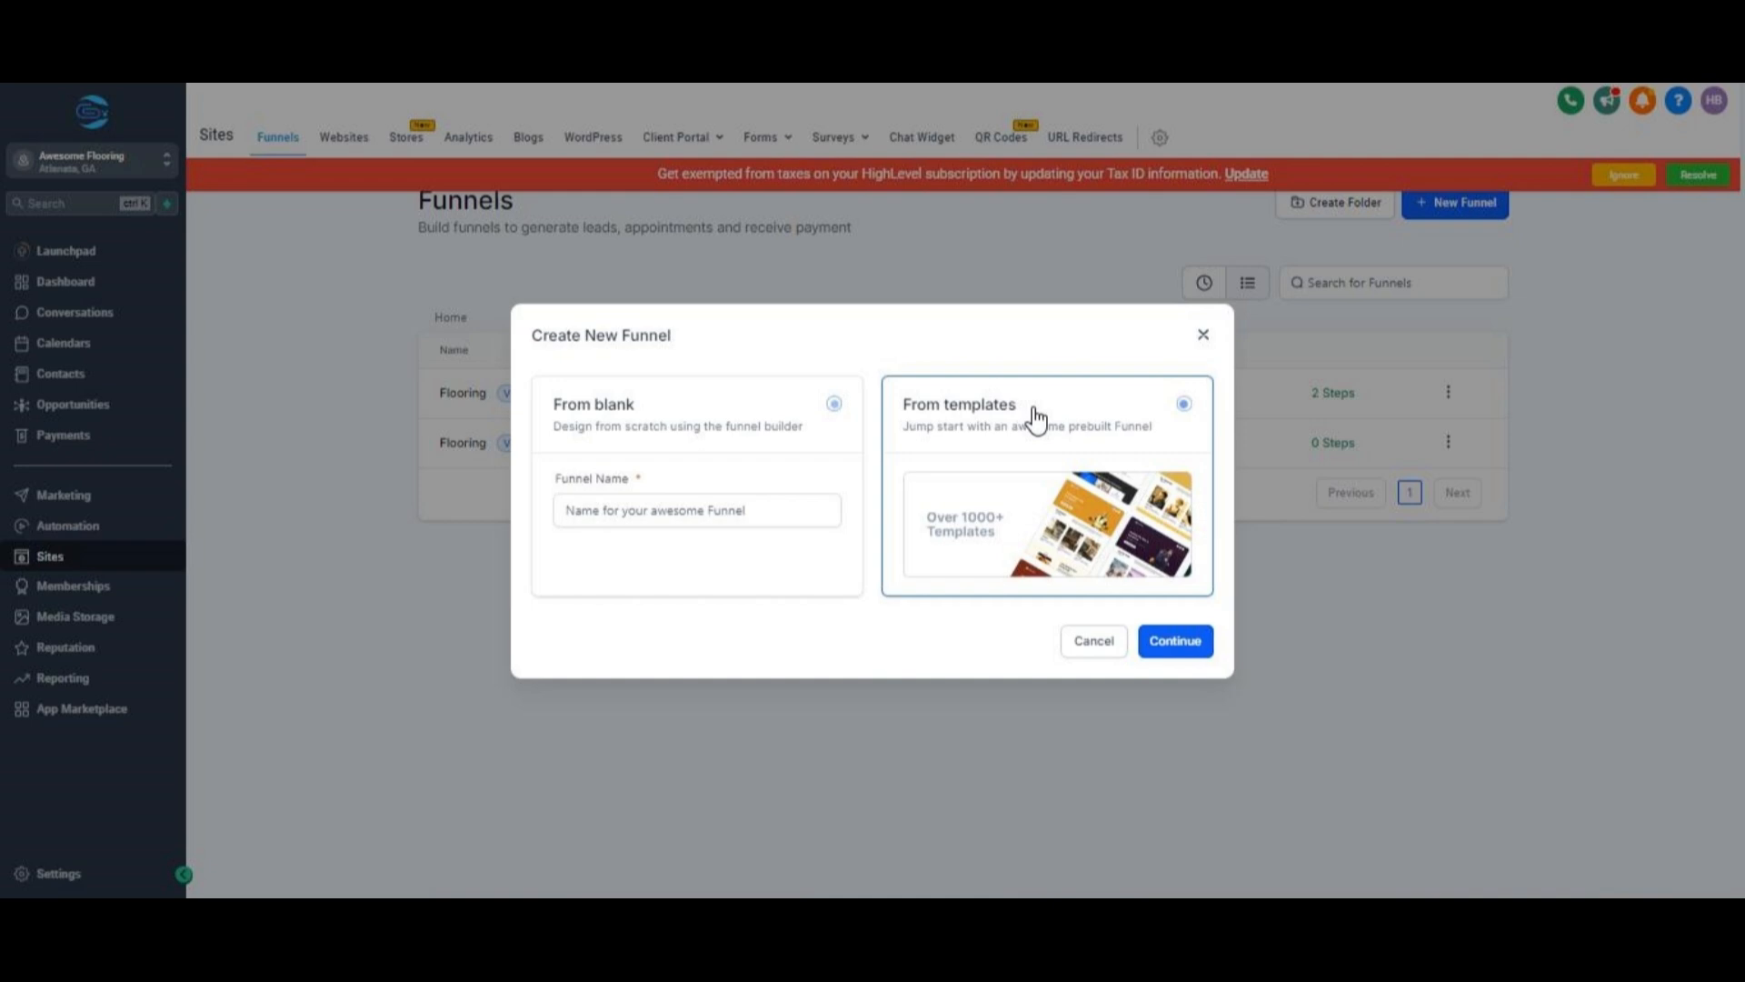
{"action": "left_click", "coordinate": [1193, 644]}
Browse the template library and filter it to the Home Services category.
{"action": "scroll", "coordinate": [1202, 636], "scroll_direction": "down", "scroll_amount": 8}
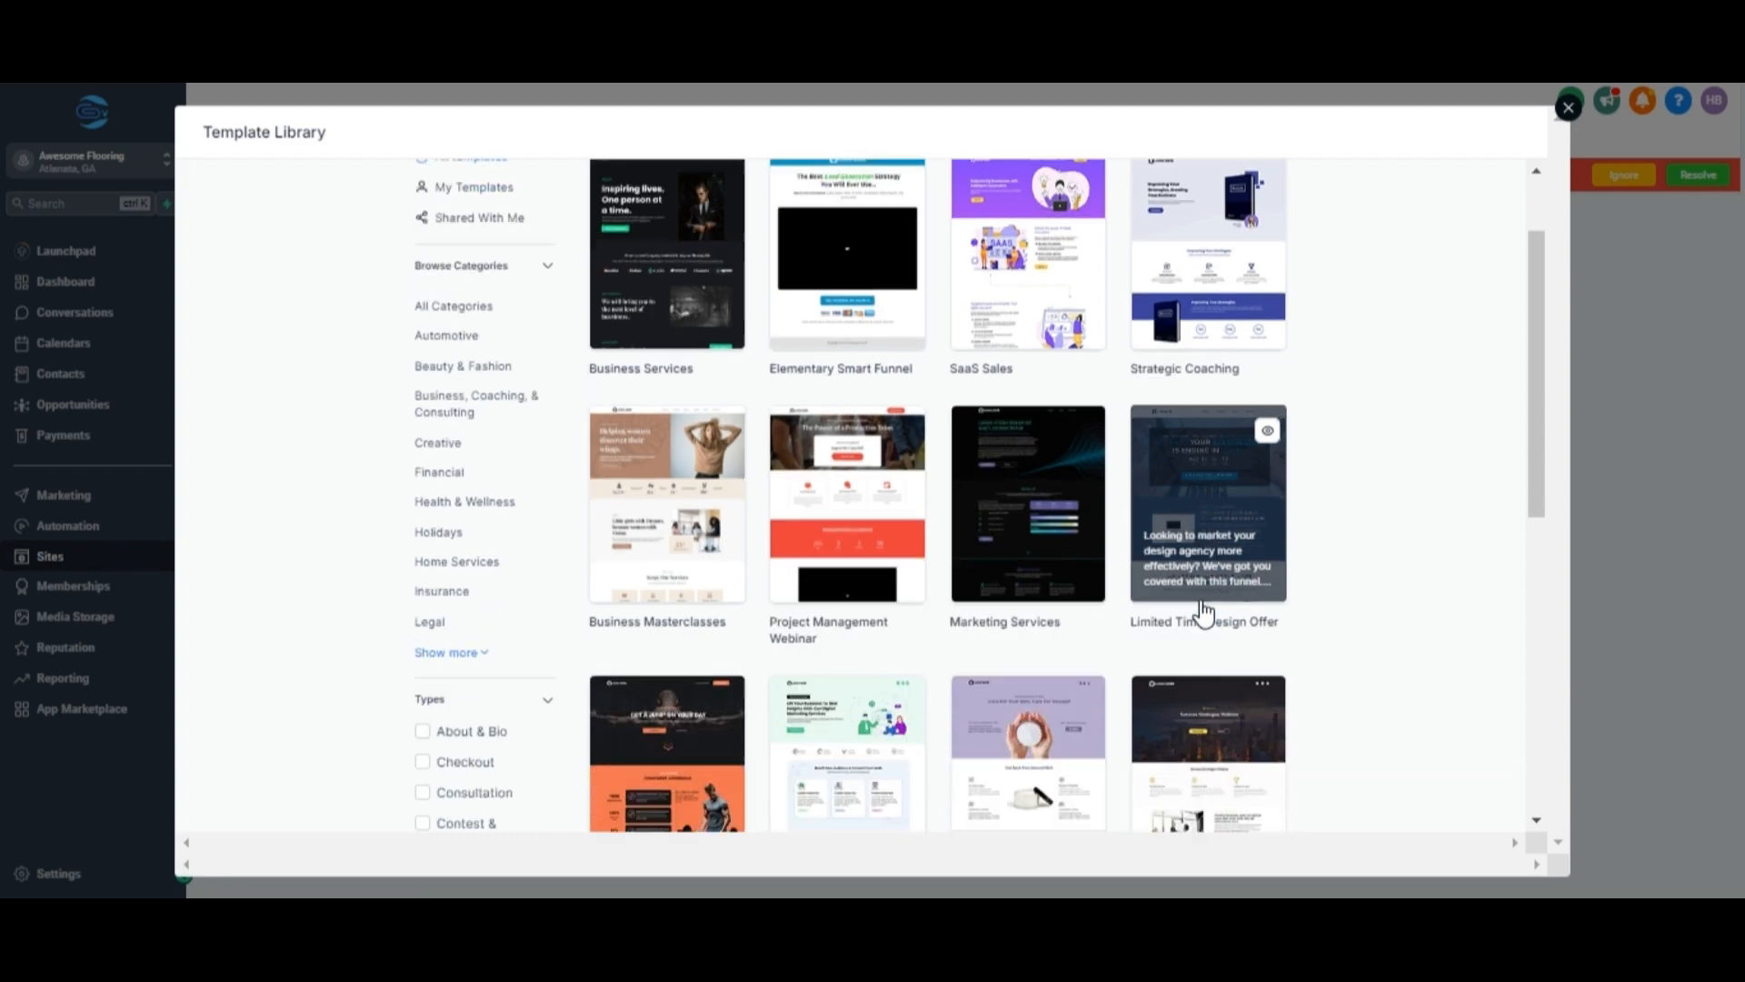
{"action": "scroll", "coordinate": [1202, 614], "scroll_direction": "down", "scroll_amount": 2}
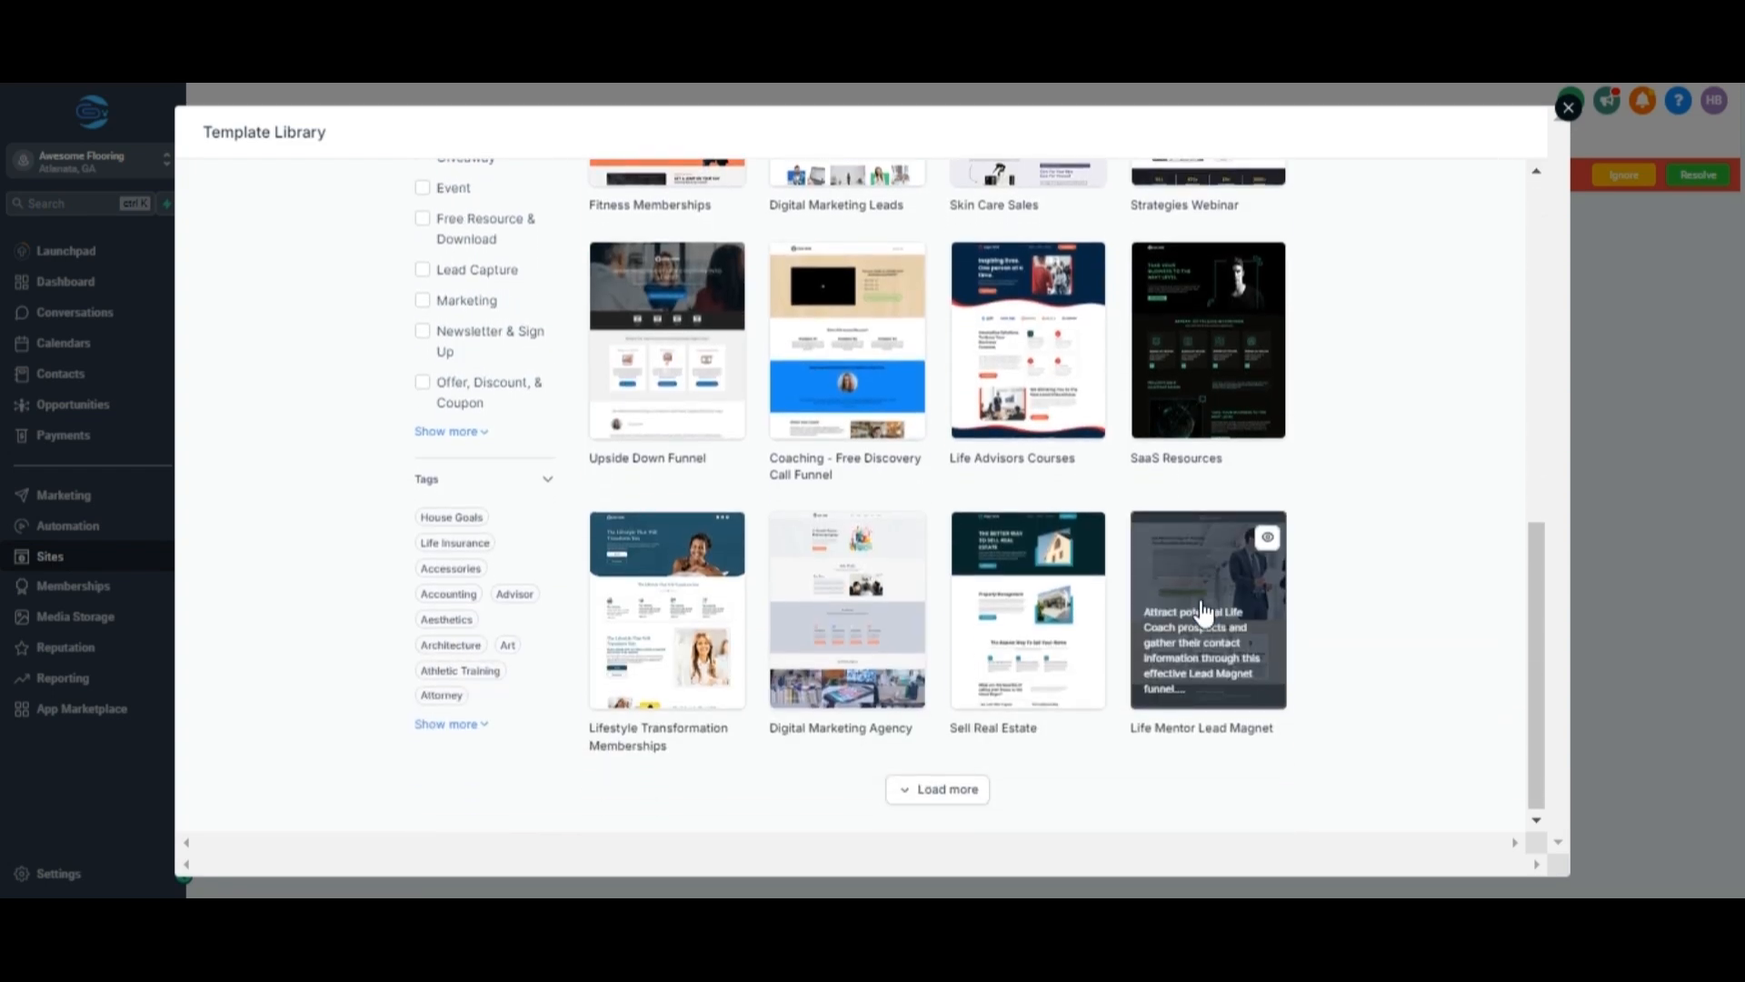
{"action": "scroll", "coordinate": [1201, 613], "scroll_direction": "up", "scroll_amount": 6}
{"action": "scroll", "coordinate": [1202, 613], "scroll_direction": "up", "scroll_amount": 3}
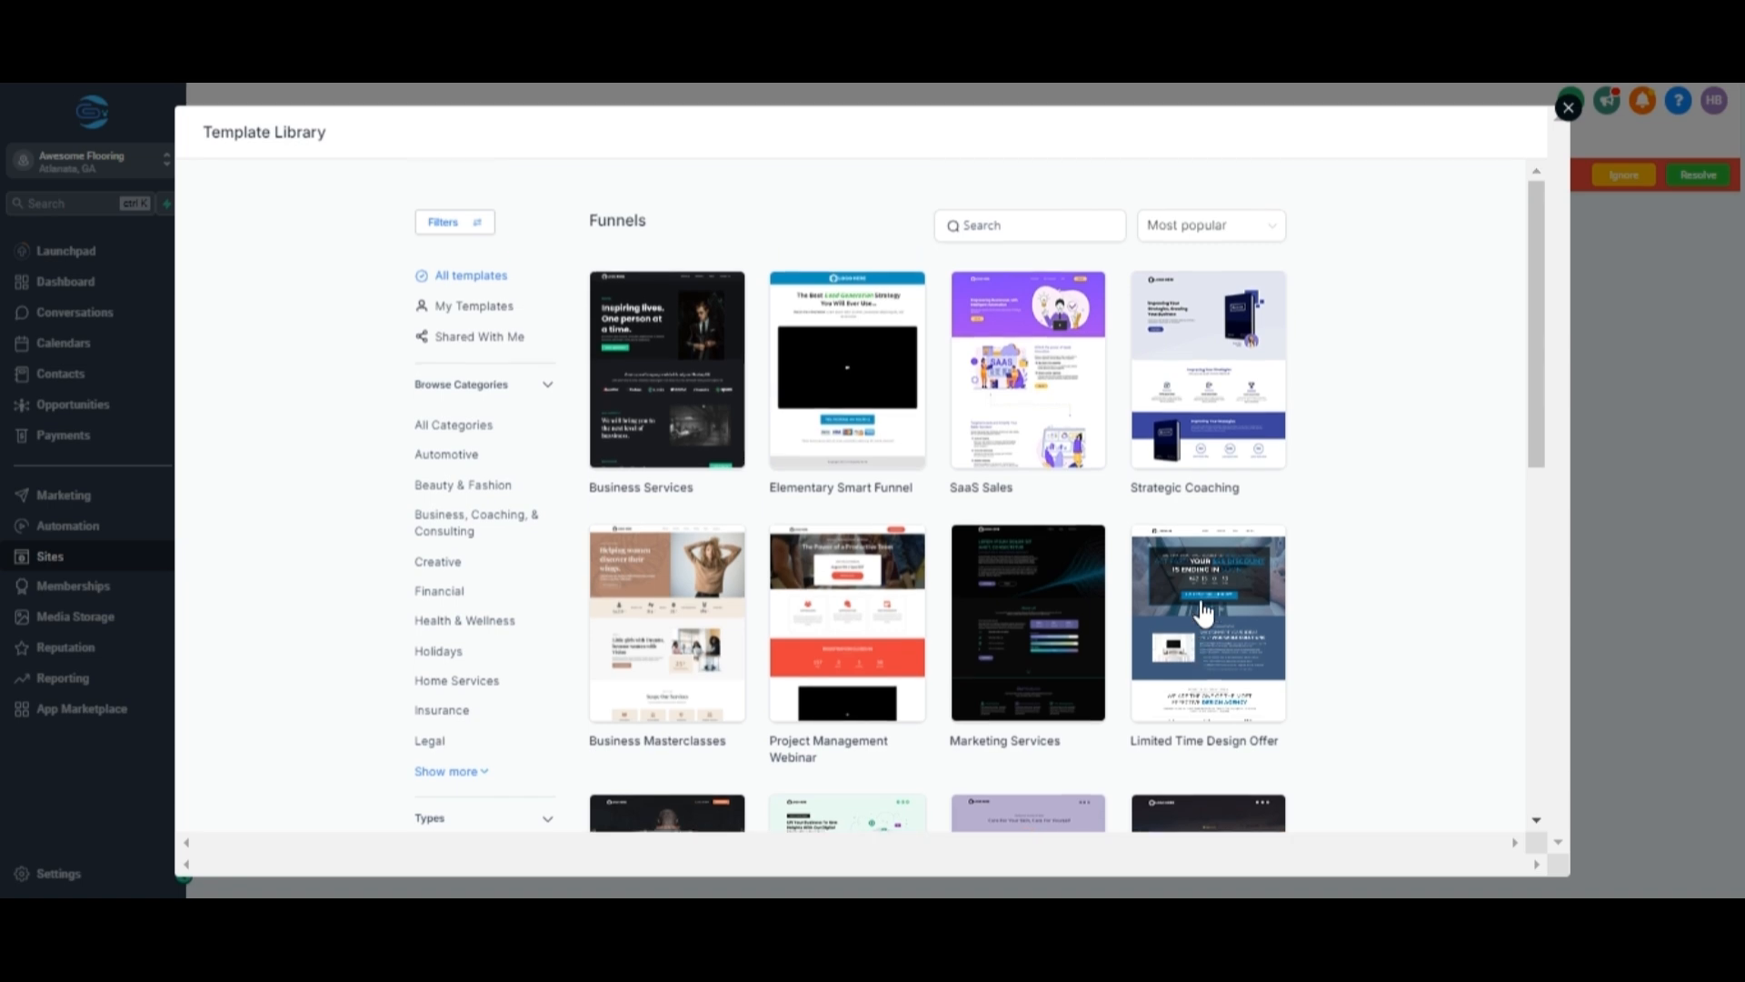
{"action": "left_click", "coordinate": [454, 425]}
{"action": "left_click", "coordinate": [435, 681]}
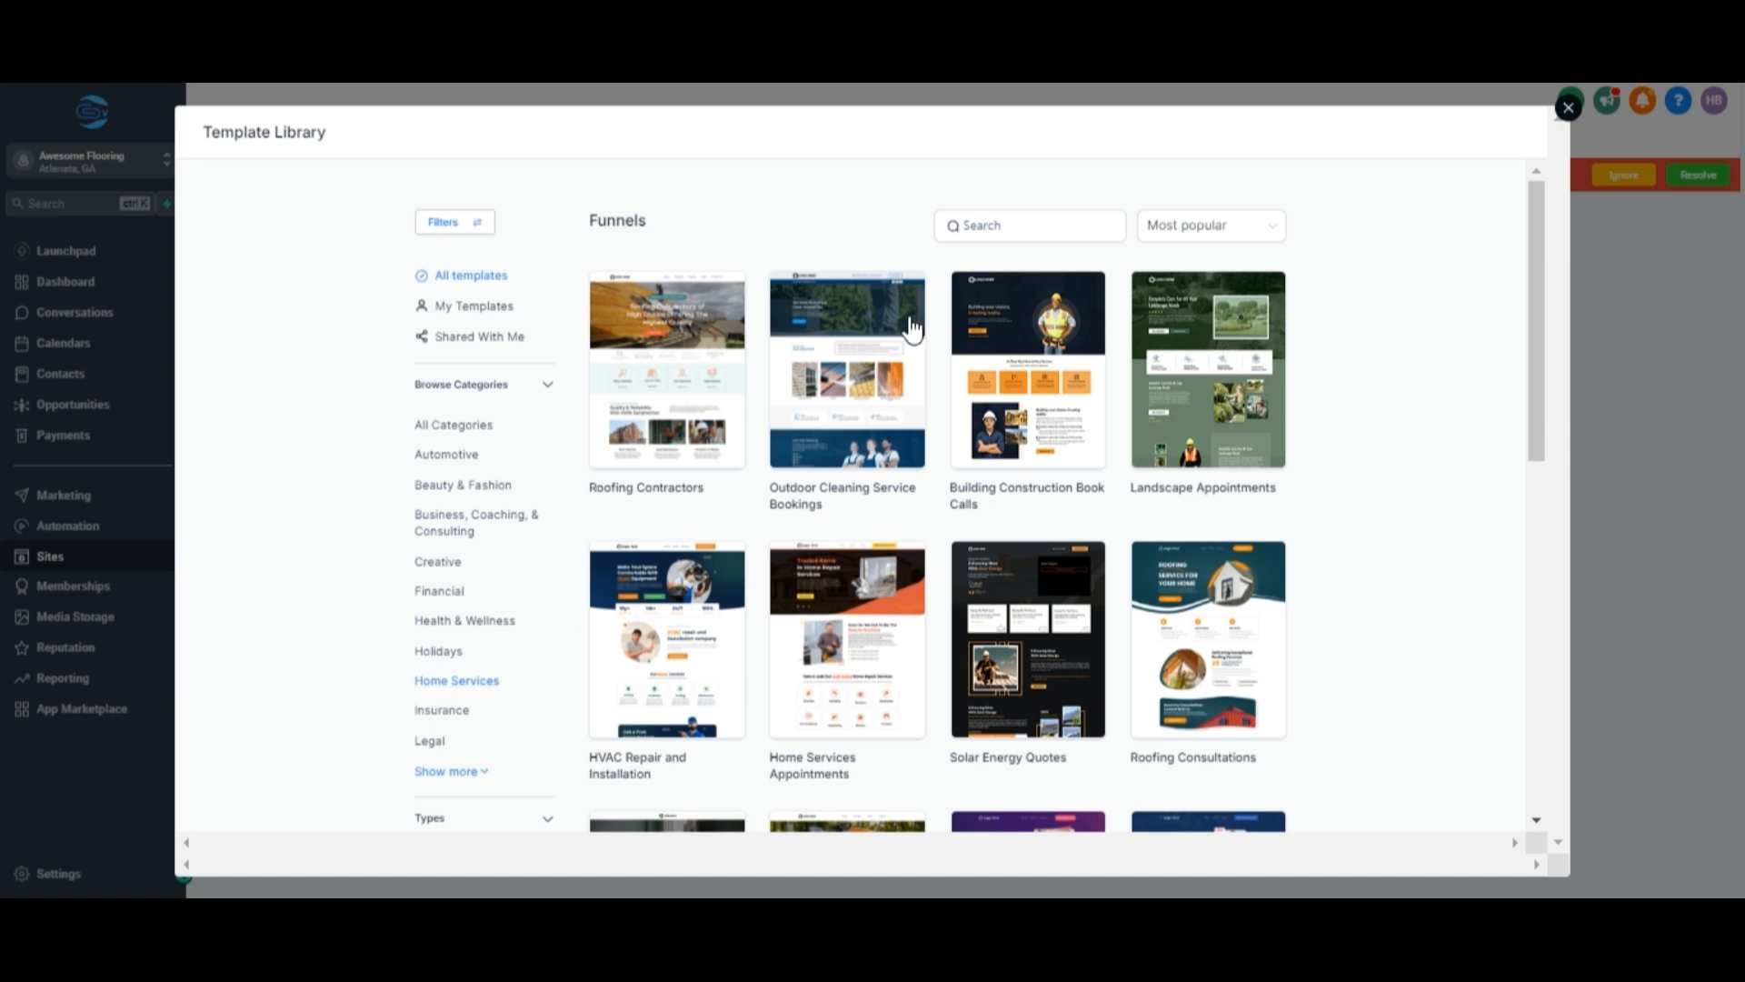
Search the templates for "FLOOR".
{"action": "left_click", "coordinate": [1032, 227]}
{"action": "type", "text": "FLOOR"}
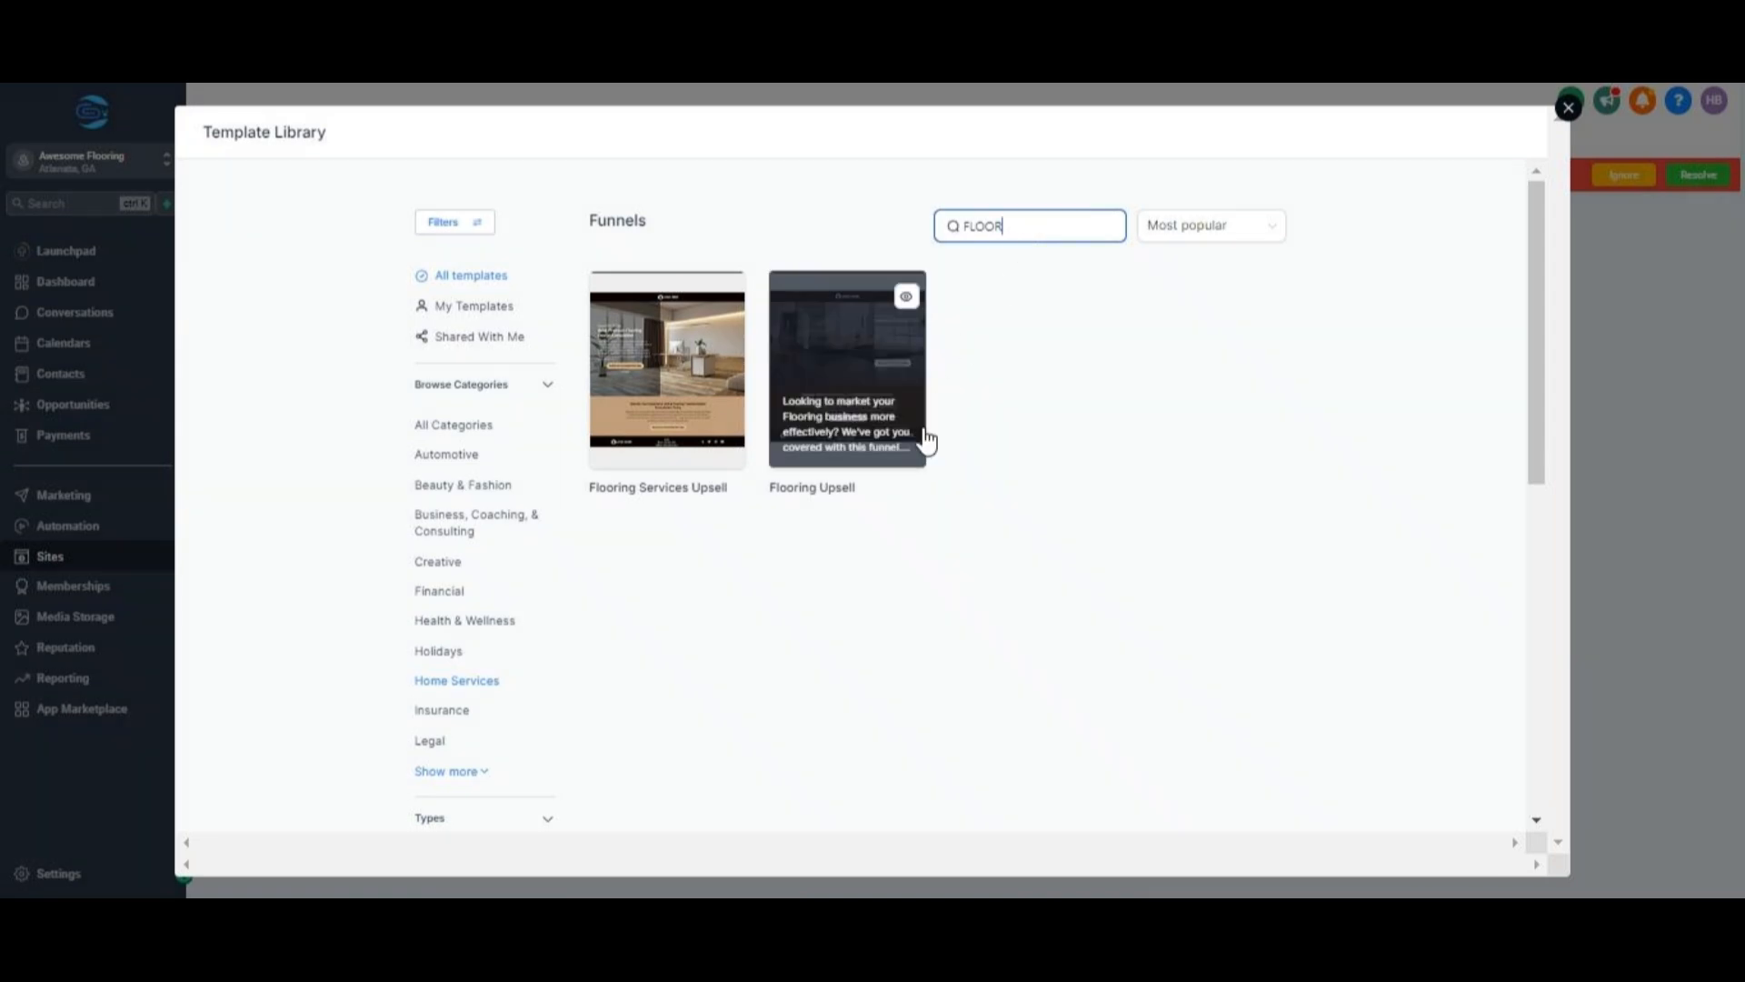
Preview a flooring template and go back to the search results.
{"action": "left_click", "coordinate": [903, 302]}
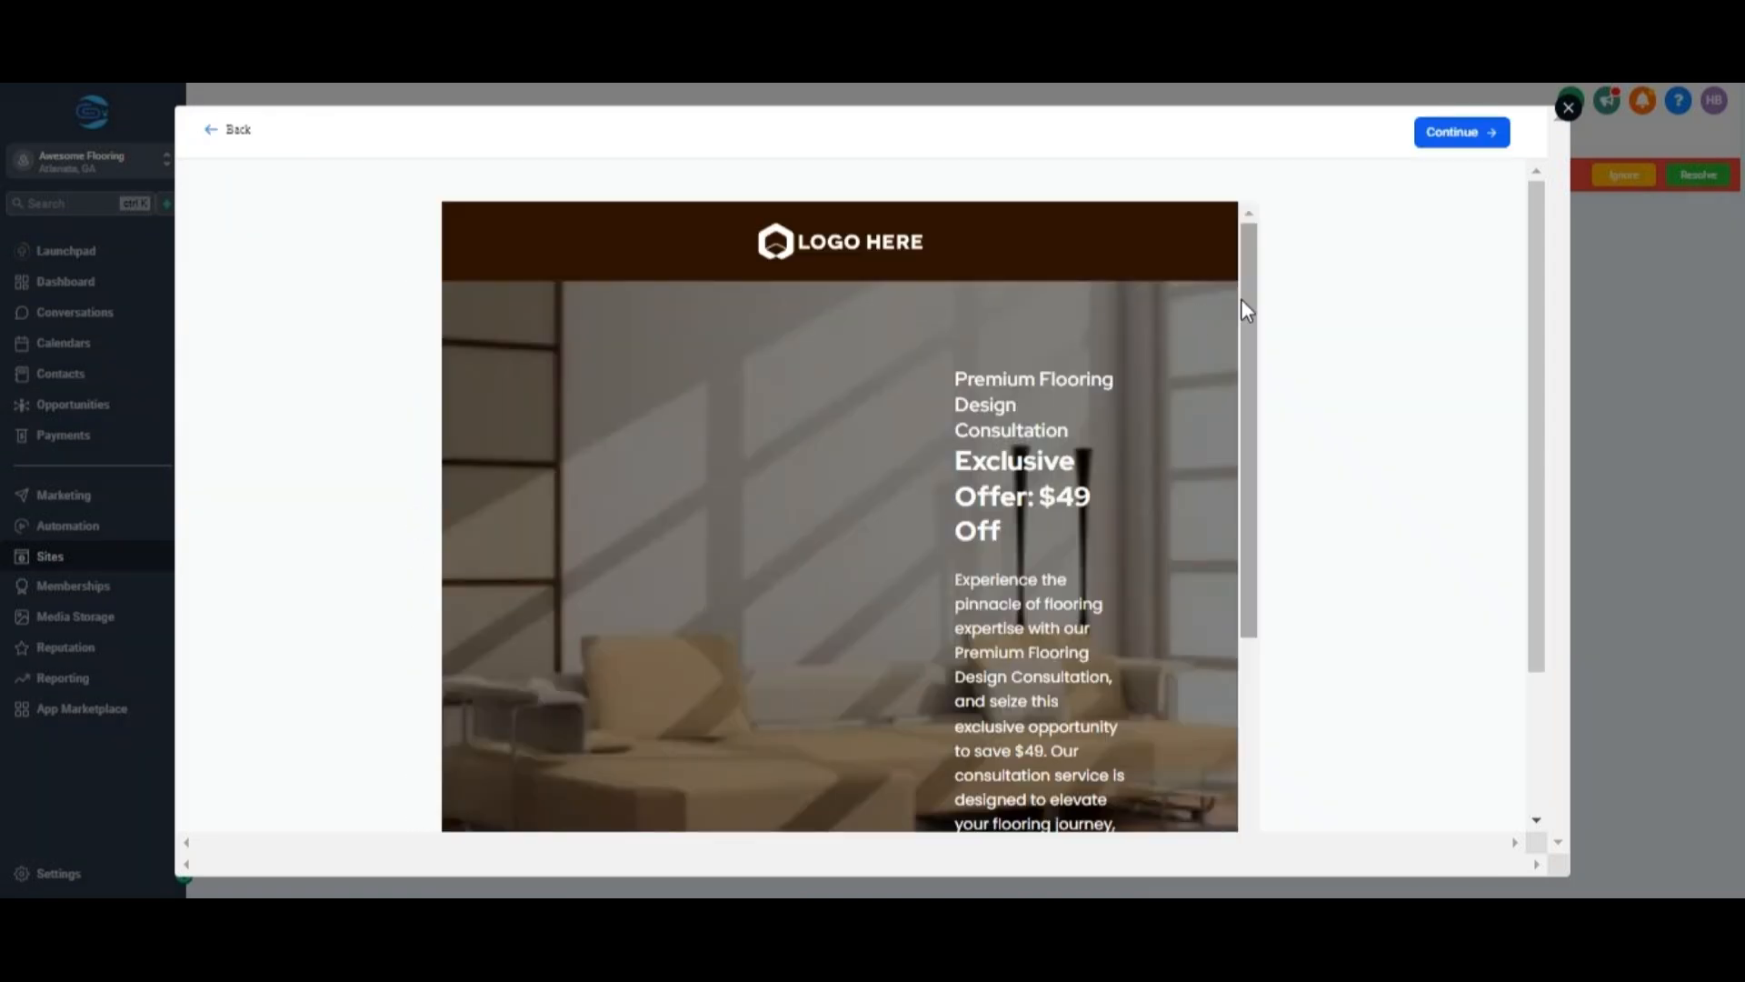
{"action": "left_click_drag", "start_coordinate": [1242, 298], "coordinate": [1285, 292]}
{"action": "left_click", "coordinate": [222, 133]}
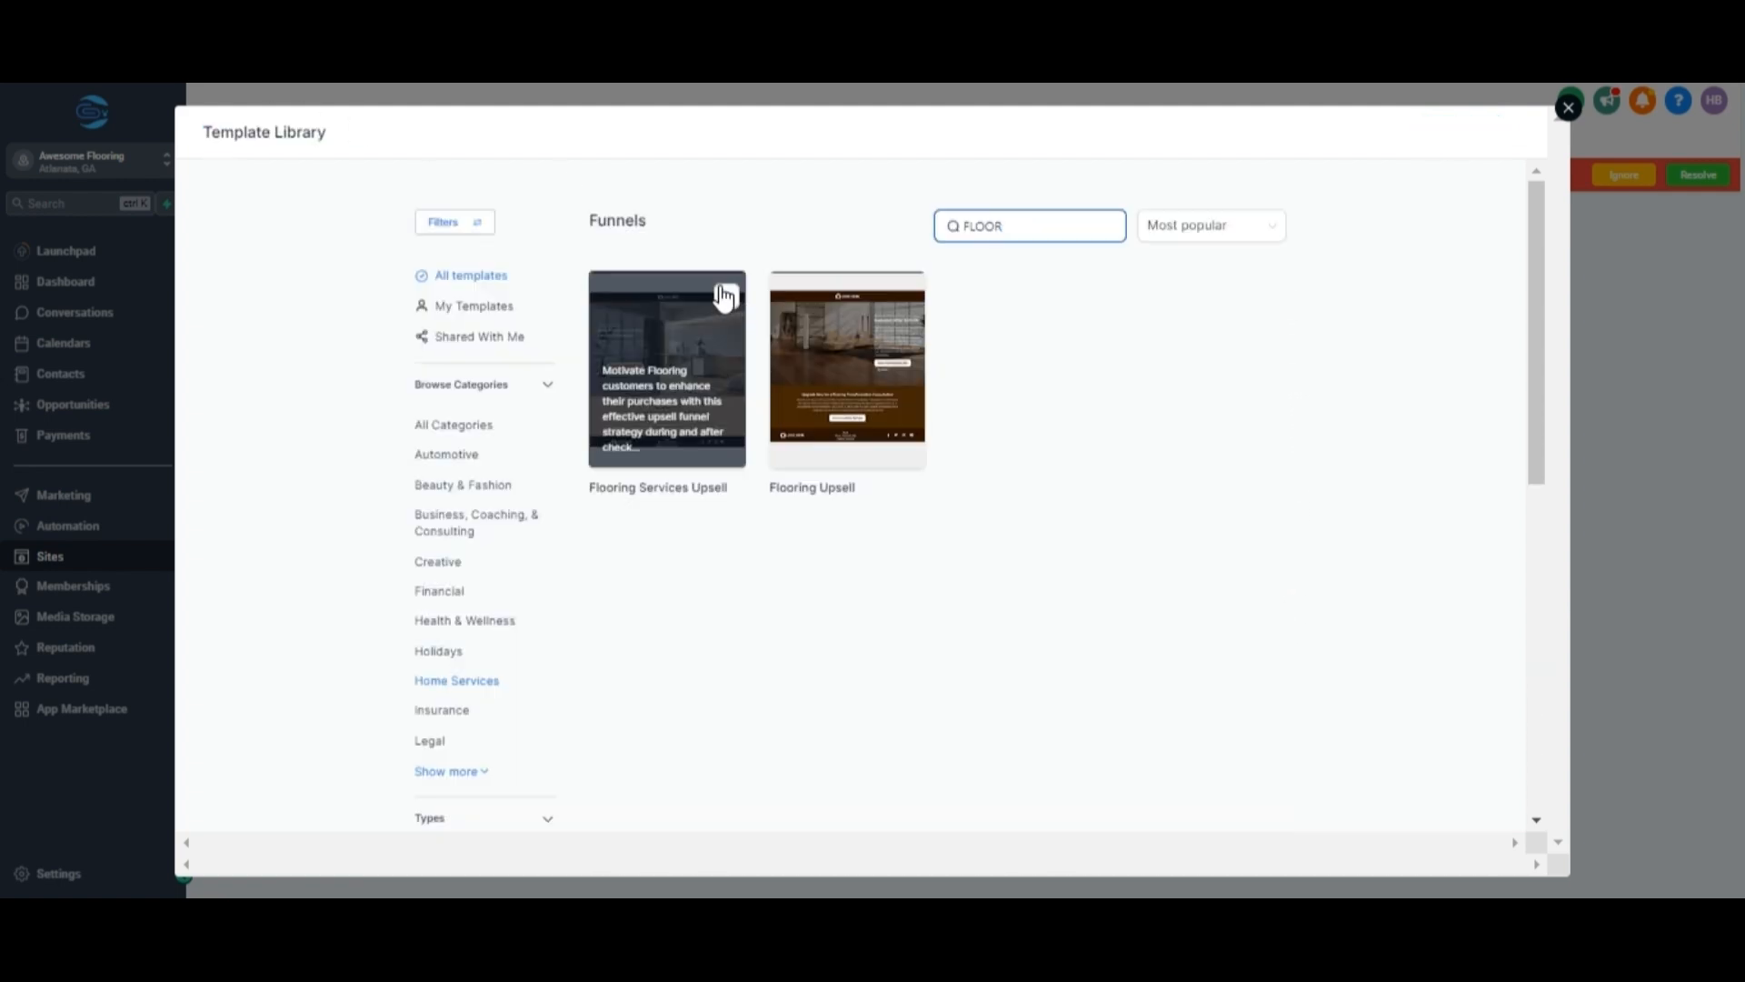
Open the Flooring Upsell template preview and continue with it into the editor.
{"action": "left_click", "coordinate": [838, 286]}
{"action": "scroll", "coordinate": [838, 285], "scroll_direction": "down", "scroll_amount": 10}
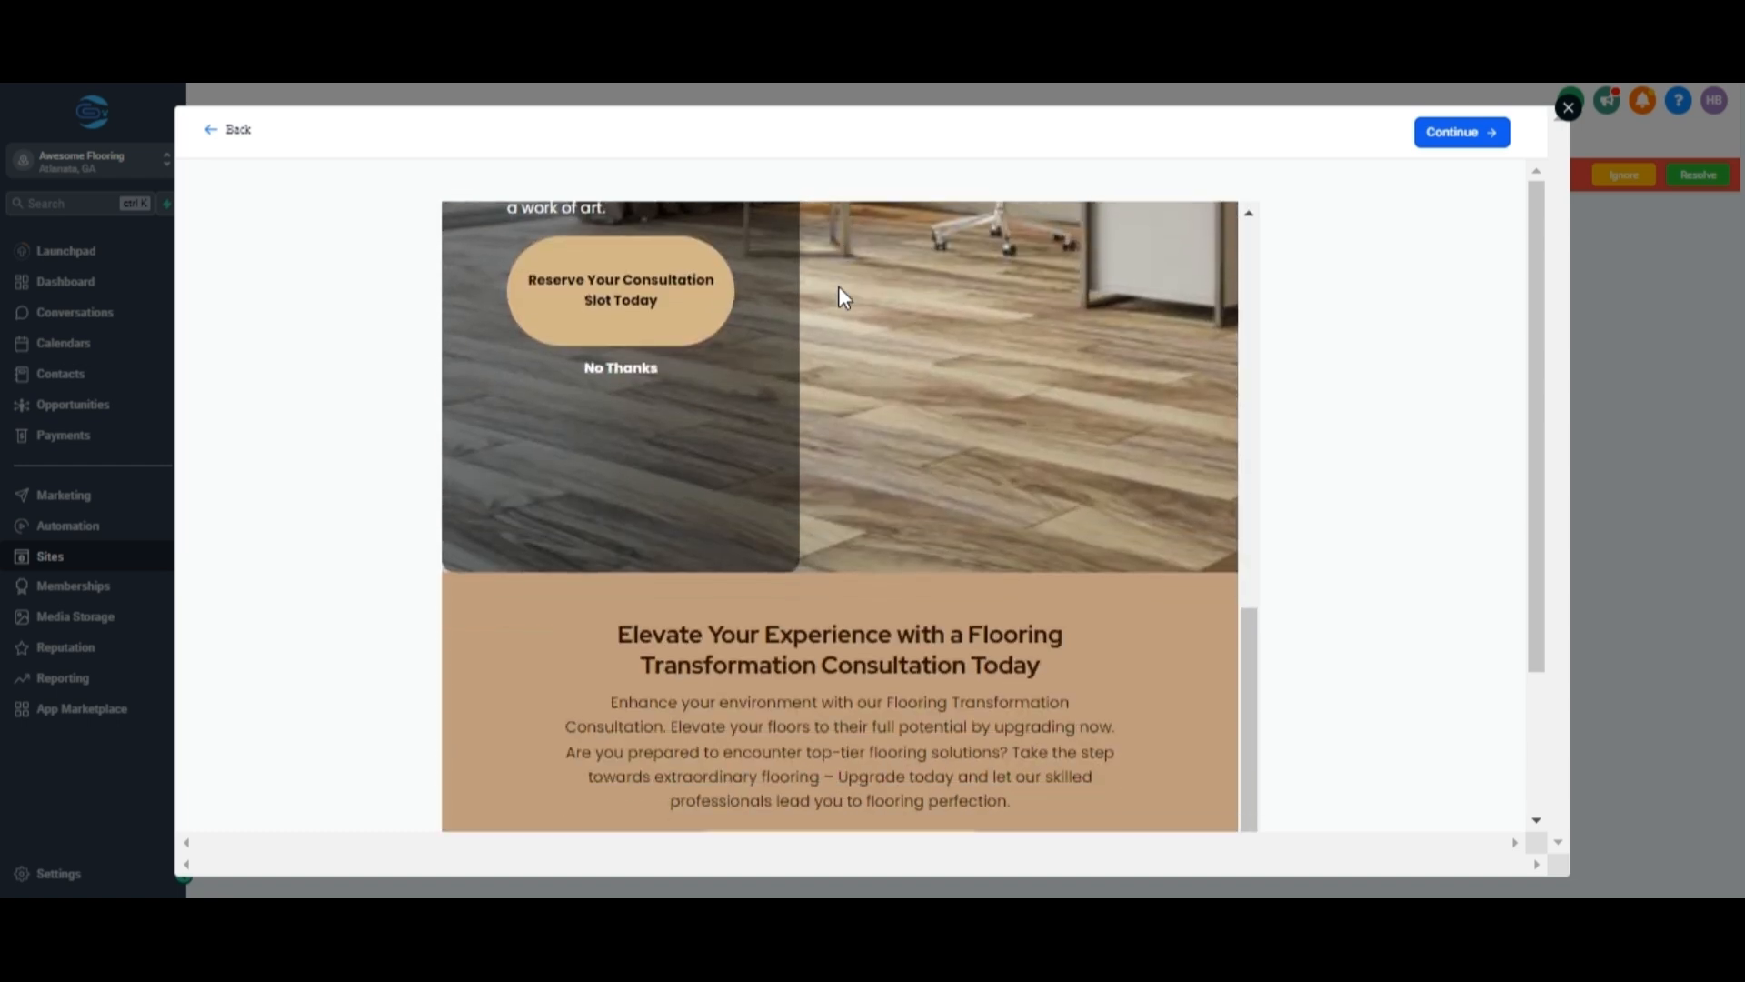
{"action": "scroll", "coordinate": [838, 286], "scroll_direction": "up", "scroll_amount": 10}
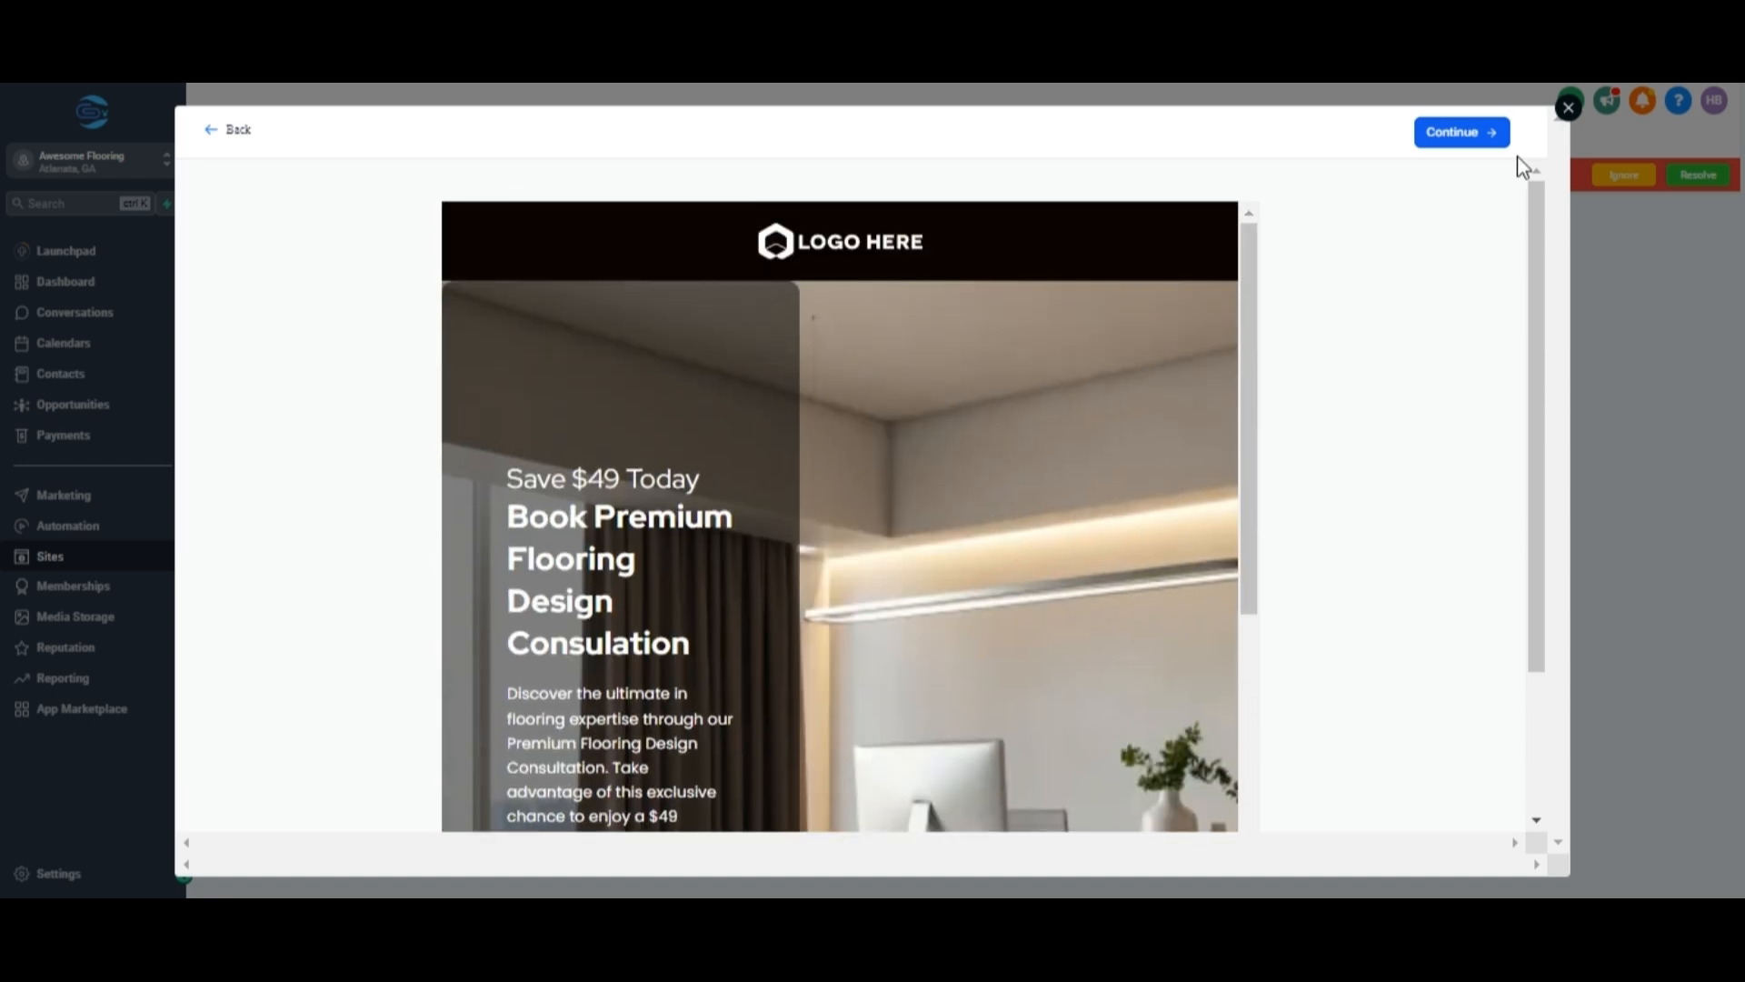
{"action": "left_click", "coordinate": [1472, 131]}
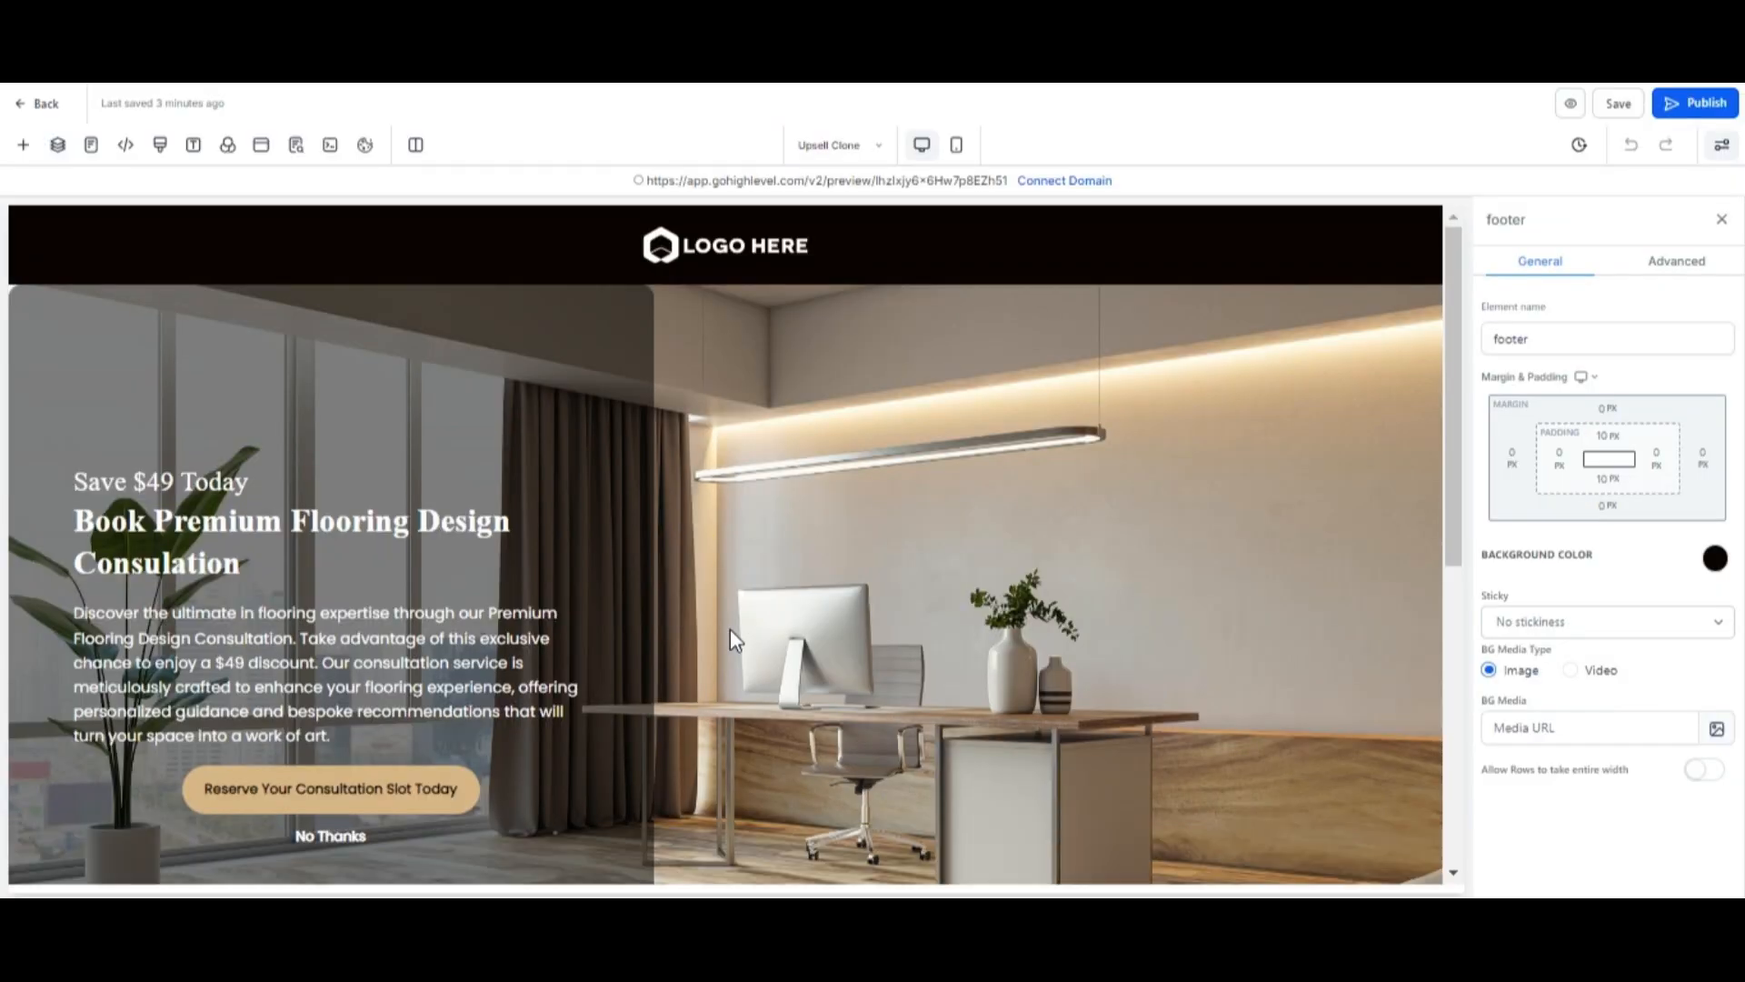
Replace the header's placeholder logo image with a newly uploaded LOGO.png.
{"action": "scroll", "coordinate": [729, 629], "scroll_direction": "down", "scroll_amount": 7}
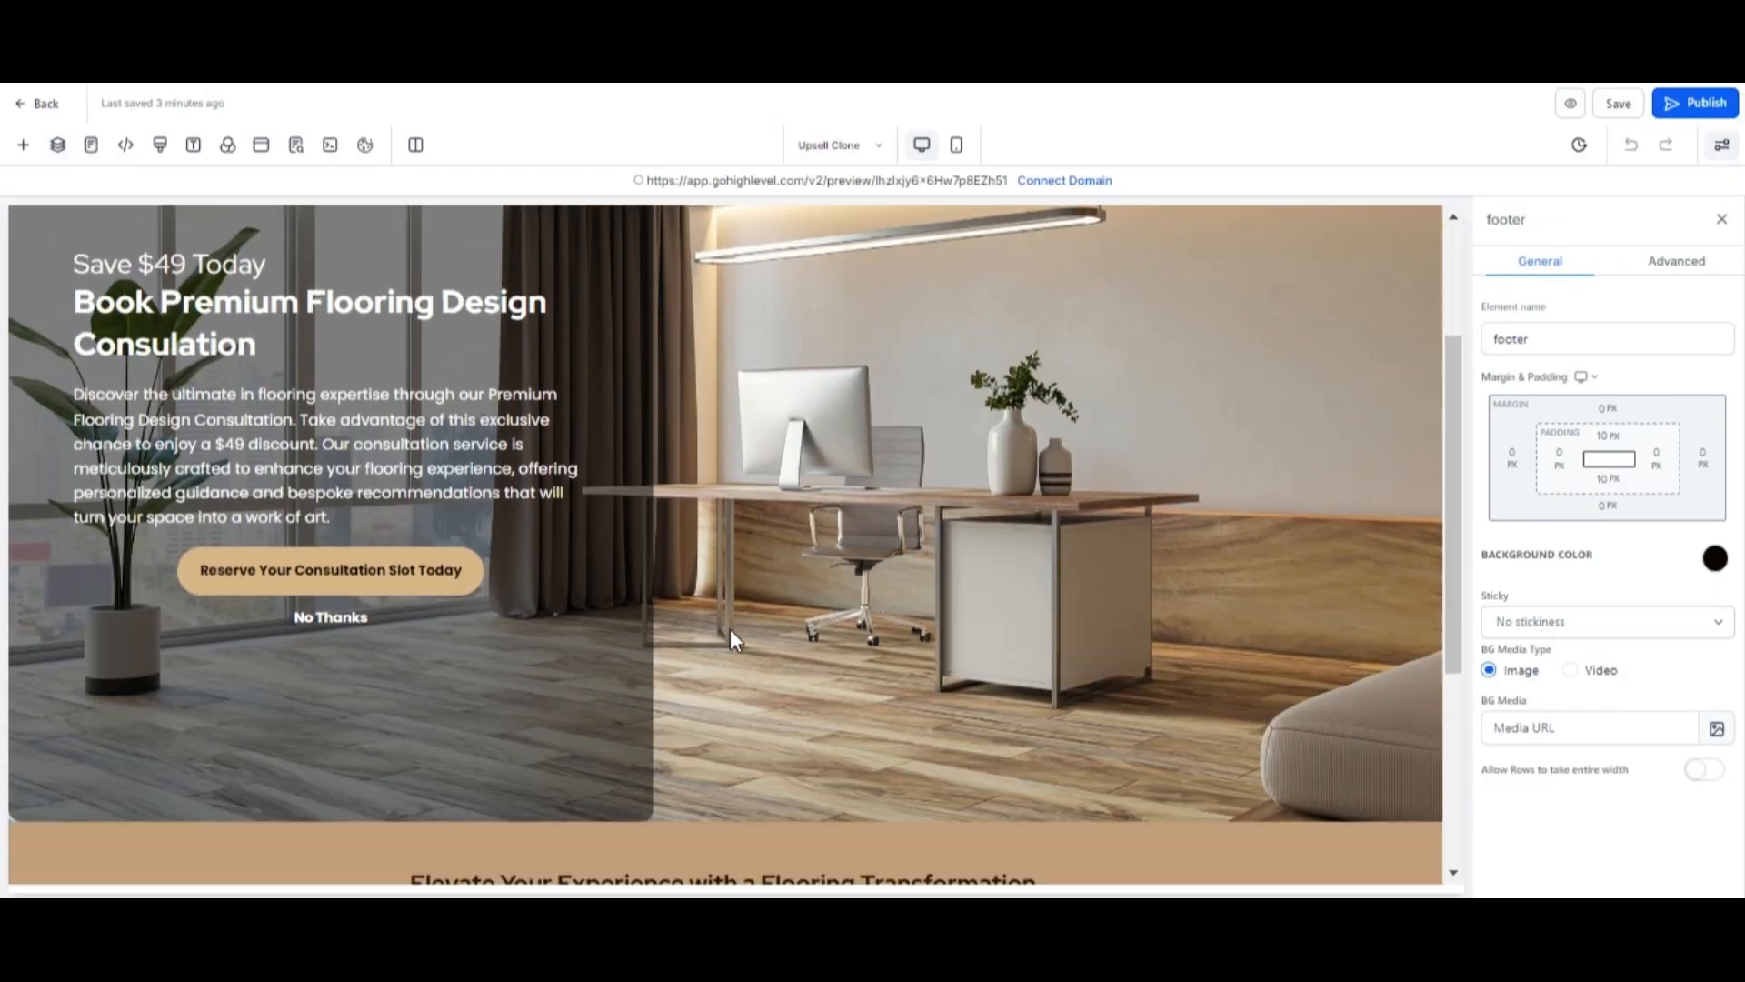
{"action": "scroll", "coordinate": [729, 630], "scroll_direction": "up", "scroll_amount": 7}
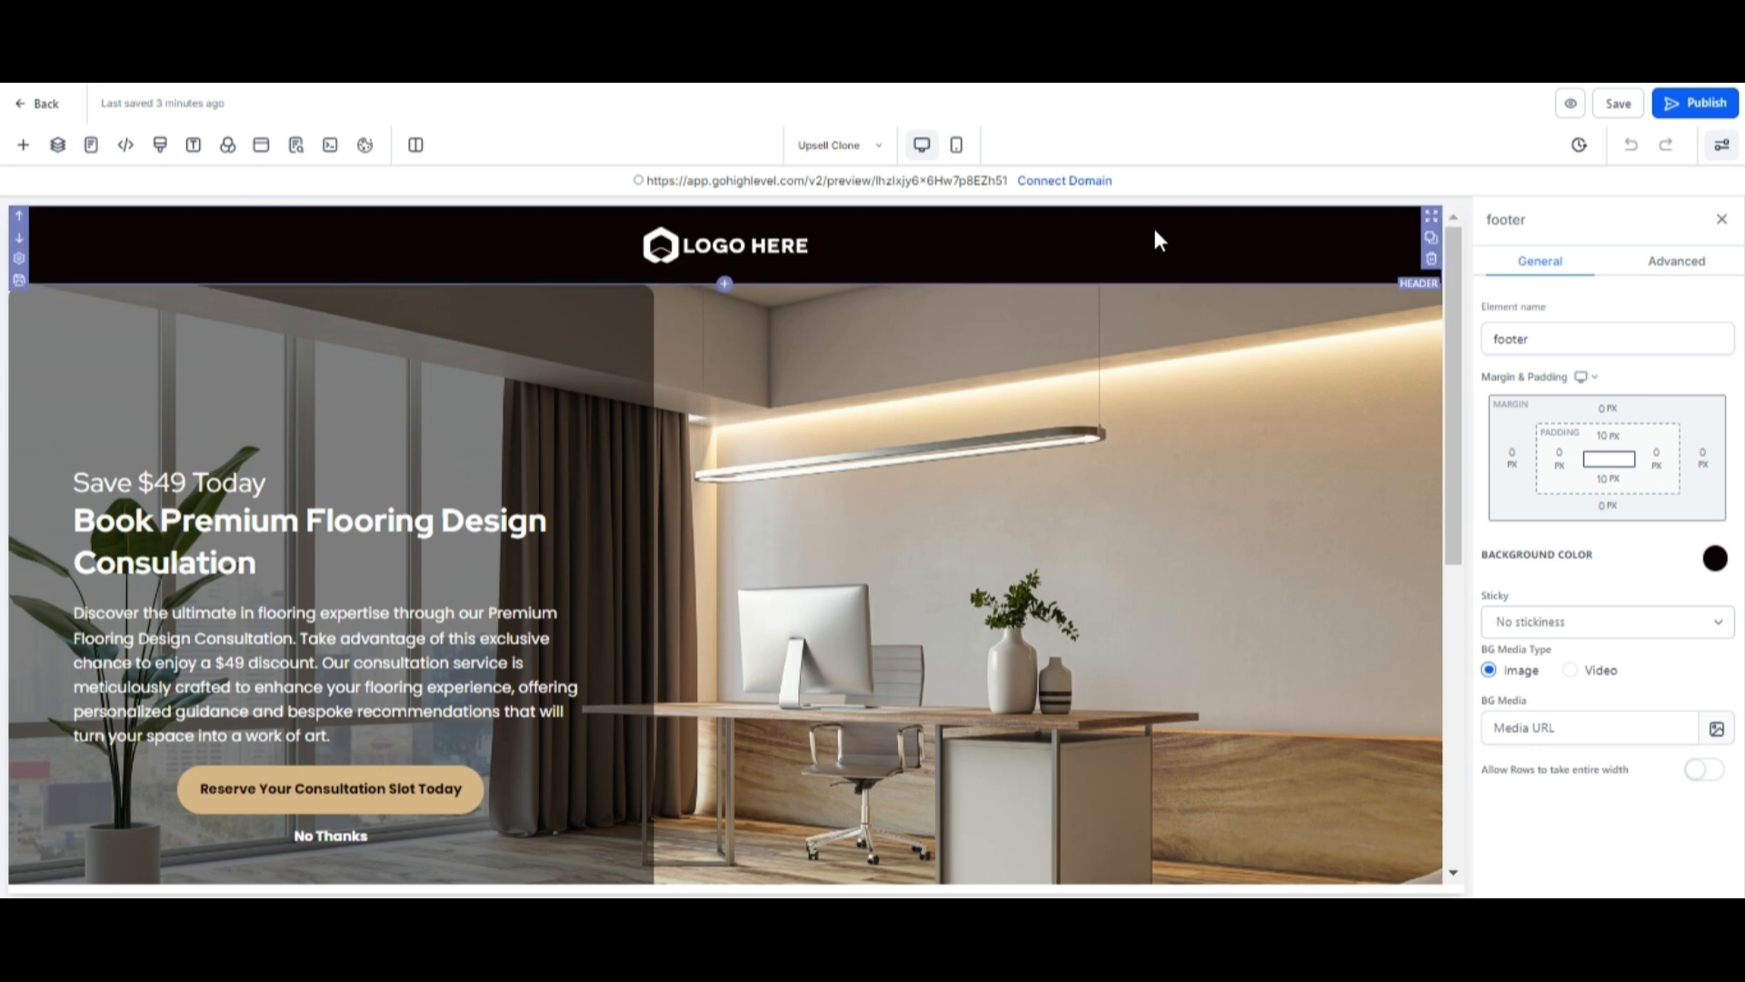
{"action": "left_click", "coordinate": [781, 250]}
{"action": "scroll", "coordinate": [1614, 663], "scroll_direction": "down", "scroll_amount": 1}
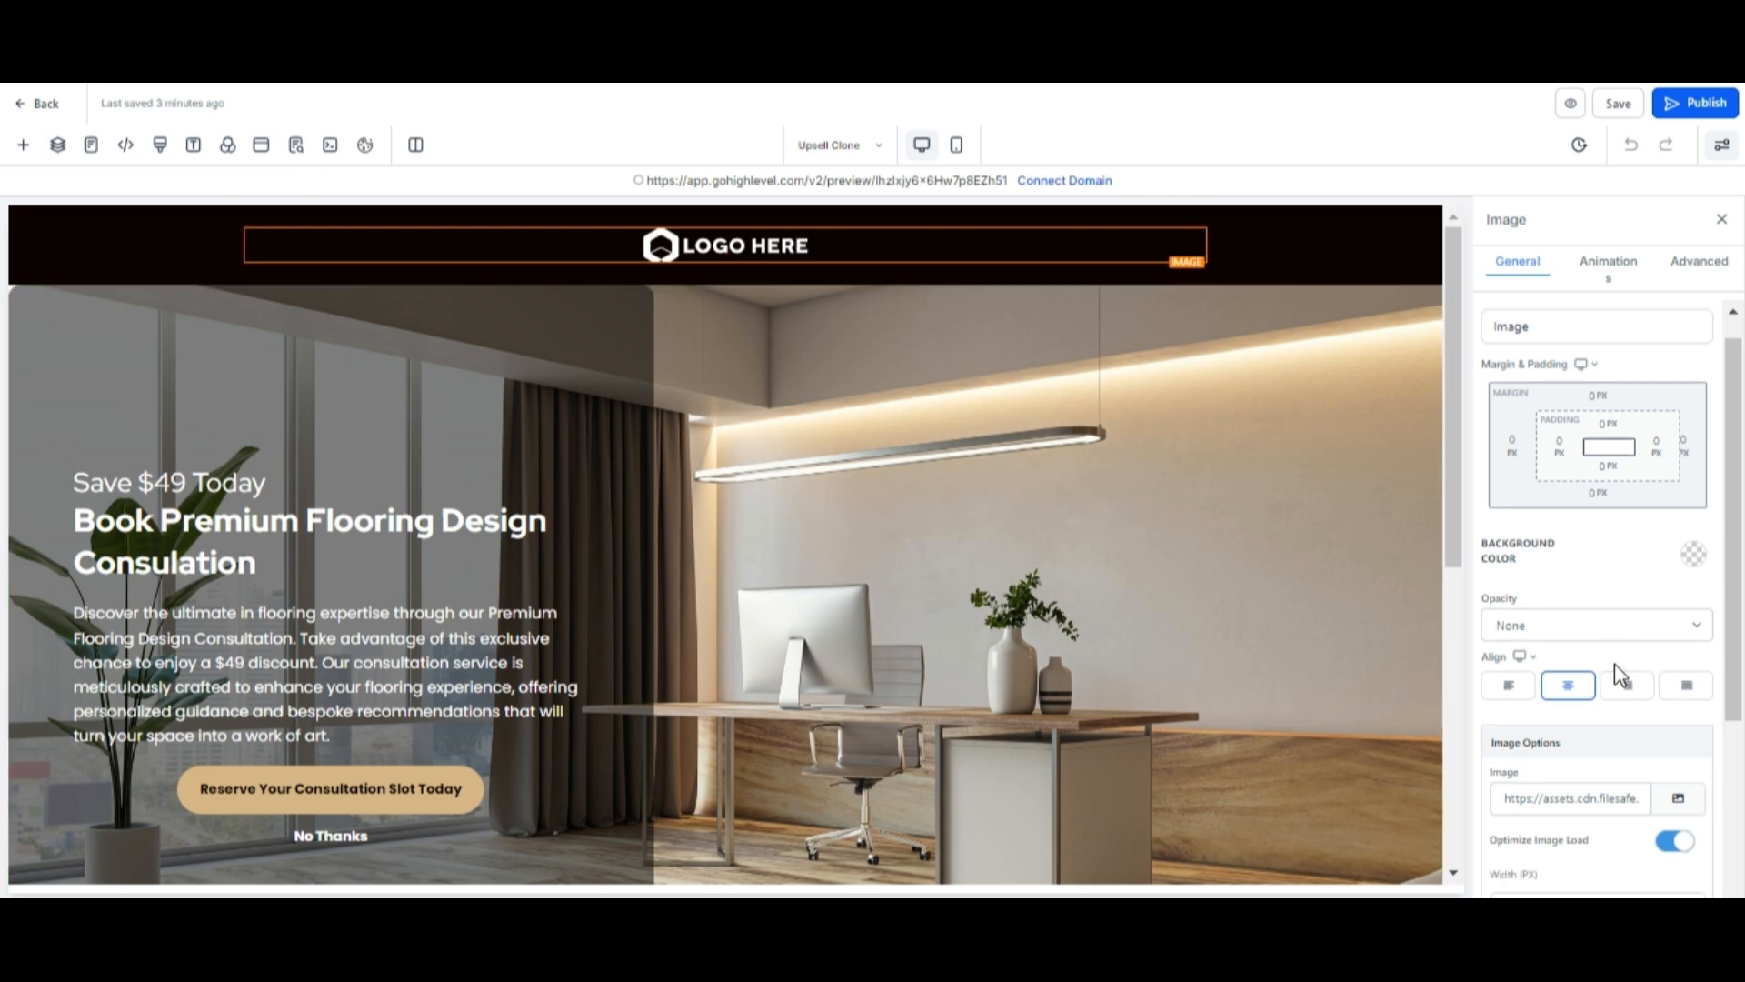
{"action": "scroll", "coordinate": [1614, 663], "scroll_direction": "down", "scroll_amount": 2}
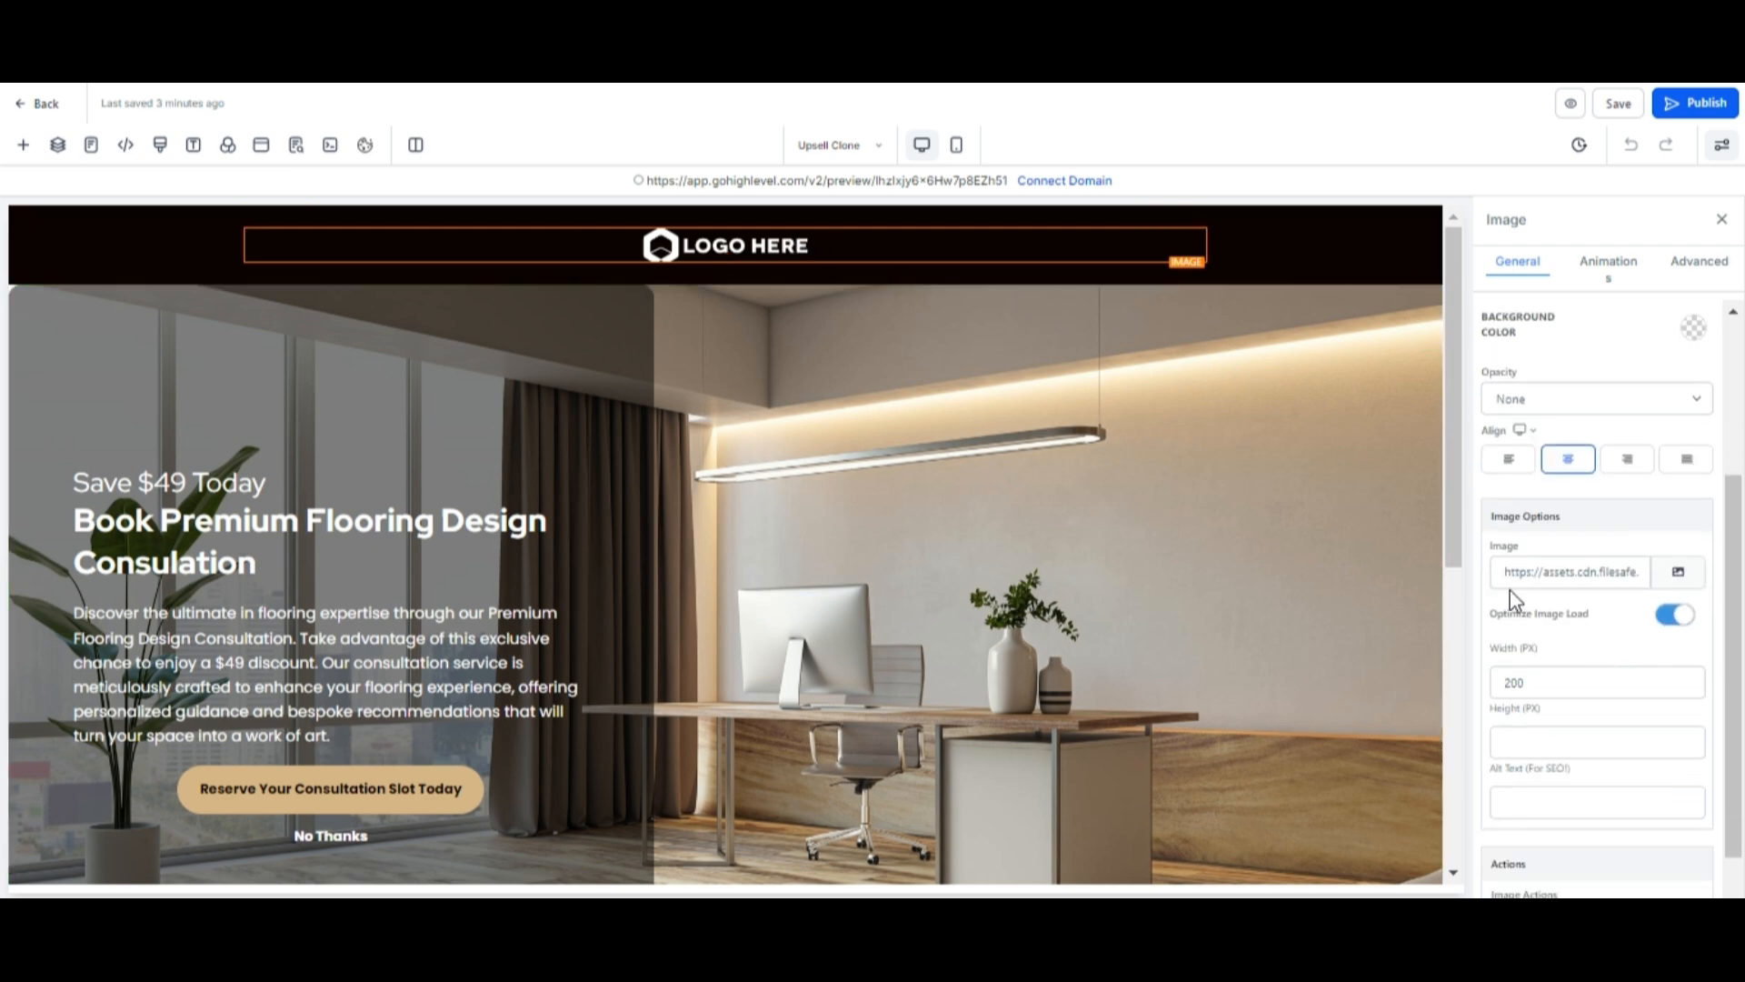
{"action": "left_click", "coordinate": [1682, 578]}
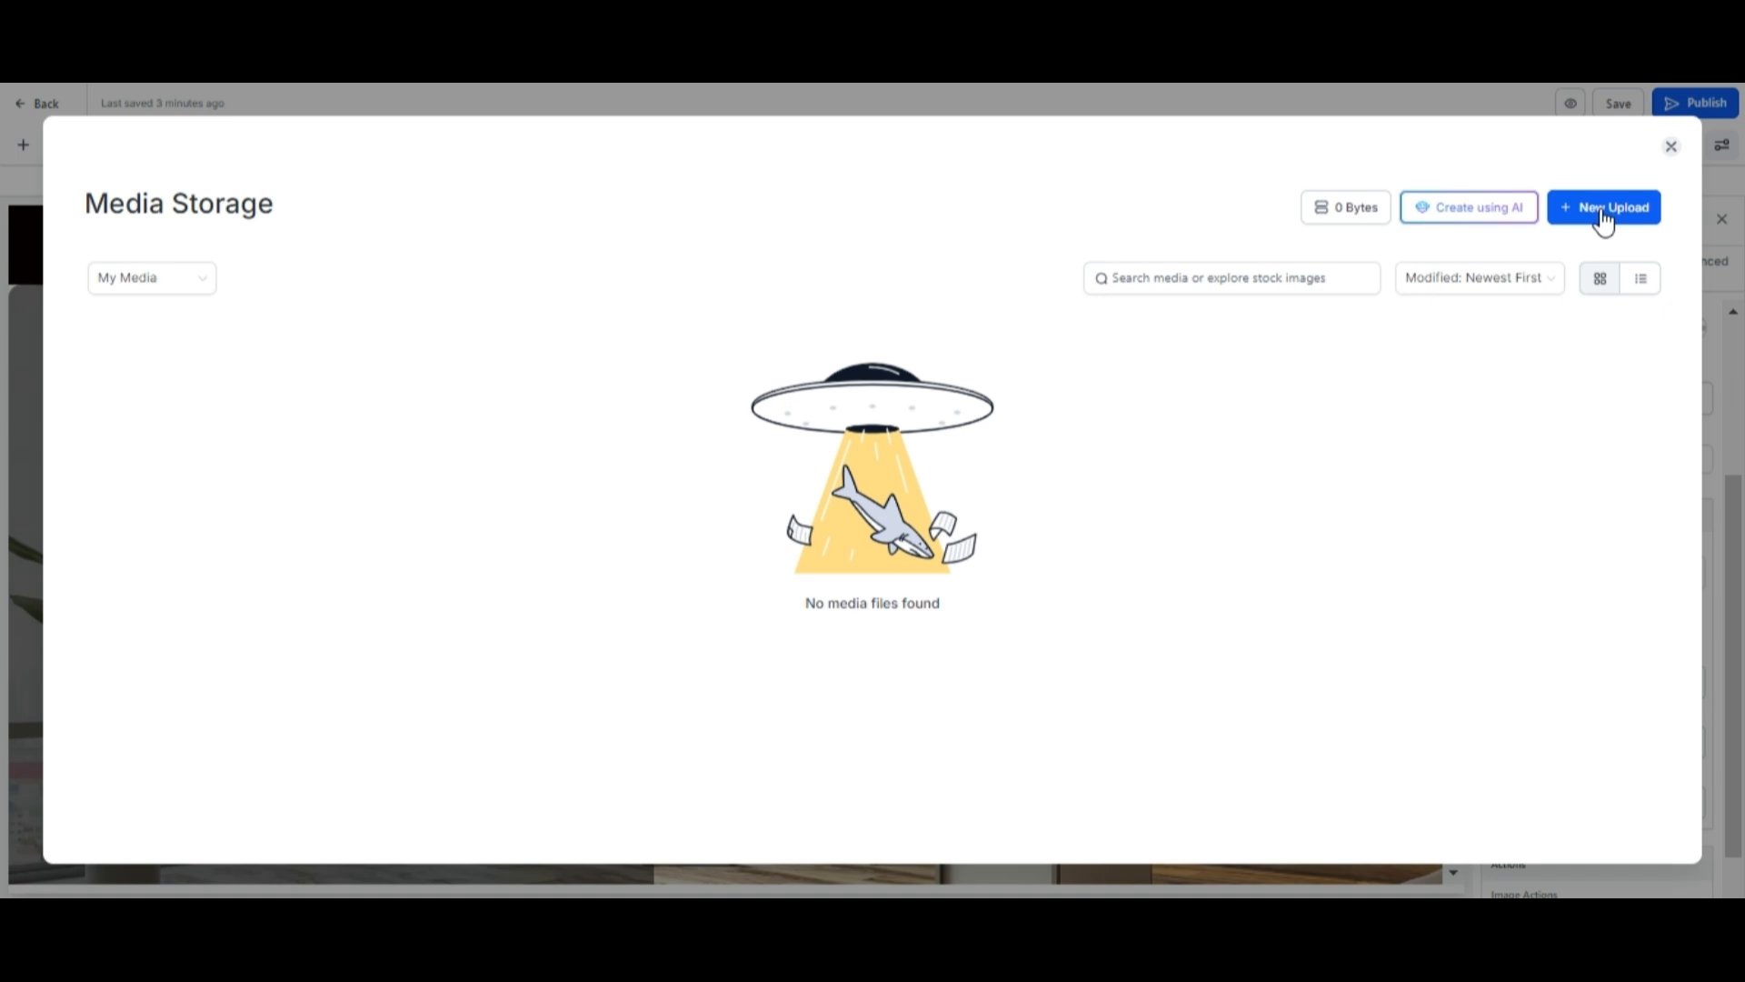
{"action": "left_click", "coordinate": [1603, 218]}
{"action": "left_click", "coordinate": [1601, 247]}
{"action": "left_click", "coordinate": [491, 437]}
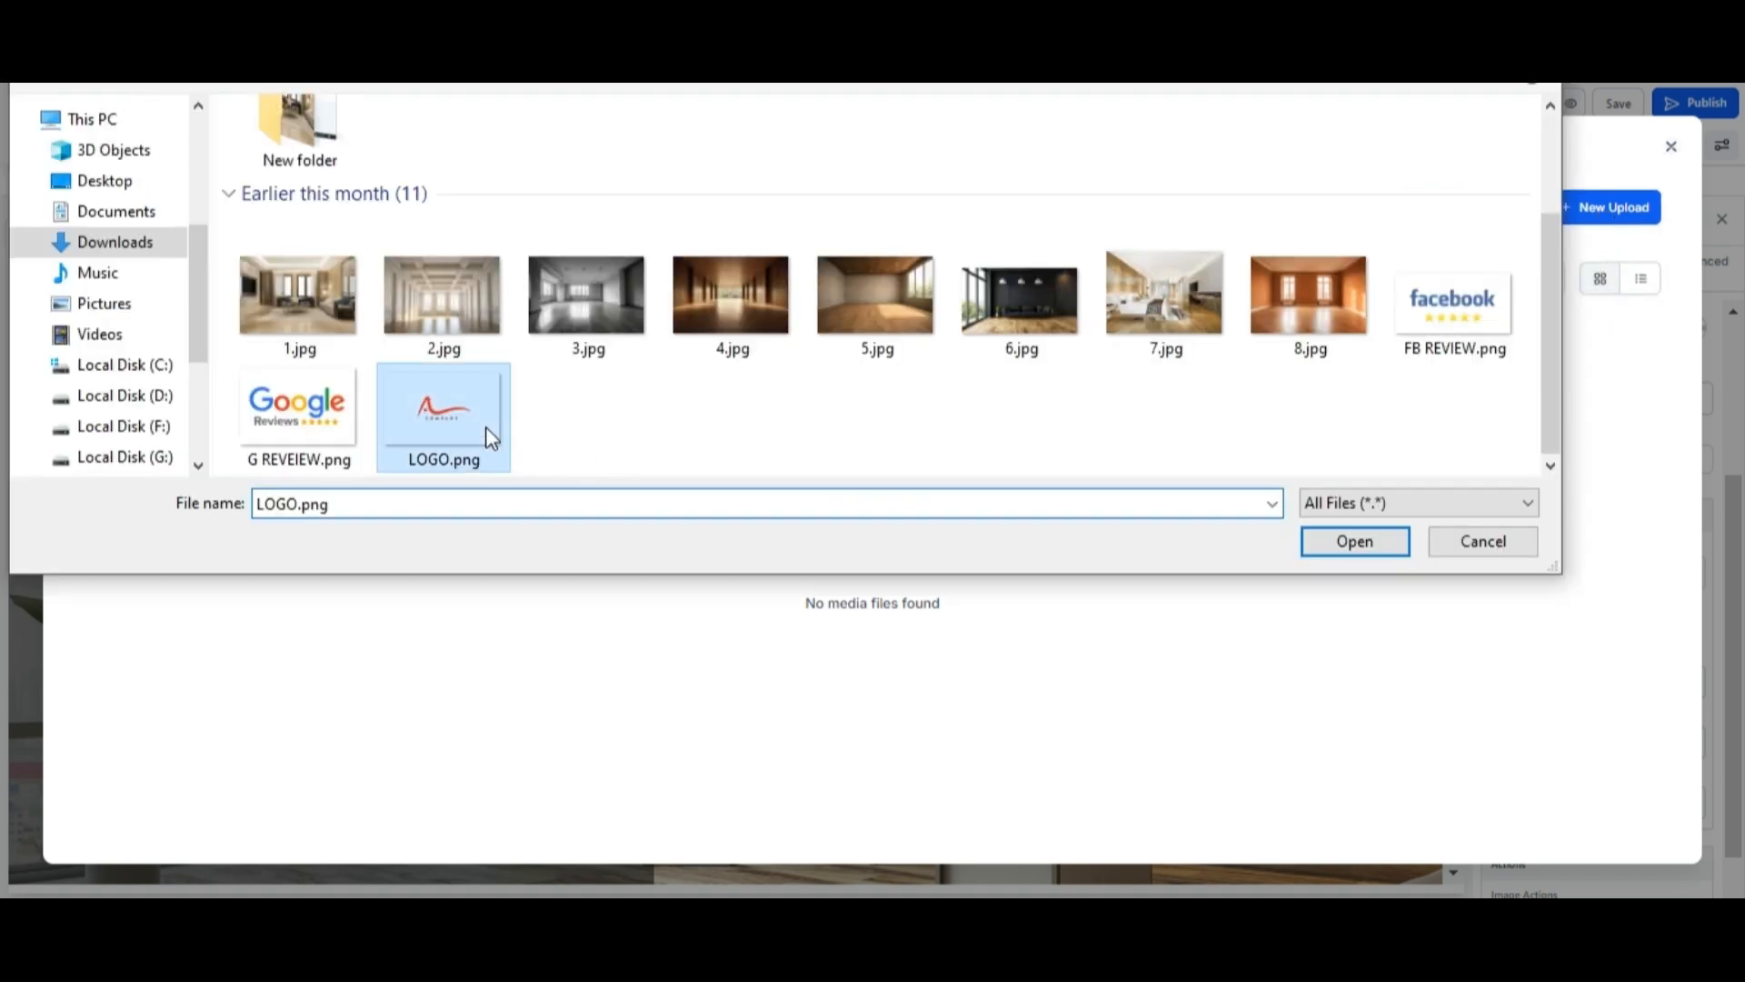
{"action": "left_click", "coordinate": [1319, 543]}
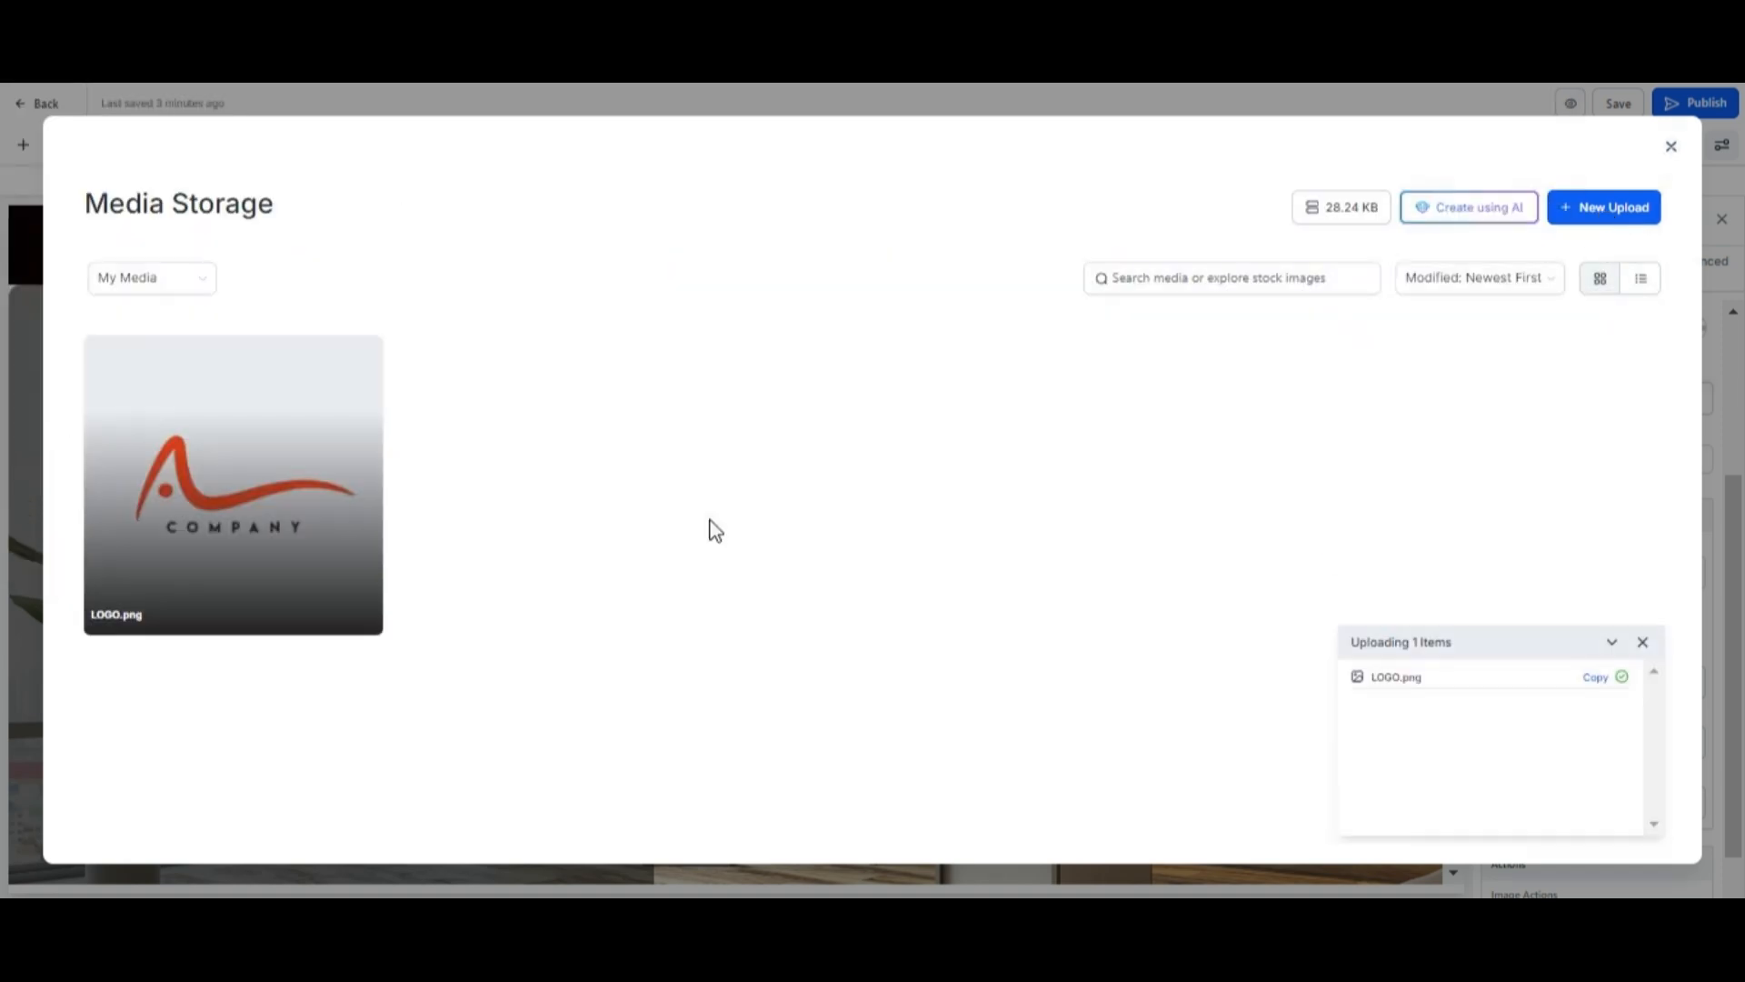
{"action": "left_click", "coordinate": [237, 430]}
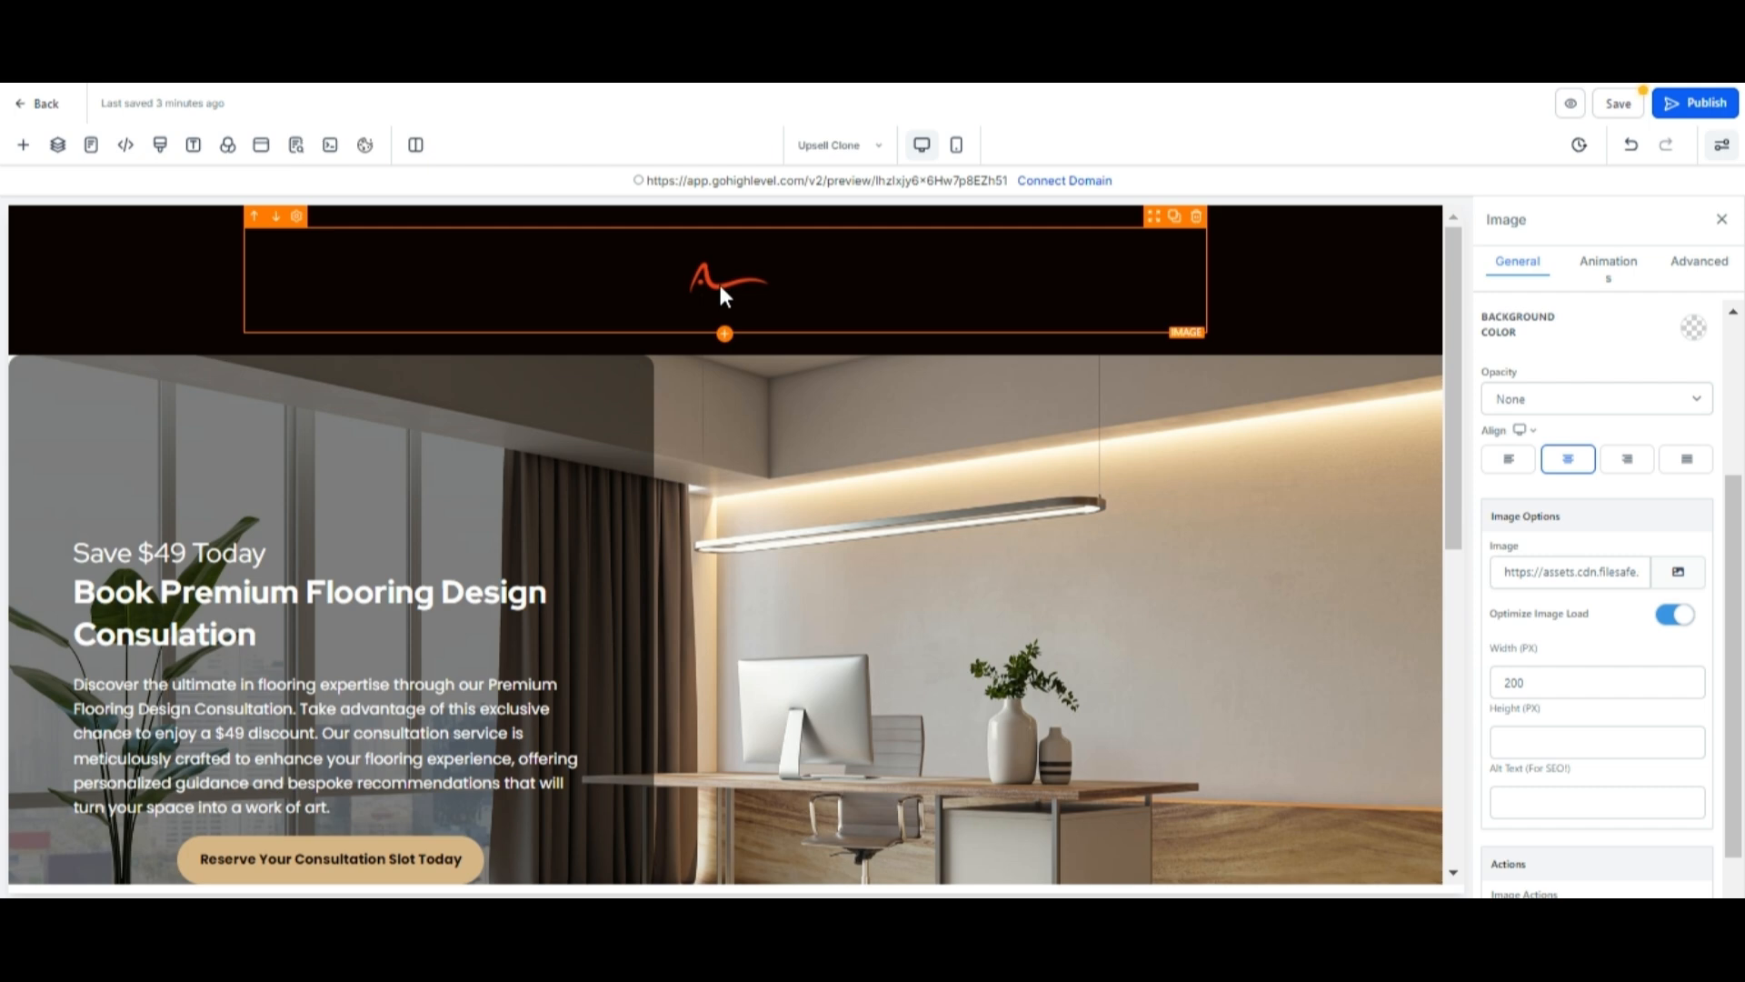
Increase the logo image's width.
{"action": "left_click", "coordinate": [1533, 680]}
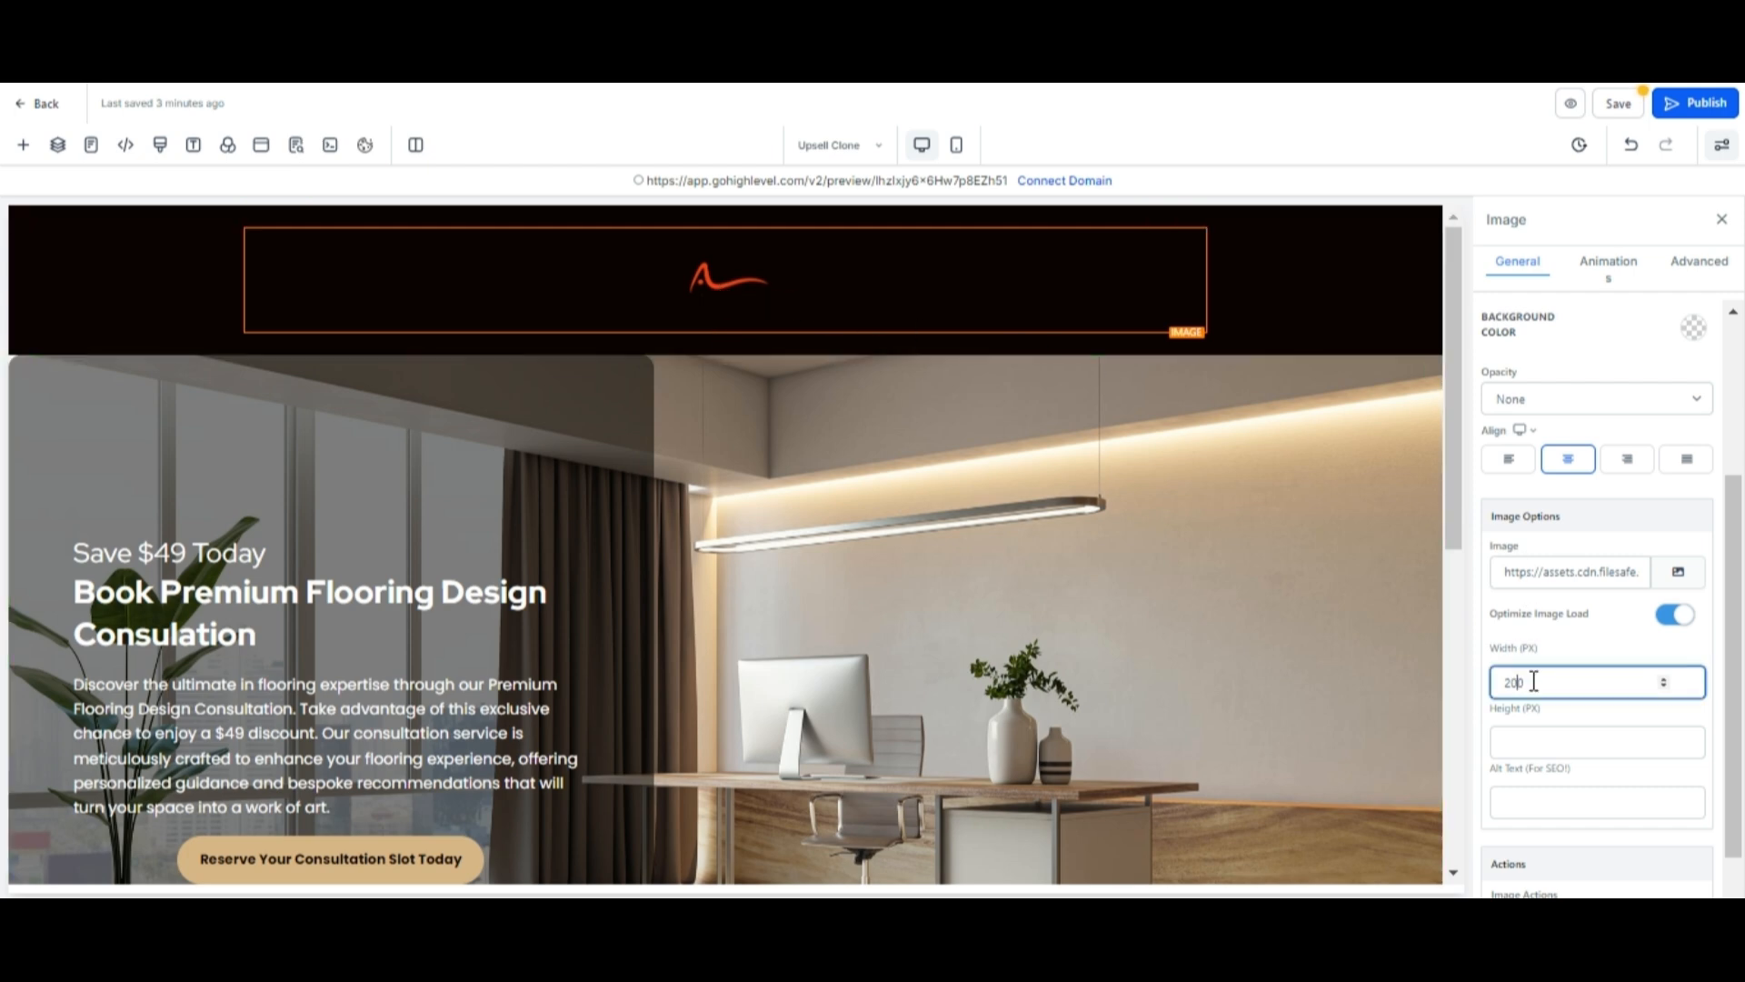
{"action": "key", "text": "BackSpace"}
{"action": "type", "text": "5"}
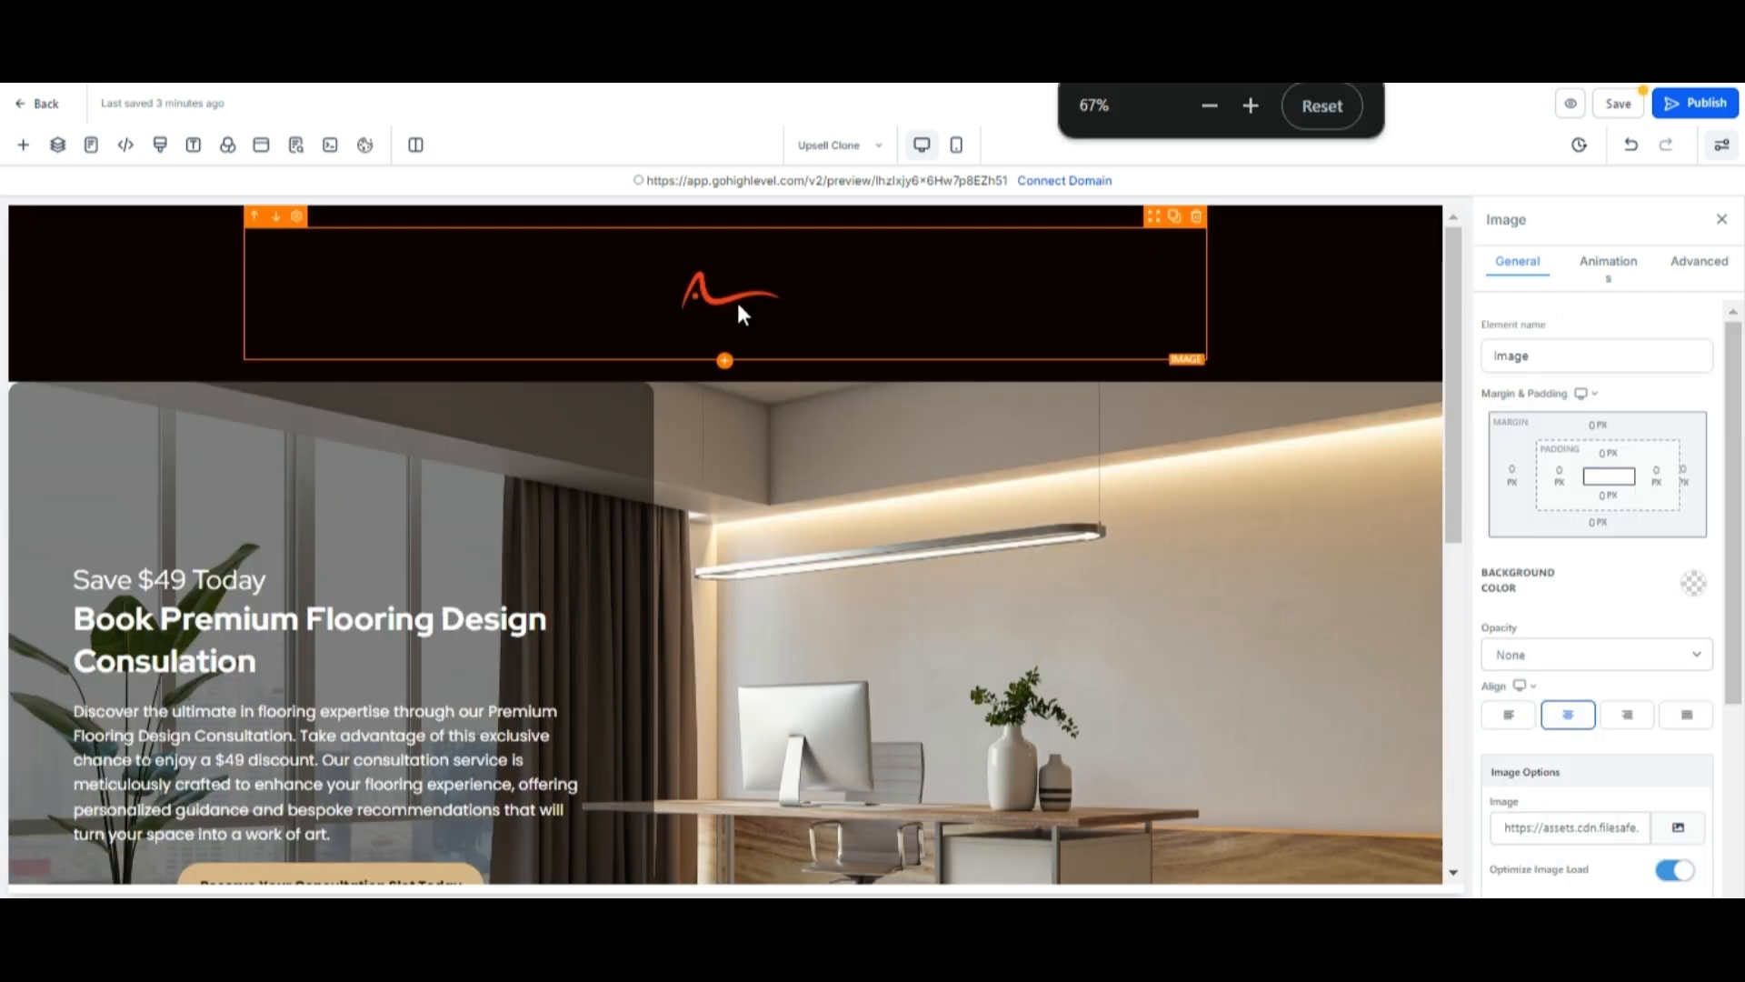
Delete the "Save $49 Today" headline from the hero section.
{"action": "scroll", "coordinate": [820, 500], "scroll_direction": "down", "scroll_amount": 3}
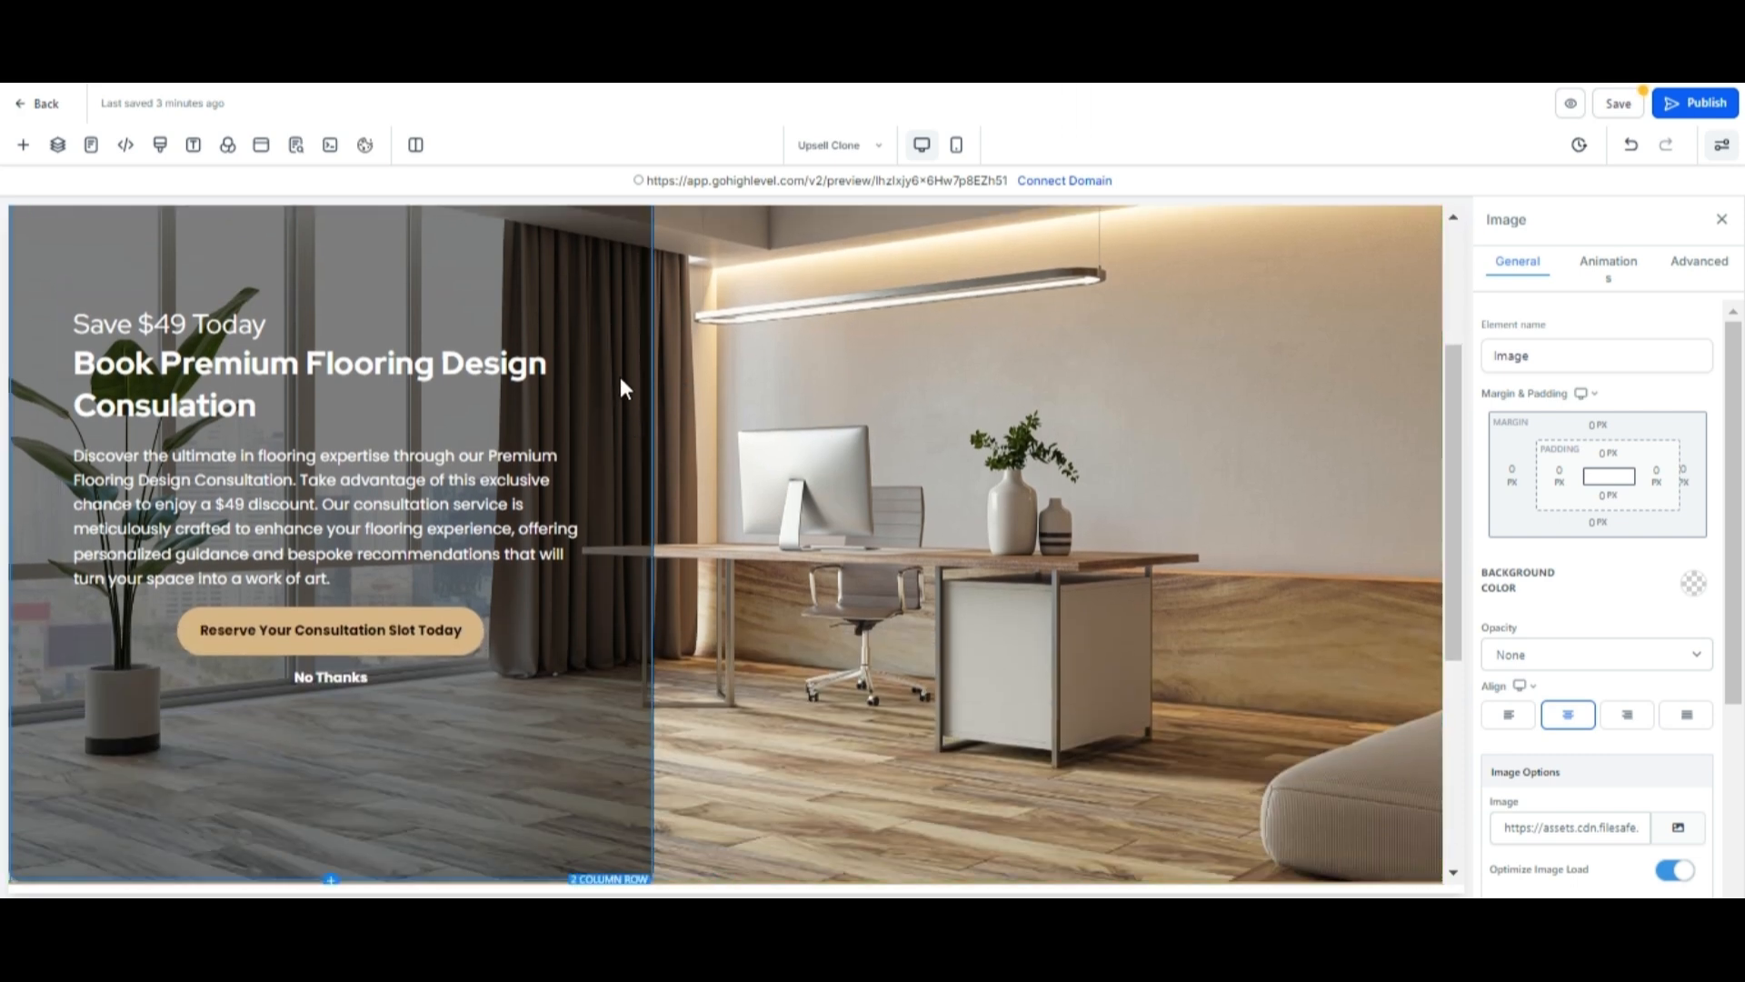
{"action": "left_click", "coordinate": [487, 329]}
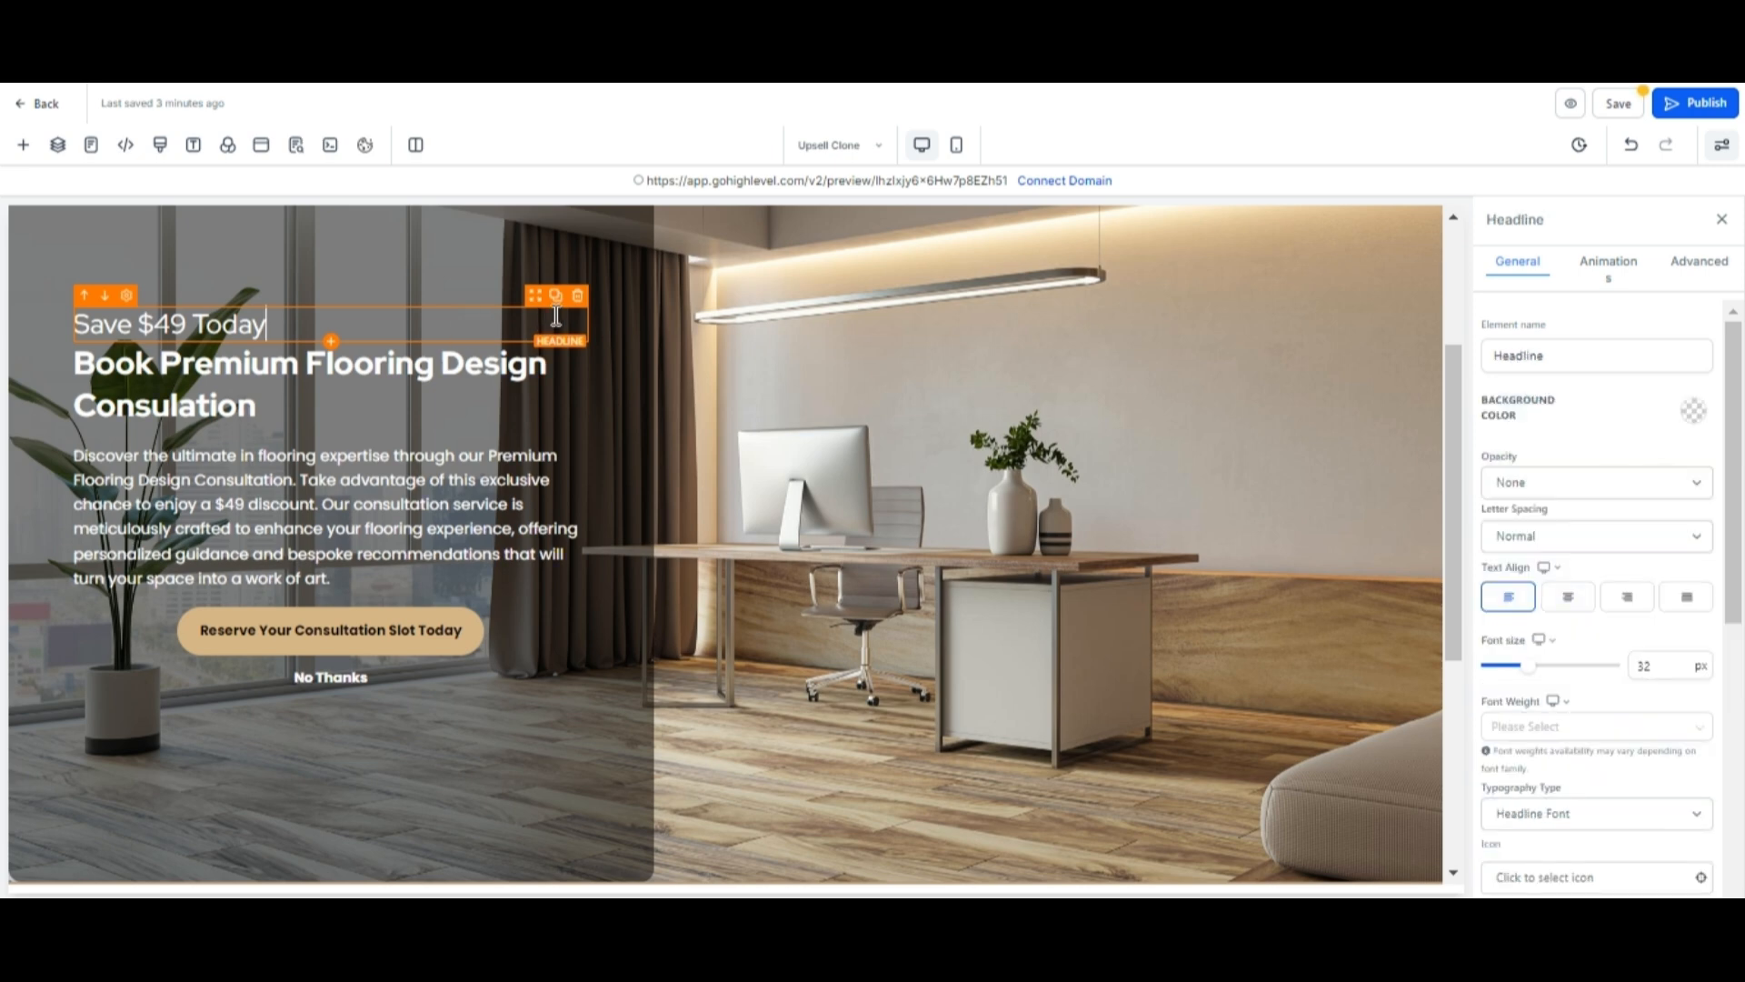
{"action": "left_click", "coordinate": [577, 296]}
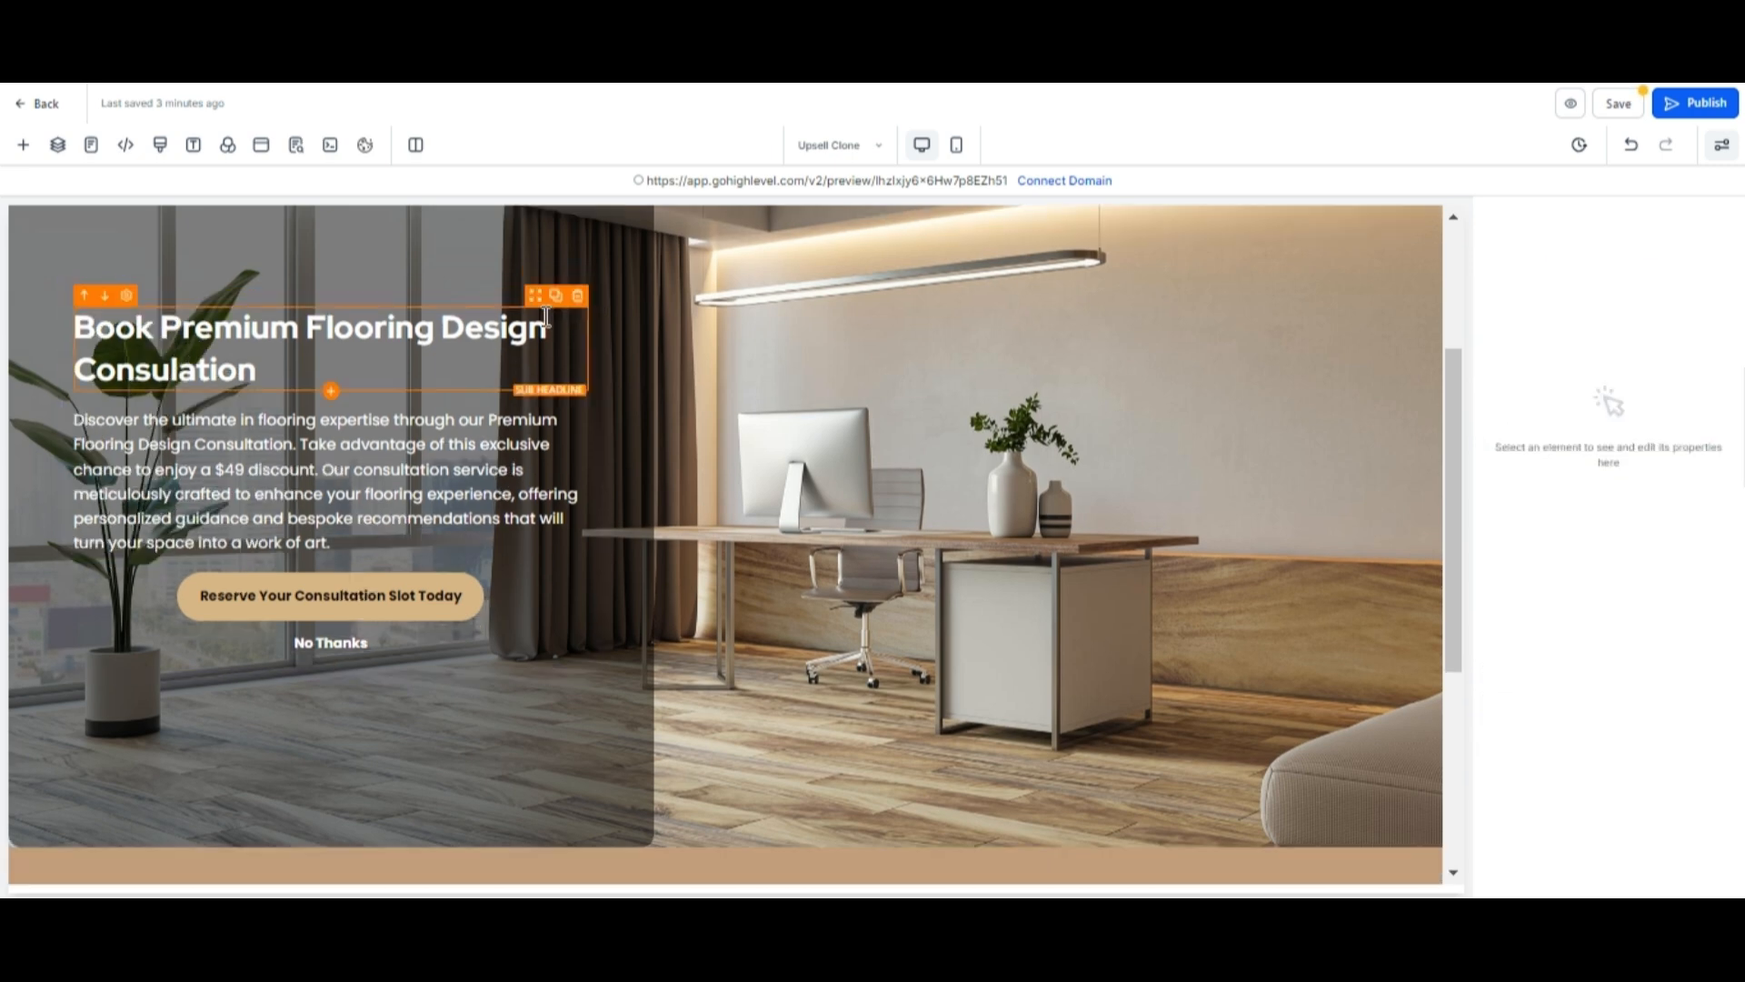
Replace the hero headline text with "PREMIUM FLOOR INSTALLATION AND REPAIR SERVICES".
{"action": "left_click", "coordinate": [266, 363]}
{"action": "key", "text": "BackSpace"}
{"action": "key", "text": "BackSpace"}
{"action": "key", "text": "BackSpace"}
{"action": "key", "text": "BackSpace"}
{"action": "key", "text": "BackSpace"}
{"action": "key", "text": "BackSpace"}
{"action": "key", "text": "BackSpace"}
{"action": "key", "text": "BackSpace"}
{"action": "key", "text": "BackSpace"}
{"action": "key", "text": "BackSpace"}
{"action": "key", "text": "BackSpace"}
{"action": "key", "text": "BackSpace"}
{"action": "key", "text": "BackSpace"}
{"action": "key", "text": "BackSpace"}
{"action": "key", "text": "BackSpace"}
{"action": "key", "text": "BackSpace"}
{"action": "key", "text": "BackSpace"}
{"action": "key", "text": "BackSpace"}
{"action": "key", "text": "BackSpace"}
{"action": "key", "text": "BackSpace"}
{"action": "key", "text": "BackSpace"}
{"action": "key", "text": "BackSpace"}
{"action": "key", "text": "BackSpace"}
{"action": "key", "text": "BackSpace"}
{"action": "key", "text": "BackSpace"}
{"action": "key", "text": "BackSpace"}
{"action": "key", "text": "BackSpace"}
{"action": "key", "text": "BackSpace"}
{"action": "key", "text": "BackSpace"}
{"action": "key", "text": "BackSpace"}
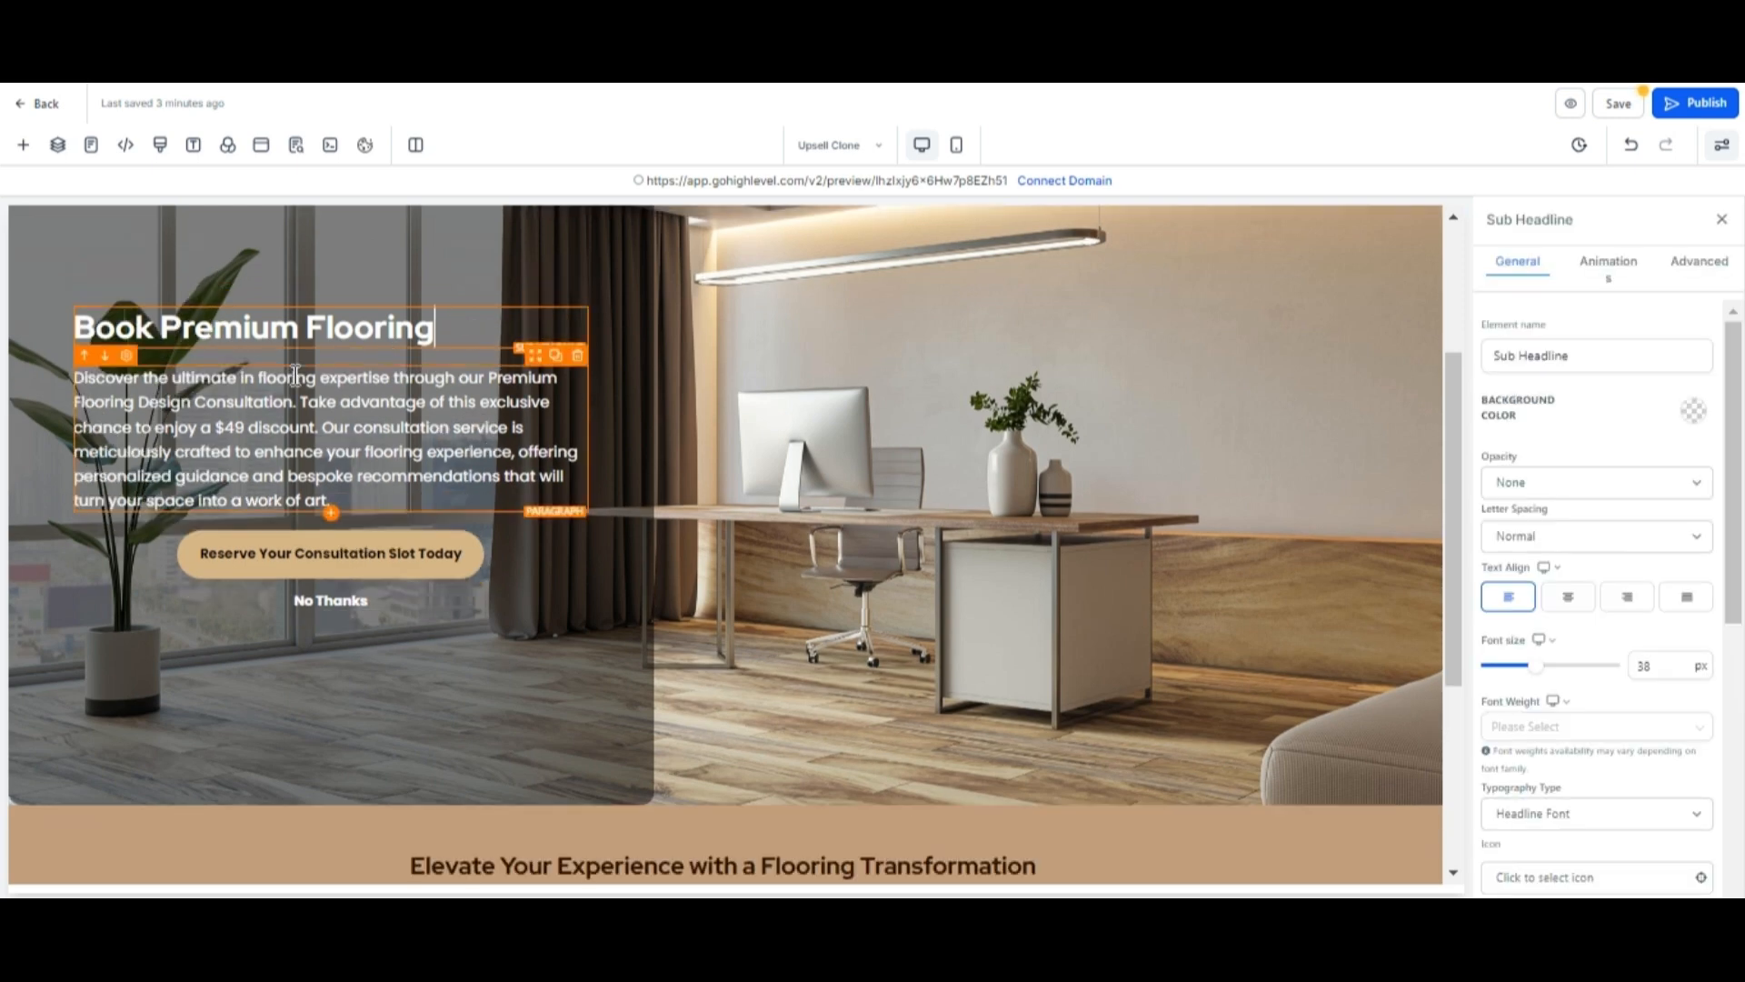
{"action": "key", "text": "BackSpace"}
{"action": "key", "text": "BackSpace"}
{"action": "key", "text": "BackSpace"}
{"action": "key", "text": "BackSpace"}
{"action": "key", "text": "BackSpace"}
{"action": "key", "text": "BackSpace"}
{"action": "key", "text": "BackSpace"}
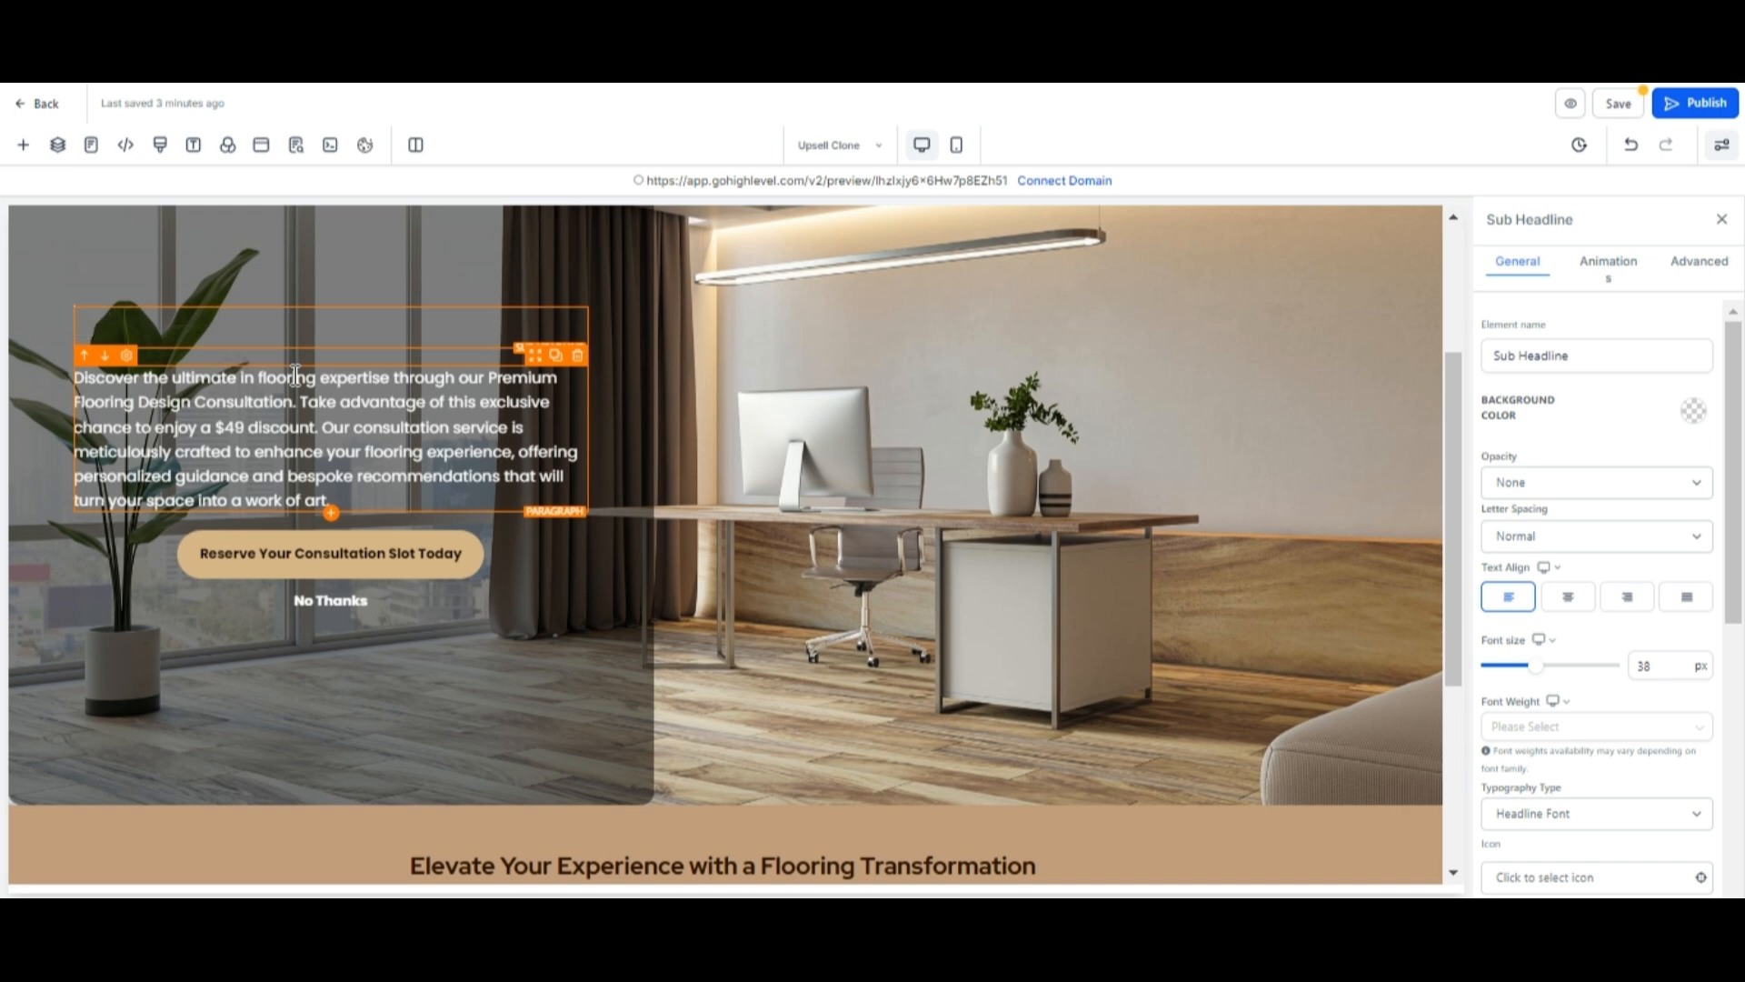
{"action": "type", "text": "PREMIUM FLO"}
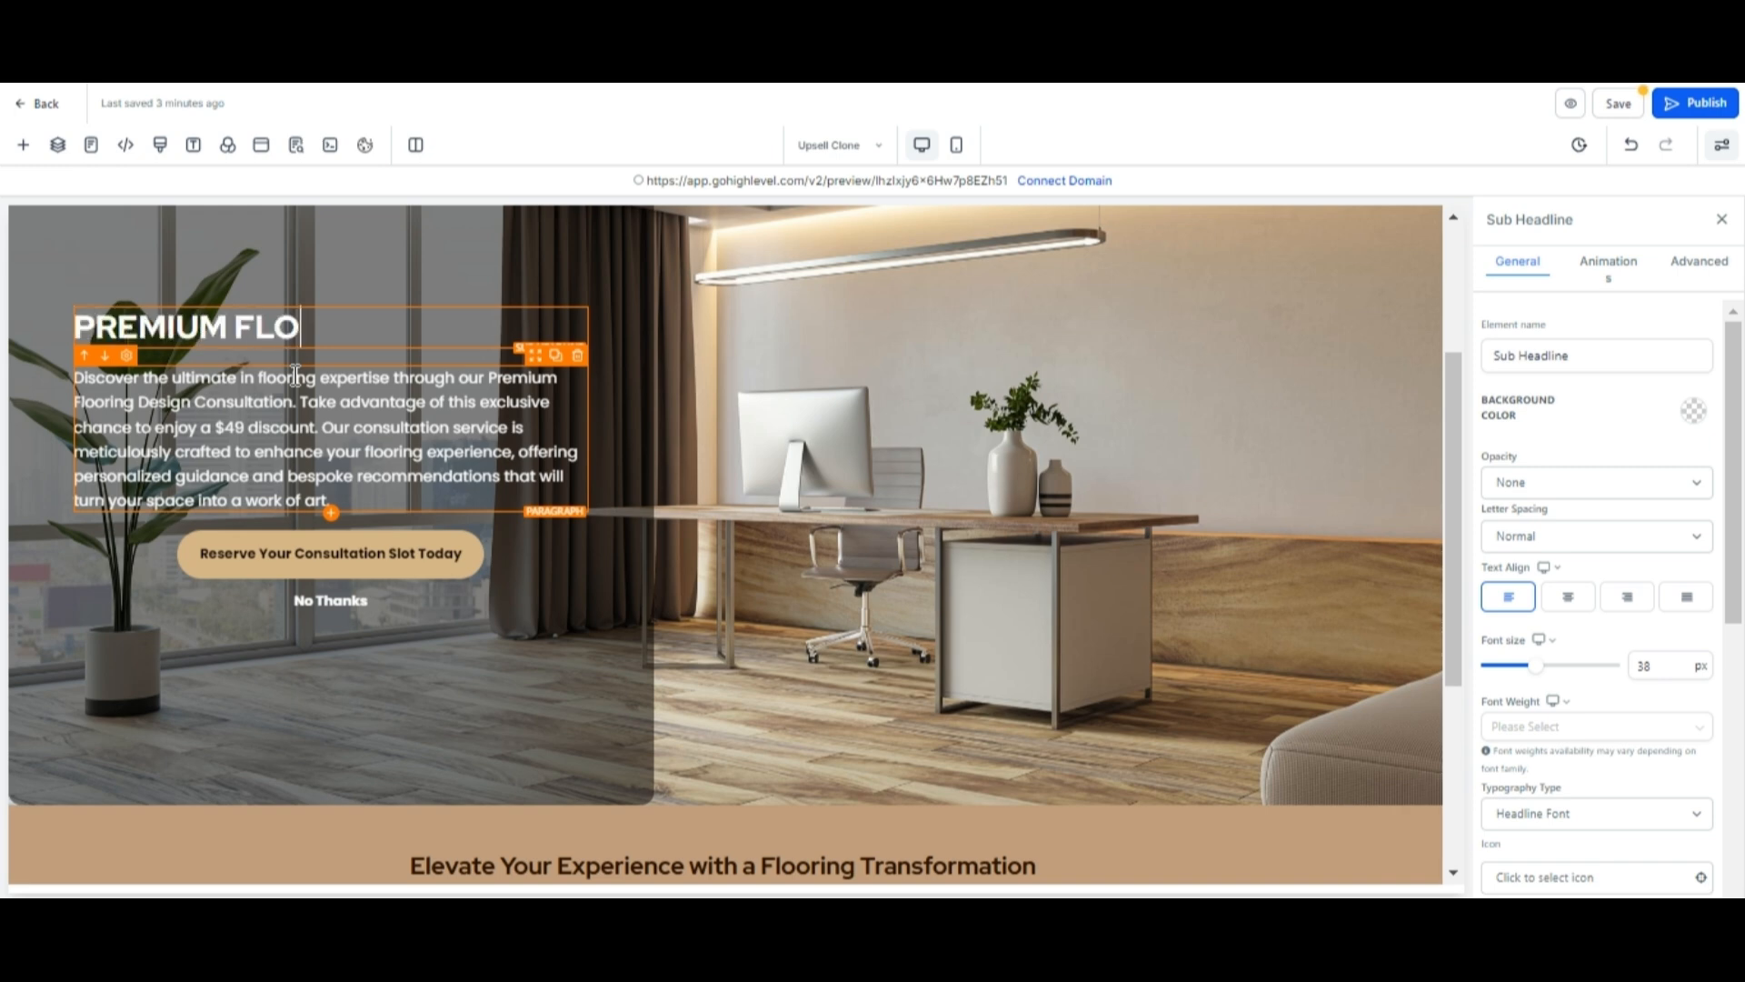
{"action": "type", "text": "OR INSTALLATION"}
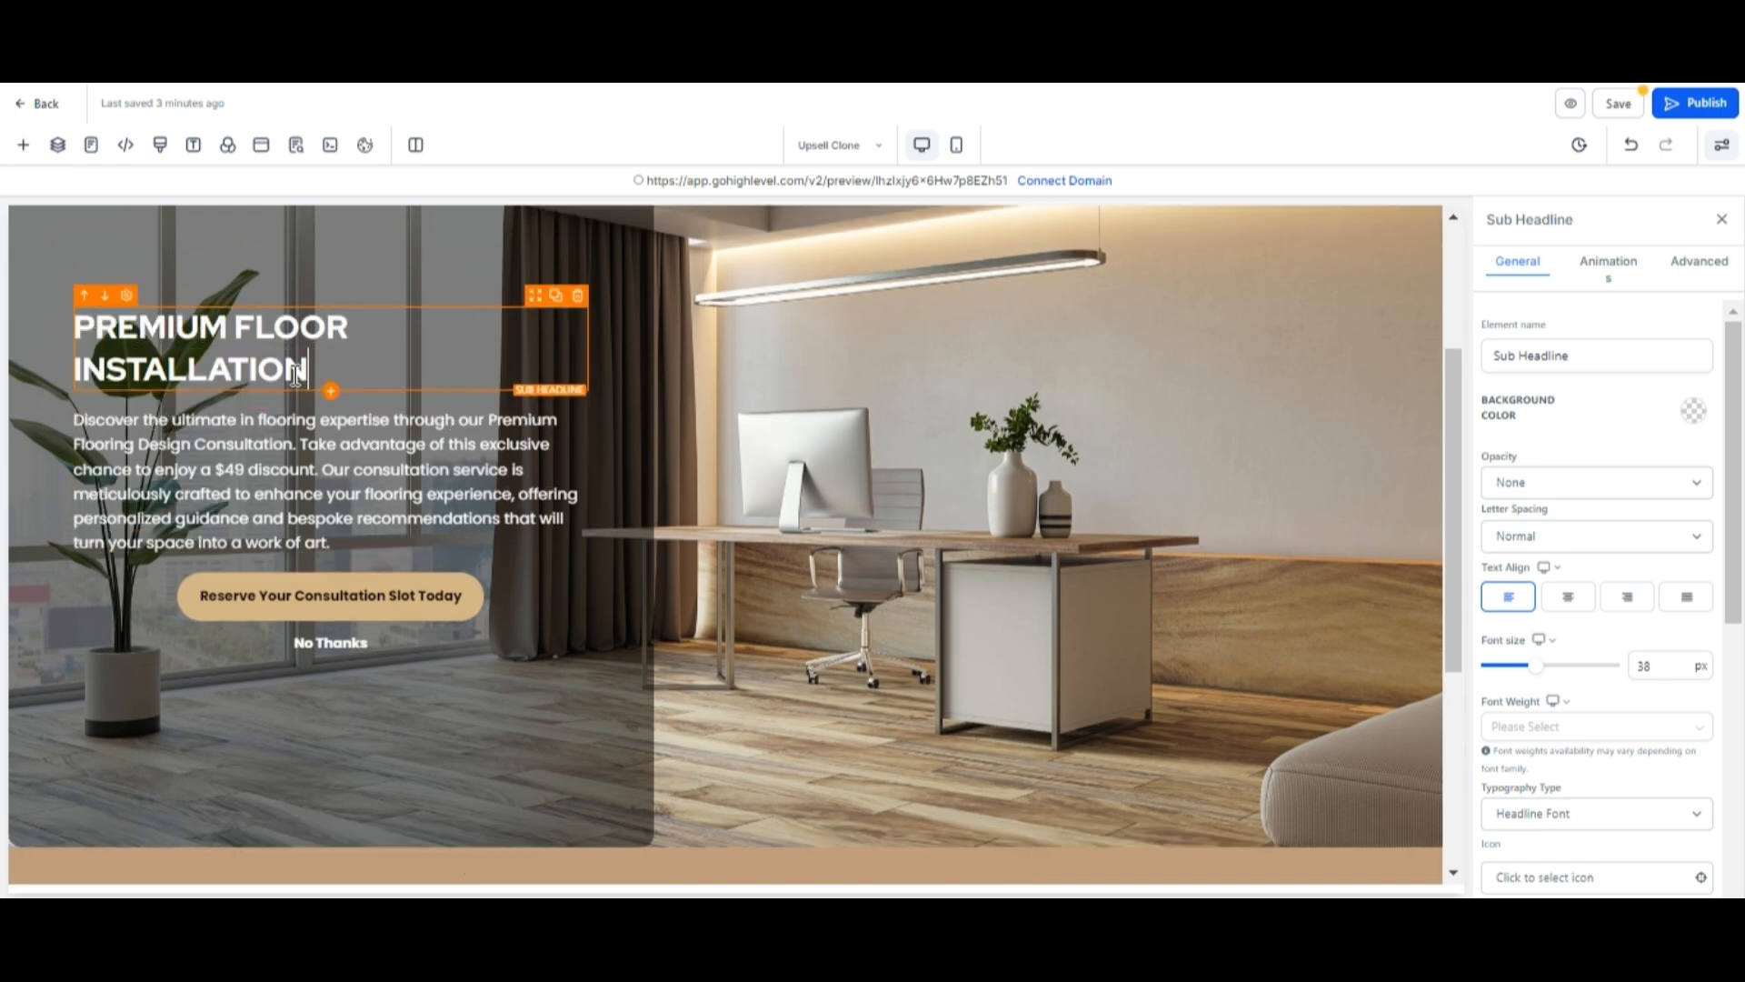
{"action": "type", "text": " AND REPAIR"}
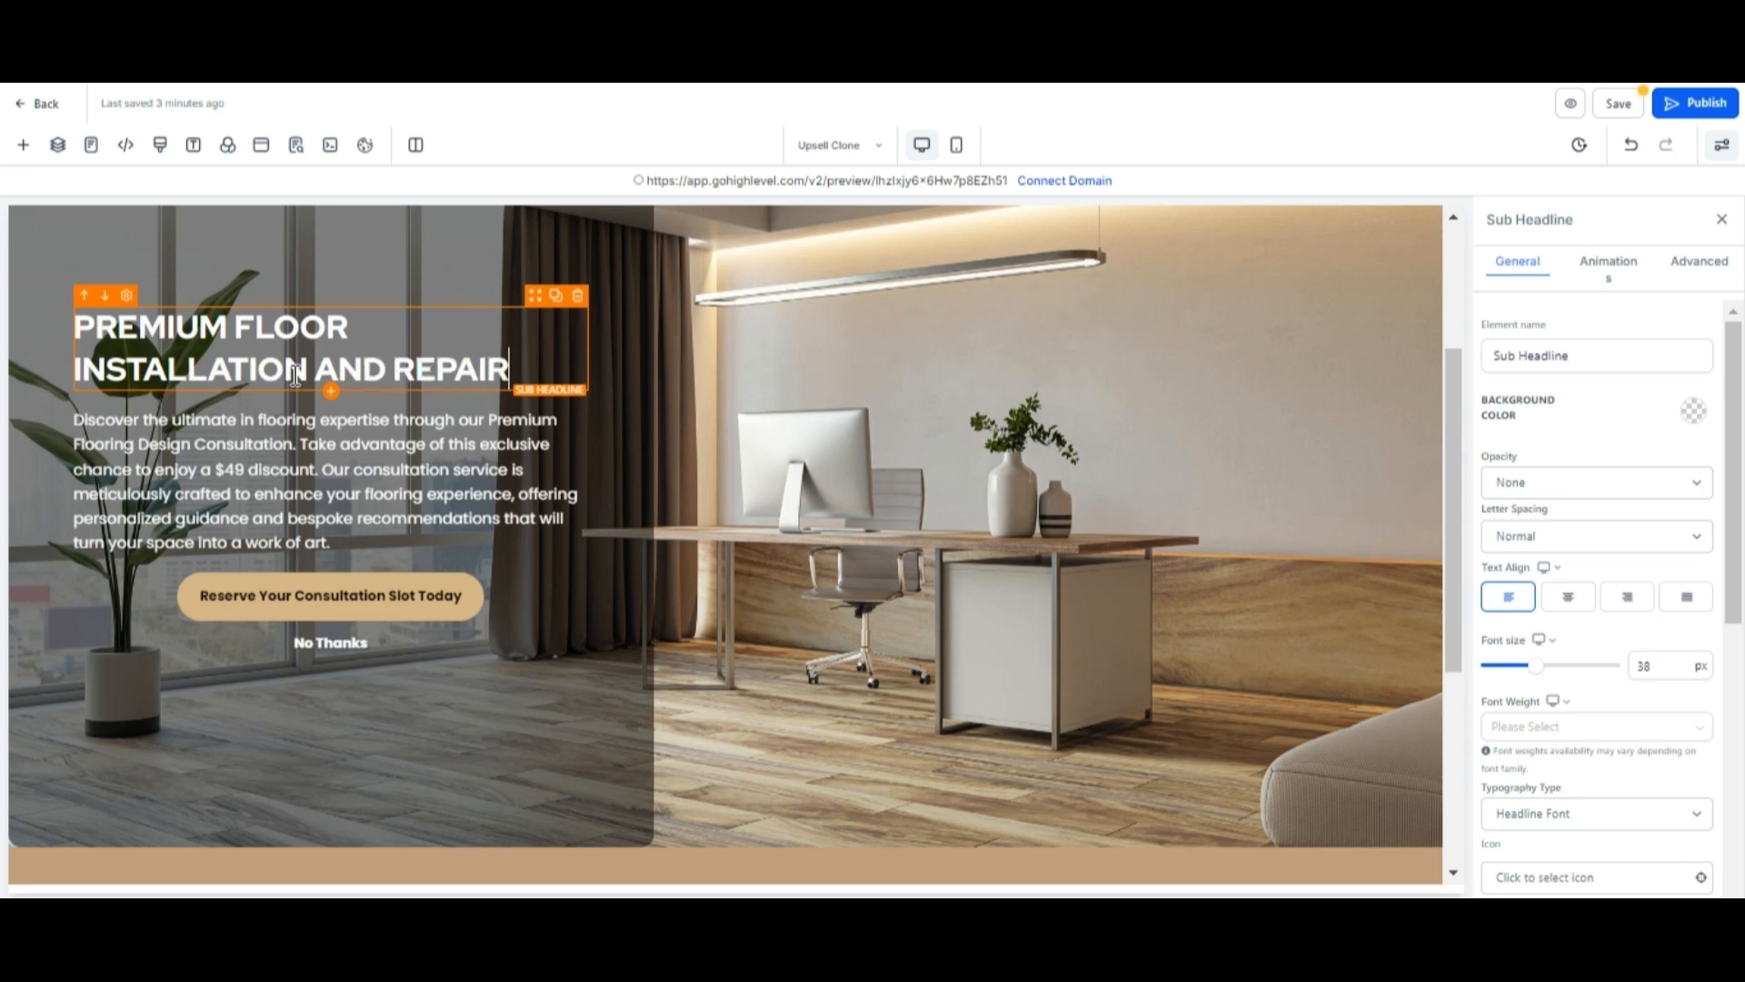
{"action": "type", "text": " SERVICES"}
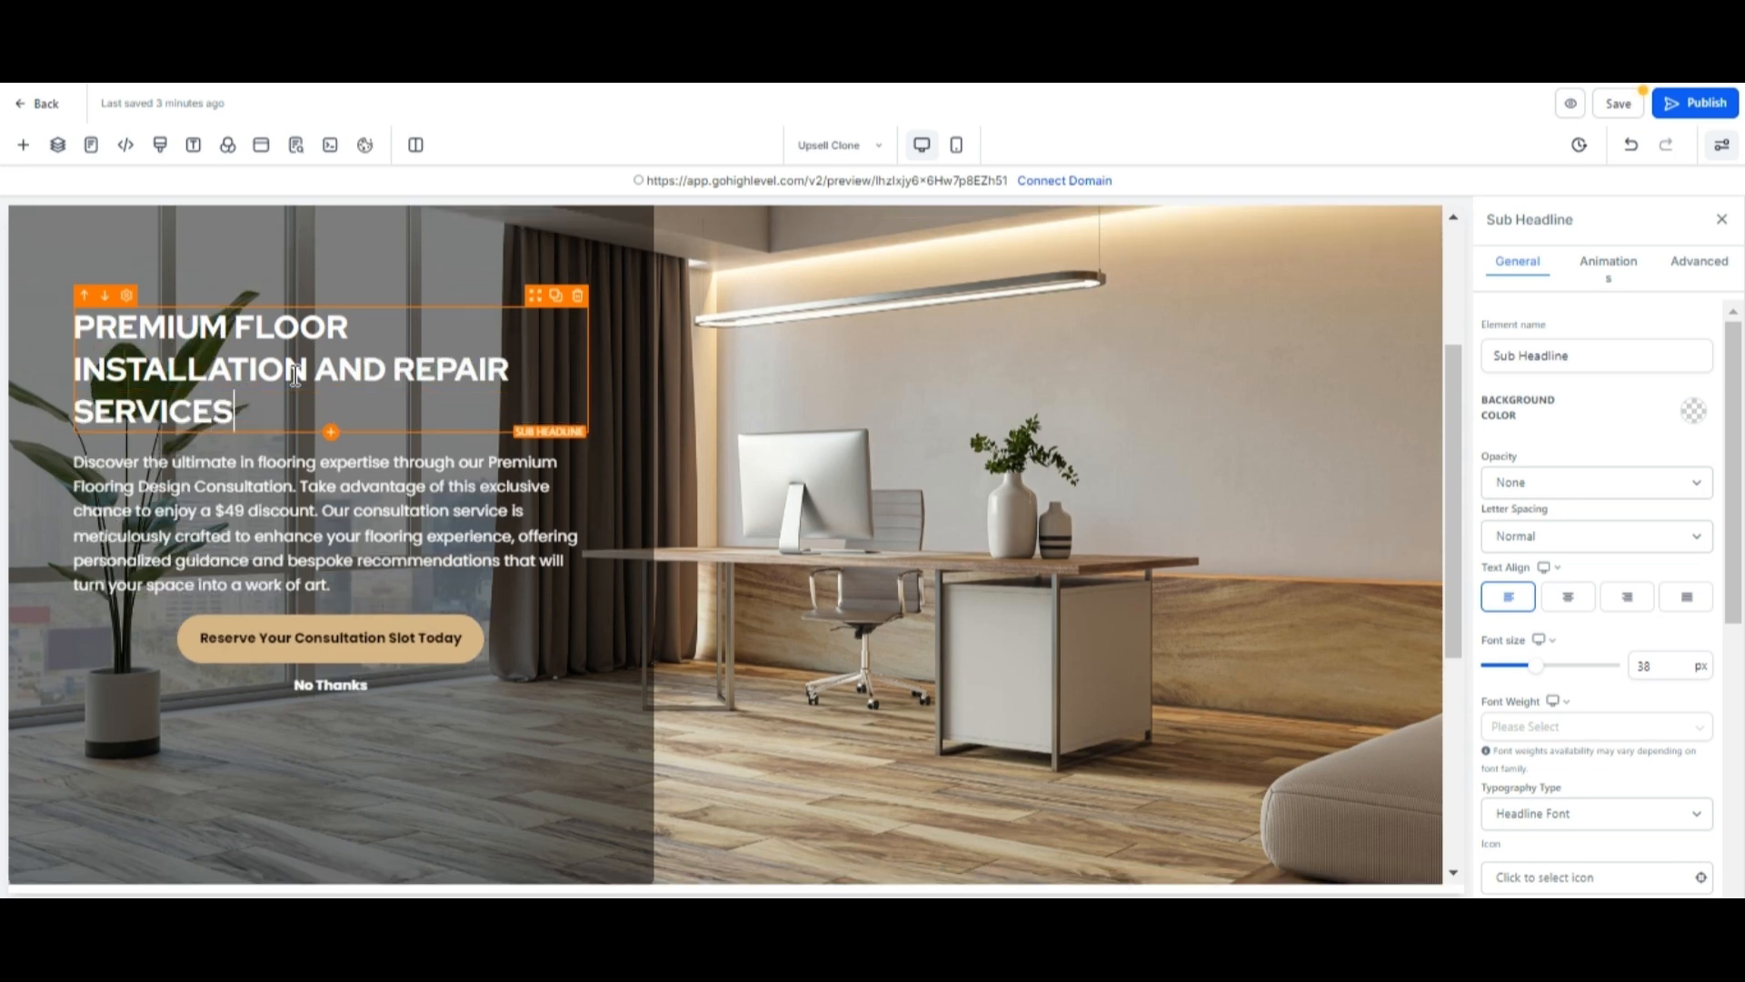
Select the hero paragraph's text.
{"action": "left_click", "coordinate": [162, 470]}
{"action": "left_click_drag", "start_coordinate": [329, 586], "coordinate": [77, 455]}
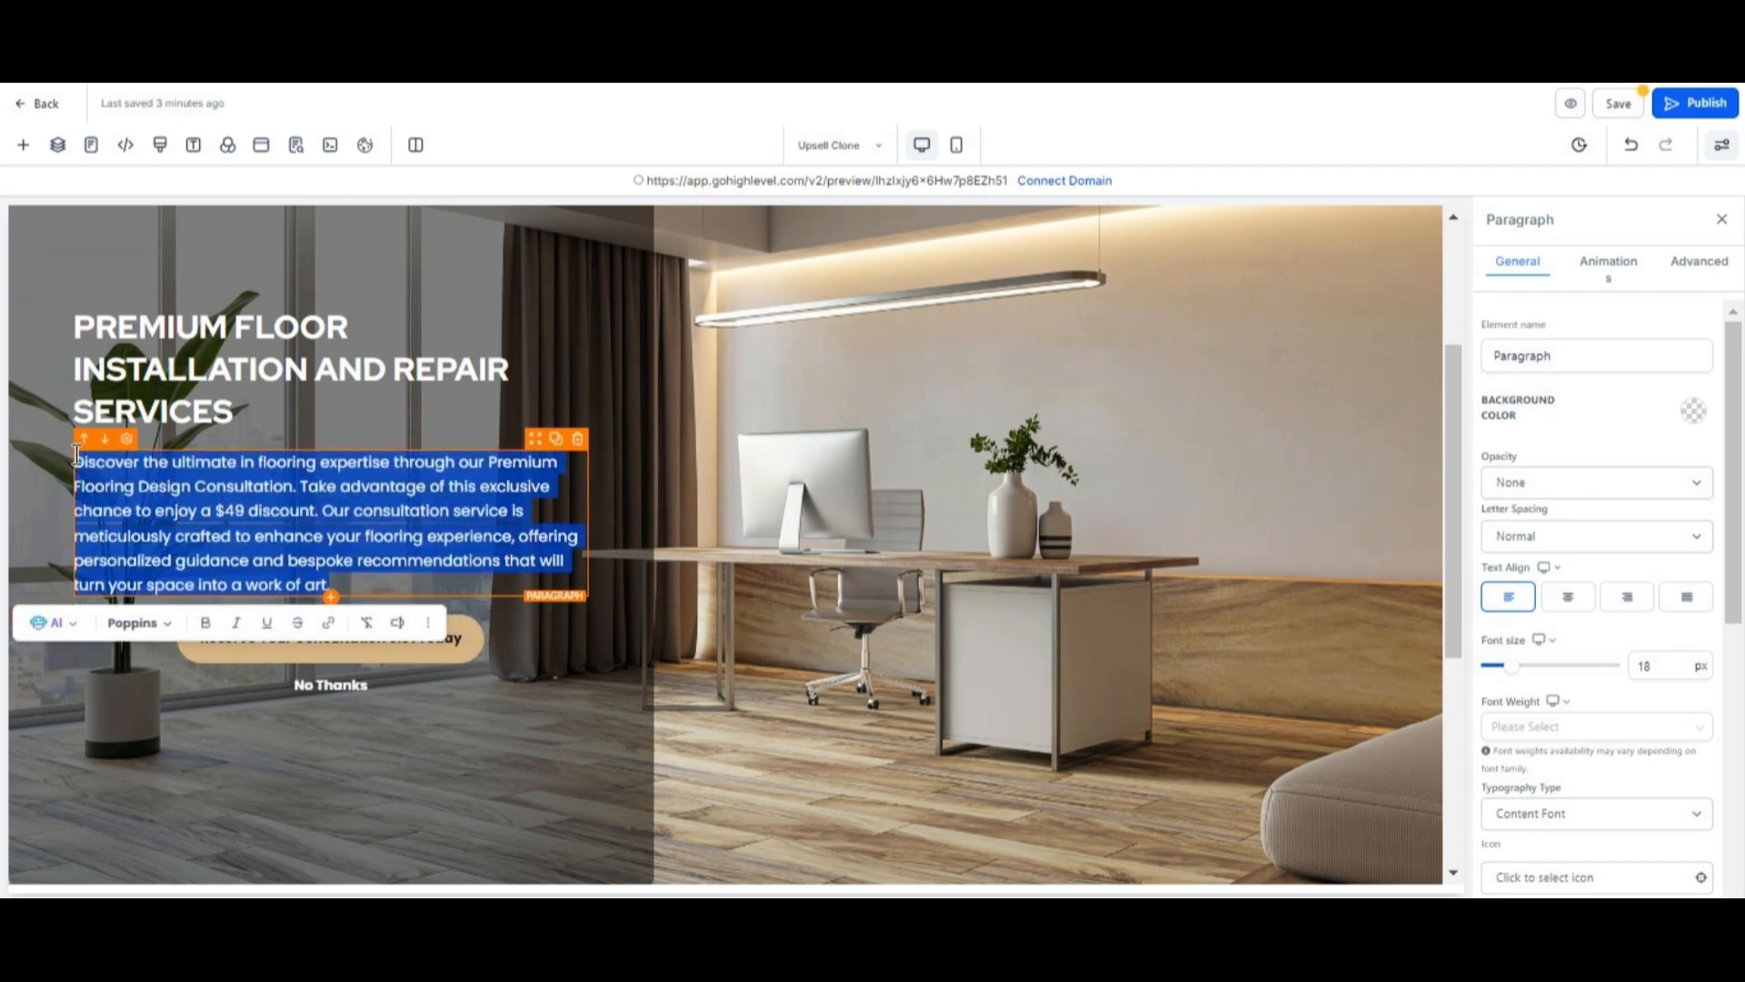
{"action": "left_click", "coordinate": [222, 510]}
Change the hero button's text to "Book An Appointment".
{"action": "scroll", "coordinate": [391, 555], "scroll_direction": "down", "scroll_amount": 2}
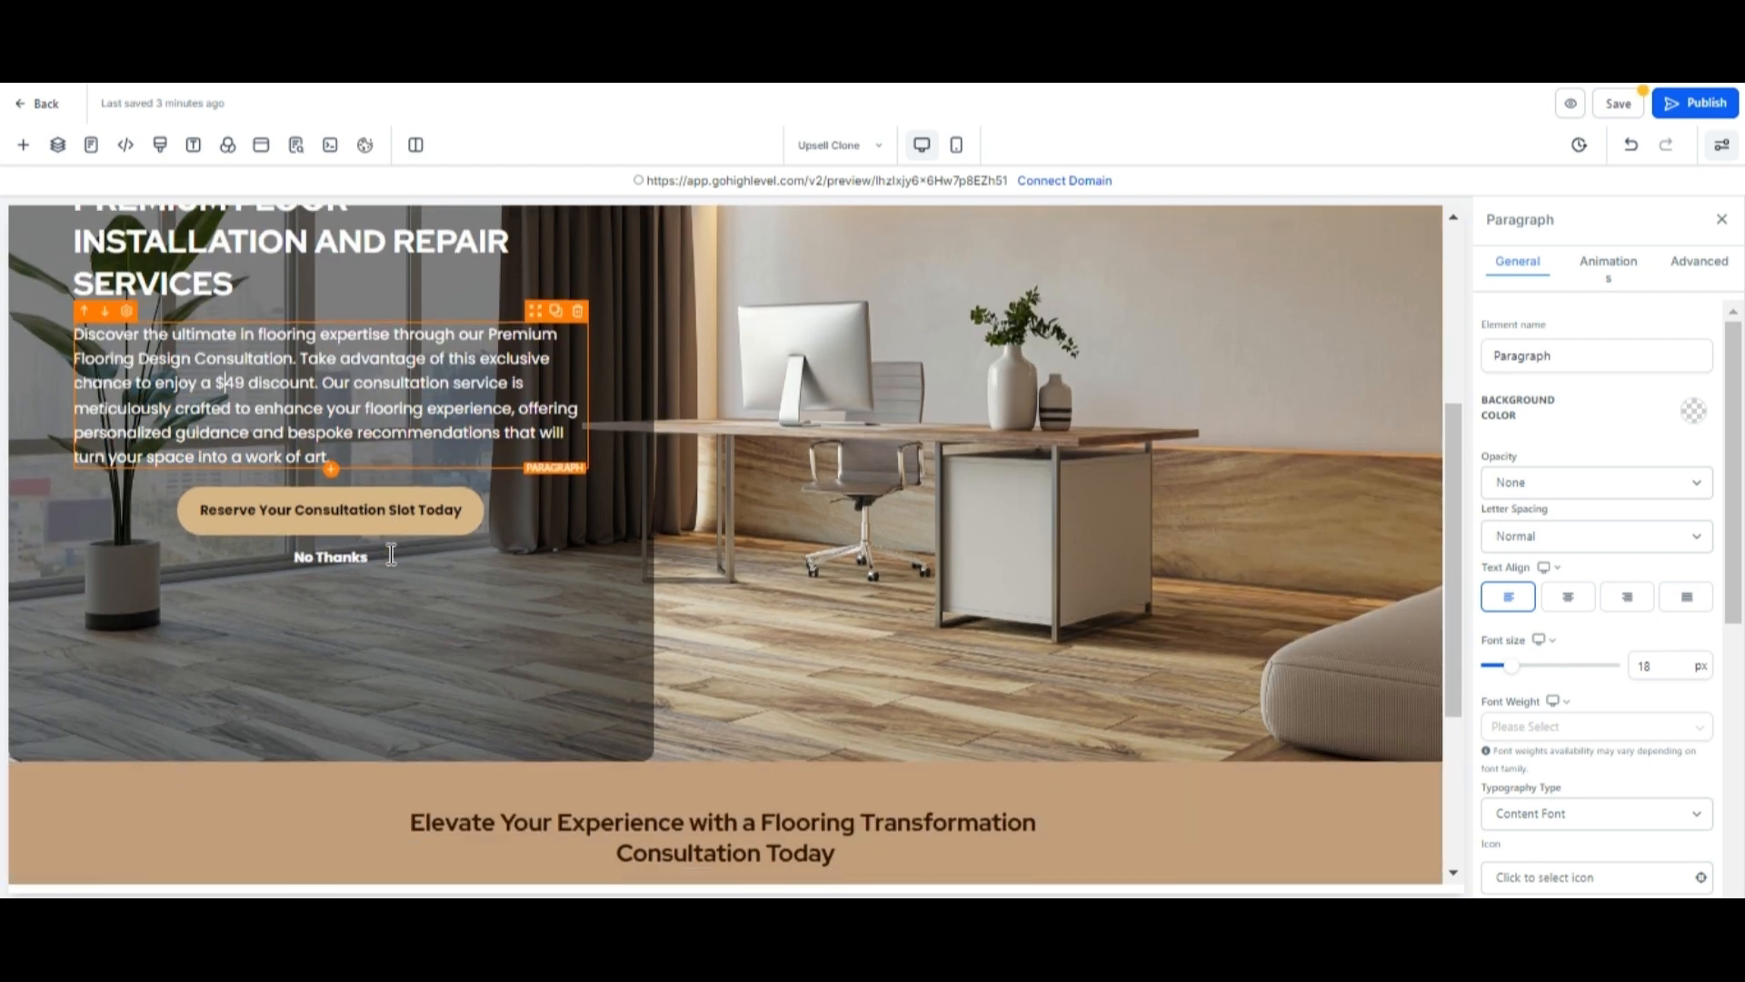
{"action": "left_click", "coordinate": [325, 517]}
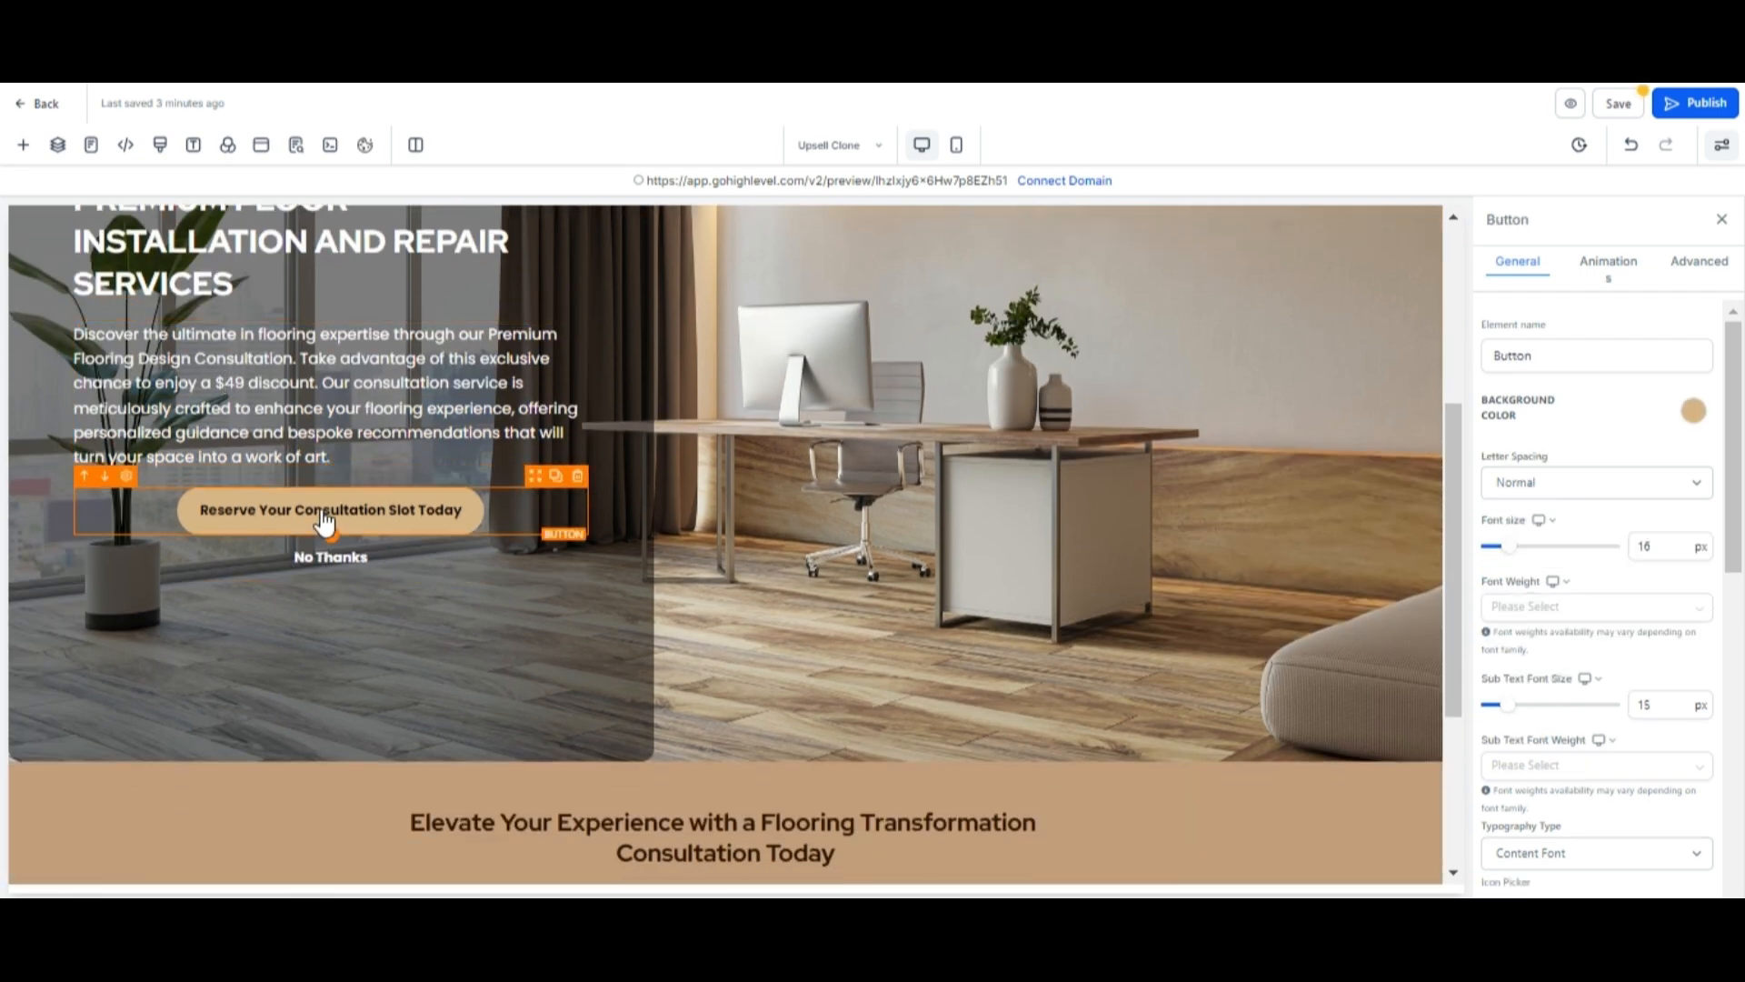
{"action": "scroll", "coordinate": [1573, 336], "scroll_direction": "down", "scroll_amount": 8}
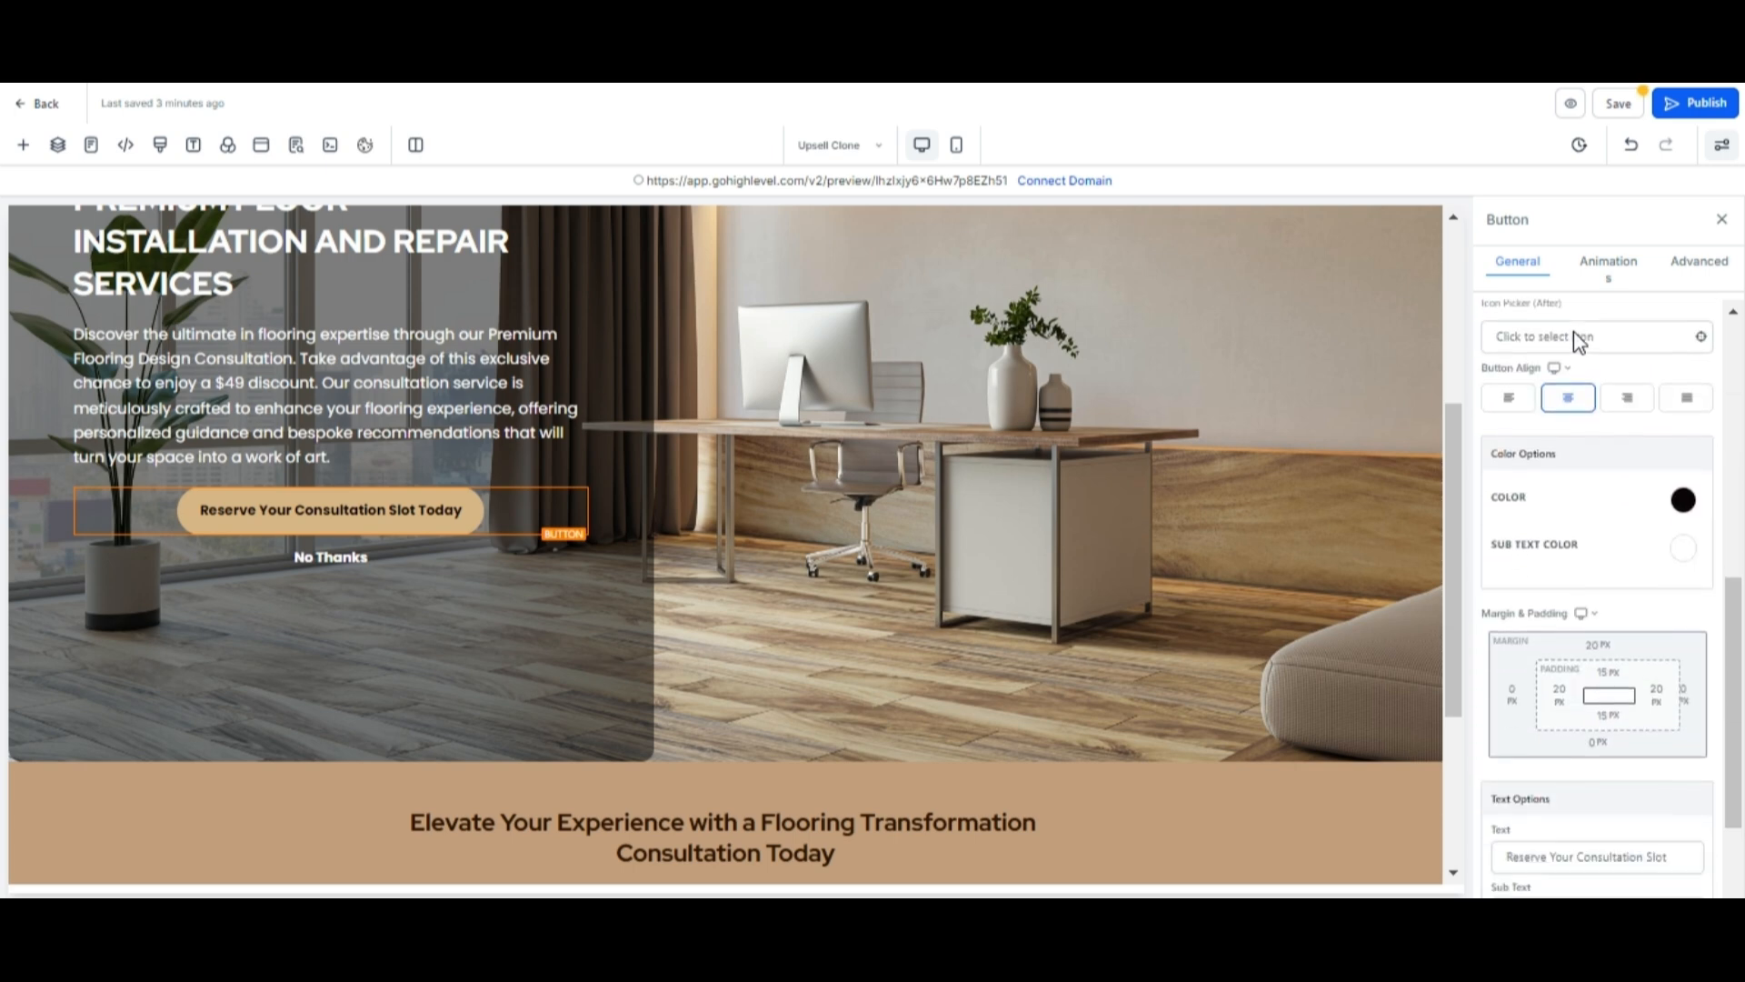
{"action": "scroll", "coordinate": [1574, 336], "scroll_direction": "up", "scroll_amount": 8}
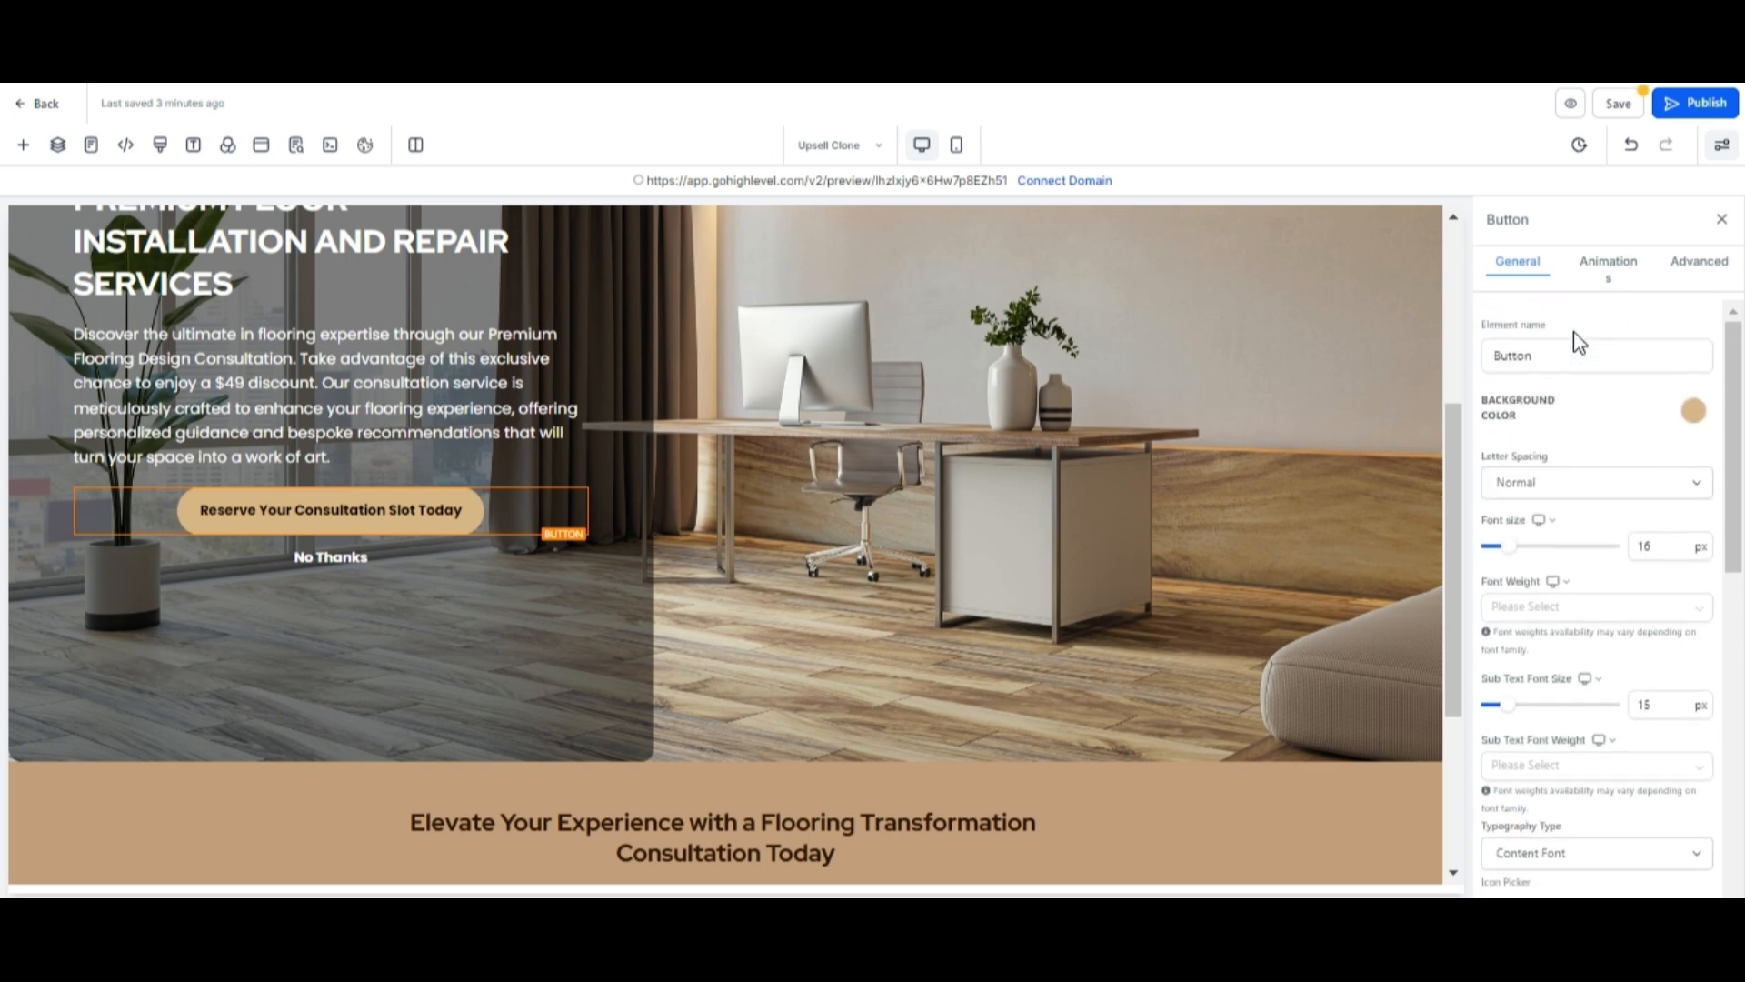
{"action": "scroll", "coordinate": [1590, 557], "scroll_direction": "down", "scroll_amount": 10}
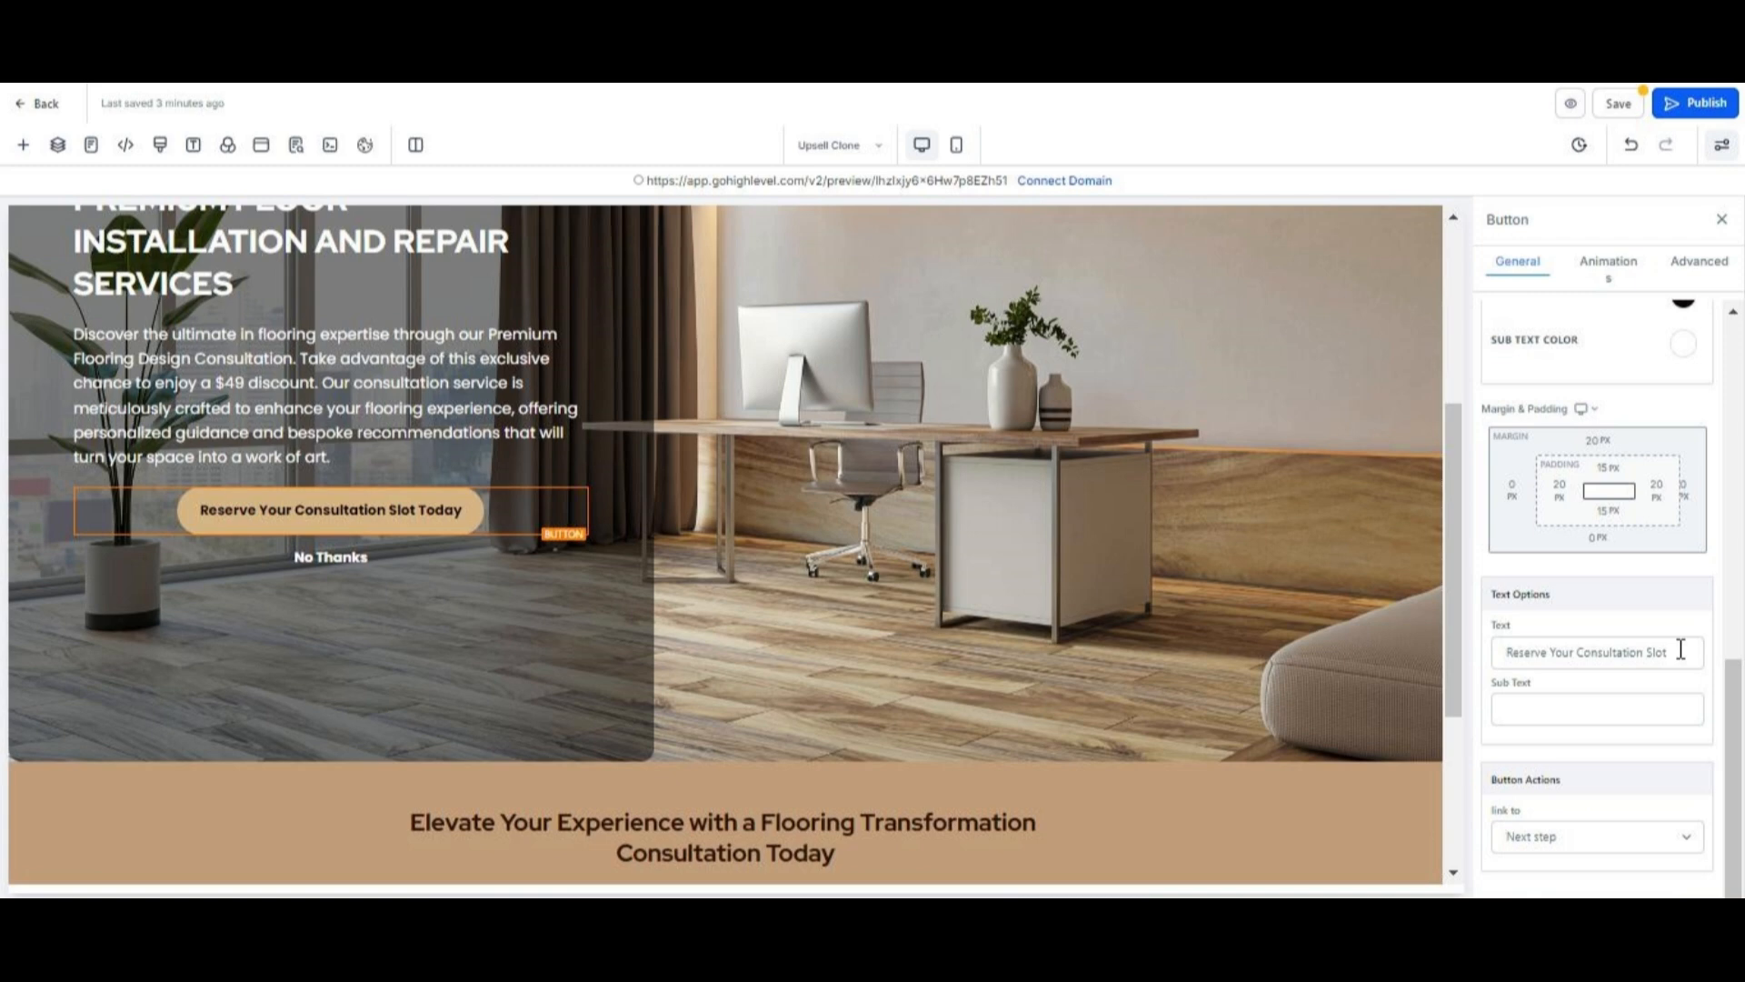
{"action": "left_click", "coordinate": [1680, 649]}
{"action": "key", "text": "ctrl+a"}
{"action": "type", "text": "Book An"}
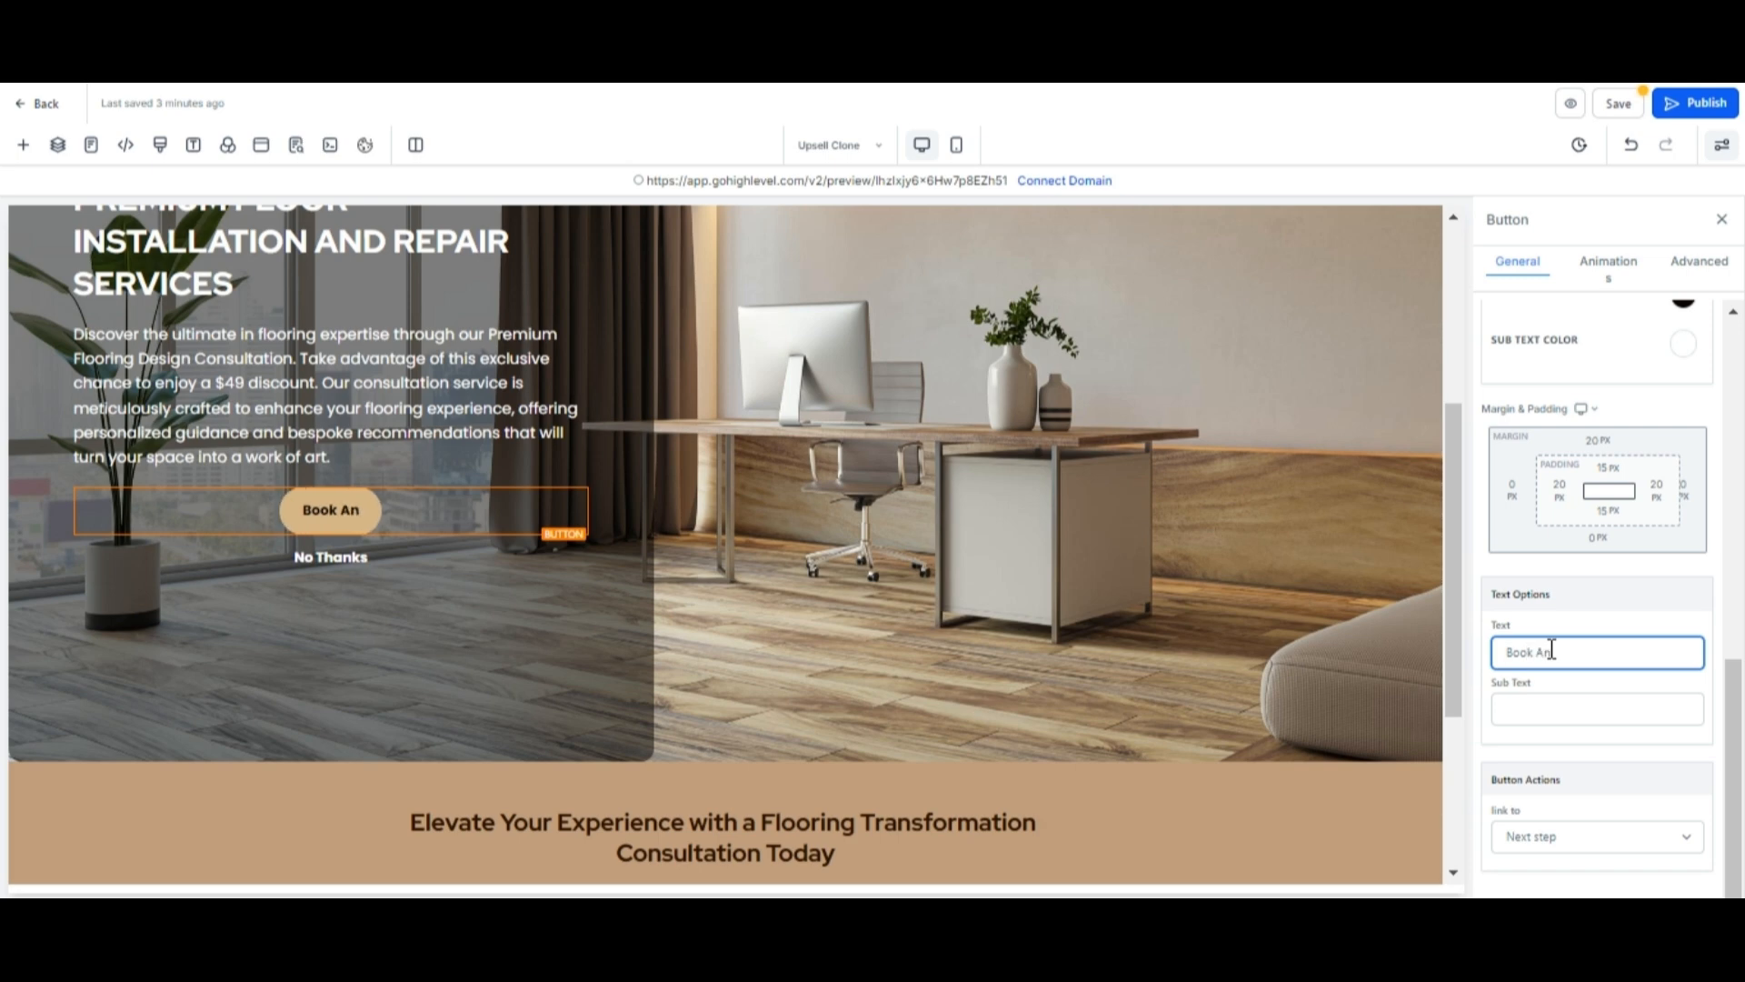
{"action": "type", "text": " Appoi"}
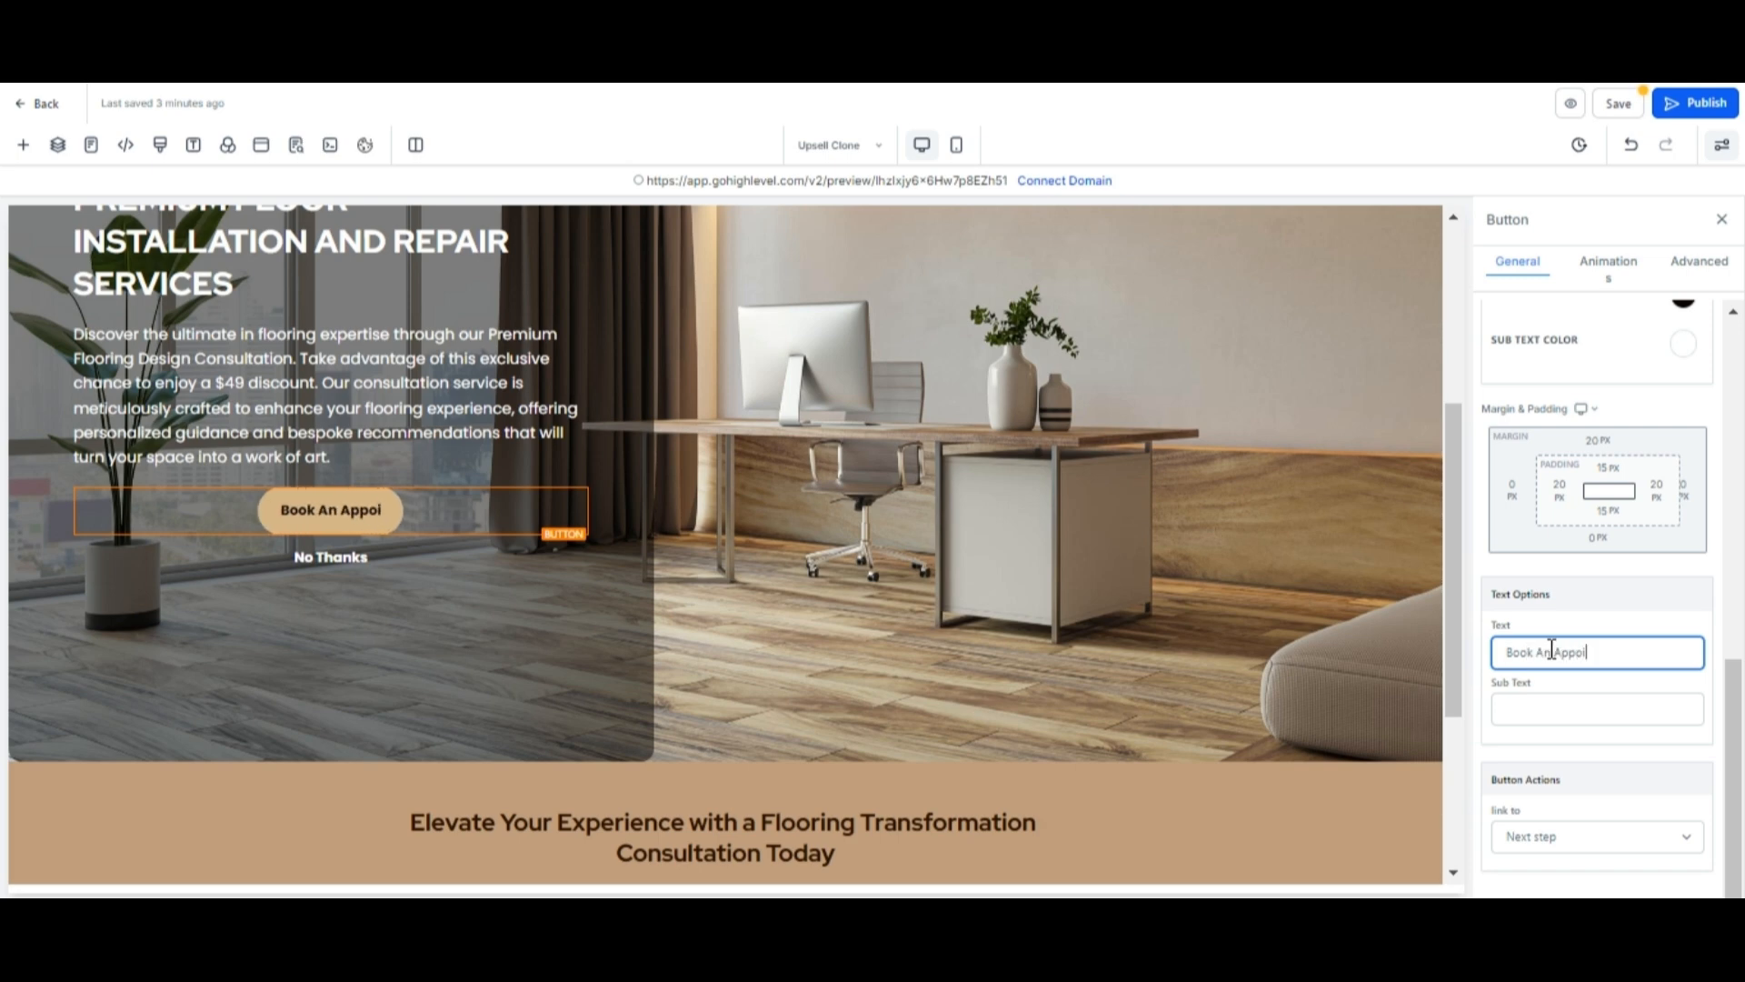
{"action": "type", "text": "ntment"}
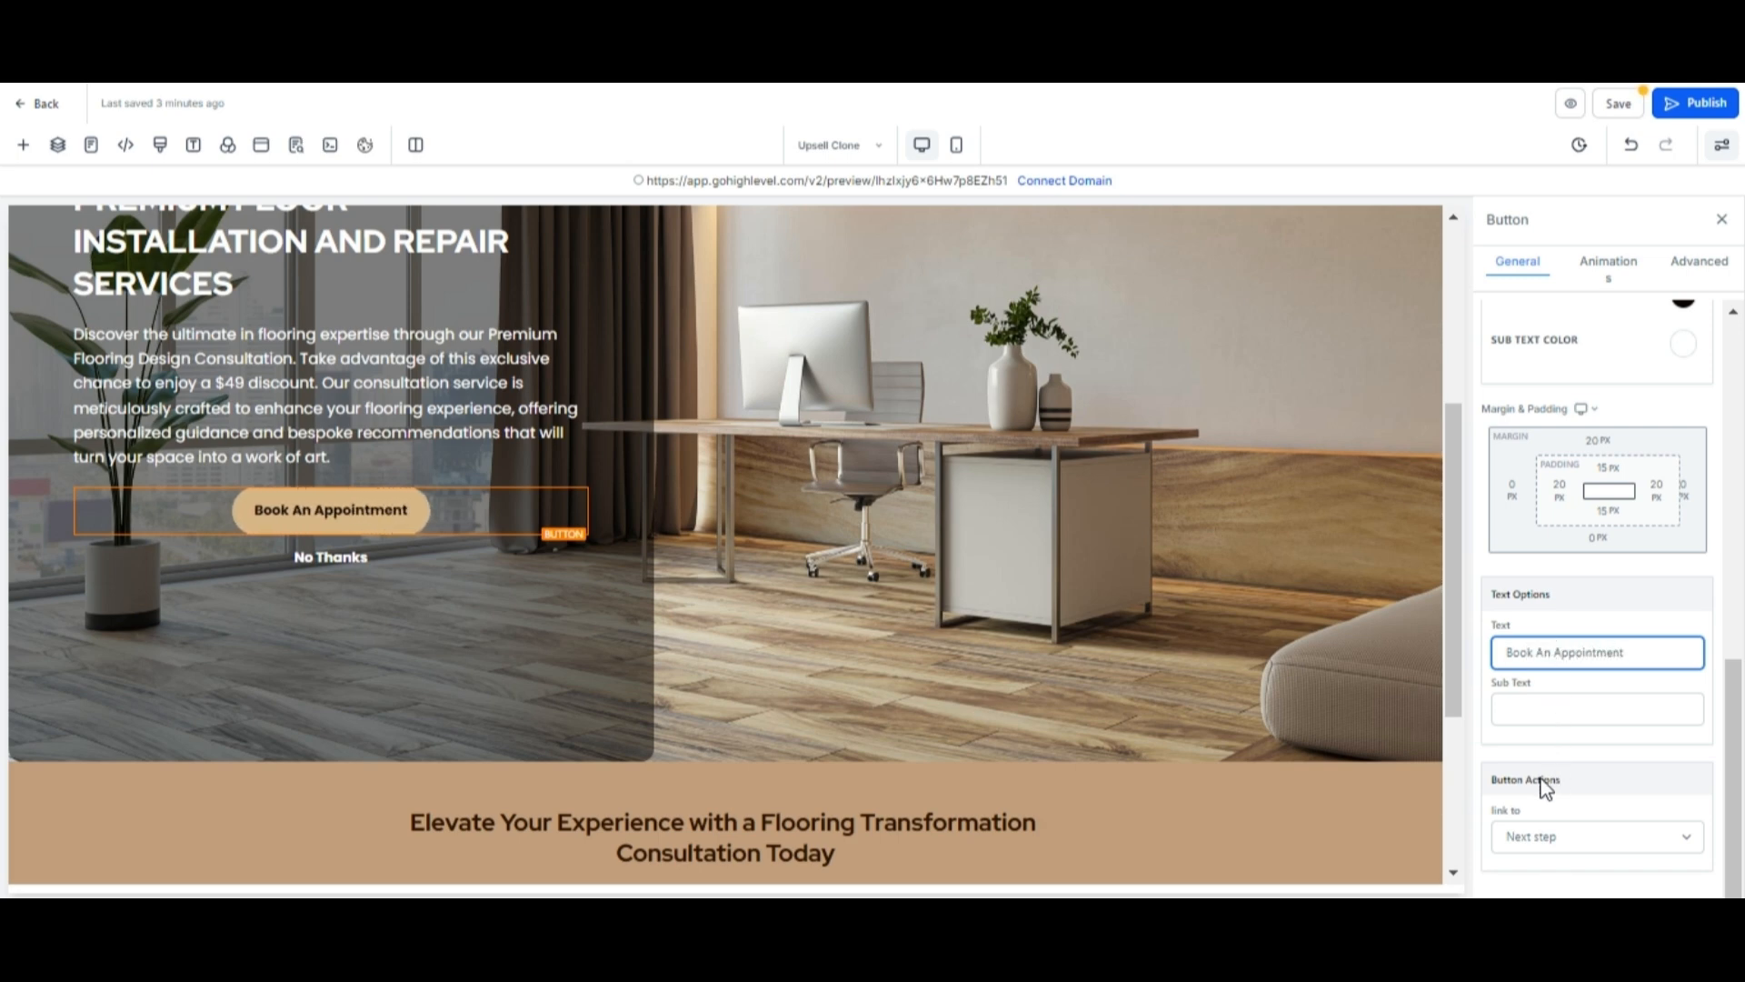
{"action": "left_click", "coordinate": [1529, 784]}
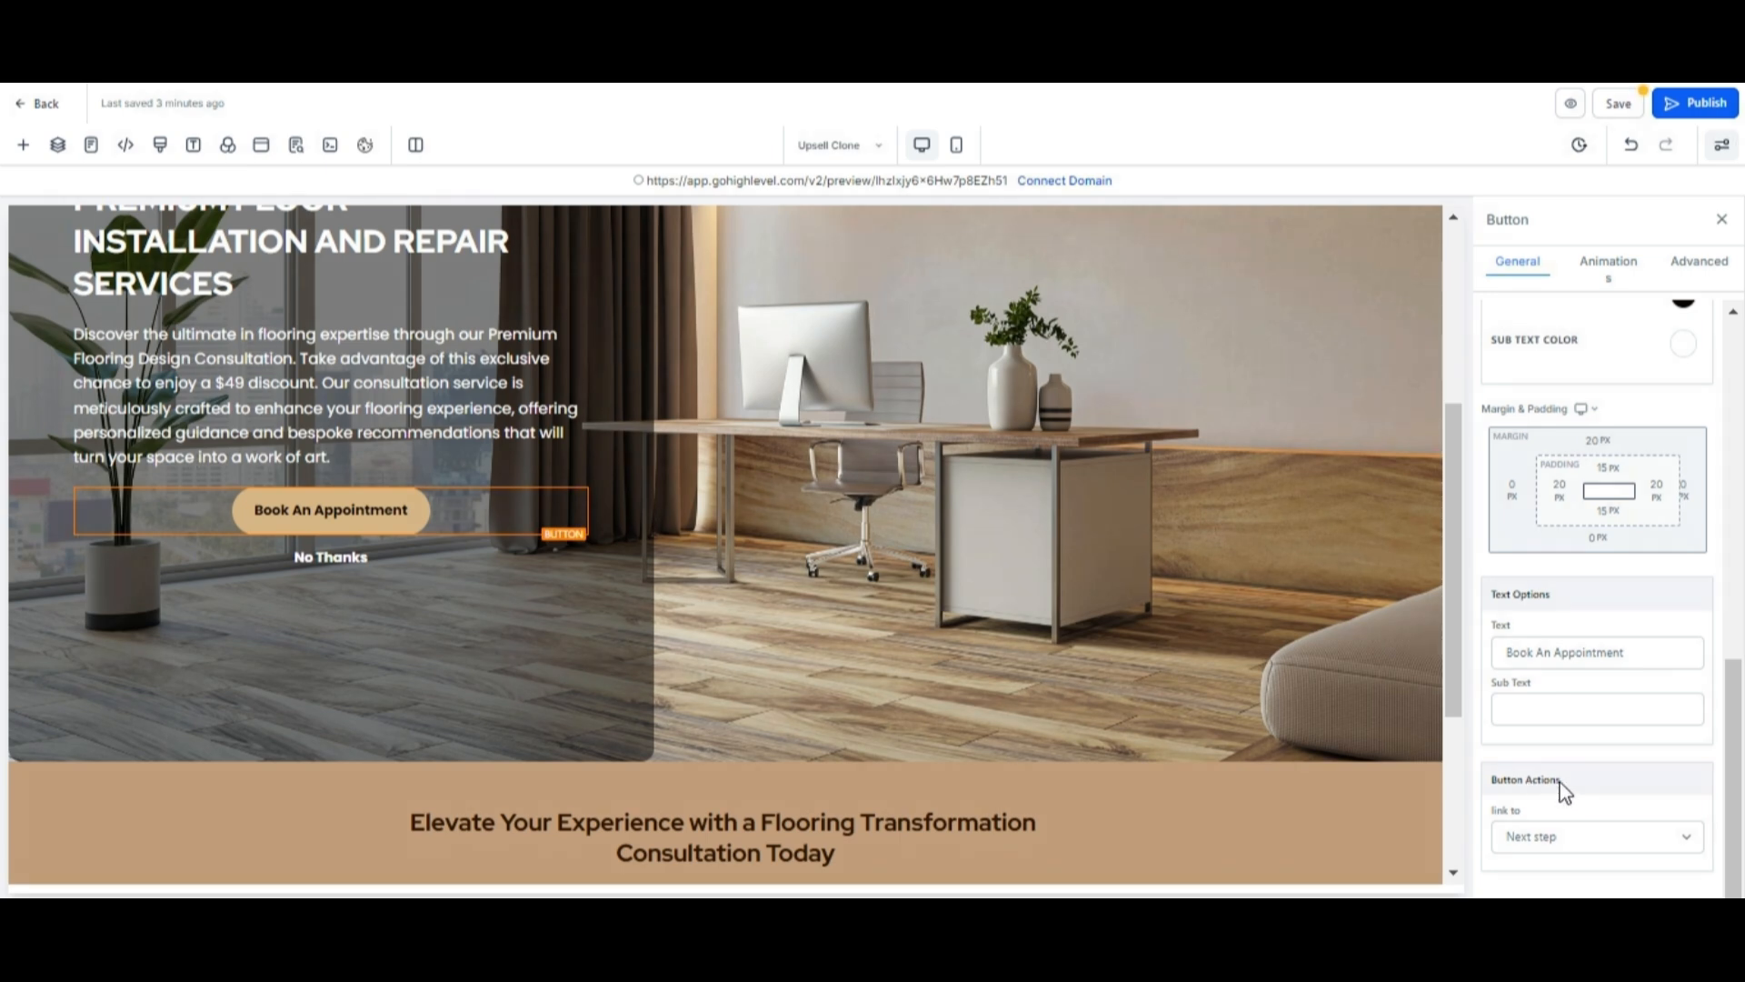
{"action": "left_click", "coordinate": [1680, 836]}
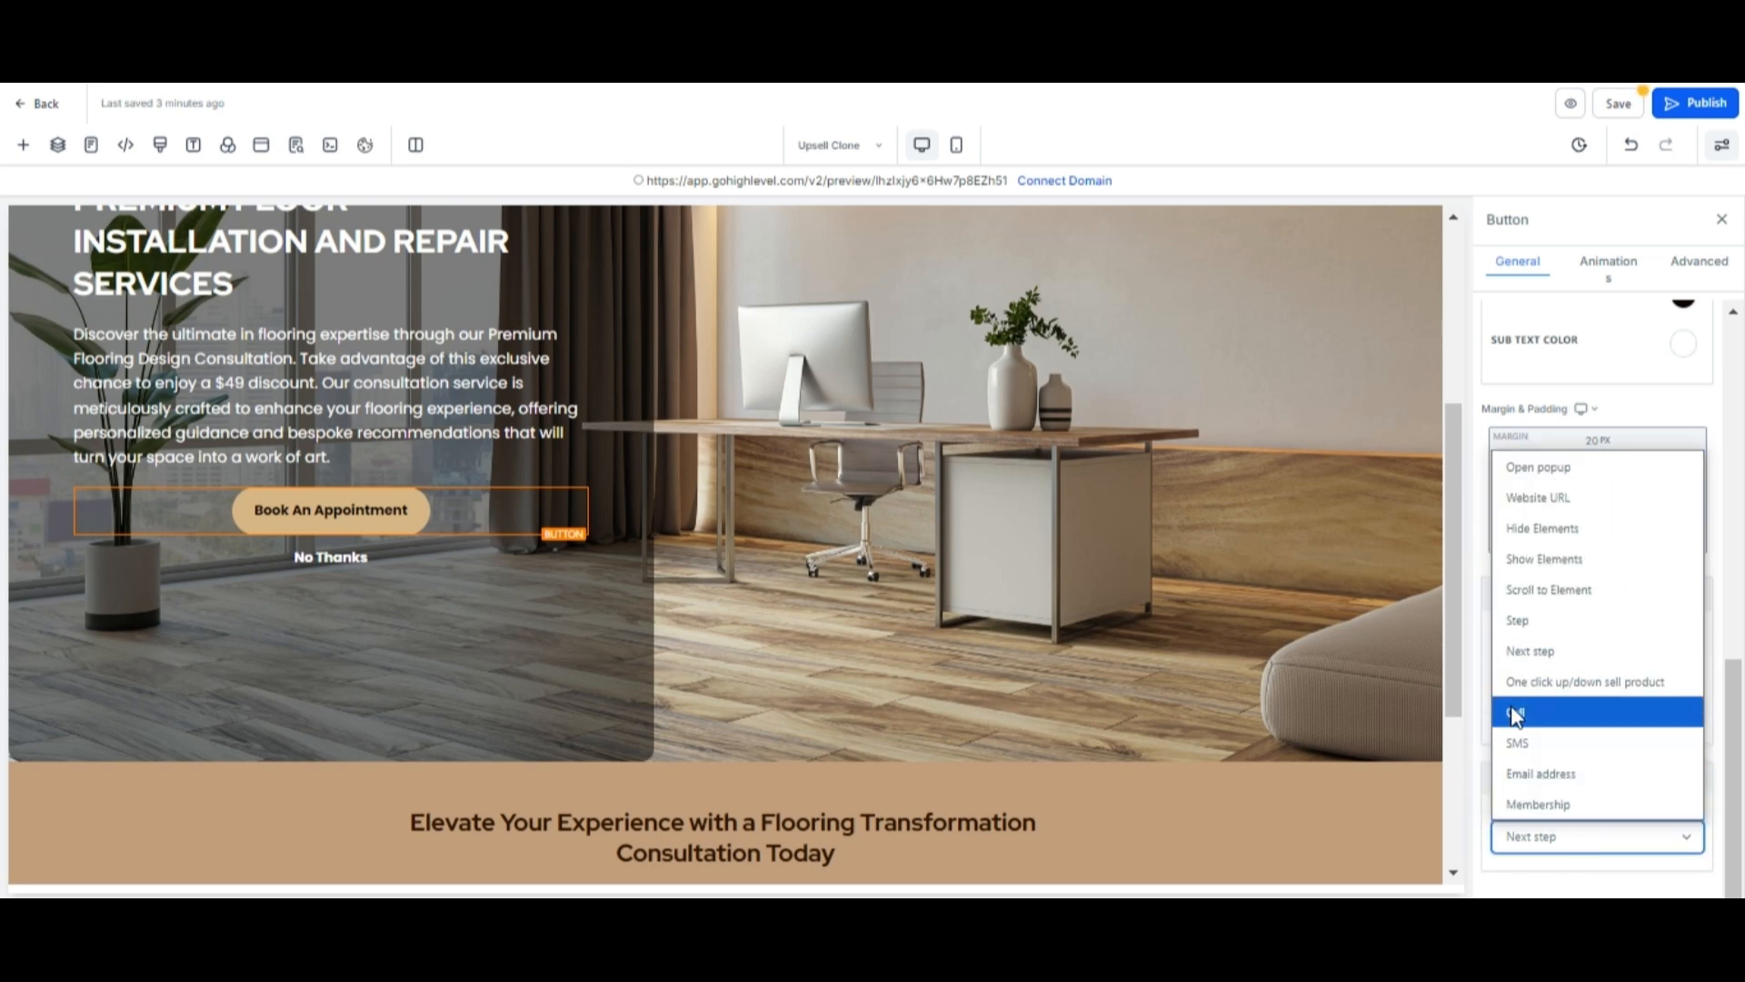
{"action": "left_click", "coordinate": [1519, 649]}
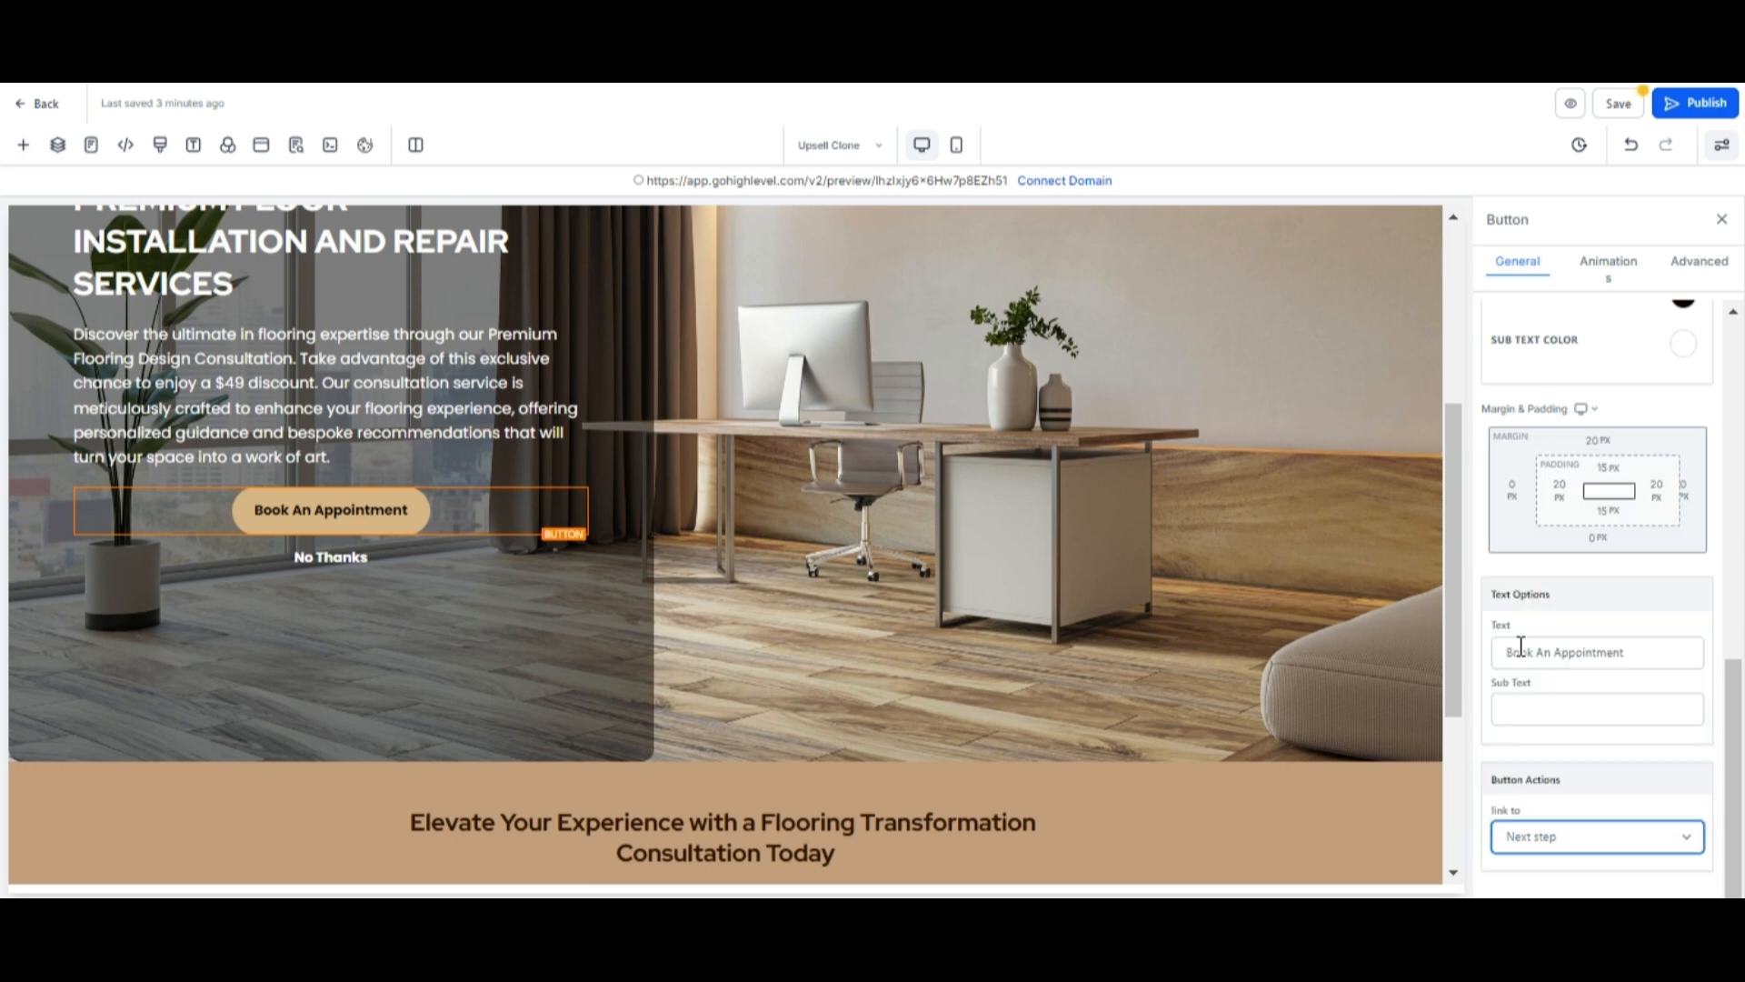
Duplicate the lower section's column and delete the copy's headline, paragraph and button to leave it empty.
{"action": "scroll", "coordinate": [1059, 707], "scroll_direction": "down", "scroll_amount": 3}
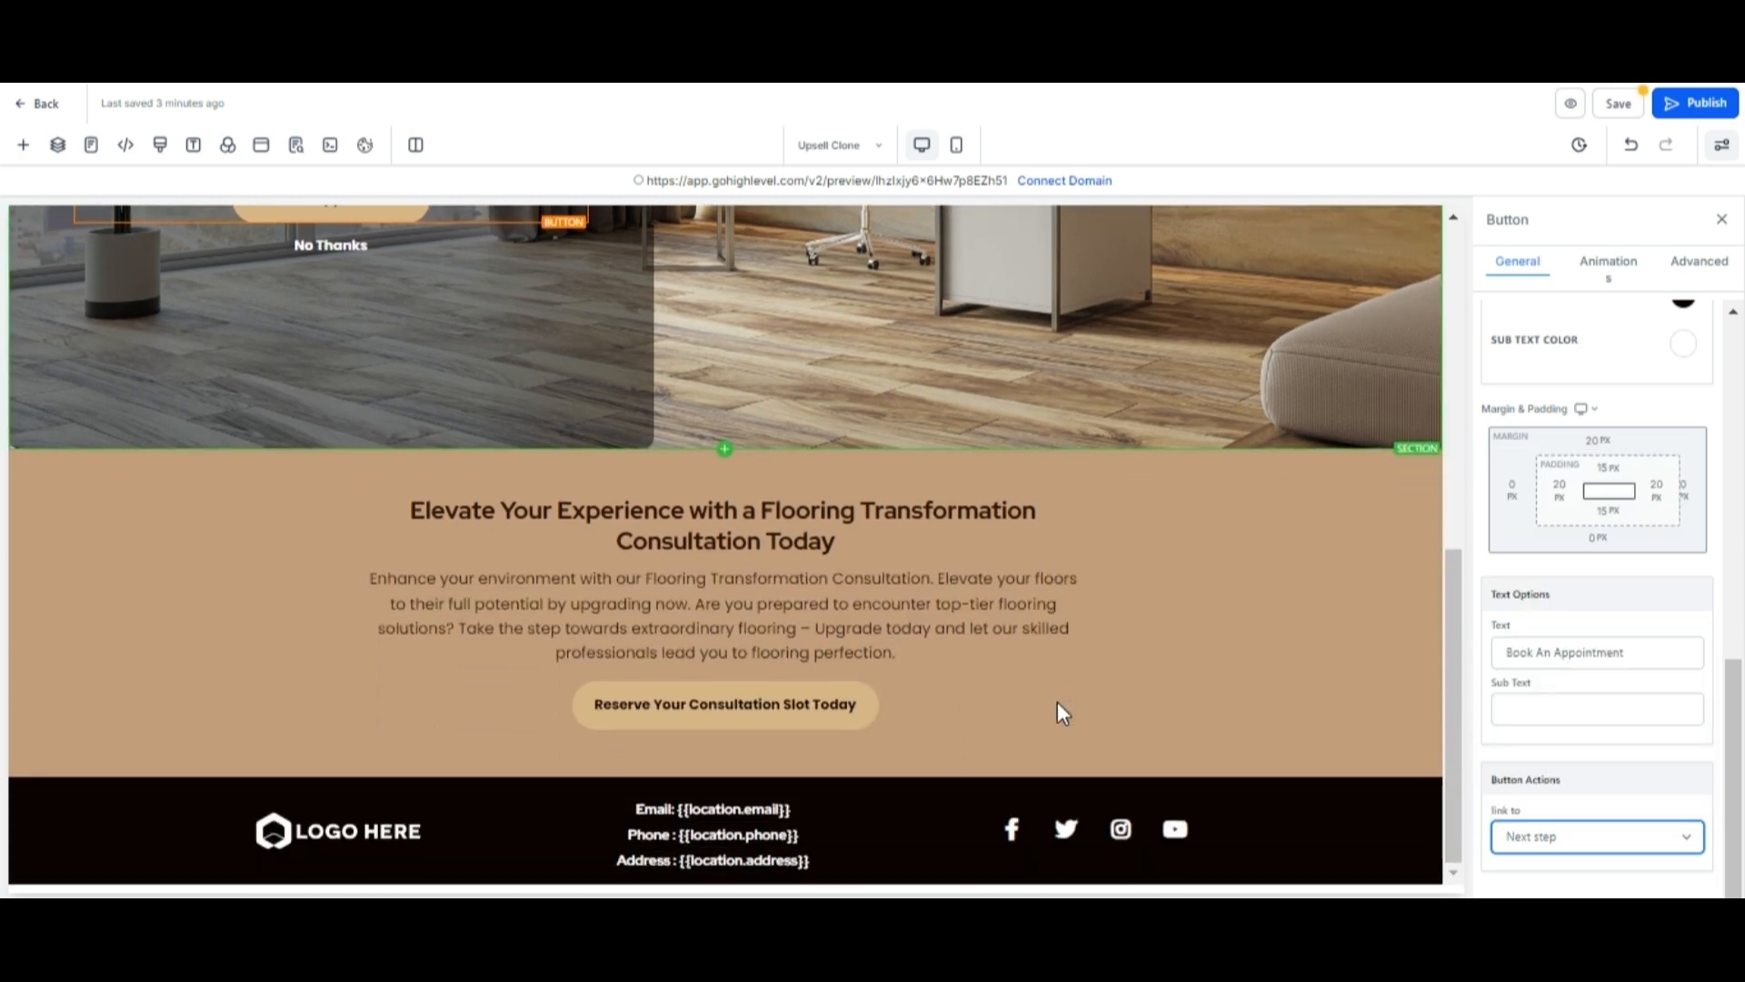
{"action": "left_click", "coordinate": [935, 510]}
{"action": "left_click", "coordinate": [932, 593]}
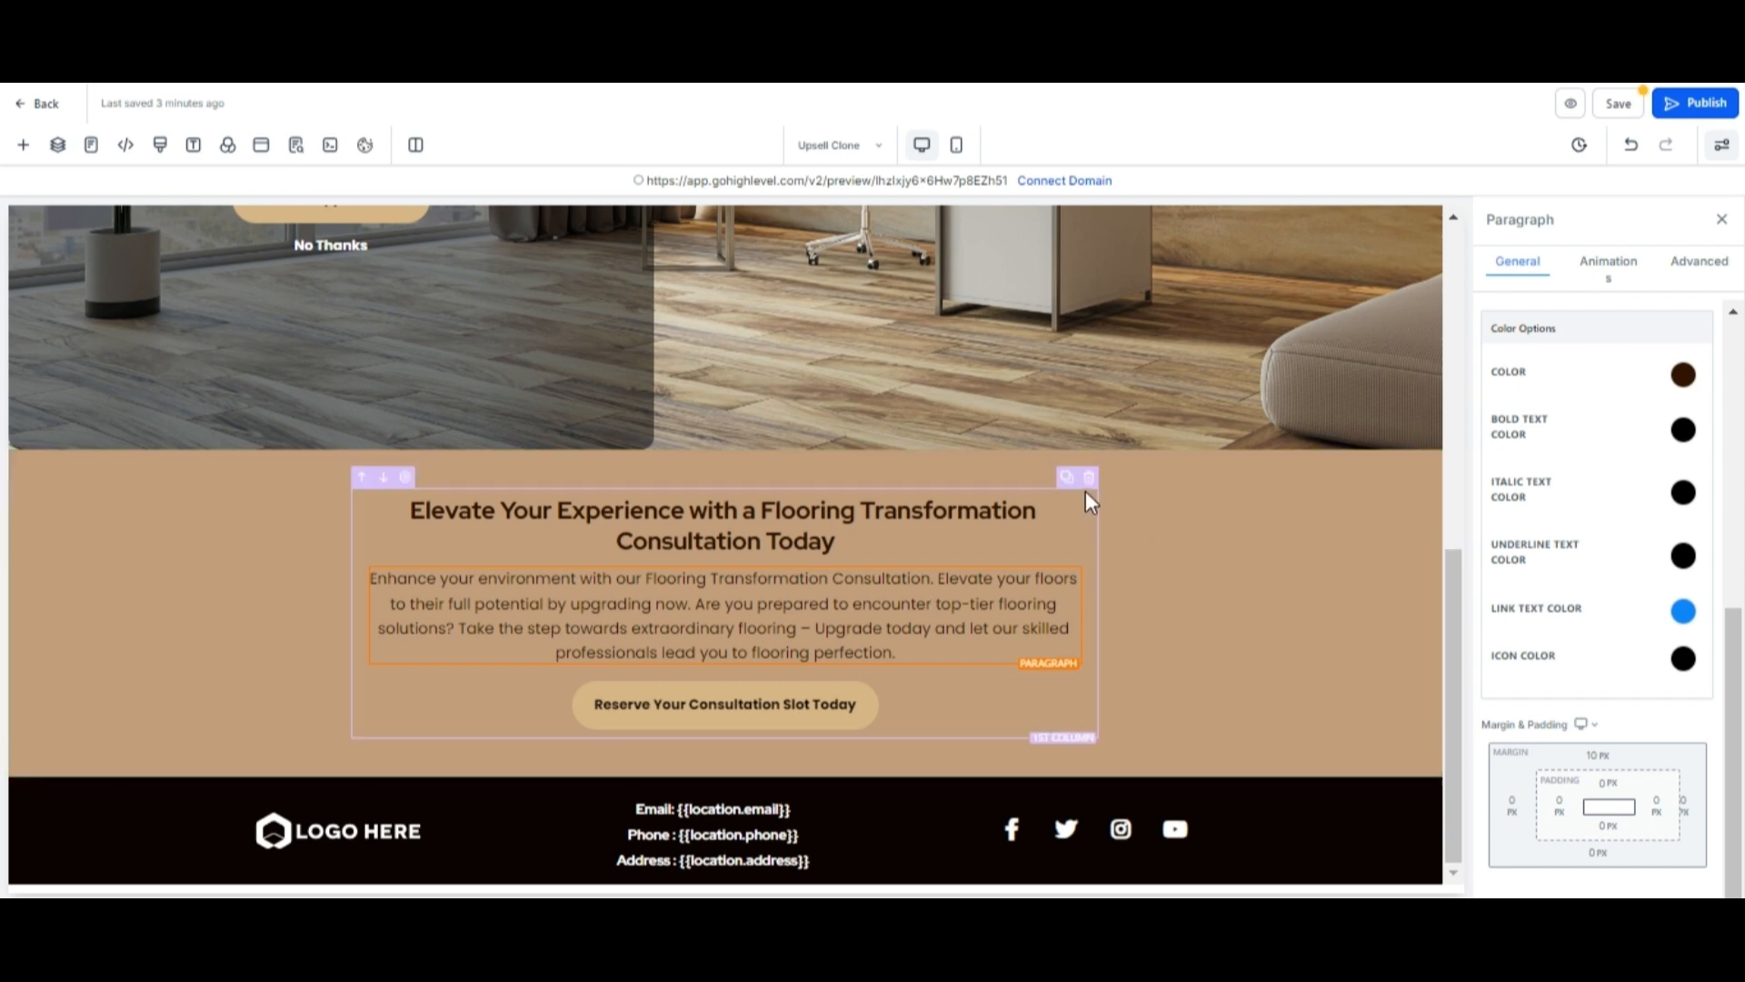
{"action": "left_click", "coordinate": [1068, 478]}
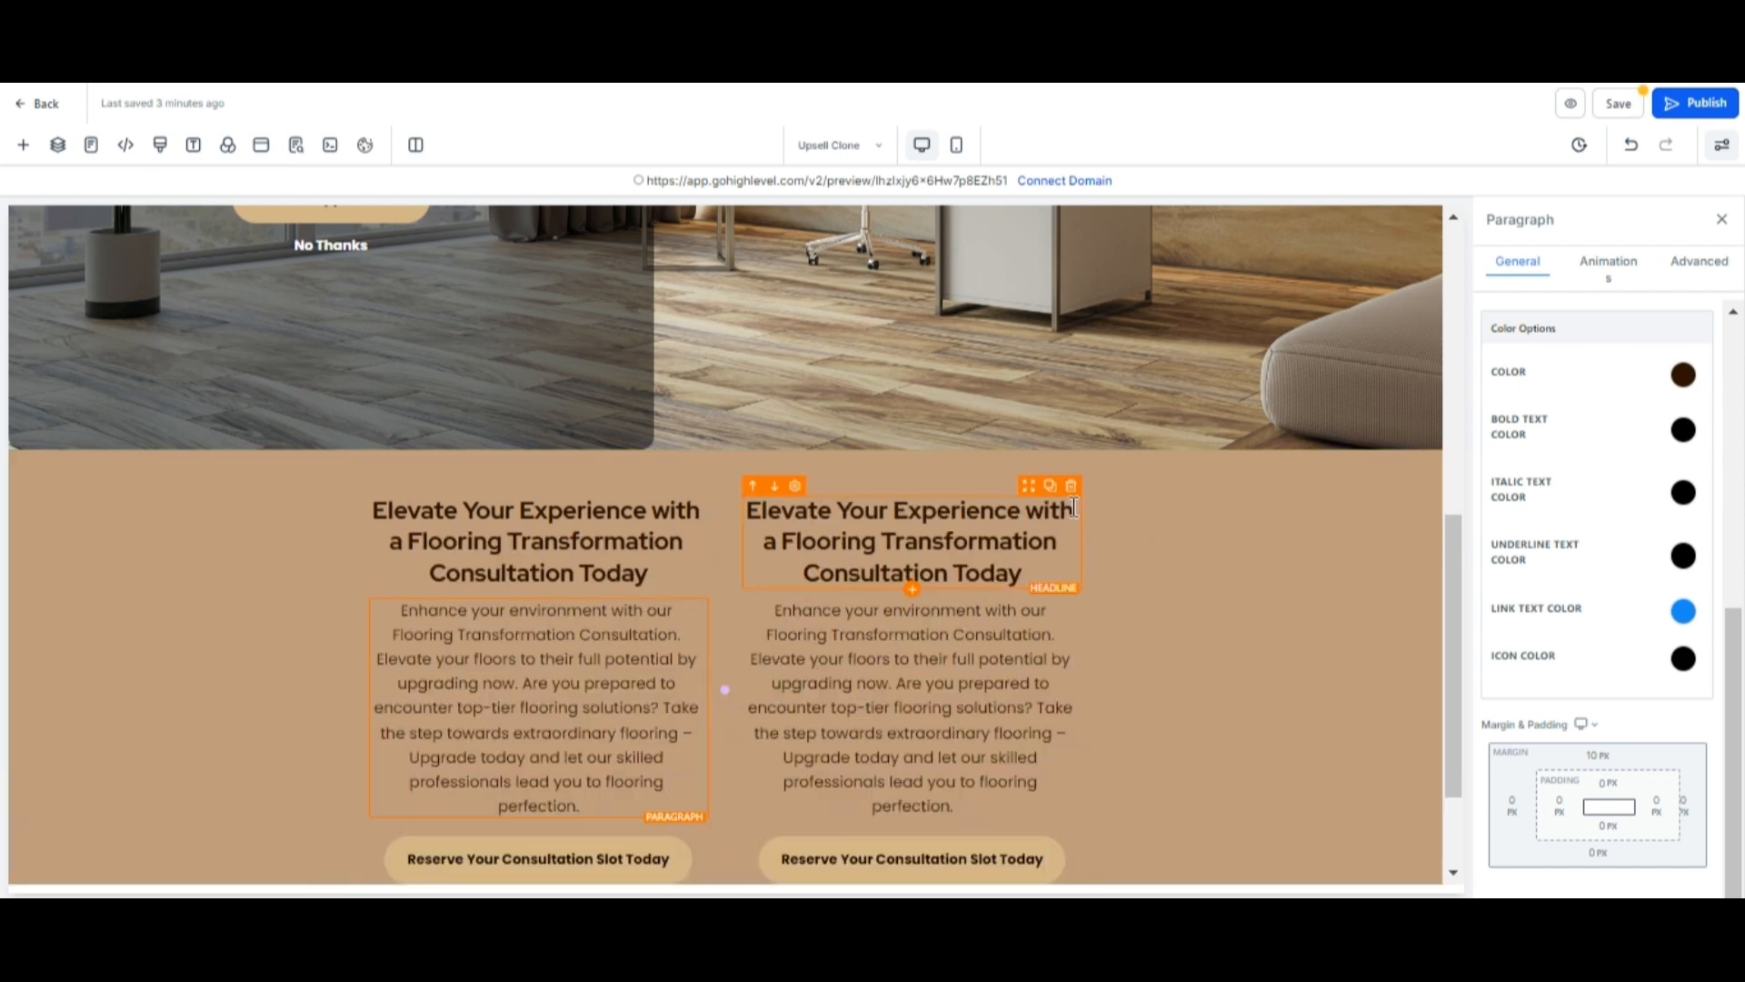
{"action": "scroll", "coordinate": [1076, 515], "scroll_direction": "down", "scroll_amount": 3}
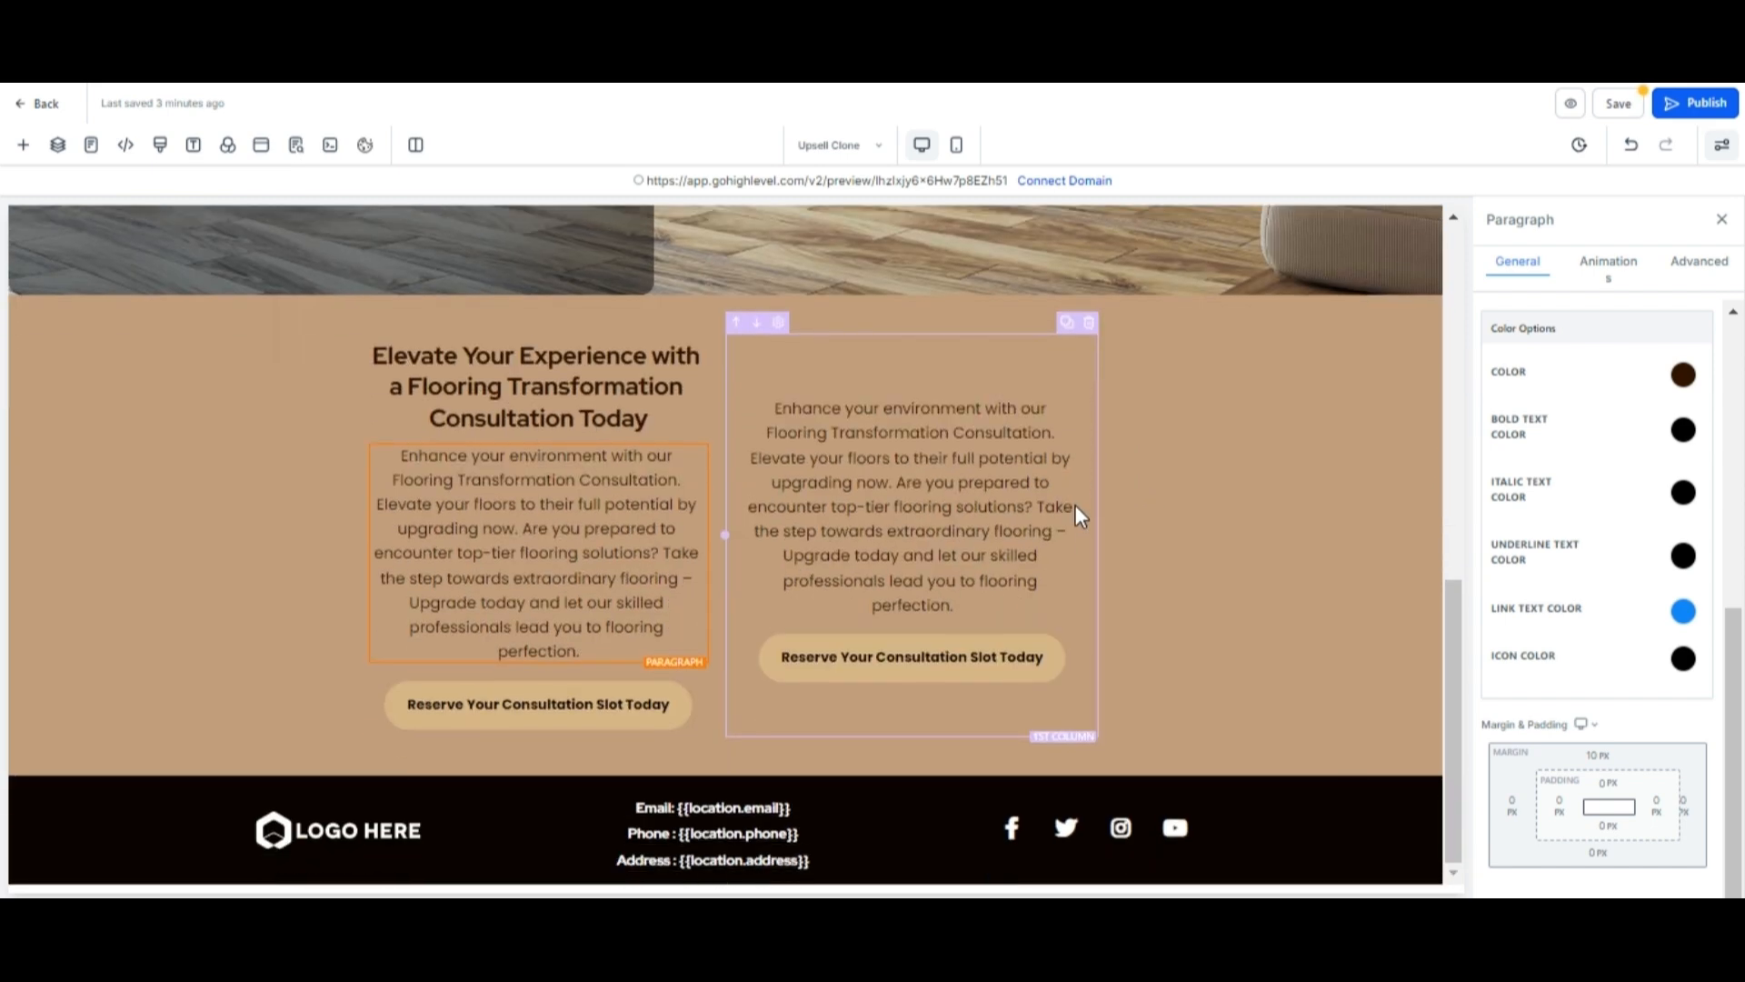
{"action": "left_click", "coordinate": [1074, 387]}
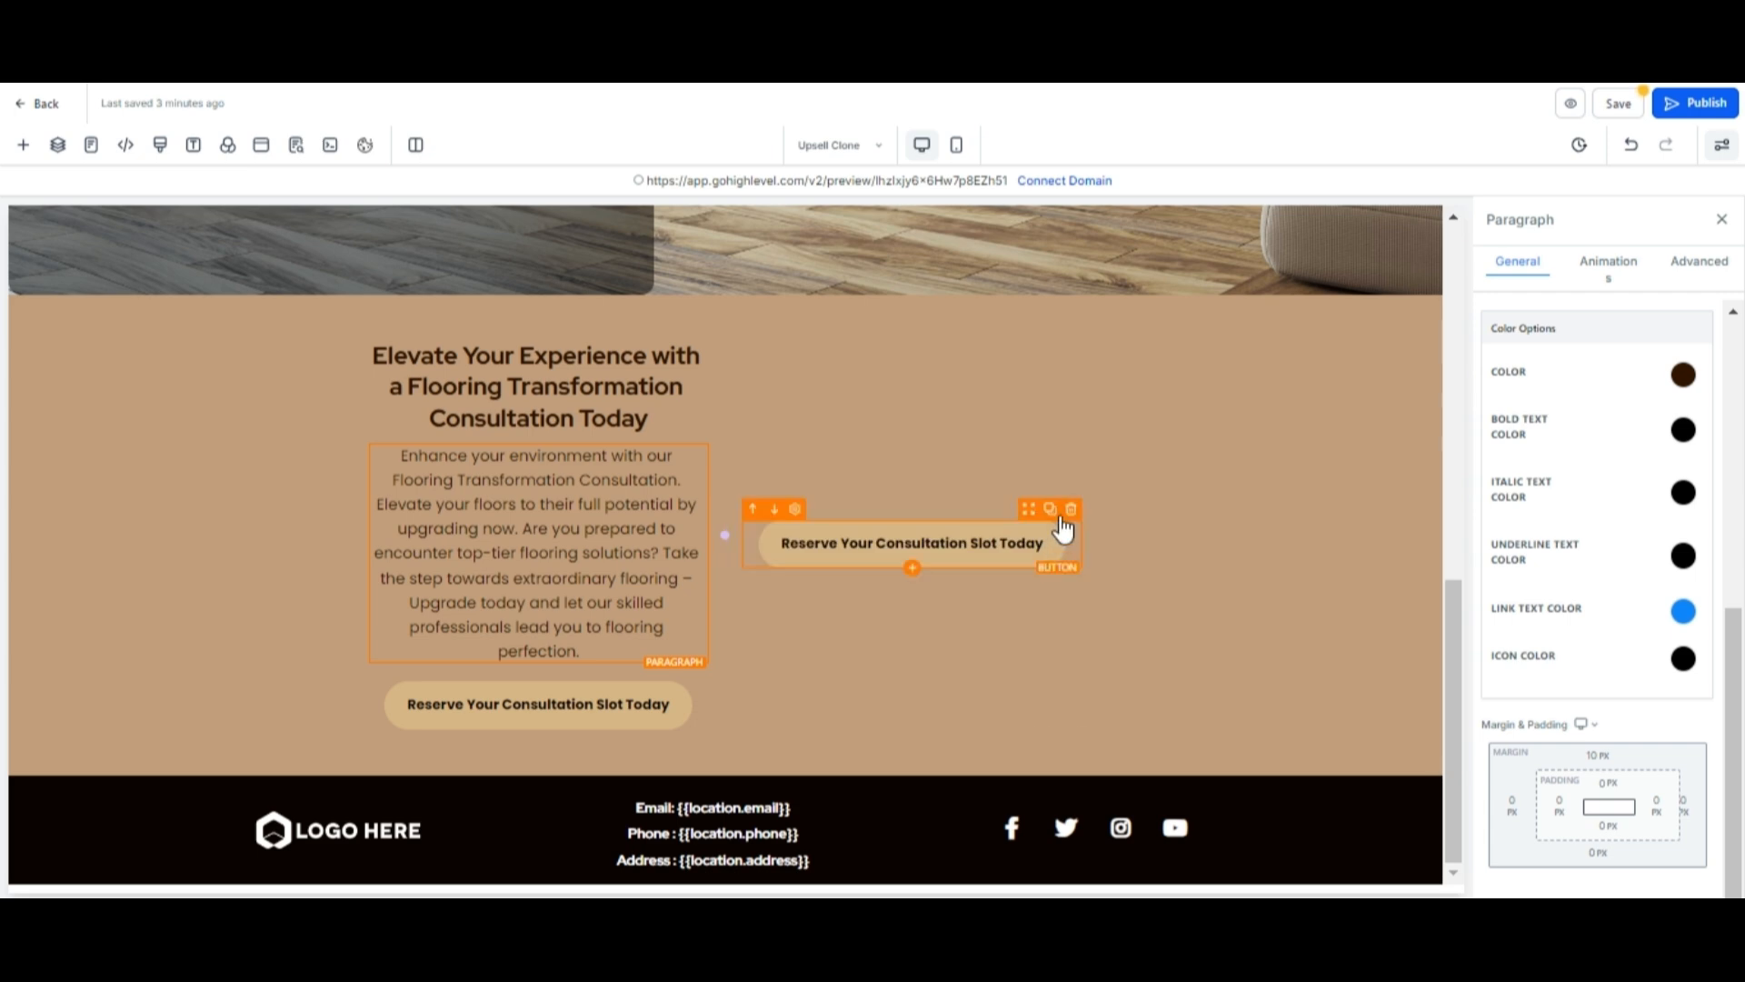
{"action": "left_click", "coordinate": [1058, 507]}
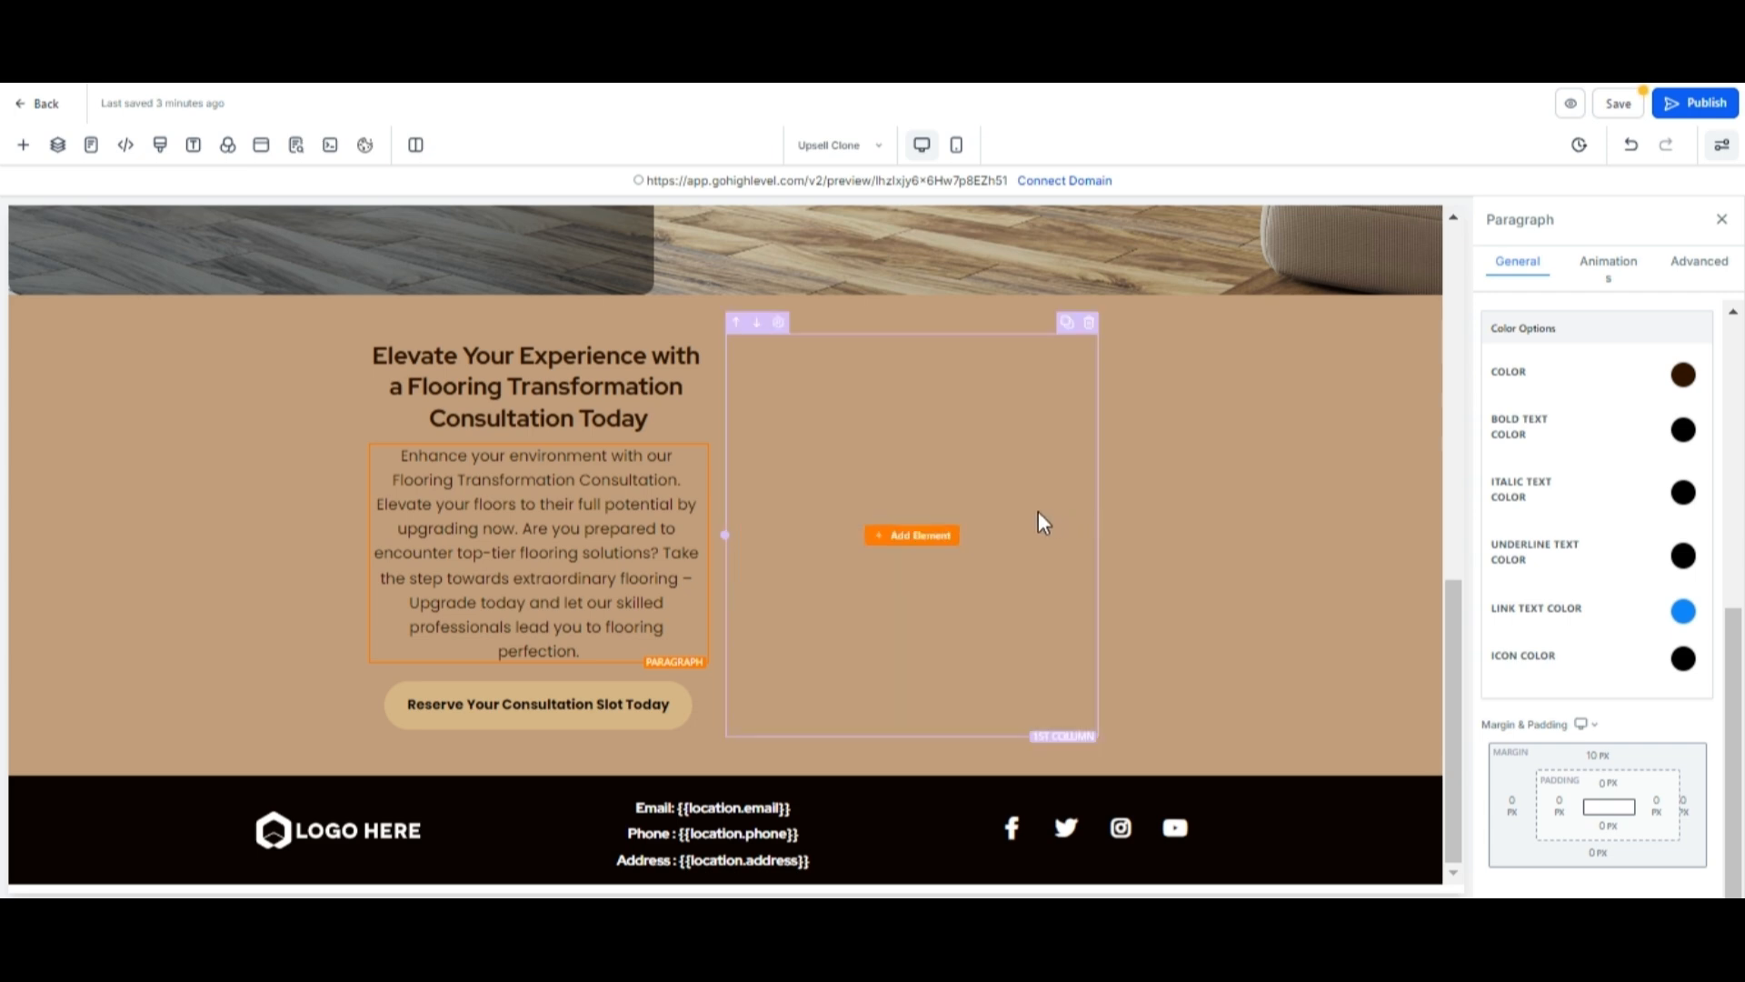
Add a form element to the emptied column and choose the "Flooring inspection form".
{"action": "left_click", "coordinate": [912, 536]}
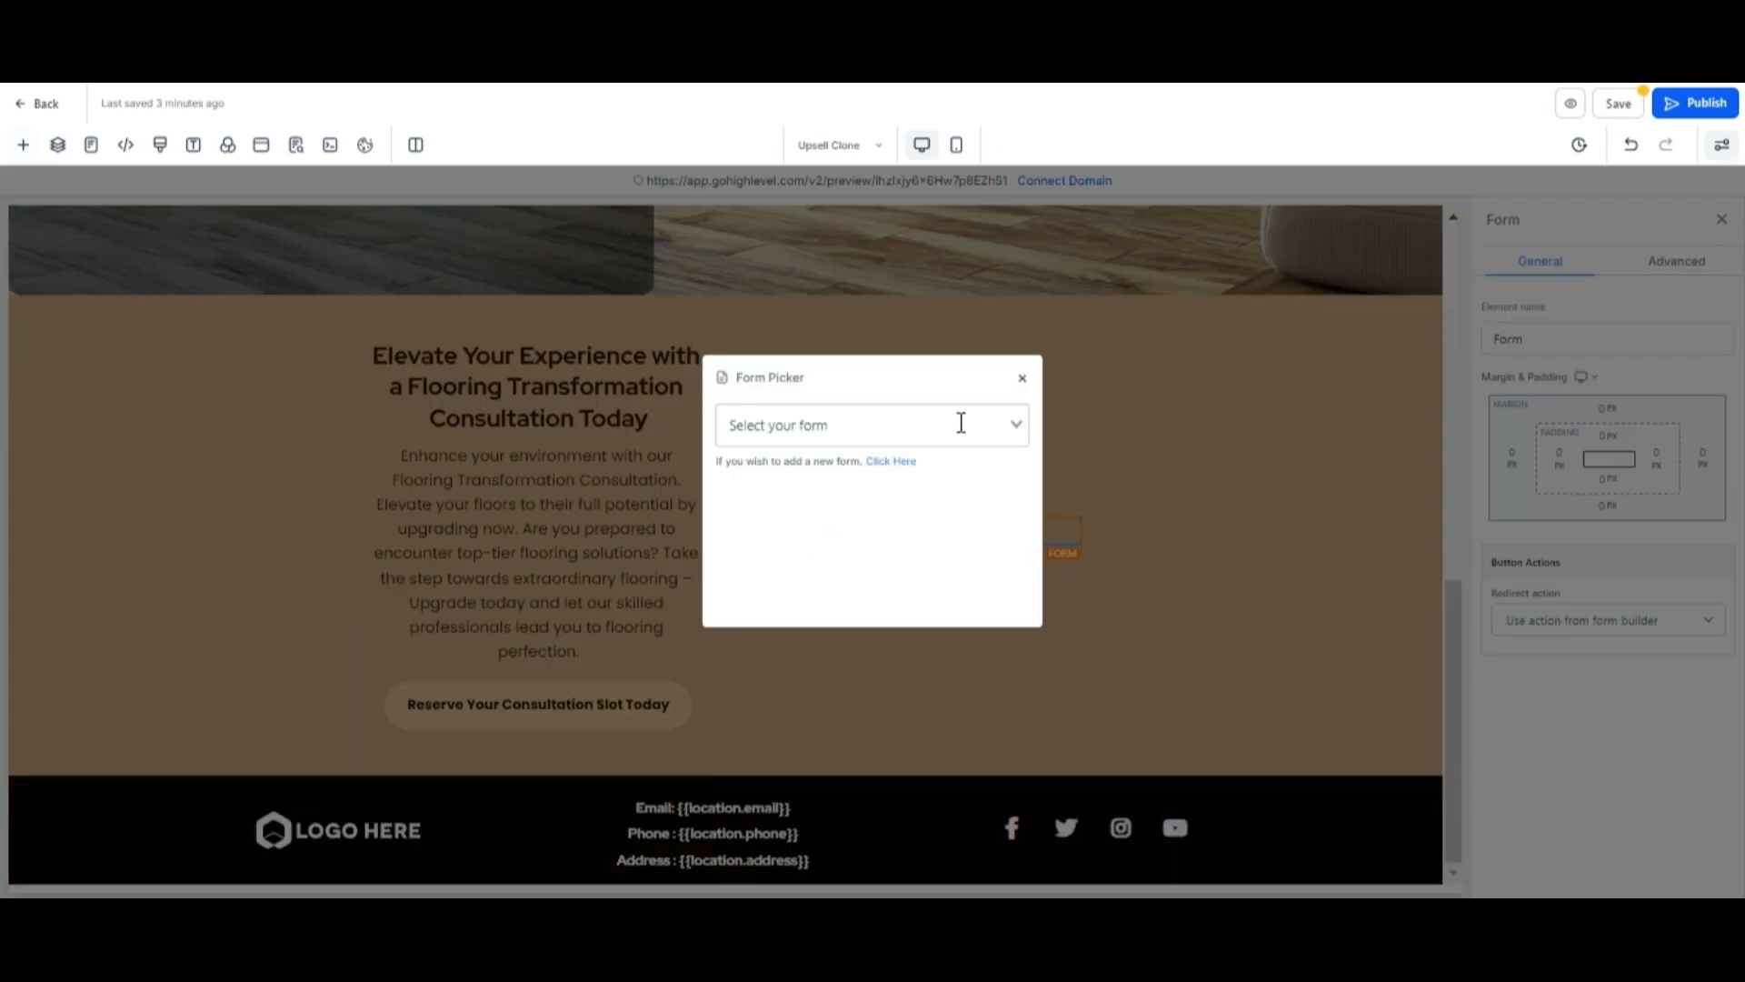
{"action": "left_click", "coordinate": [1006, 421]}
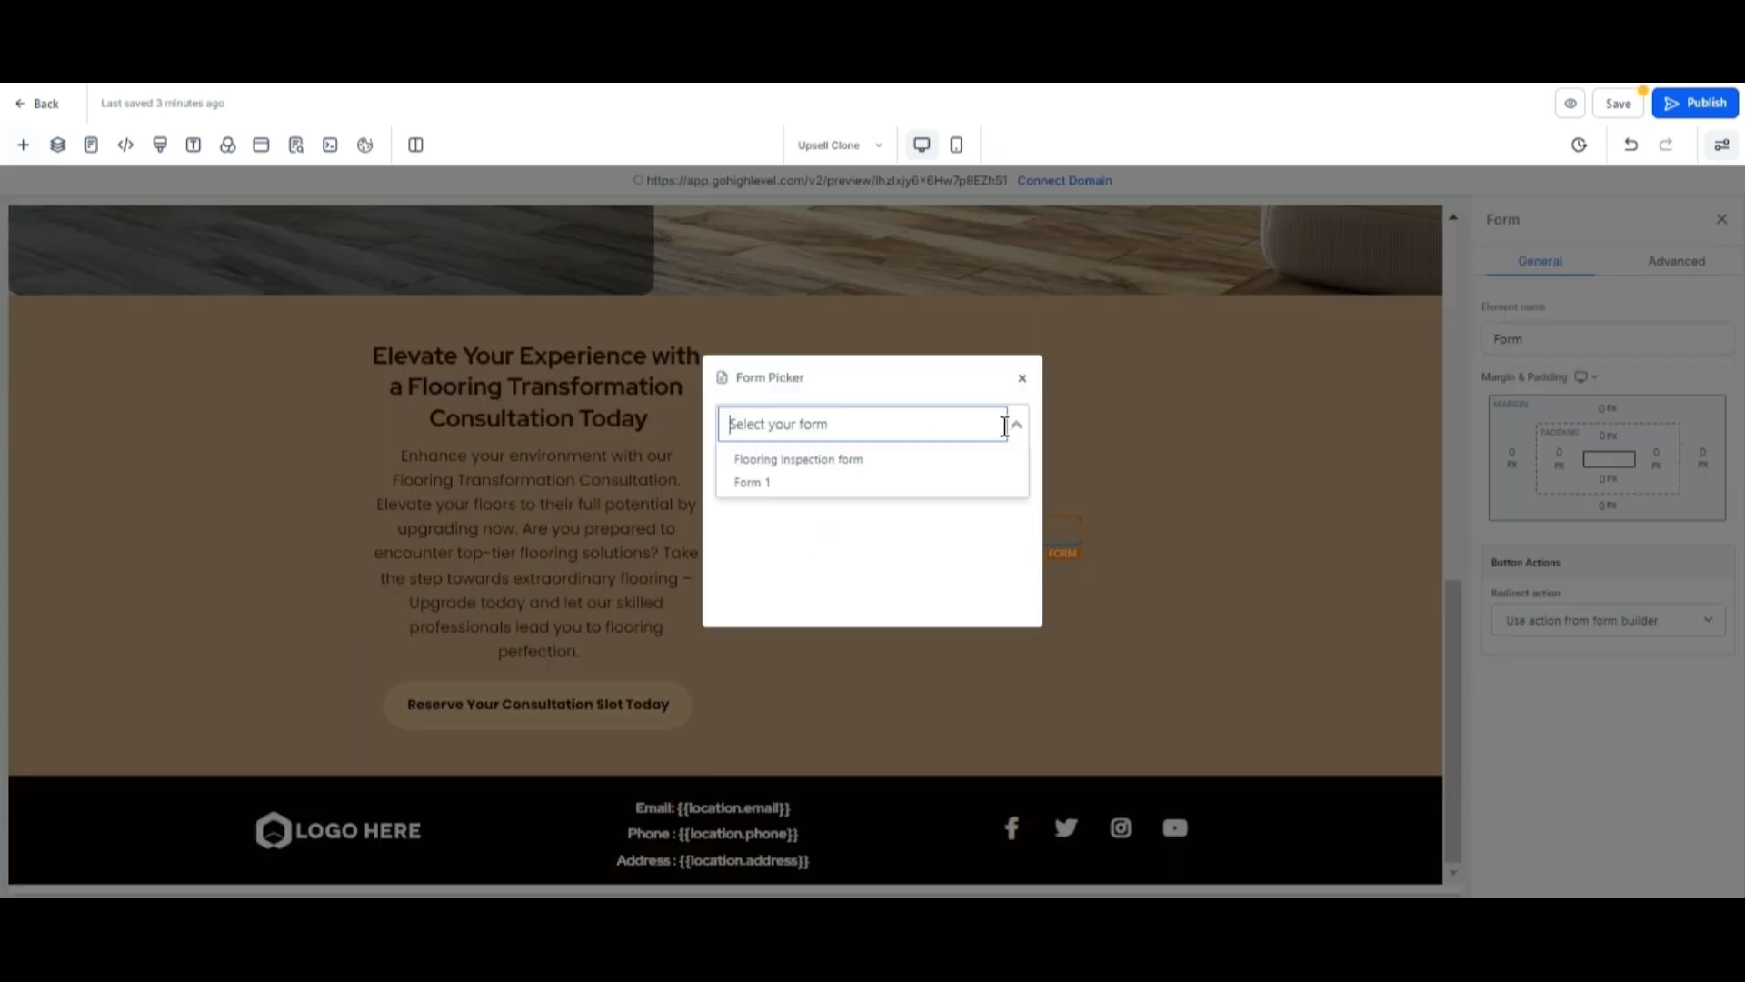
{"action": "left_click", "coordinate": [840, 460]}
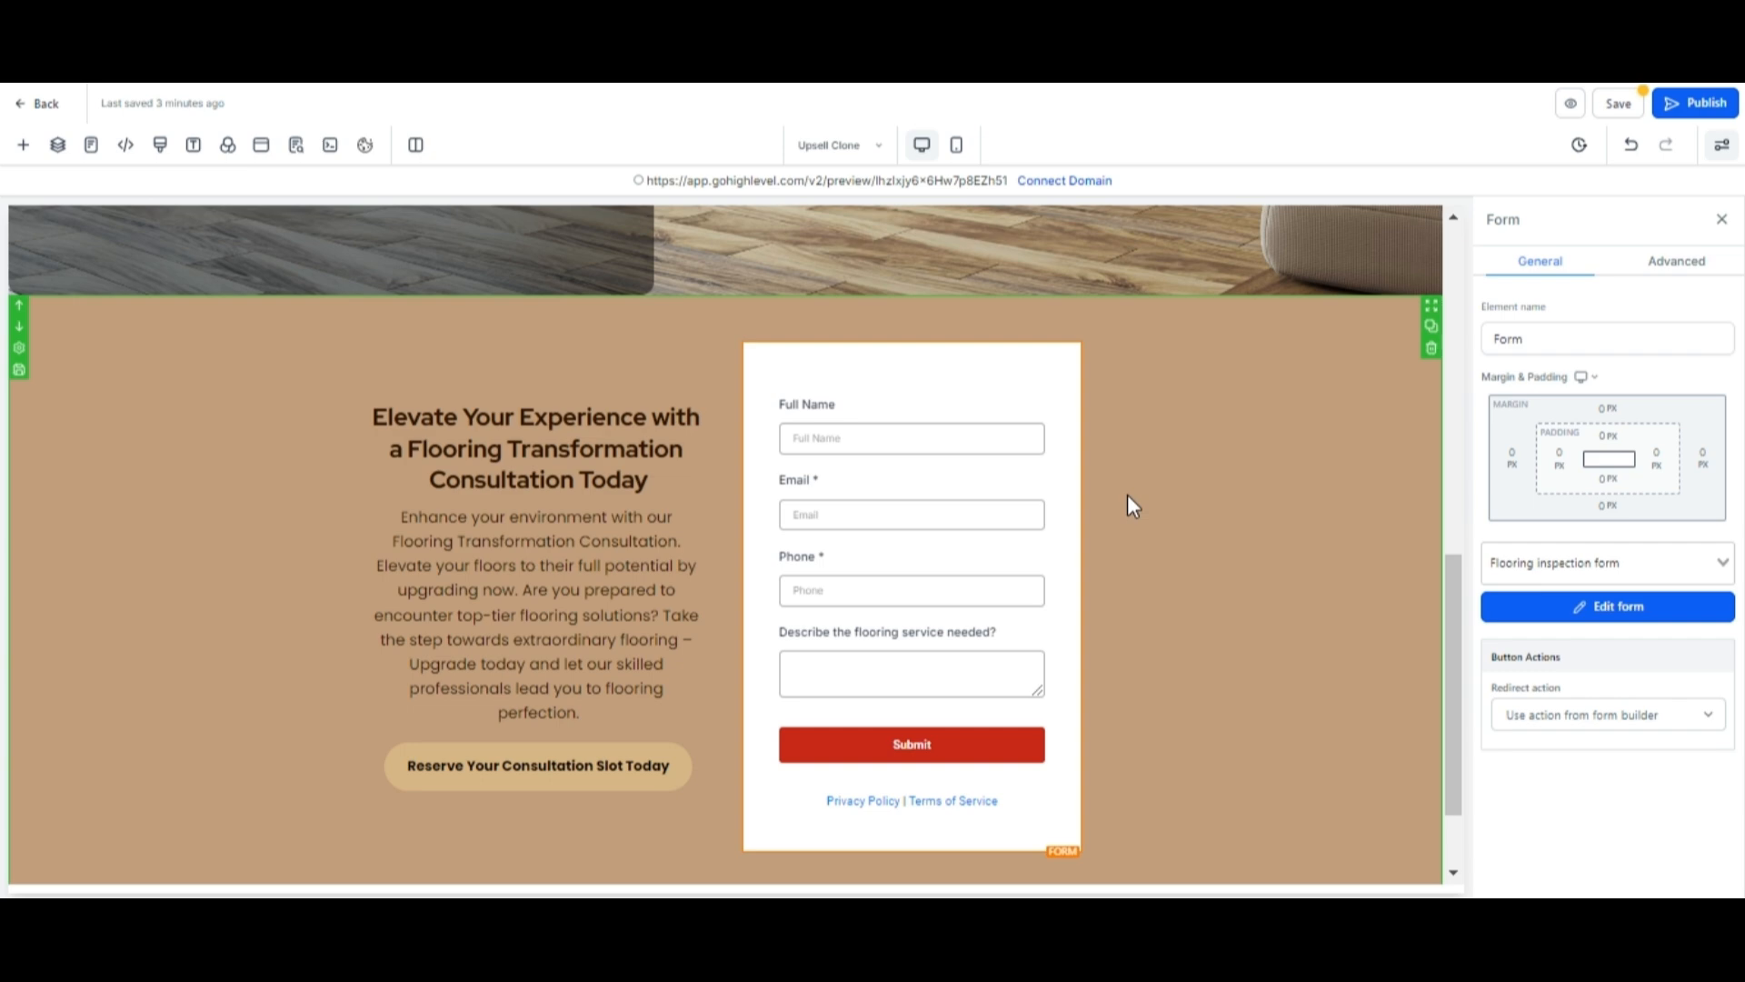
Add a full-width section above the footer with a one-column row containing a headline element.
{"action": "scroll", "coordinate": [1128, 496], "scroll_direction": "down", "scroll_amount": 1}
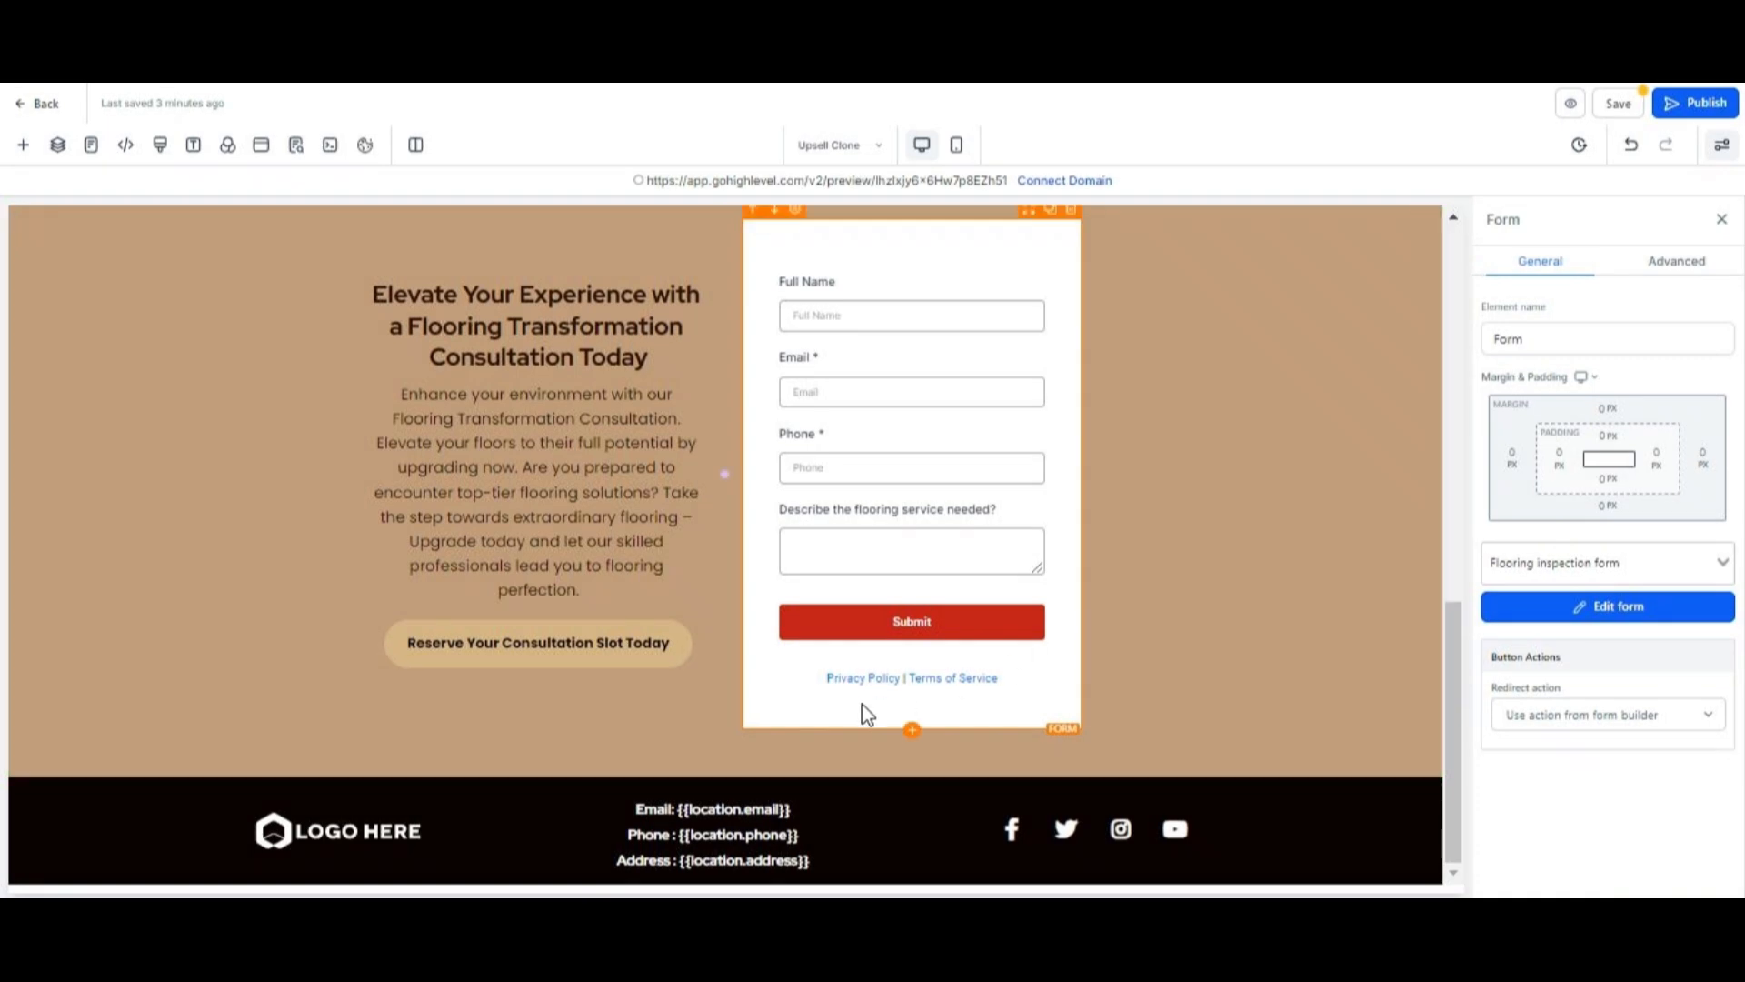
{"action": "left_click", "coordinate": [726, 780]}
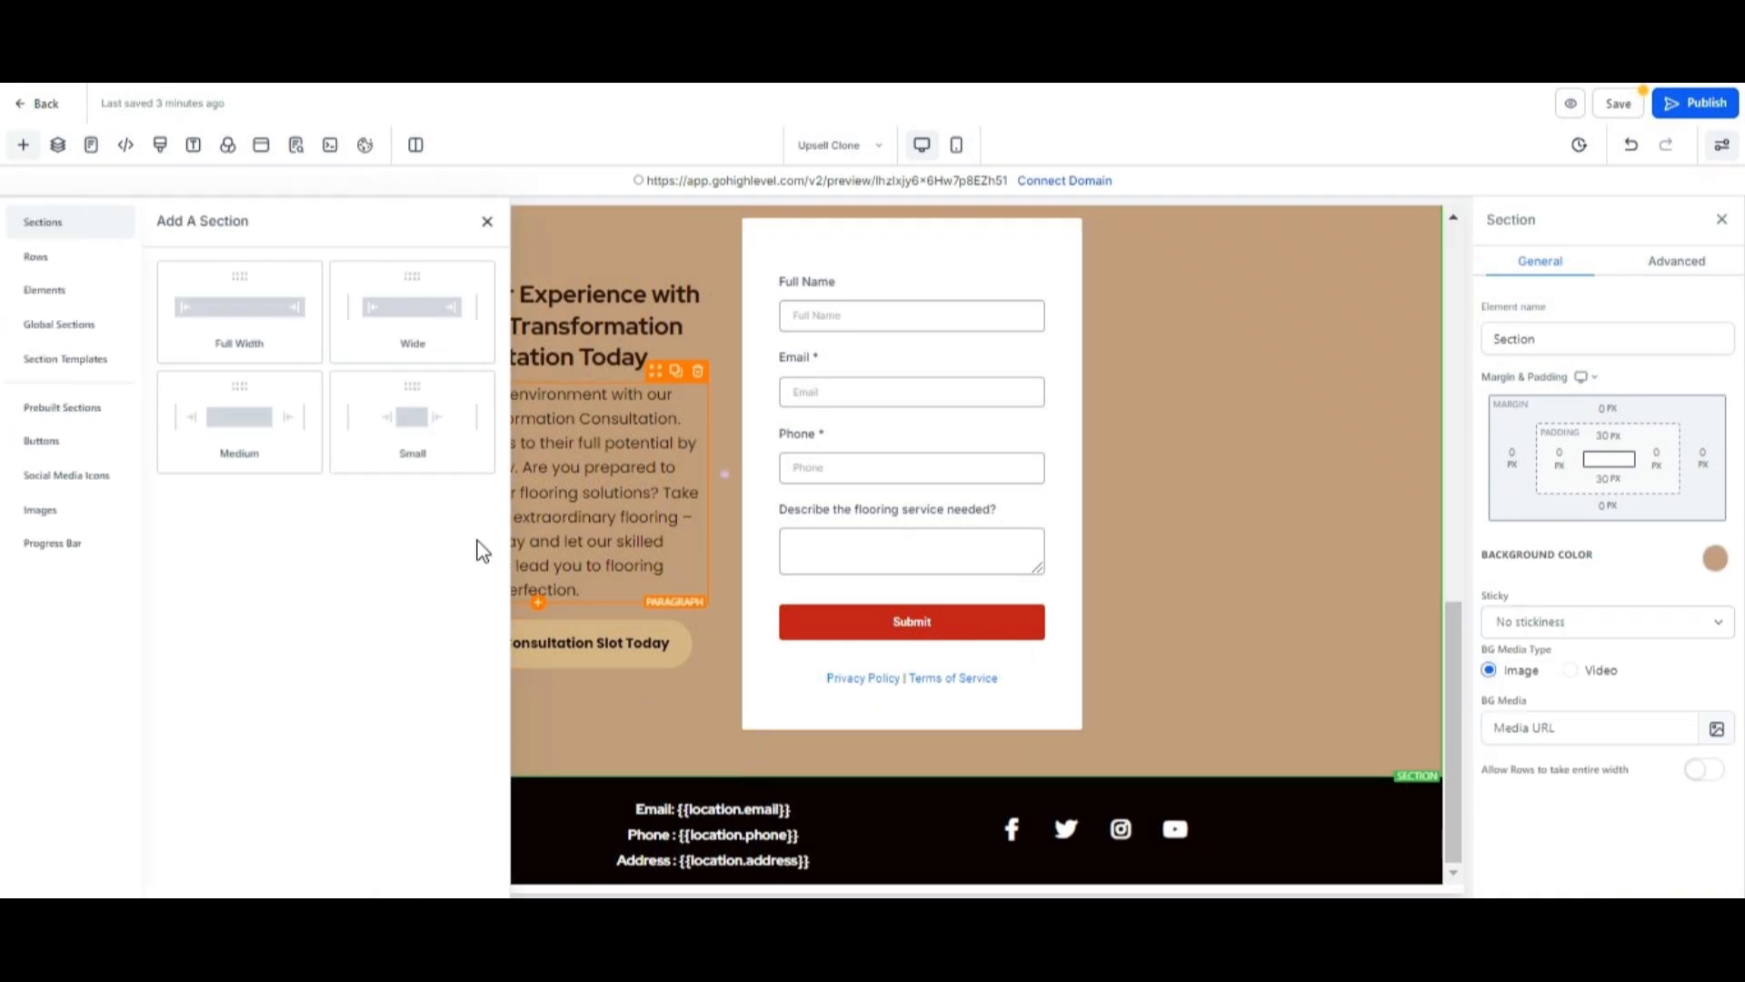
{"action": "left_click", "coordinate": [264, 318]}
{"action": "mouse_move", "coordinate": [669, 720]}
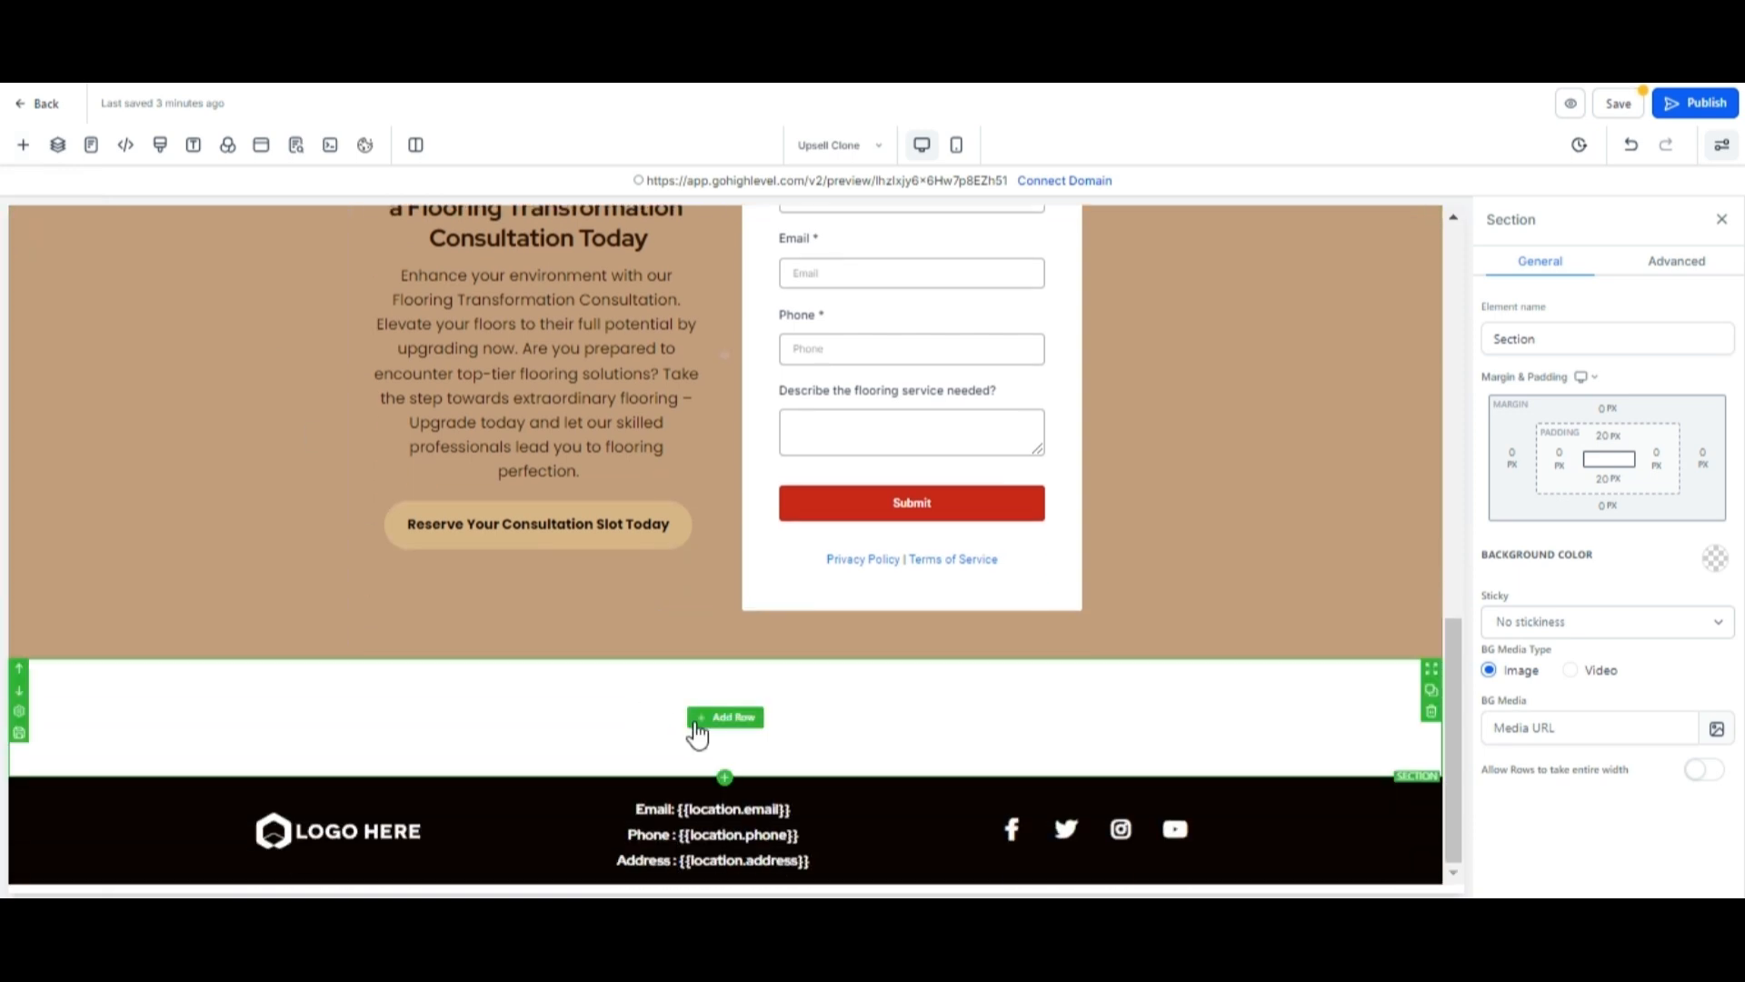
{"action": "left_click", "coordinate": [743, 727]}
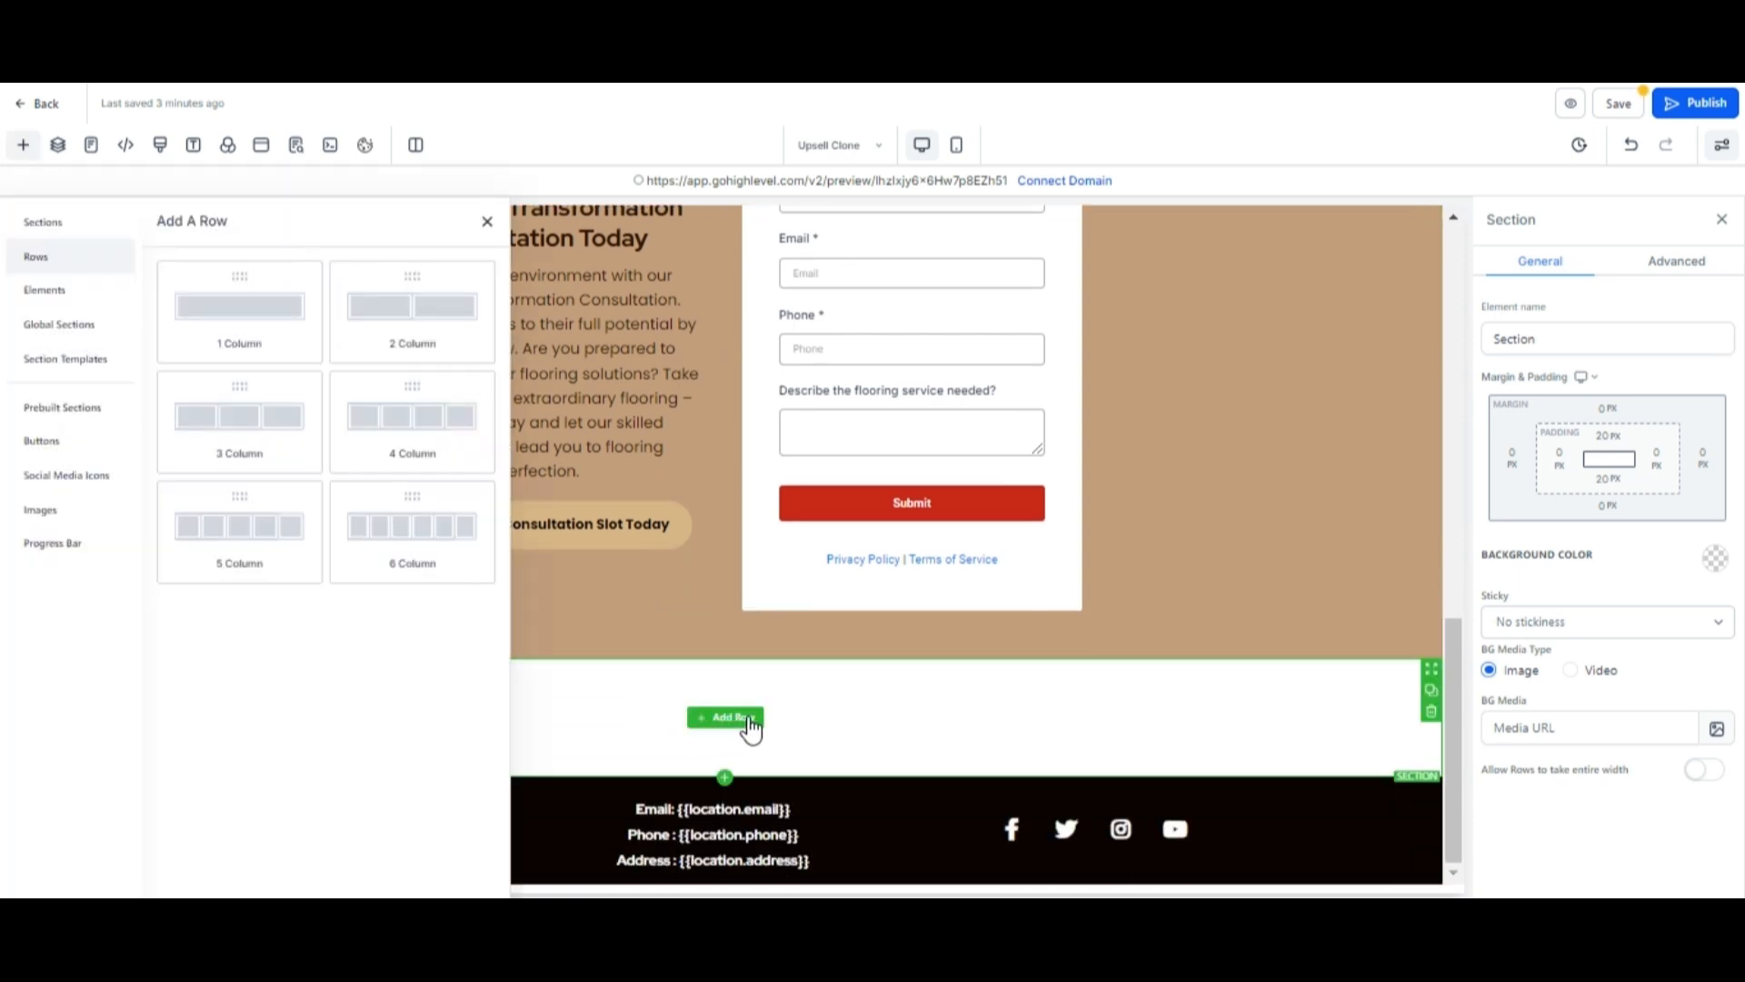
{"action": "left_click", "coordinate": [289, 314]}
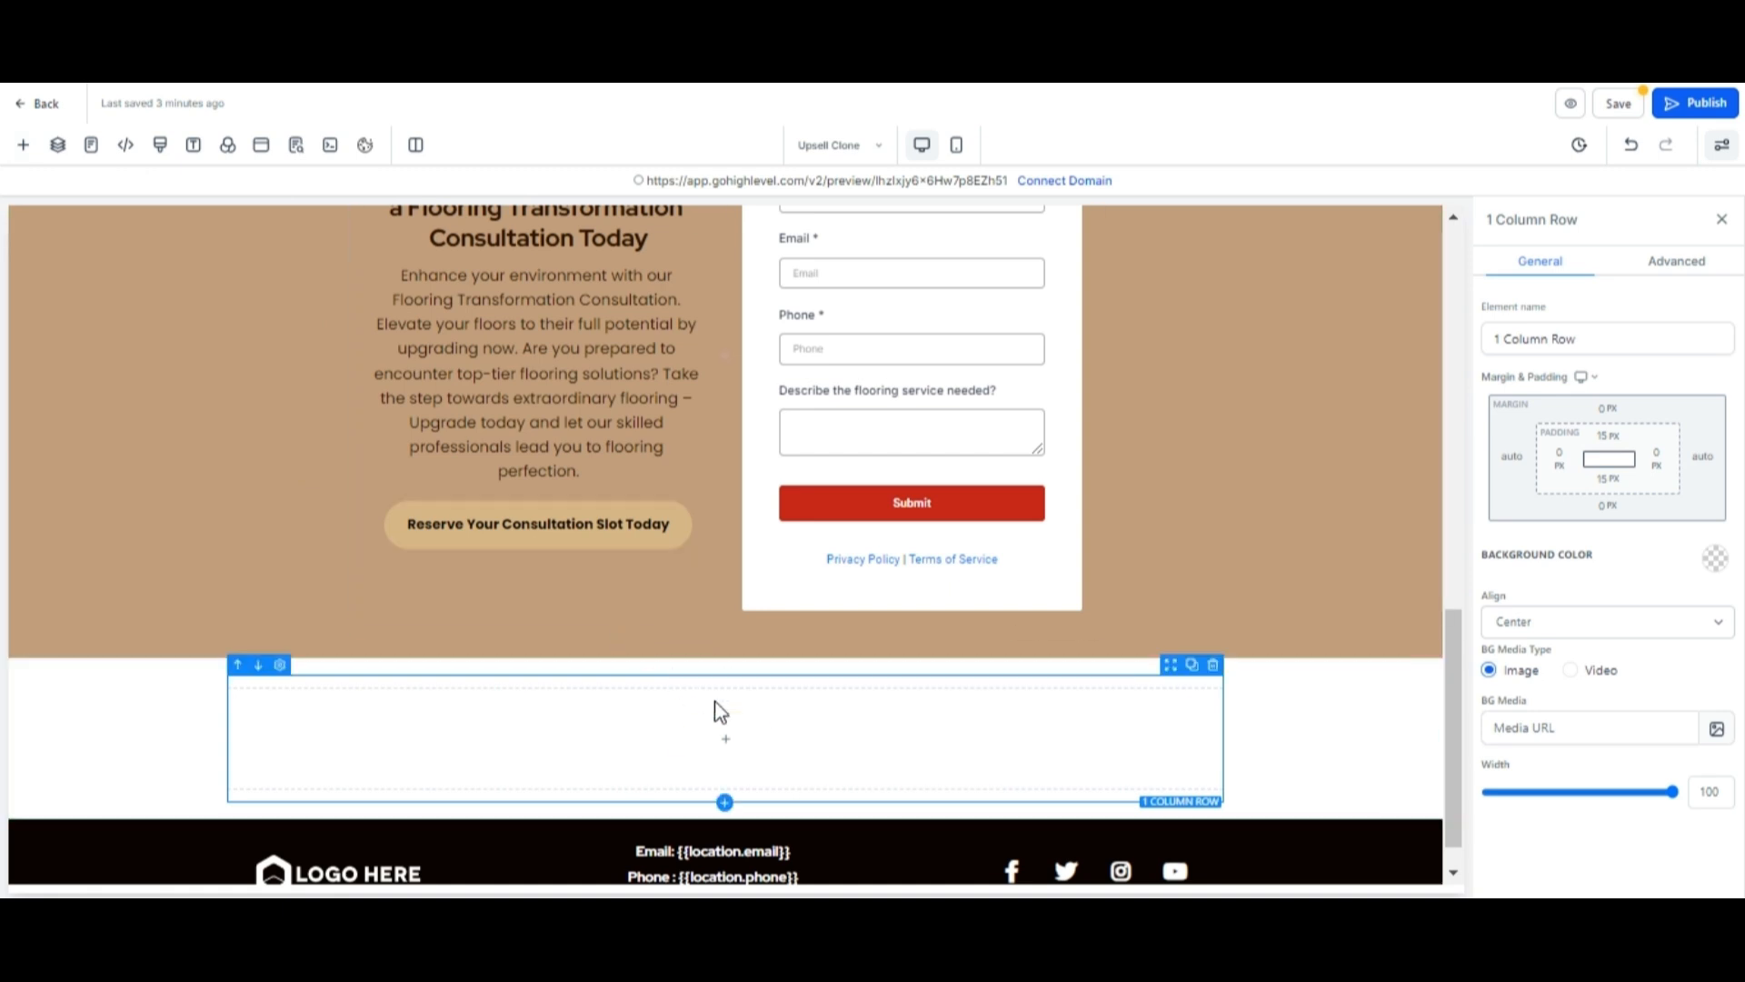
{"action": "left_click", "coordinate": [718, 740]}
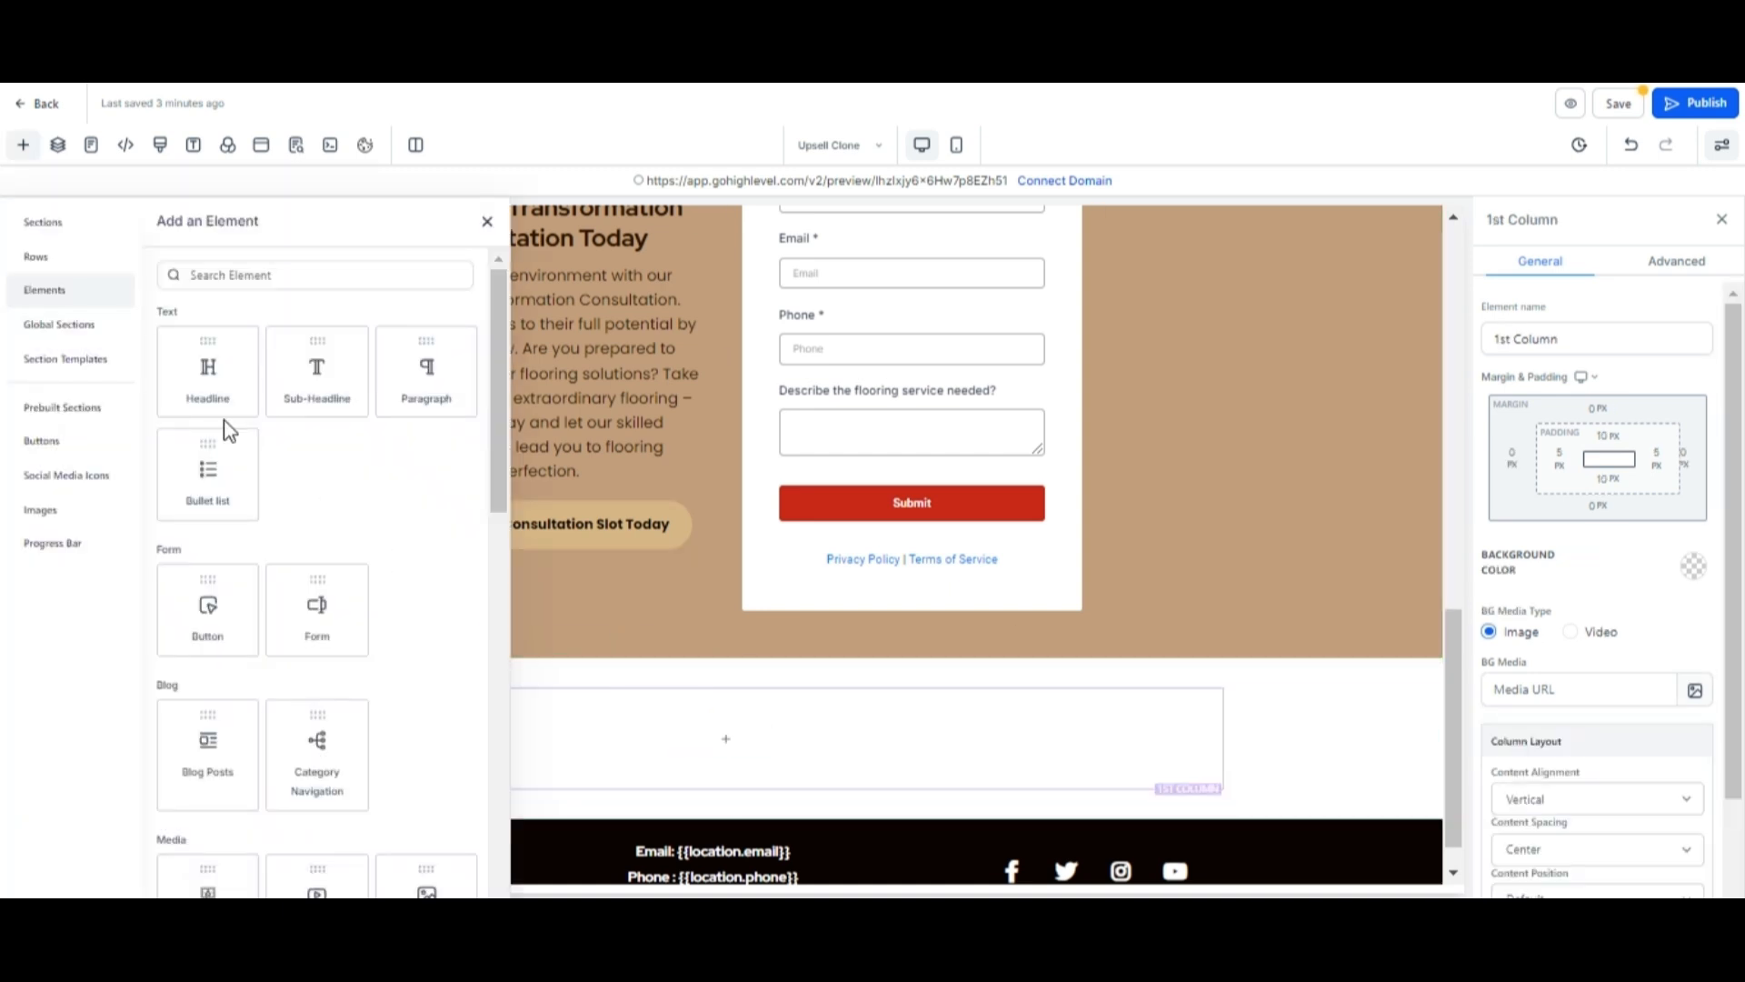
{"action": "left_click", "coordinate": [205, 380]}
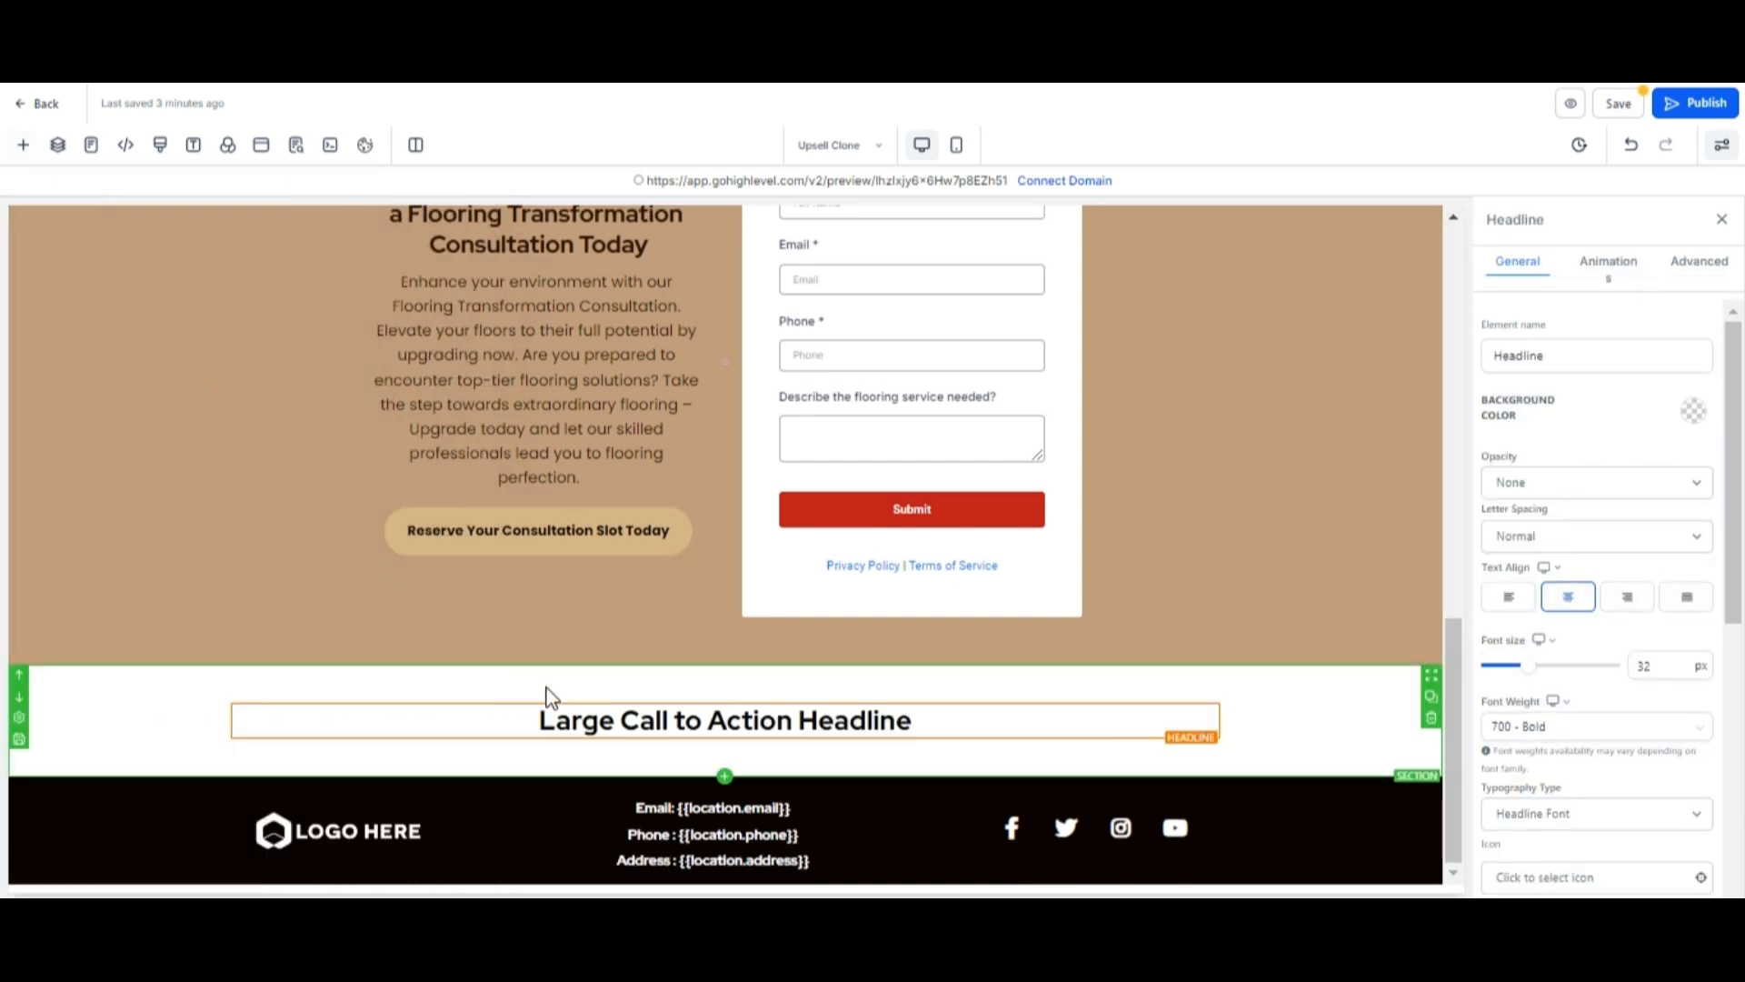
Replace the new headline's text with "WHAT OUR HAPPY CUSTOMERS ARE SAYING".
{"action": "left_click_drag", "start_coordinate": [913, 719], "coordinate": [538, 720]}
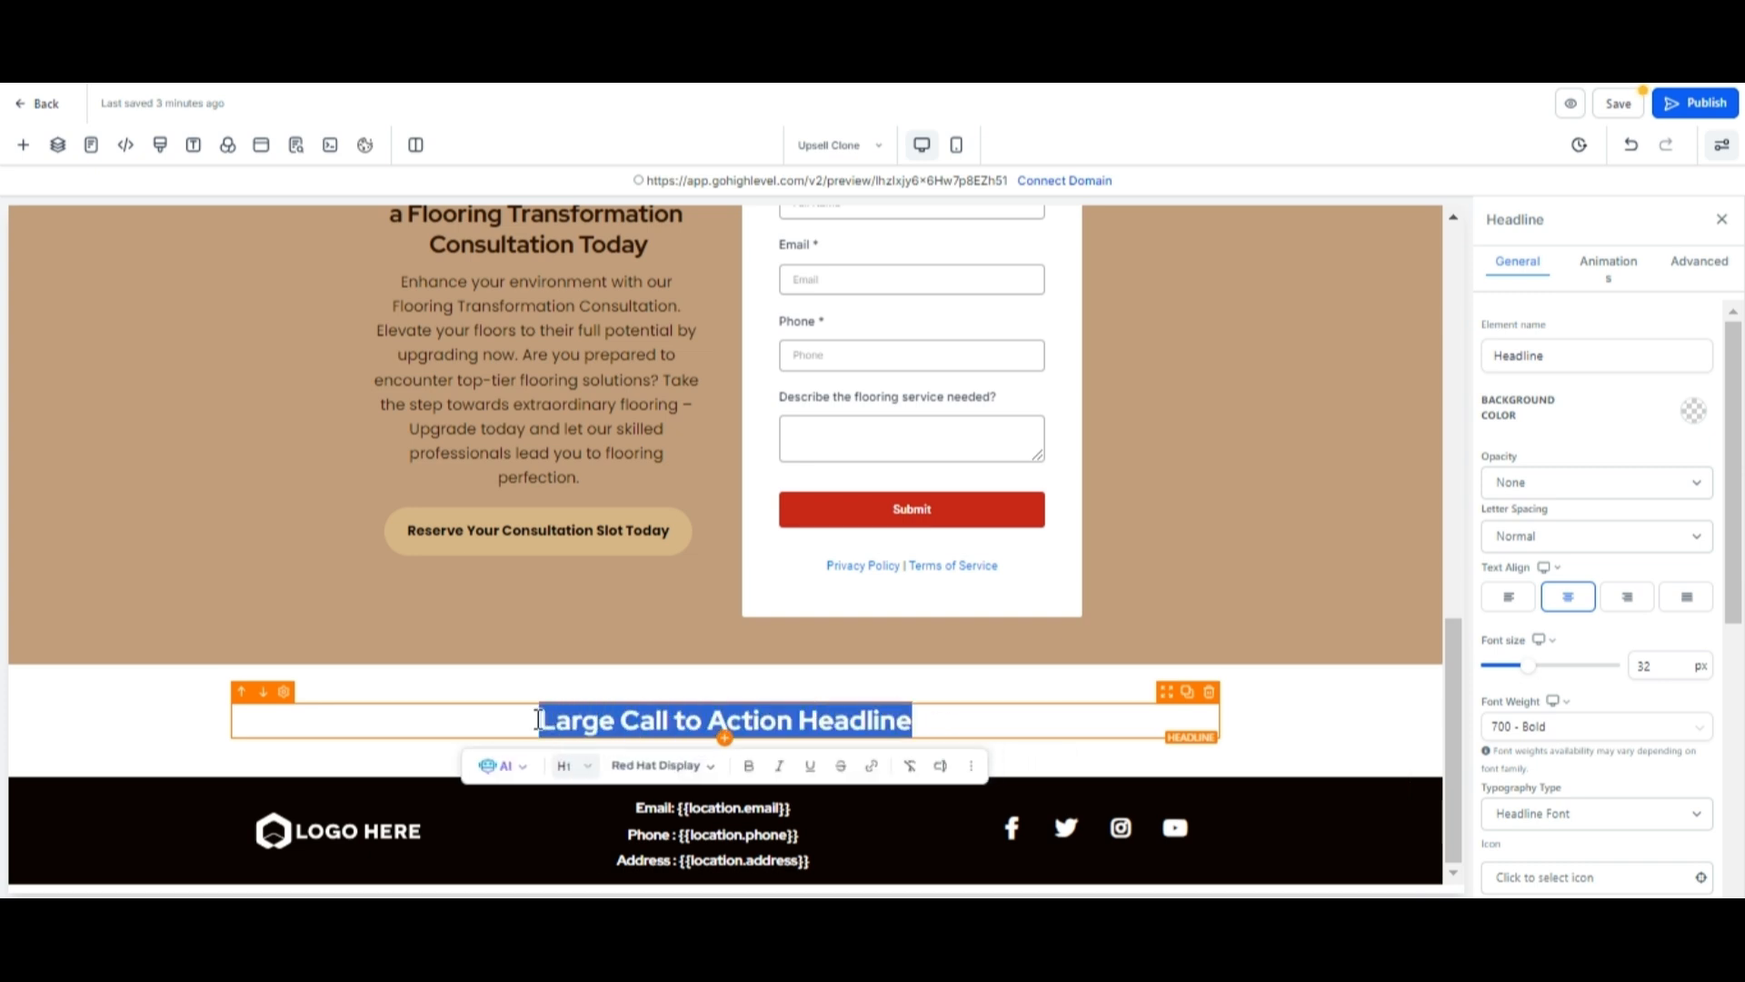
{"action": "type", "text": "WHAT OUR H"}
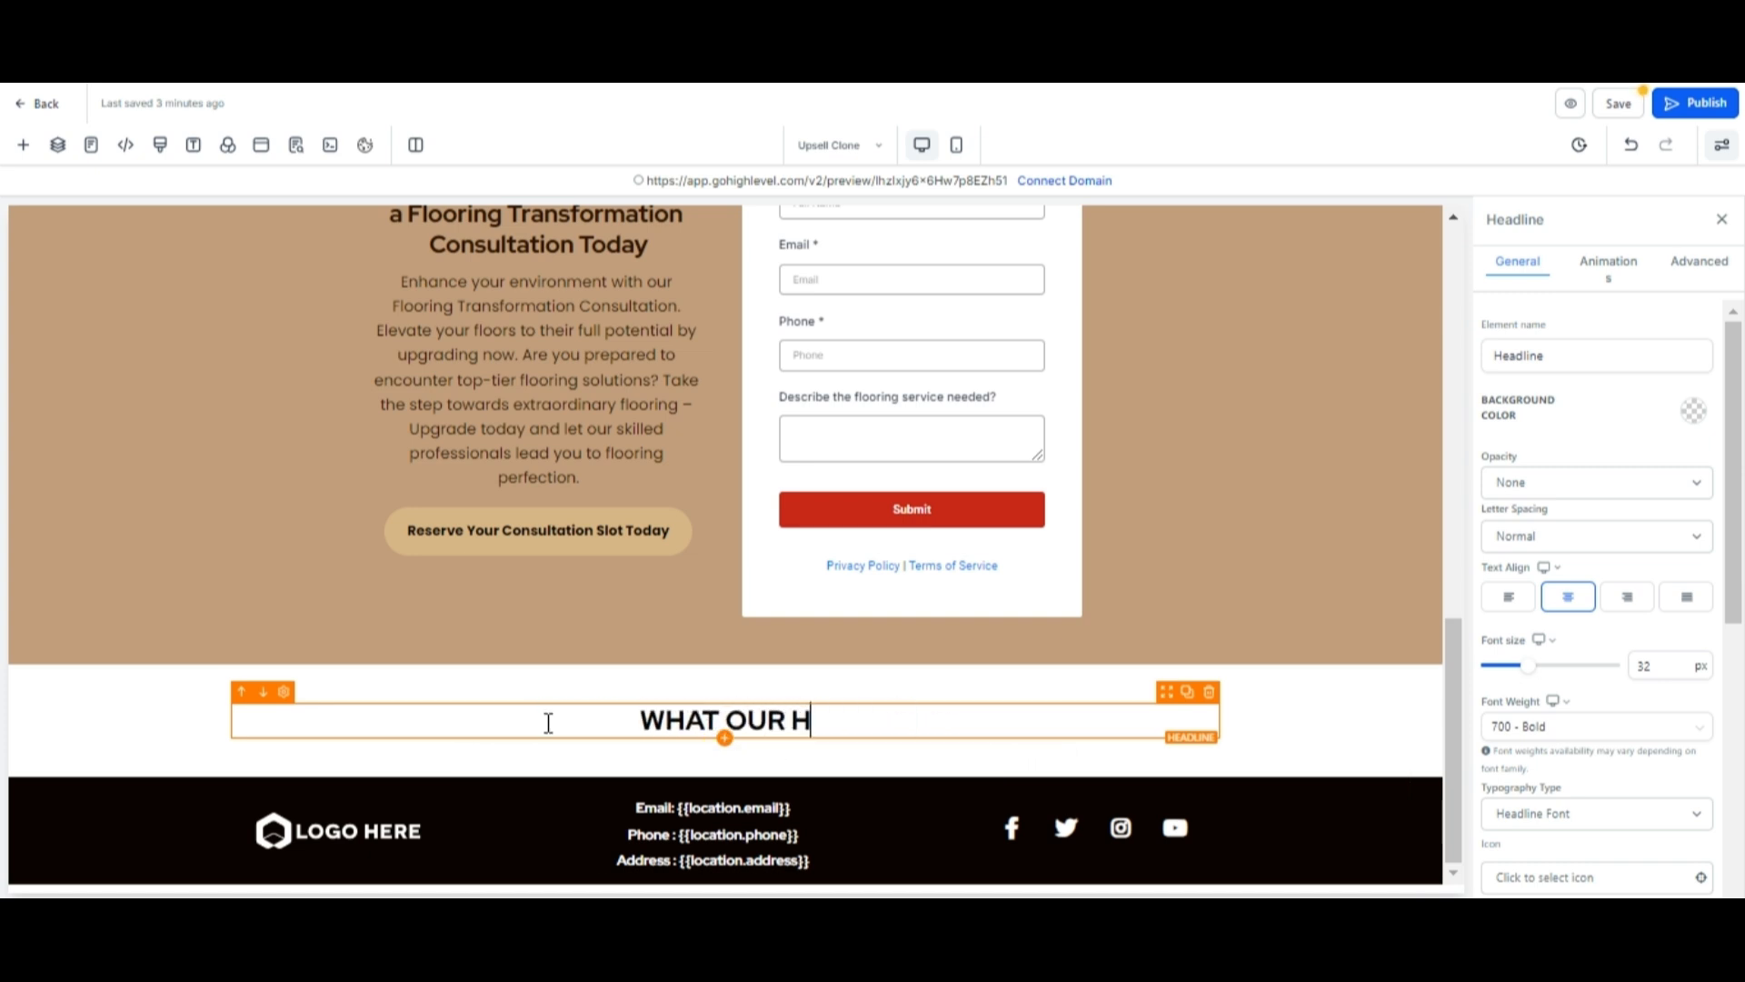
{"action": "type", "text": "APPY CUSTOMERS ARE SAT"}
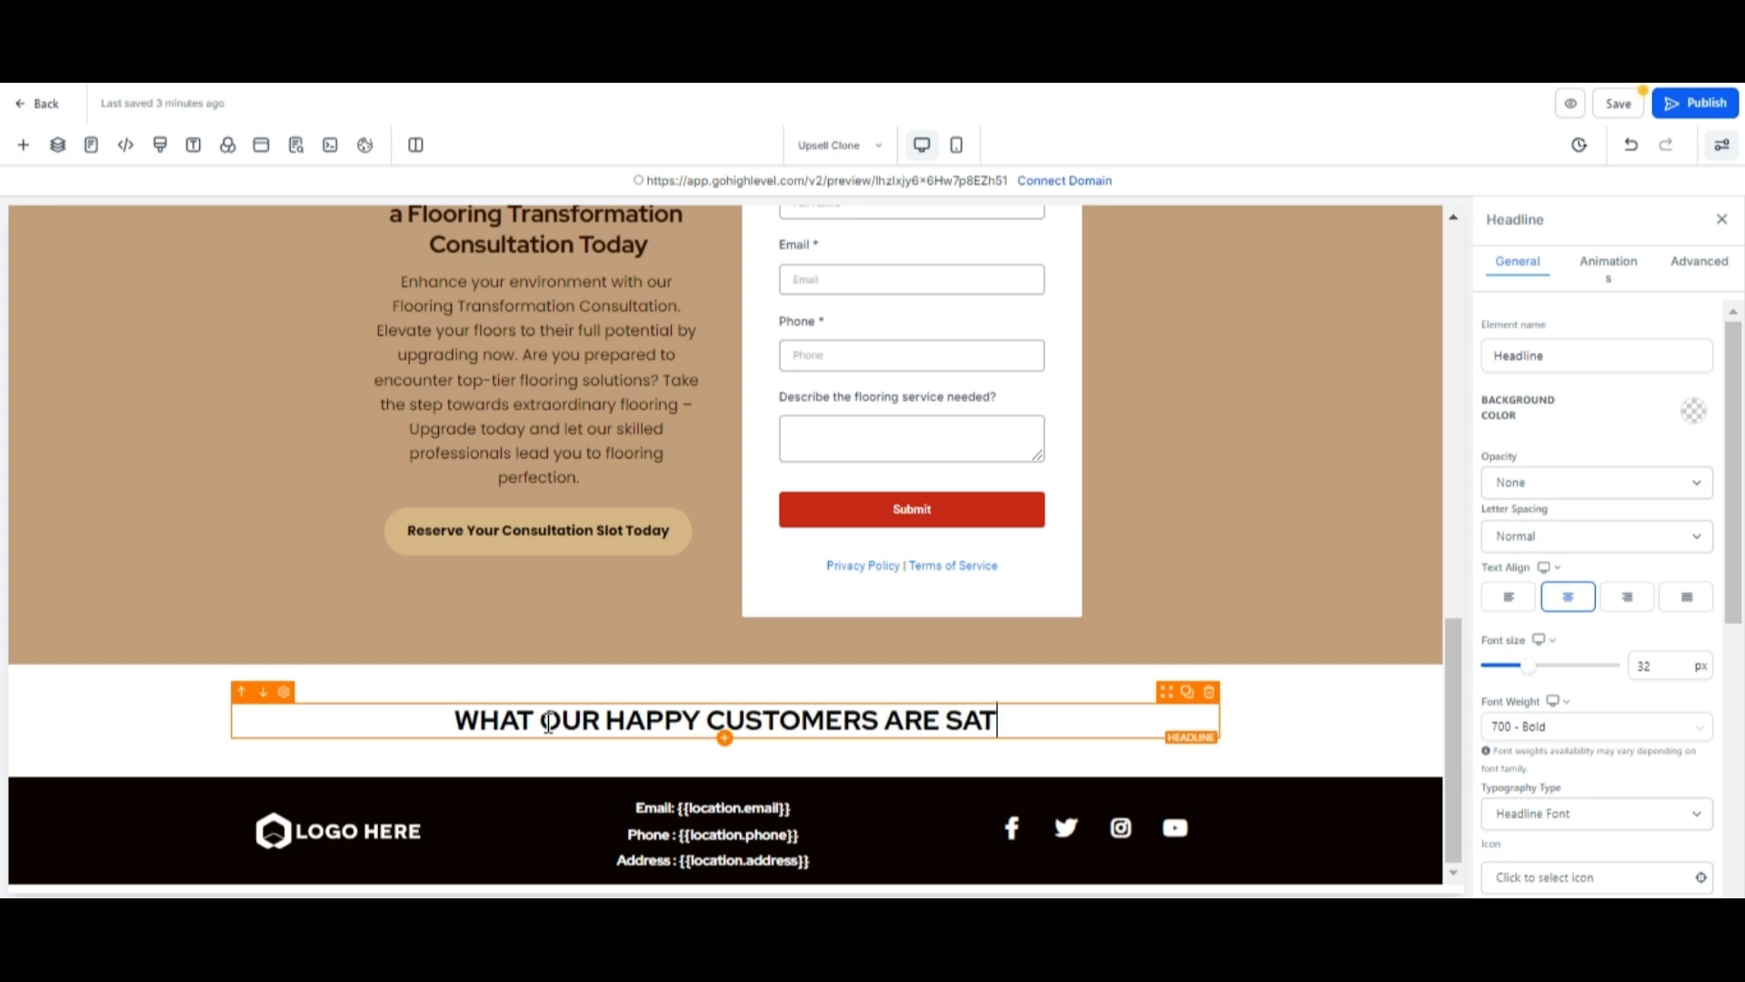
{"action": "key", "text": "BackSpace"}
{"action": "type", "text": "YING"}
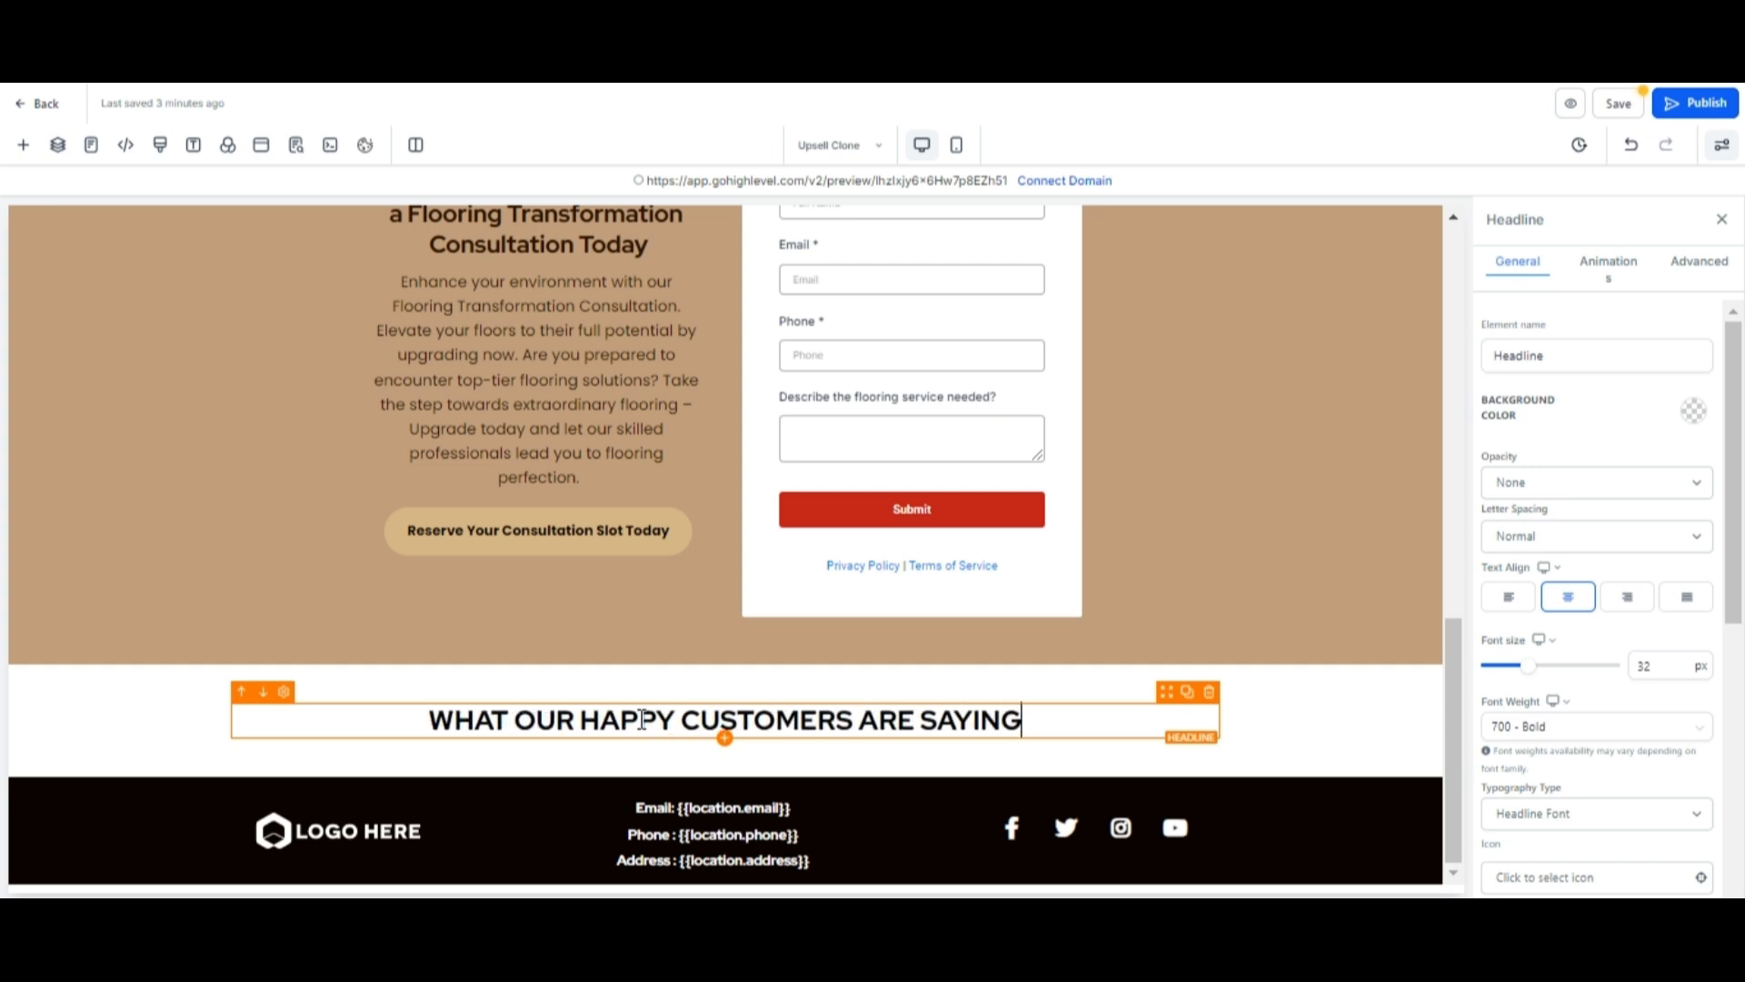
Add a two-column row below the testimonials headline.
{"action": "left_click", "coordinate": [815, 766]}
{"action": "left_click", "coordinate": [725, 761]}
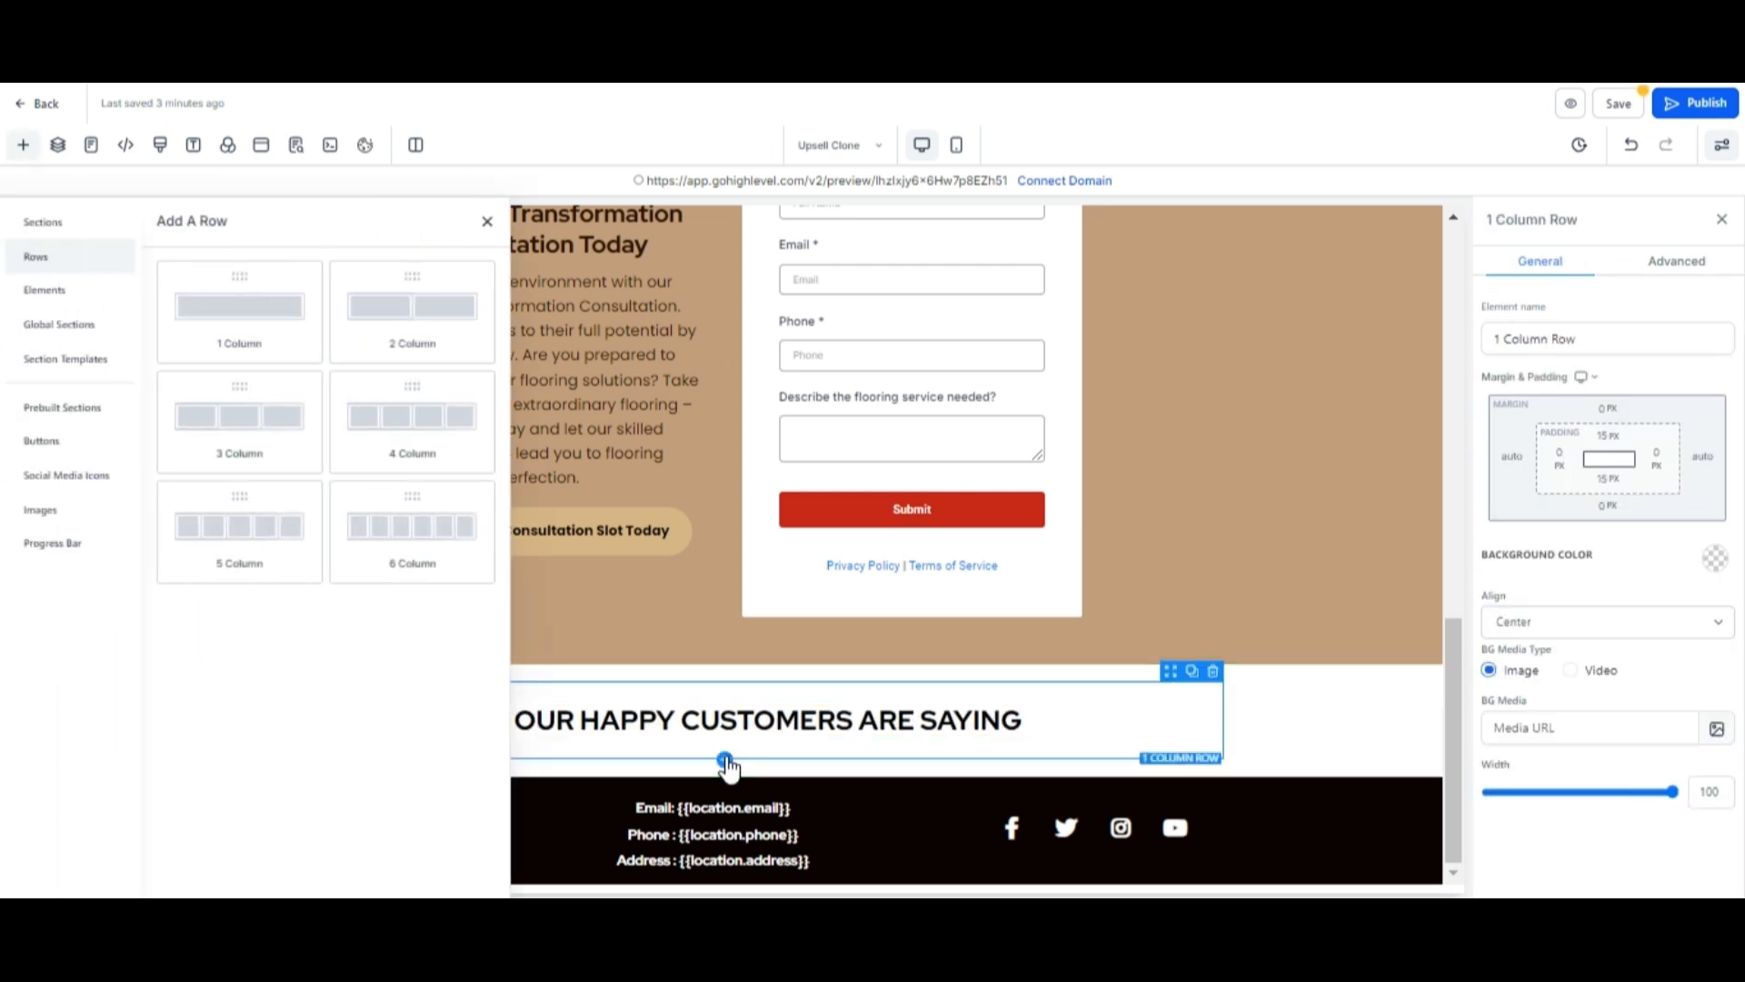
{"action": "left_click", "coordinate": [406, 292]}
{"action": "scroll", "coordinate": [790, 781], "scroll_direction": "down", "scroll_amount": 2}
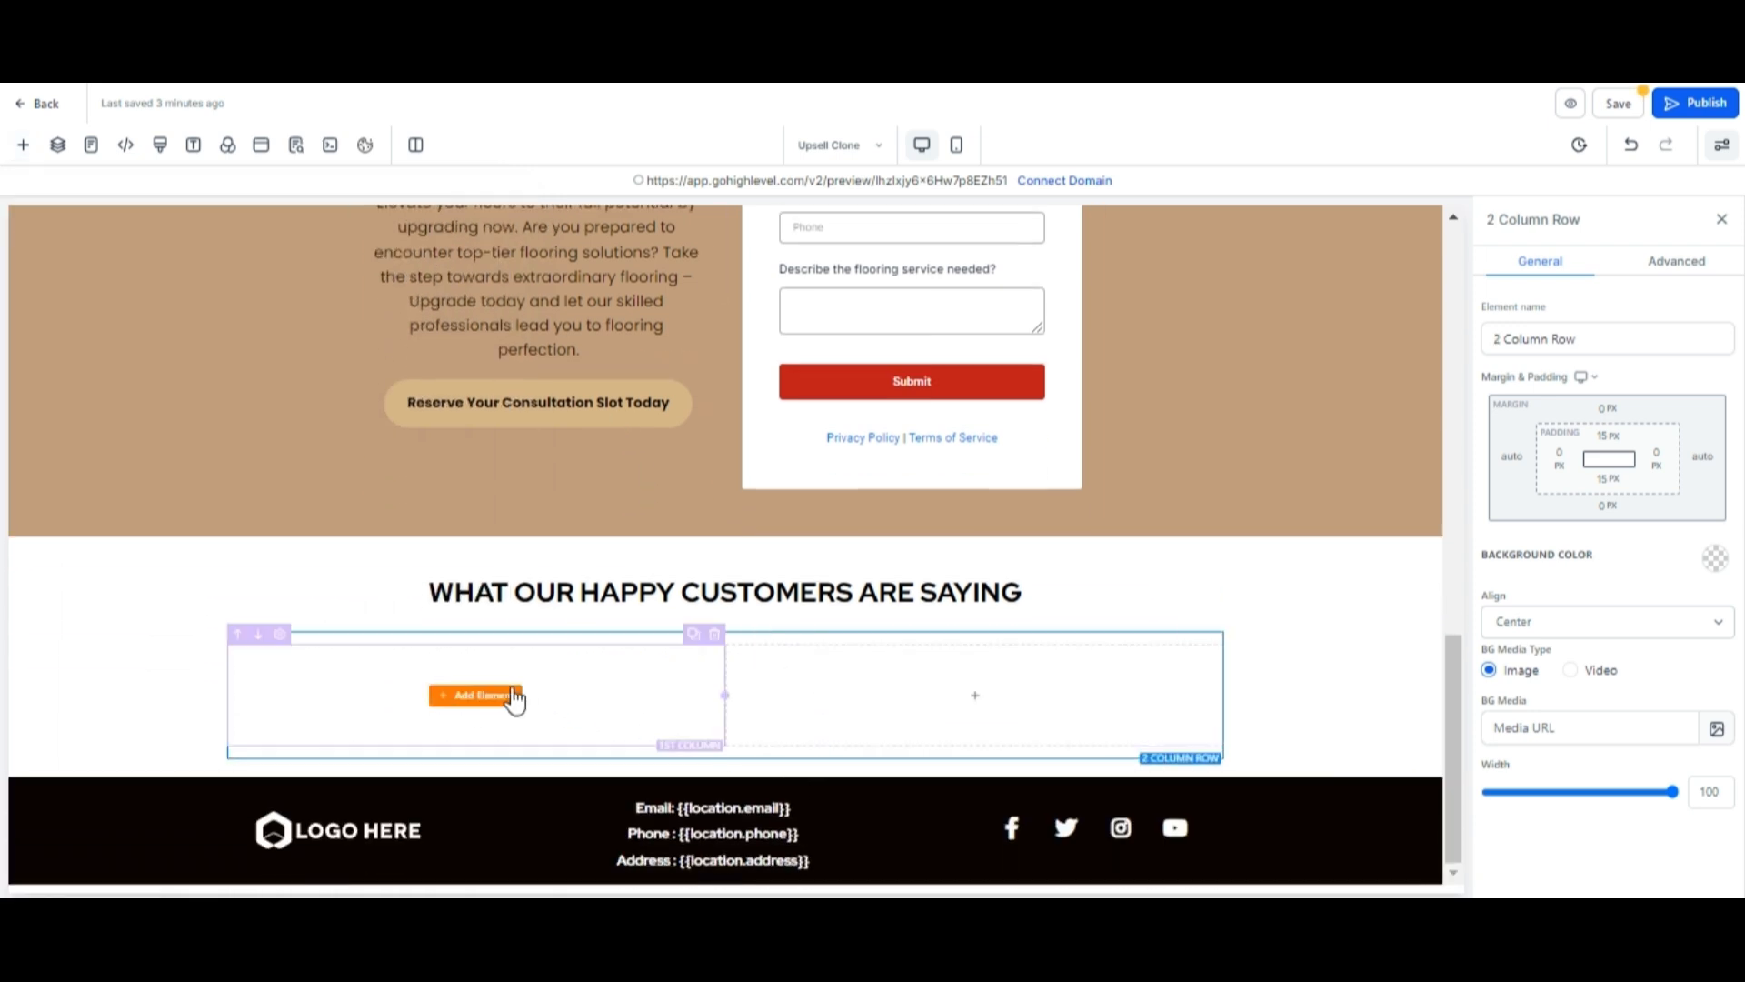
Add an image element to the first column and upload and insert "G REVEIEW.png" into it.
{"action": "left_click", "coordinate": [476, 695]}
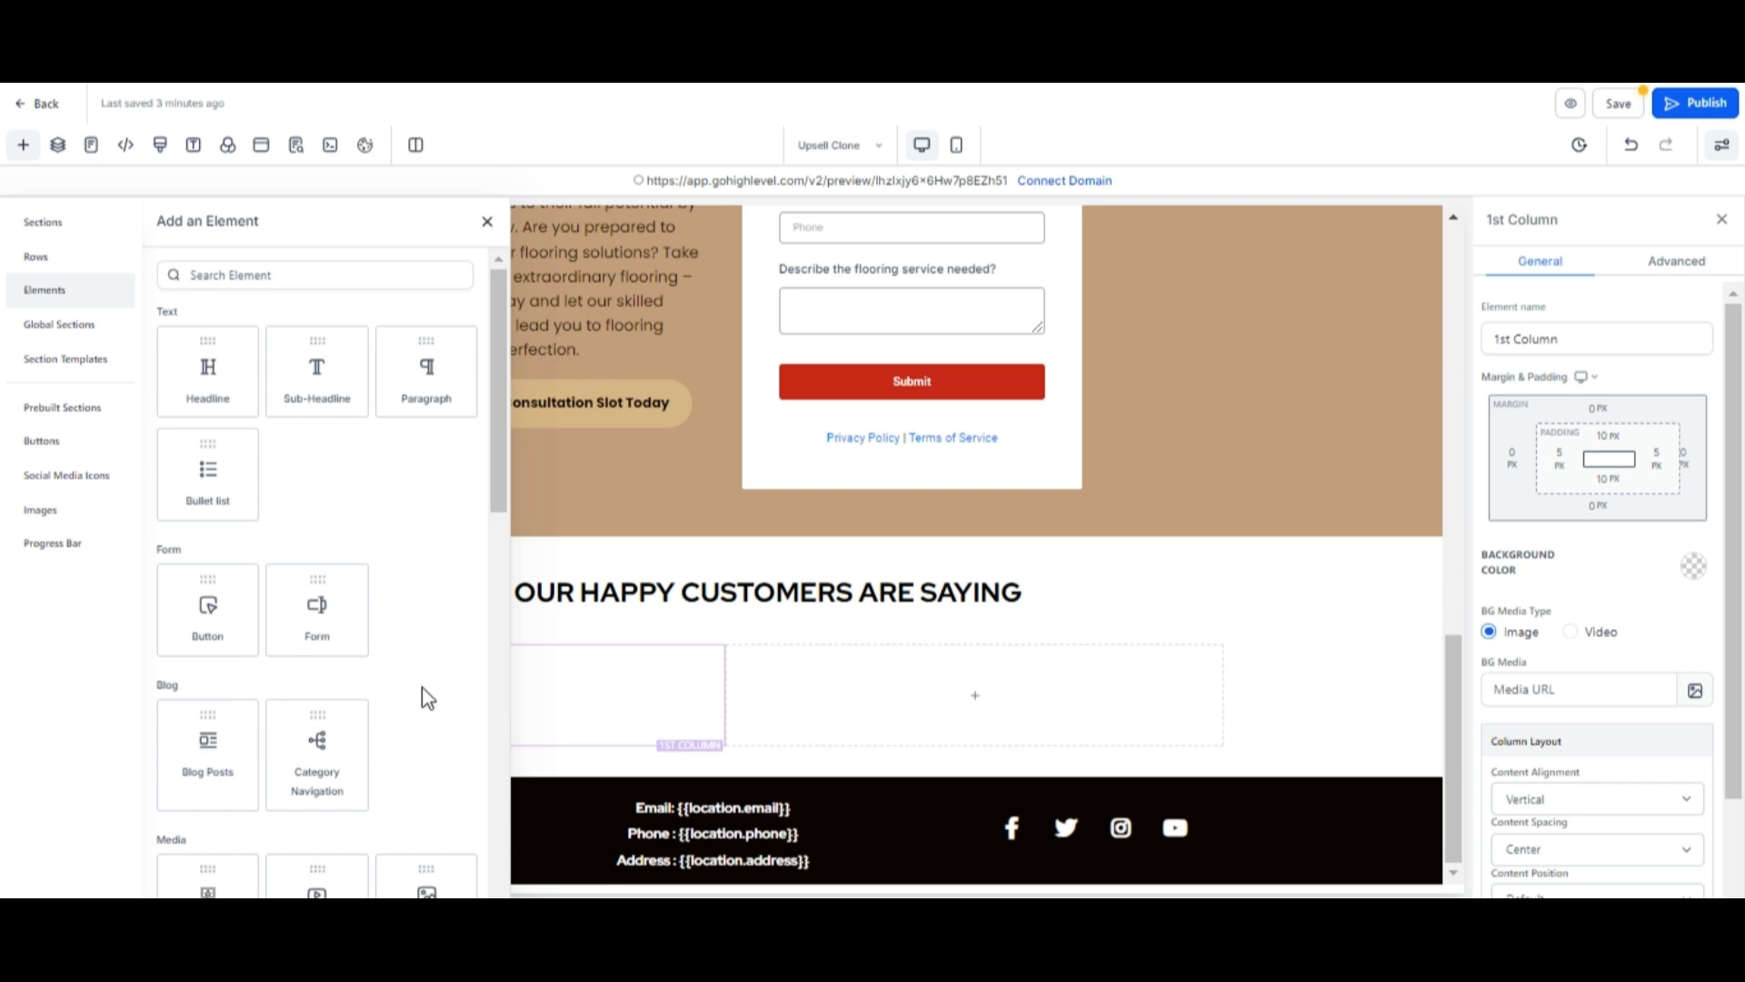
{"action": "scroll", "coordinate": [421, 687], "scroll_direction": "down", "scroll_amount": 3}
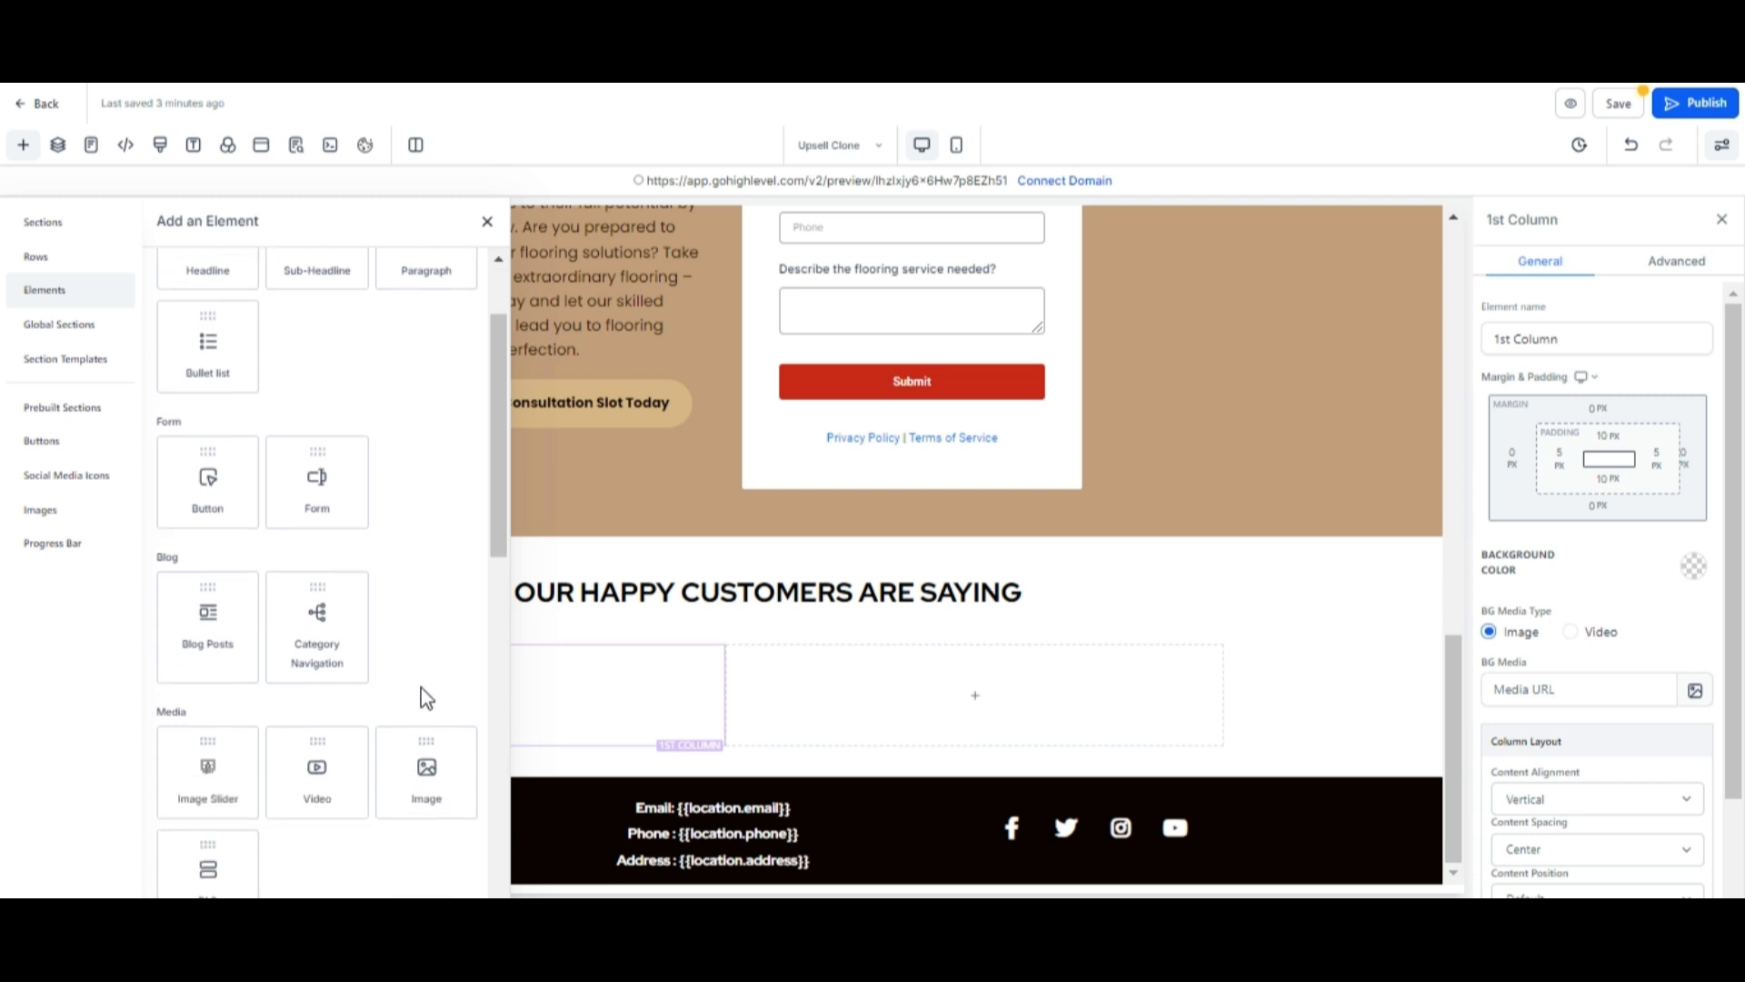
{"action": "left_click", "coordinate": [445, 777]}
{"action": "scroll", "coordinate": [500, 738], "scroll_direction": "down", "scroll_amount": 2}
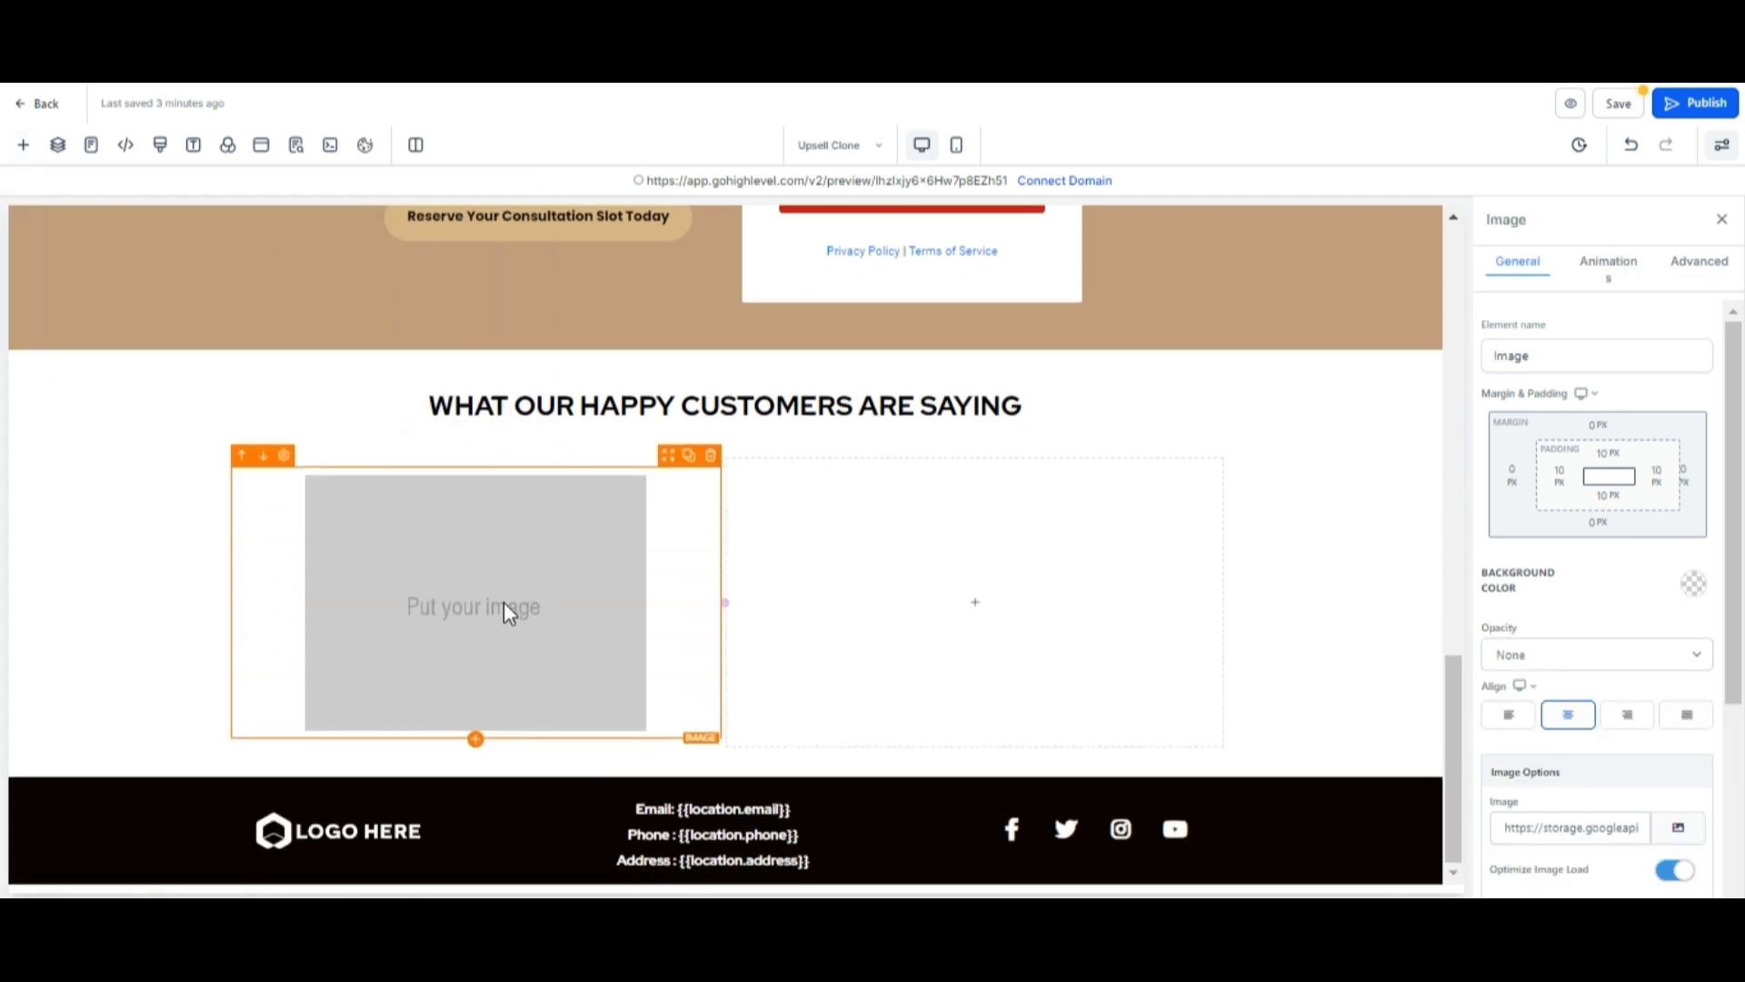
{"action": "left_click", "coordinate": [1681, 832]}
{"action": "left_click", "coordinate": [1624, 211]}
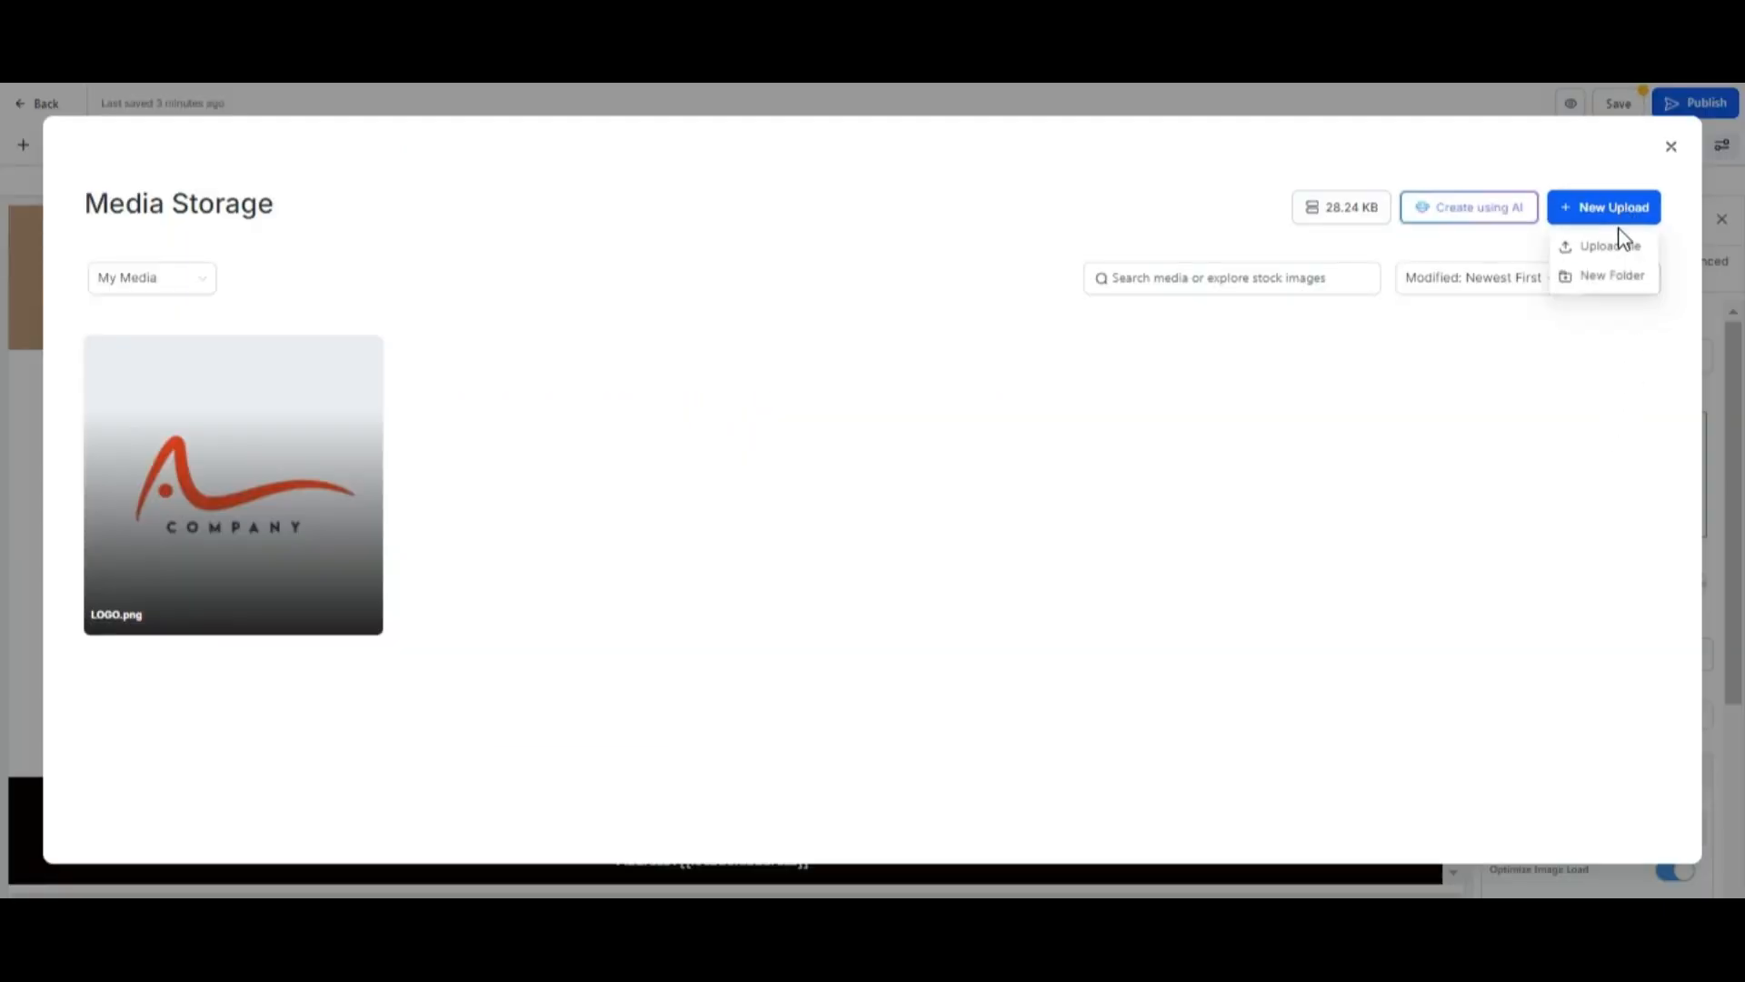
{"action": "left_click", "coordinate": [1610, 245]}
{"action": "left_click", "coordinate": [314, 445]}
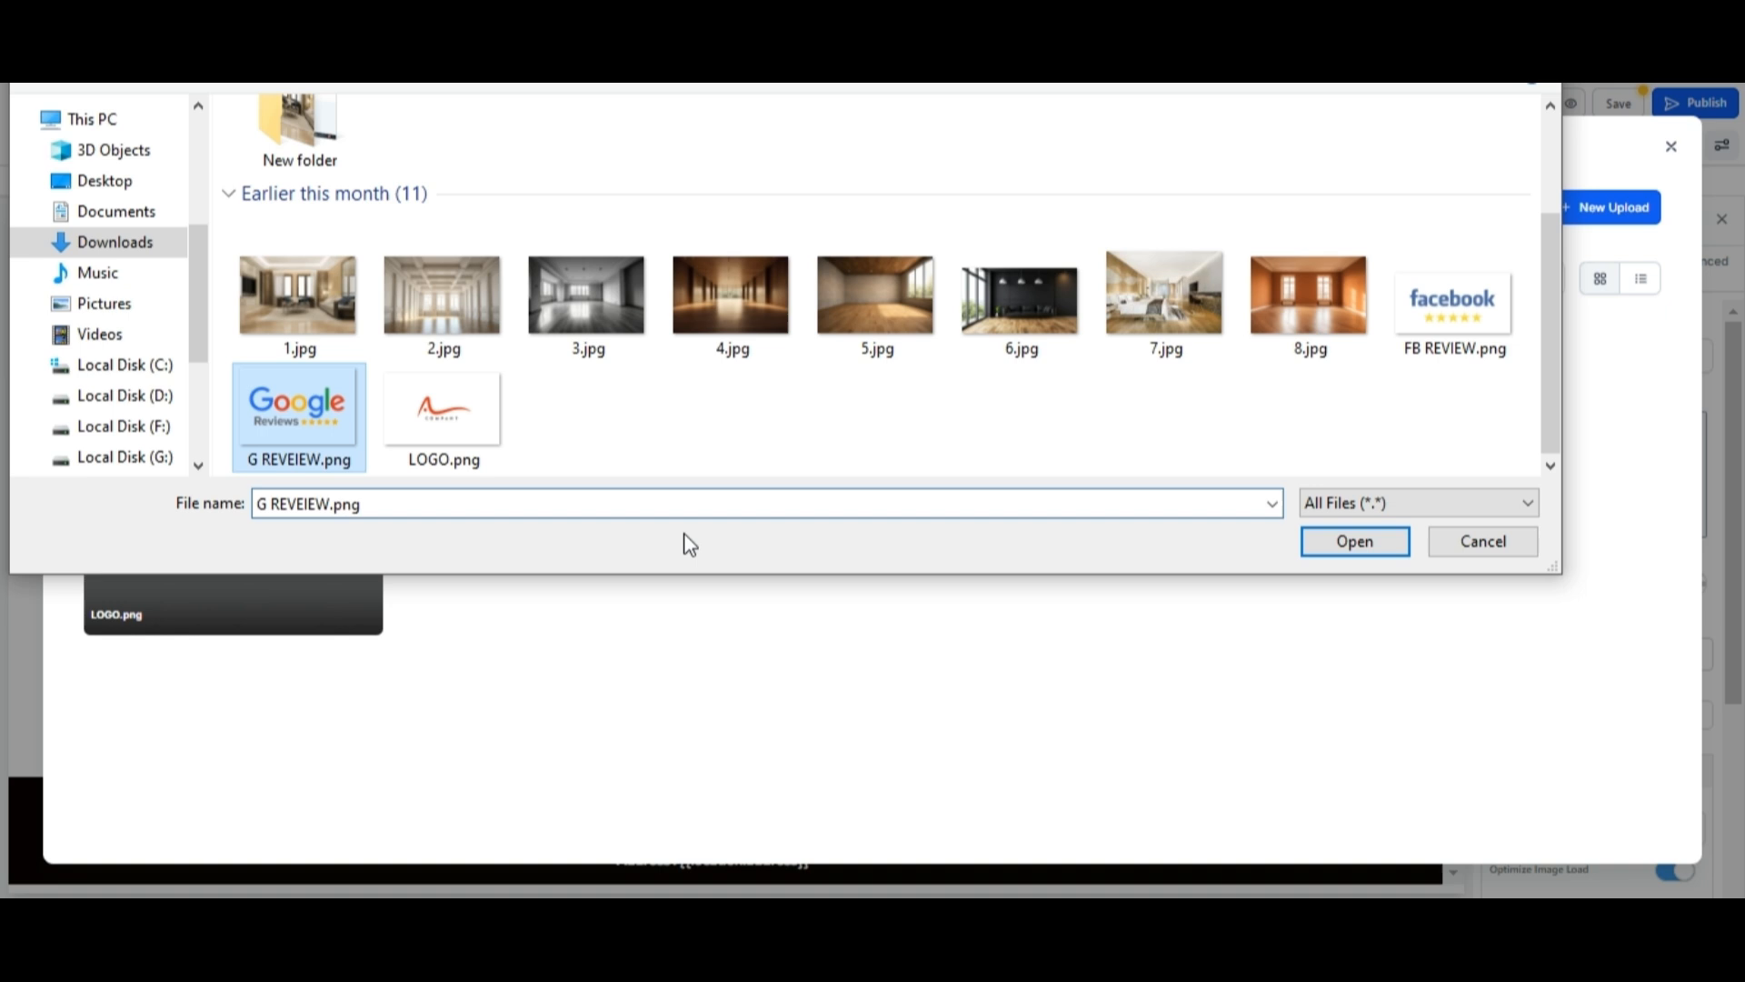
{"action": "left_click", "coordinate": [1352, 545]}
{"action": "left_click", "coordinate": [284, 460]}
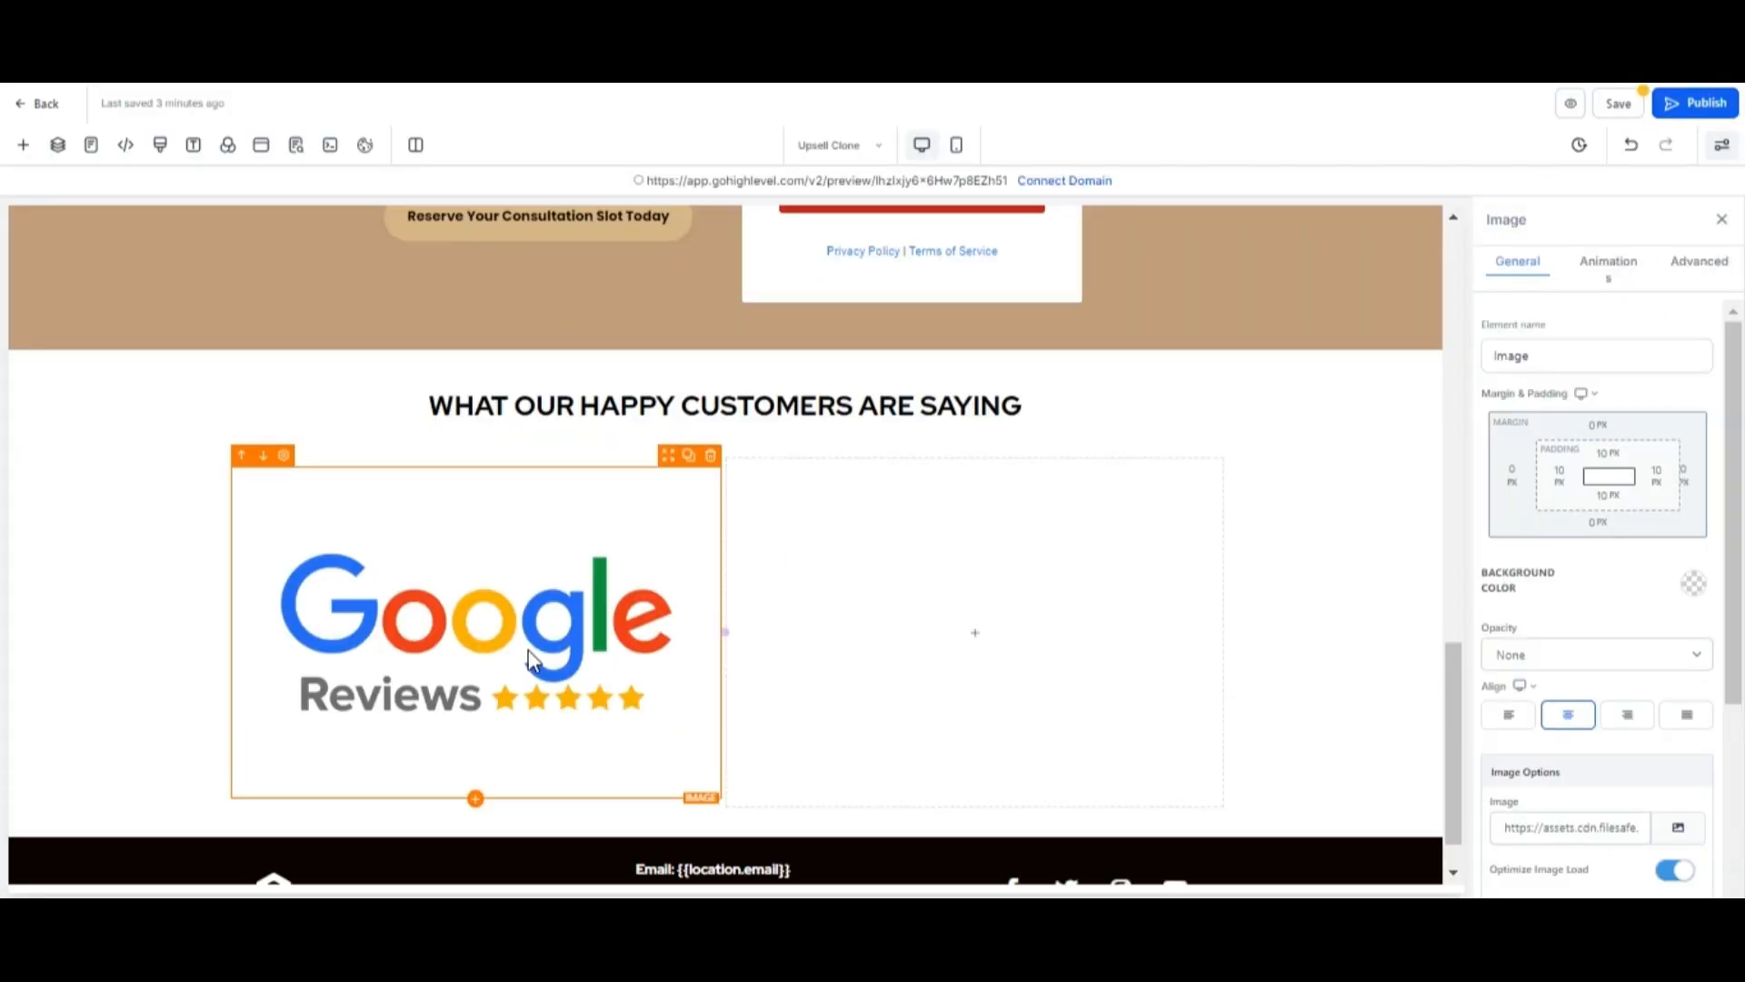
{"action": "scroll", "coordinate": [1617, 641], "scroll_direction": "down", "scroll_amount": 3}
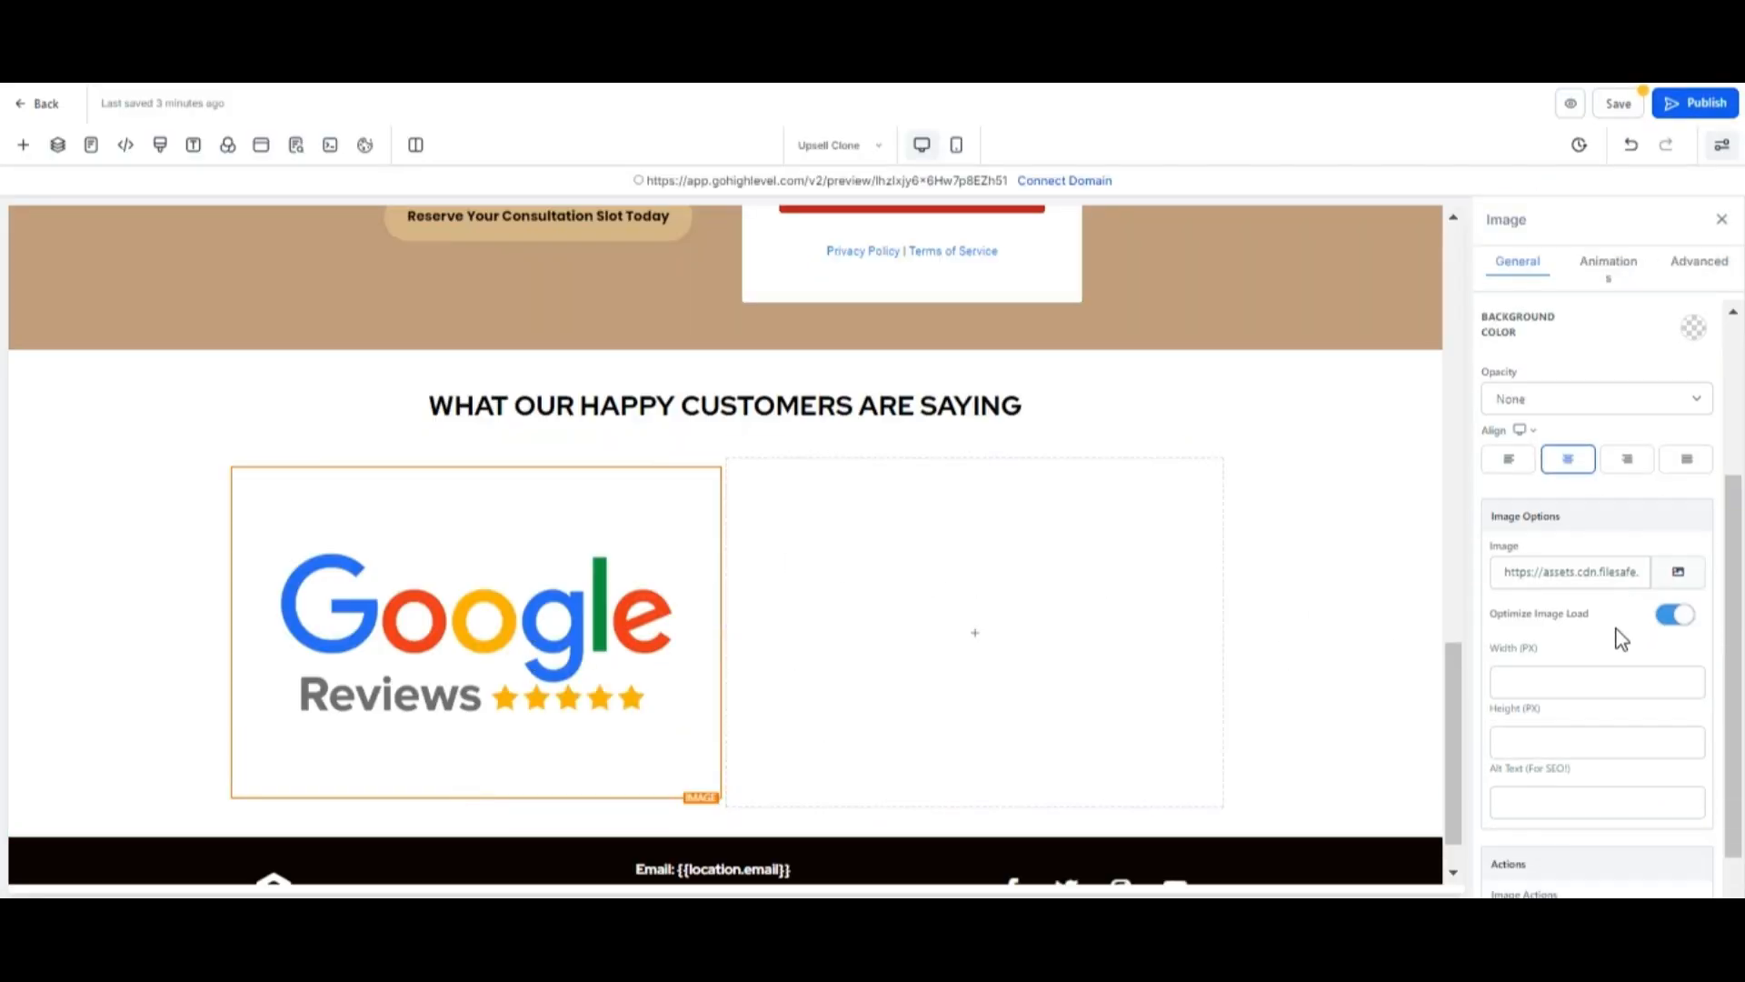
Set the Google review image's width to 150 px and height to 100 px.
{"action": "left_click", "coordinate": [1539, 681]}
{"action": "type", "text": "150"}
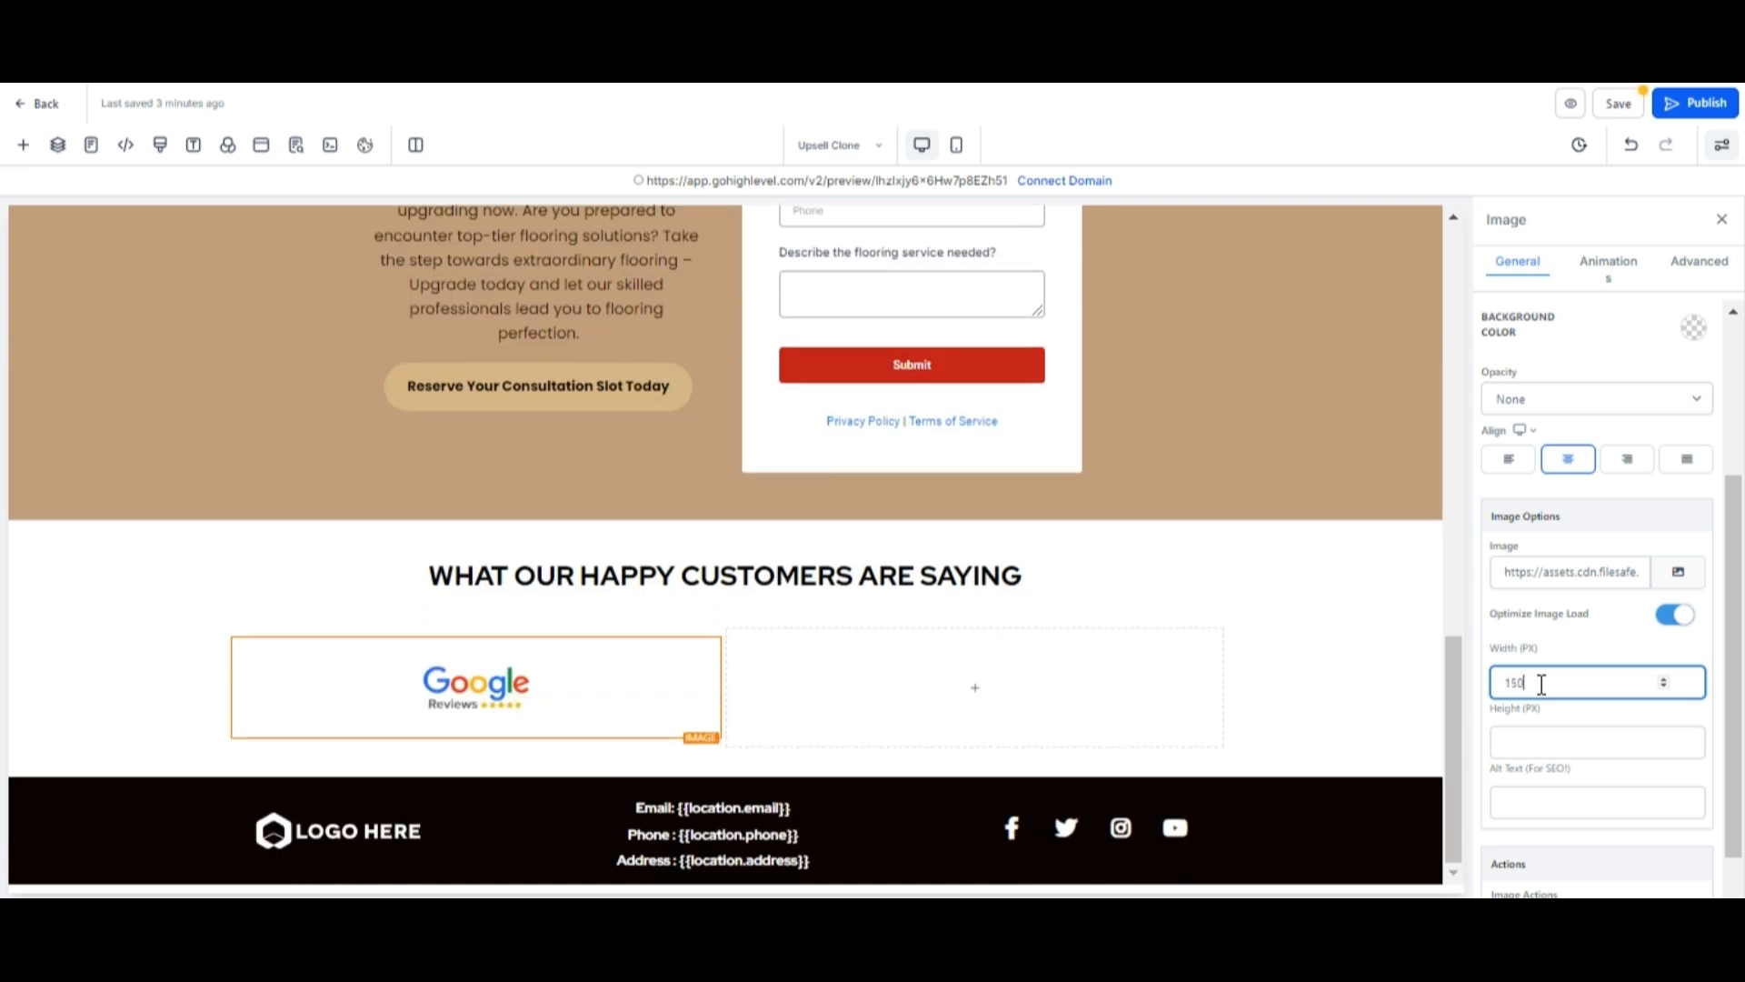
{"action": "left_click", "coordinate": [1533, 740]}
{"action": "type", "text": "100"}
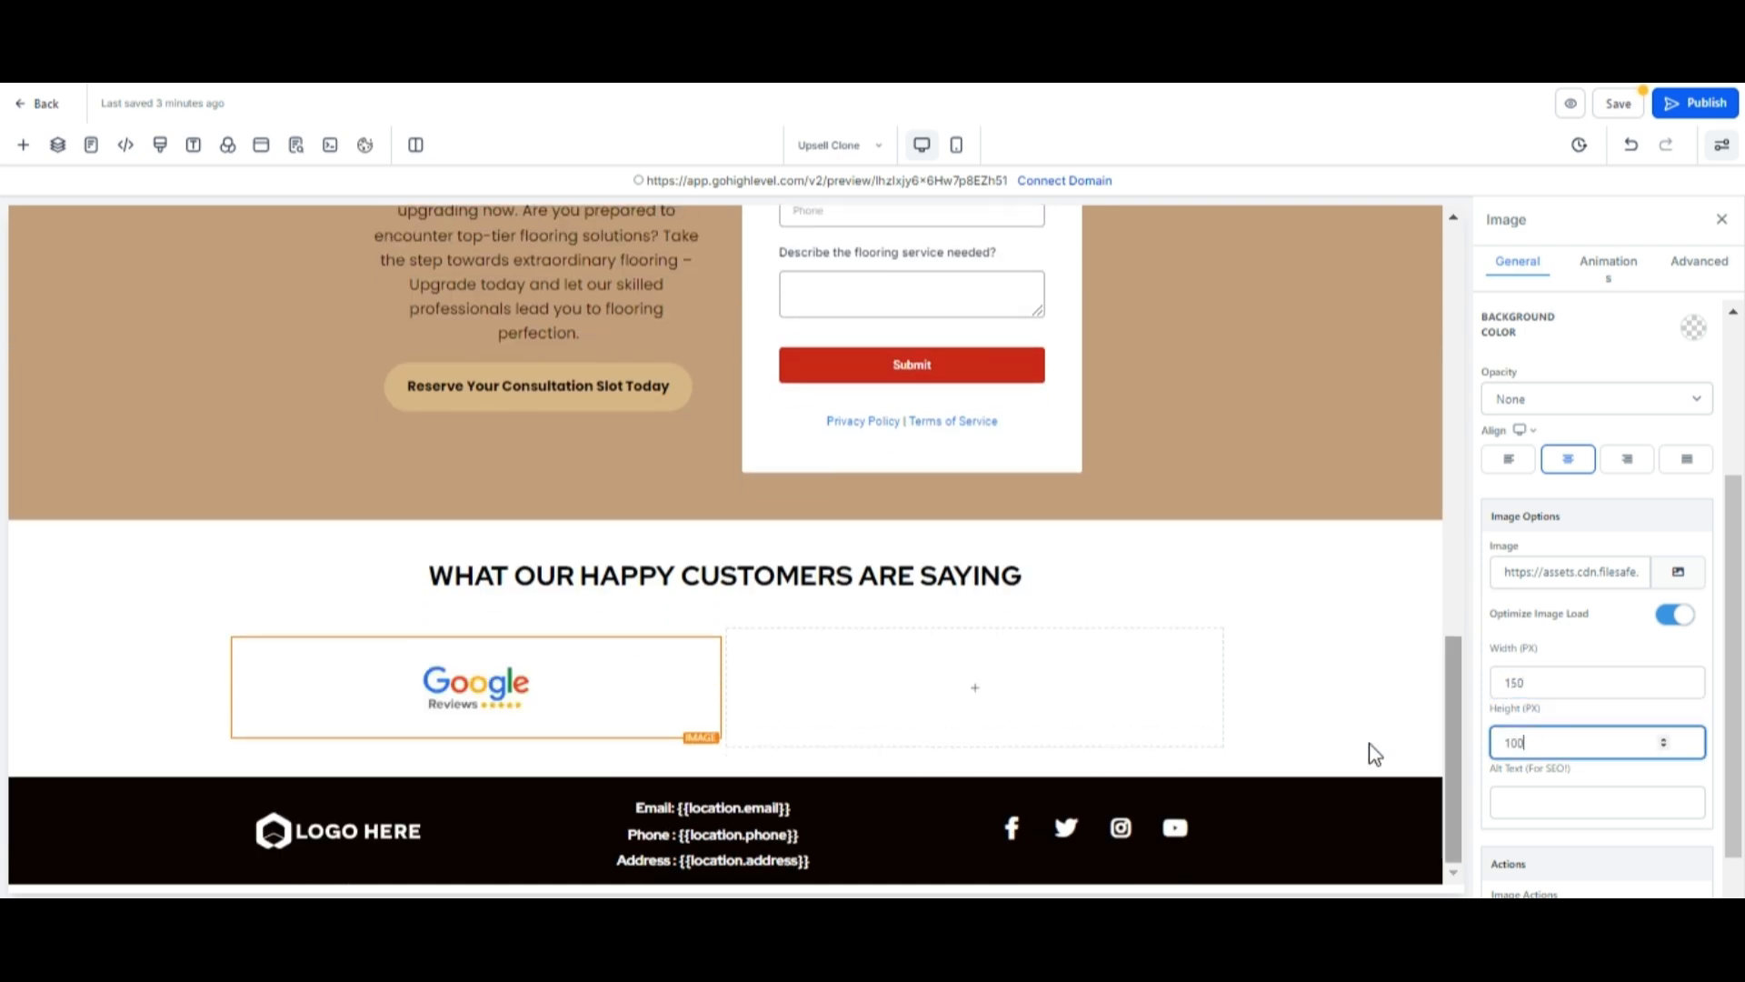
Add an image element to the second column and upload and insert "FB REVIEW.png" into it.
{"action": "left_click", "coordinate": [978, 688]}
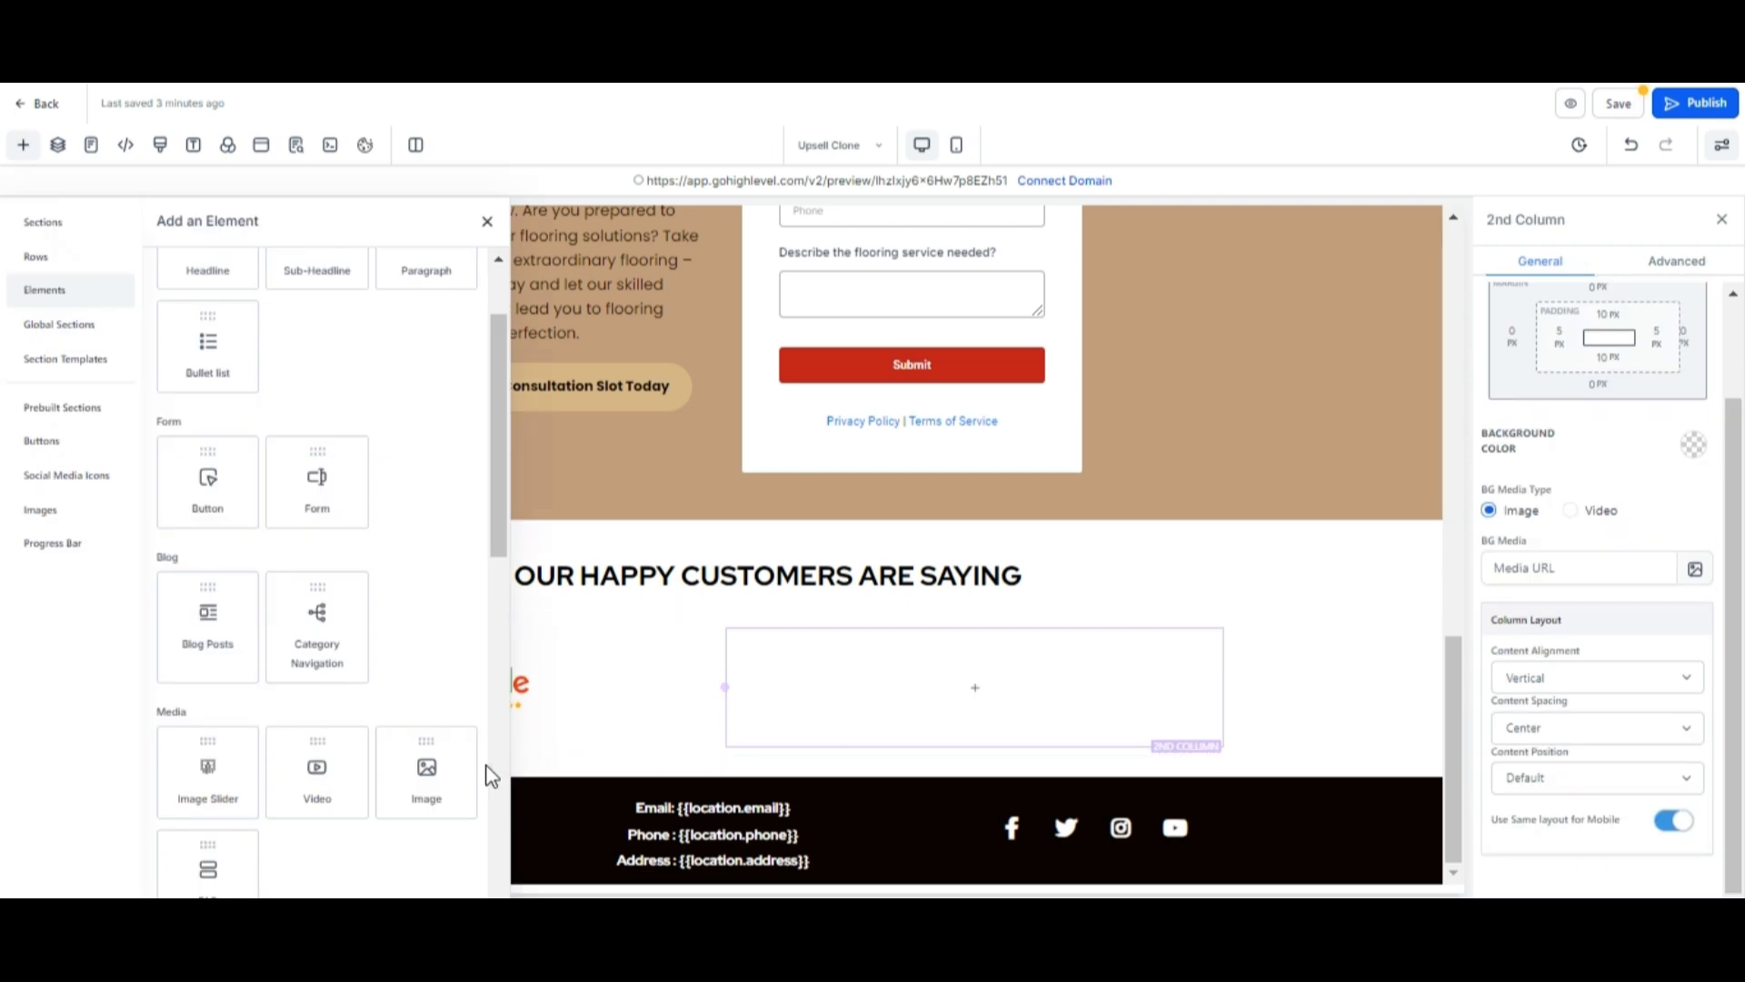
{"action": "left_click", "coordinate": [436, 770]}
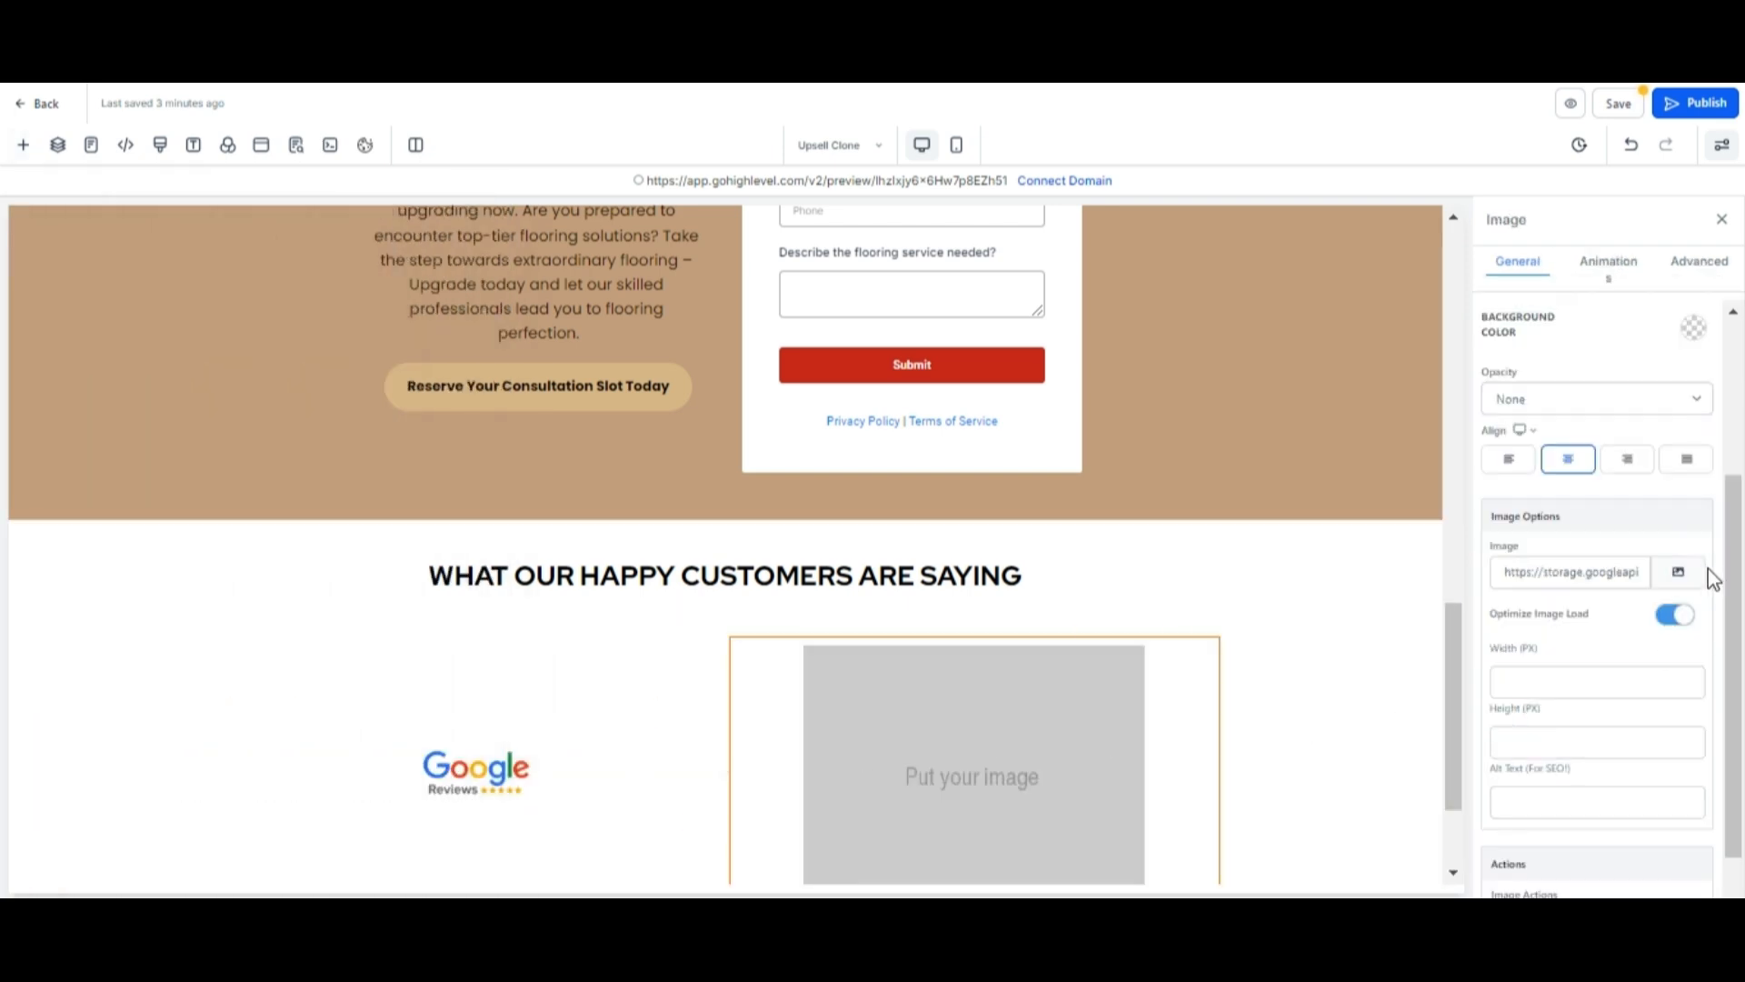
{"action": "left_click", "coordinate": [1680, 572]}
{"action": "left_click", "coordinate": [1625, 209]}
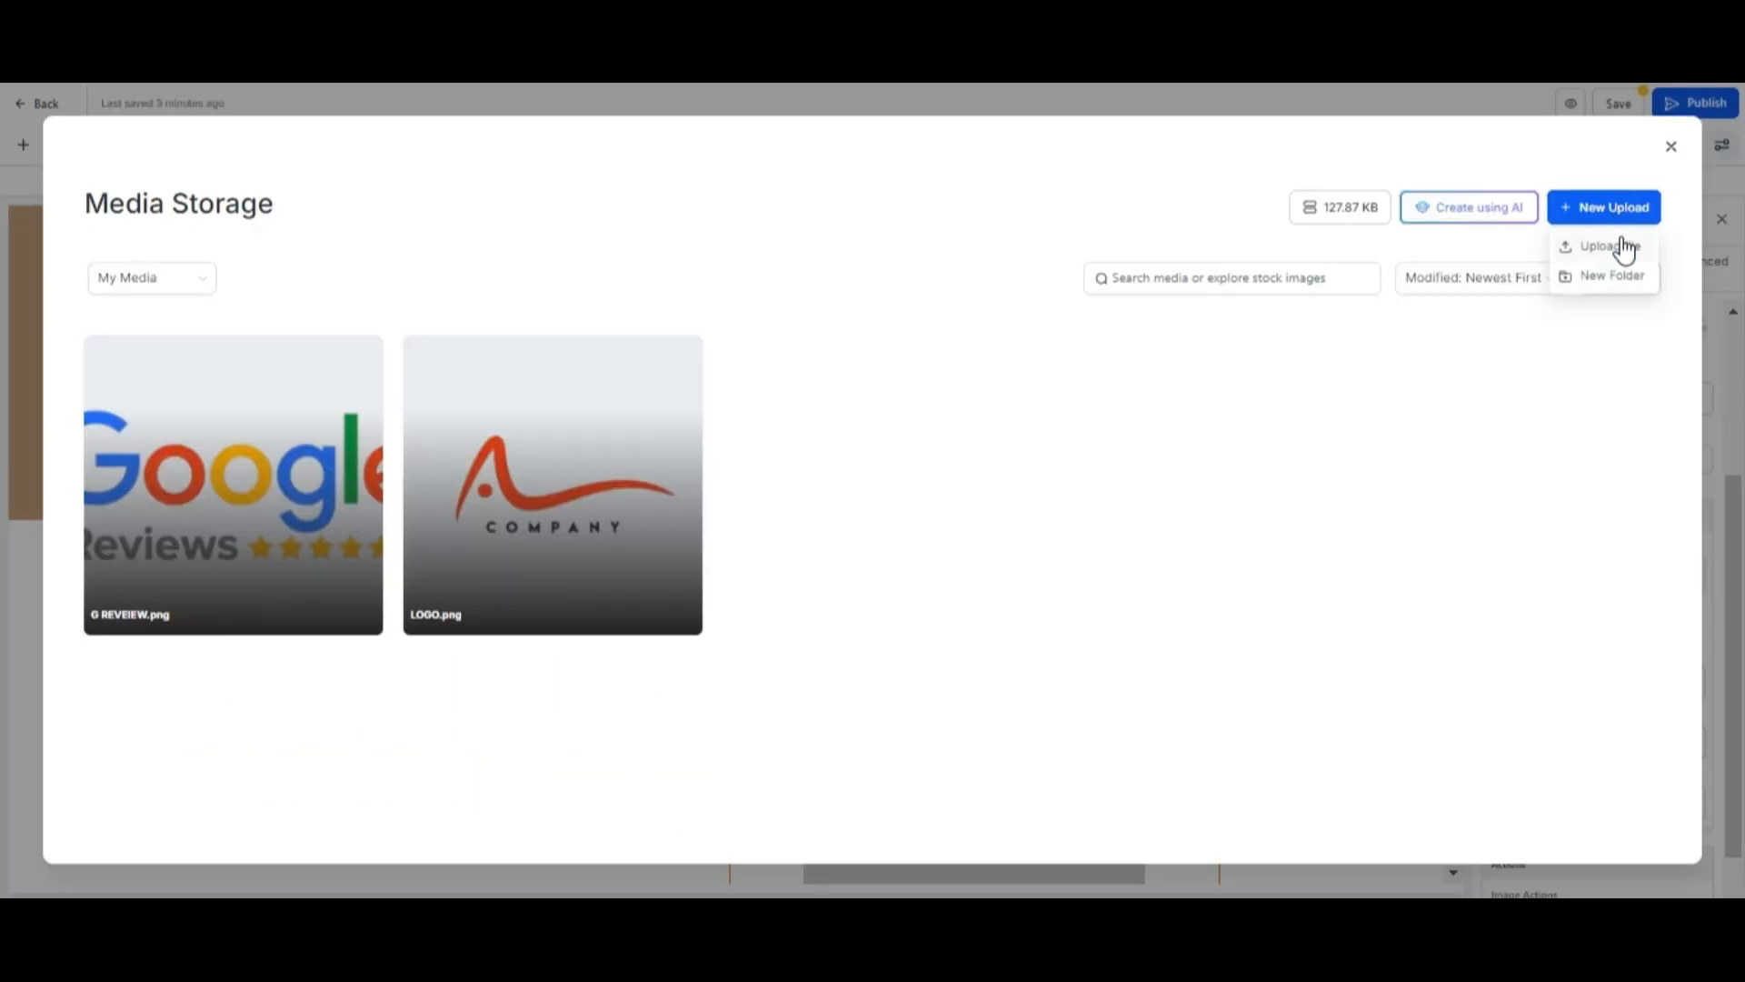
{"action": "left_click", "coordinate": [1622, 243]}
{"action": "left_click", "coordinate": [1462, 427]}
{"action": "left_click", "coordinate": [1354, 541]}
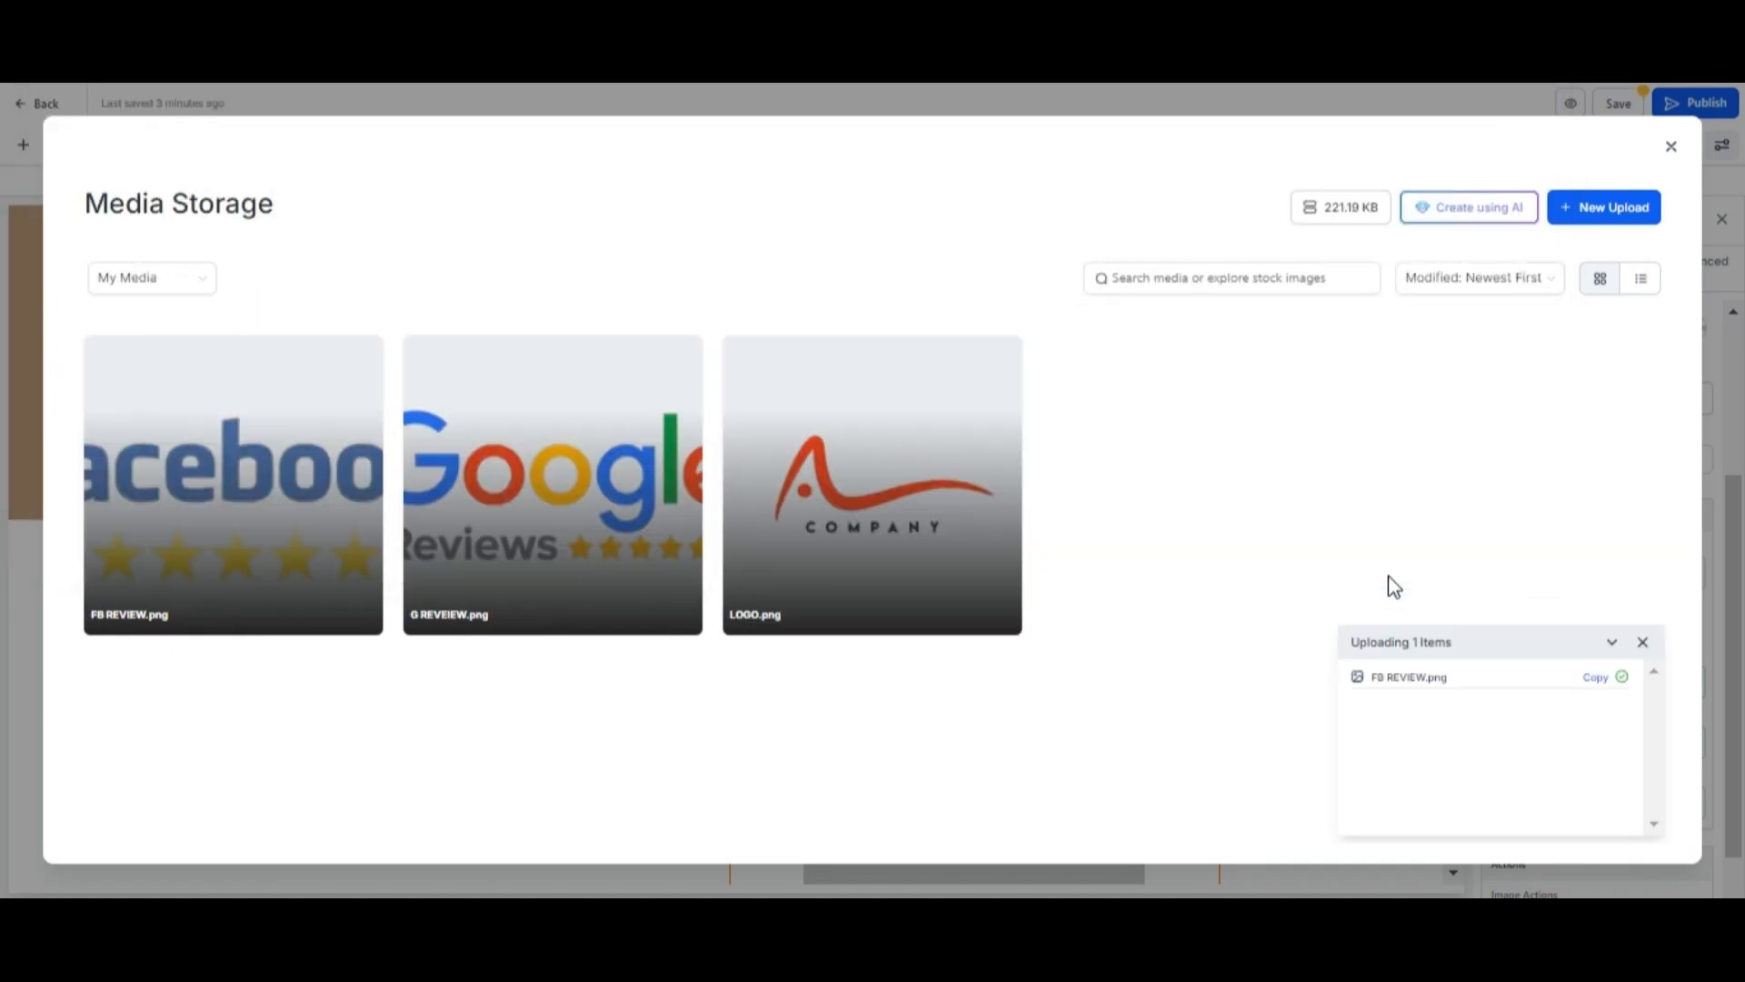
{"action": "left_click", "coordinate": [258, 472]}
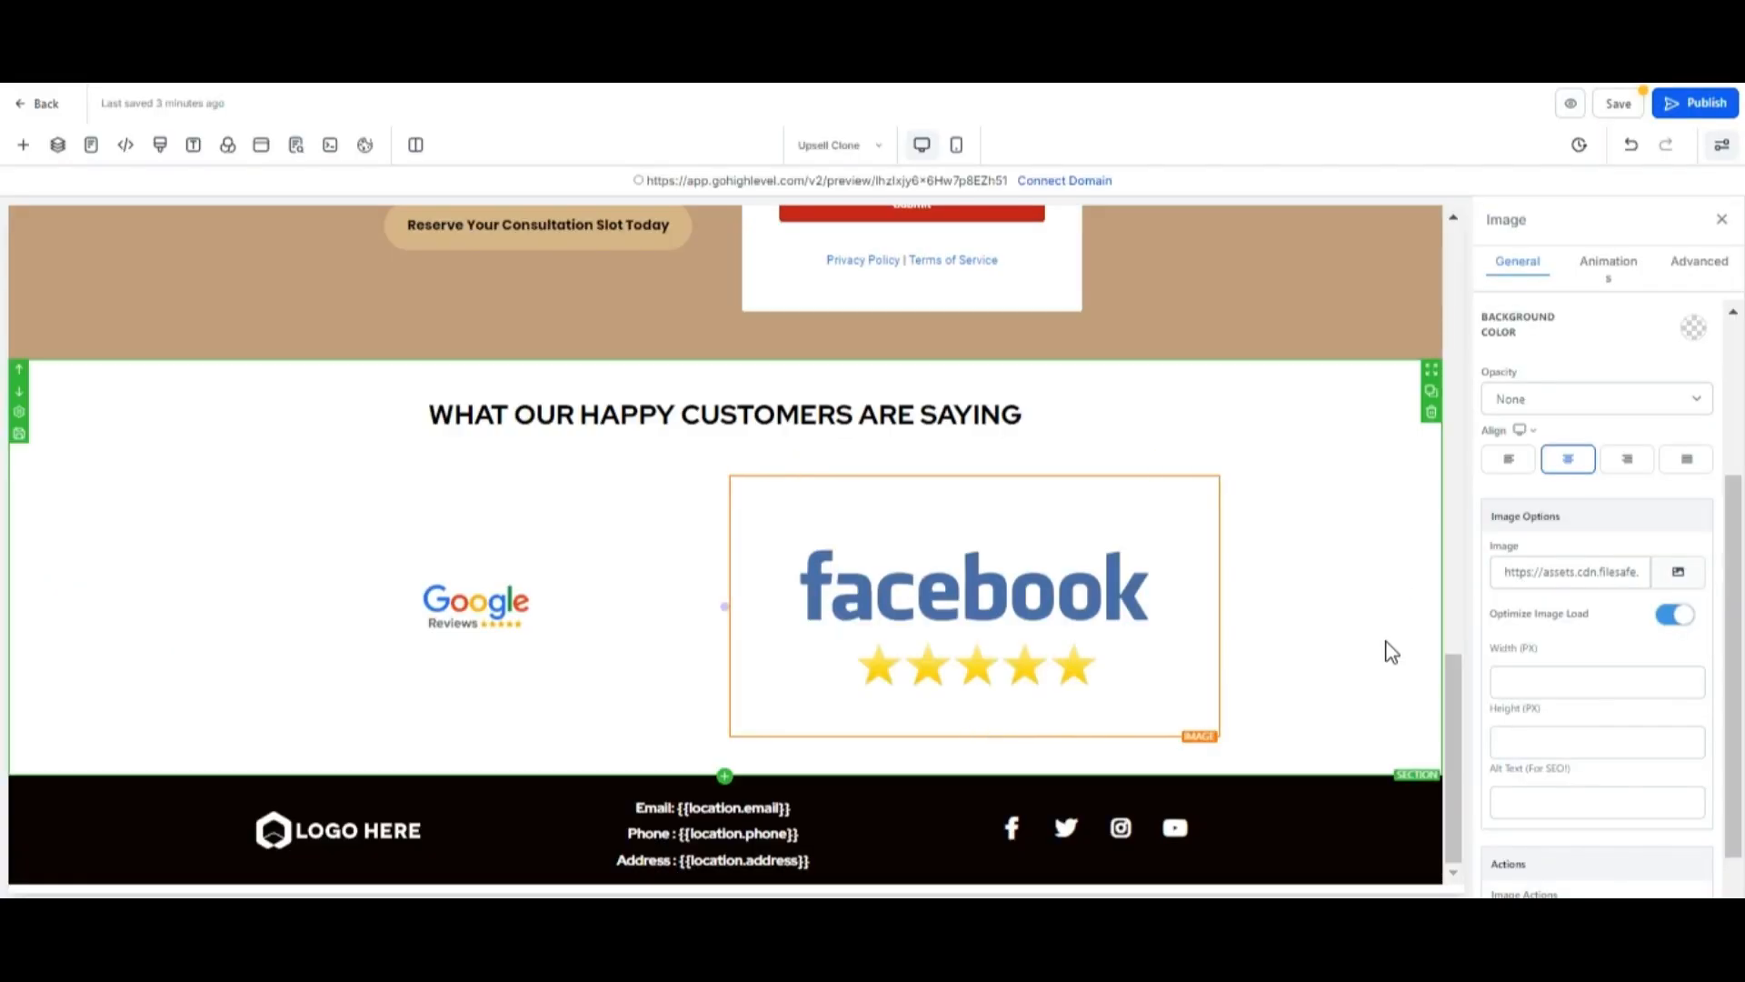
Set the Facebook review image's width to 150 px and height to 100 px.
{"action": "left_click", "coordinate": [1519, 677]}
{"action": "type", "text": "150"}
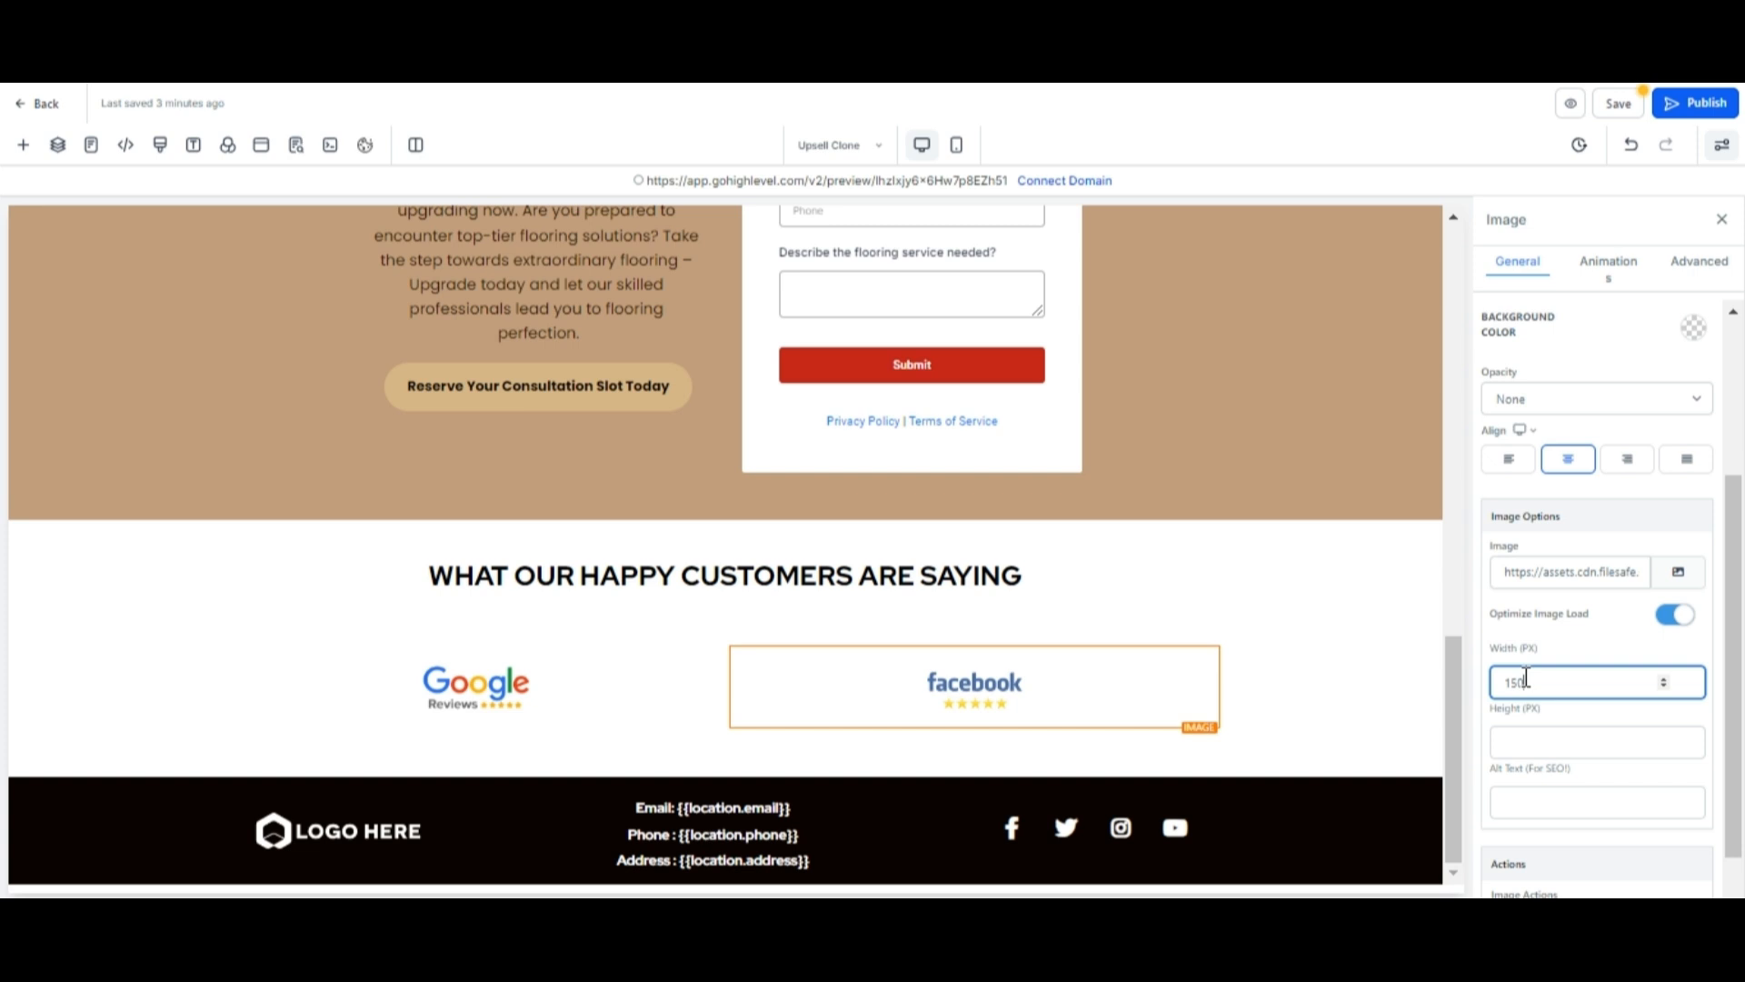
{"action": "left_click", "coordinate": [1533, 746]}
{"action": "type", "text": "100"}
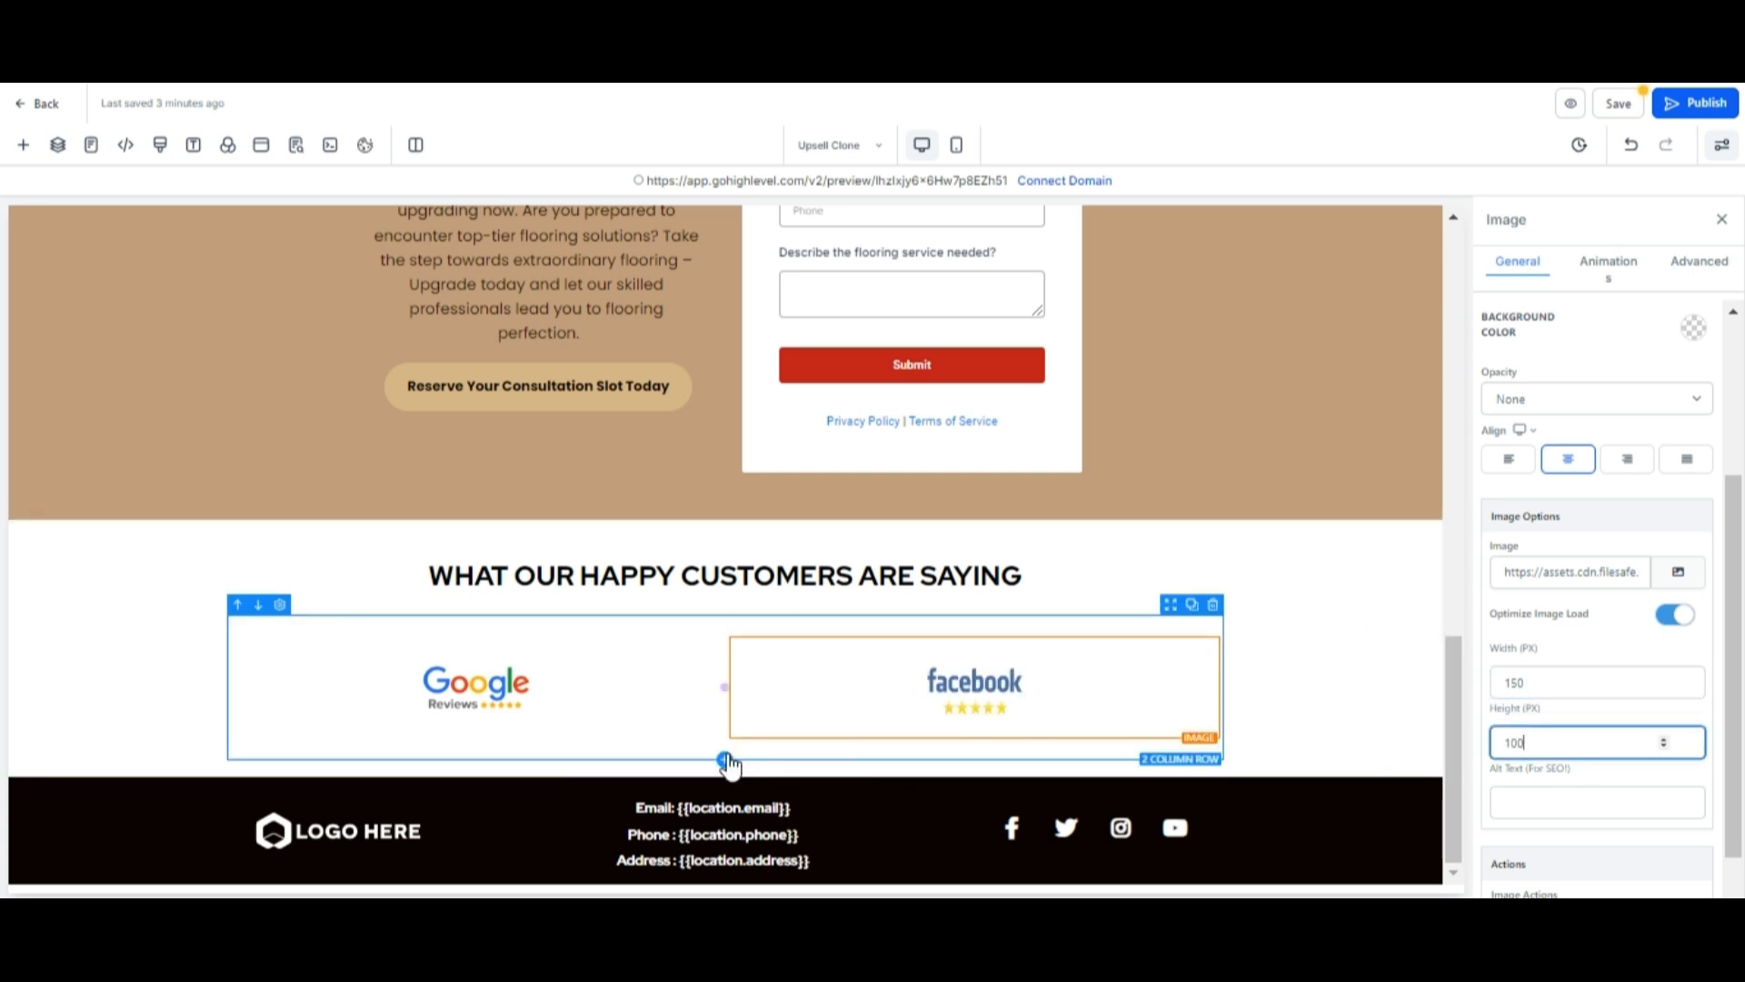
Add a three-column row below the review images and place a headline in its first column.
{"action": "left_click", "coordinate": [725, 761]}
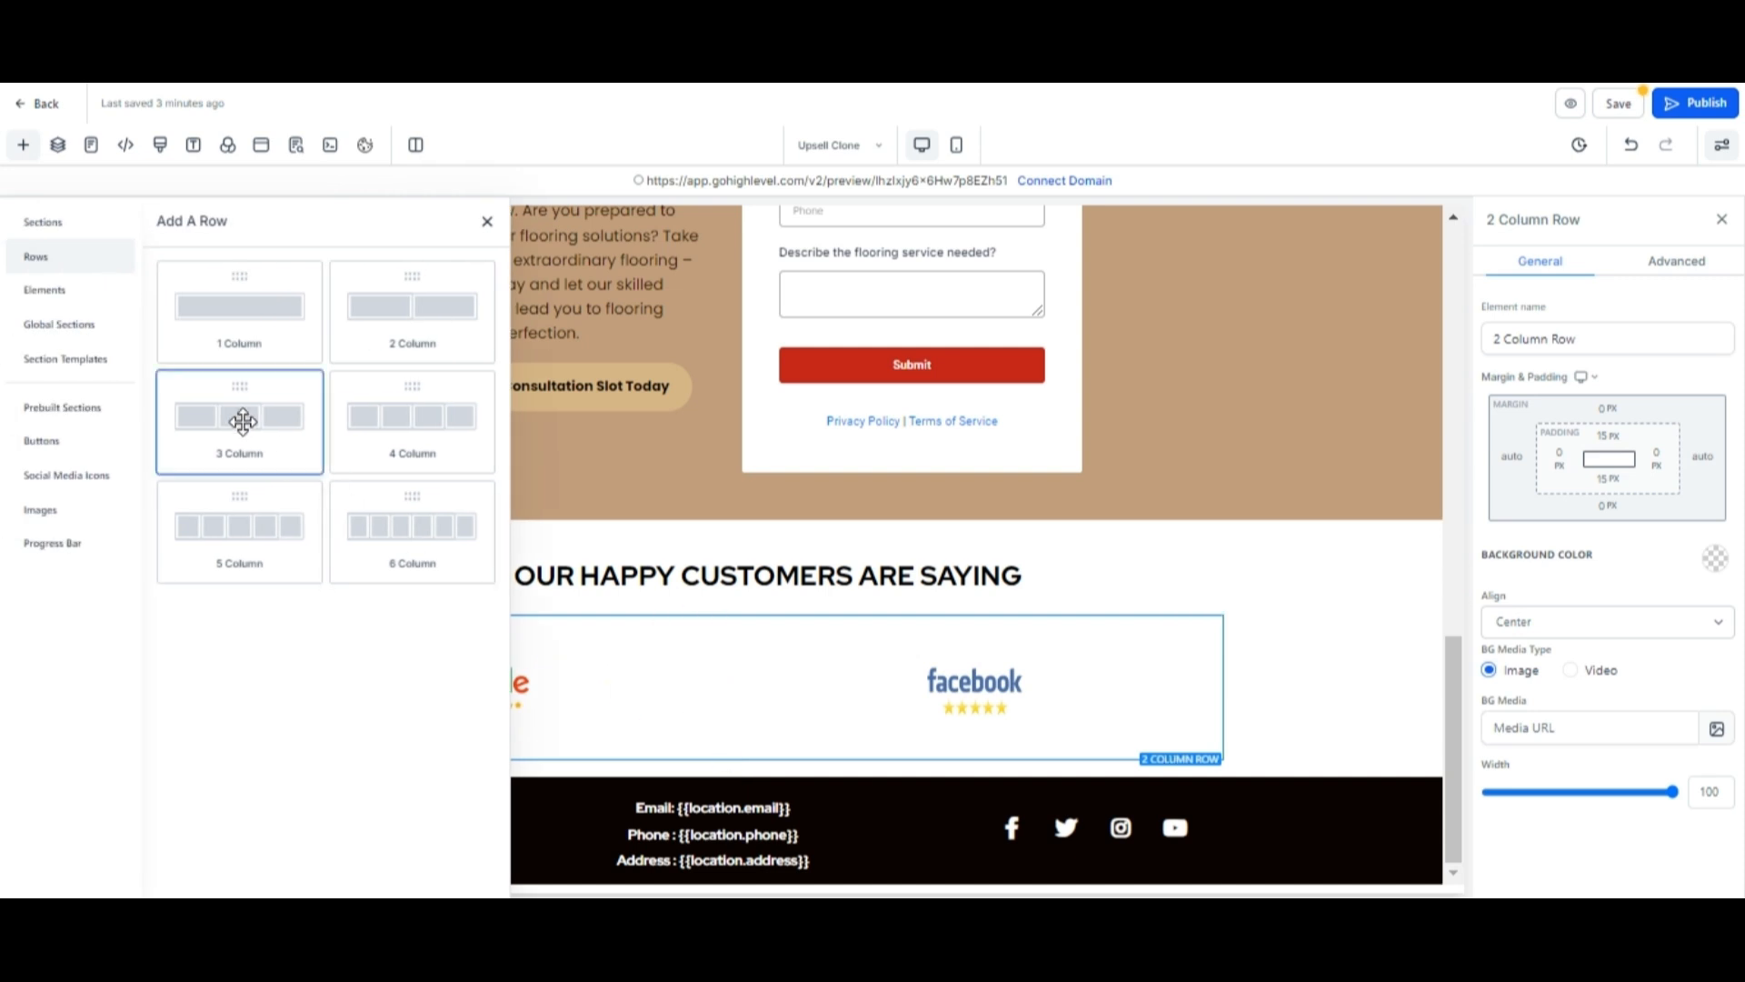
{"action": "left_click", "coordinate": [242, 421]}
{"action": "left_click", "coordinate": [393, 695]}
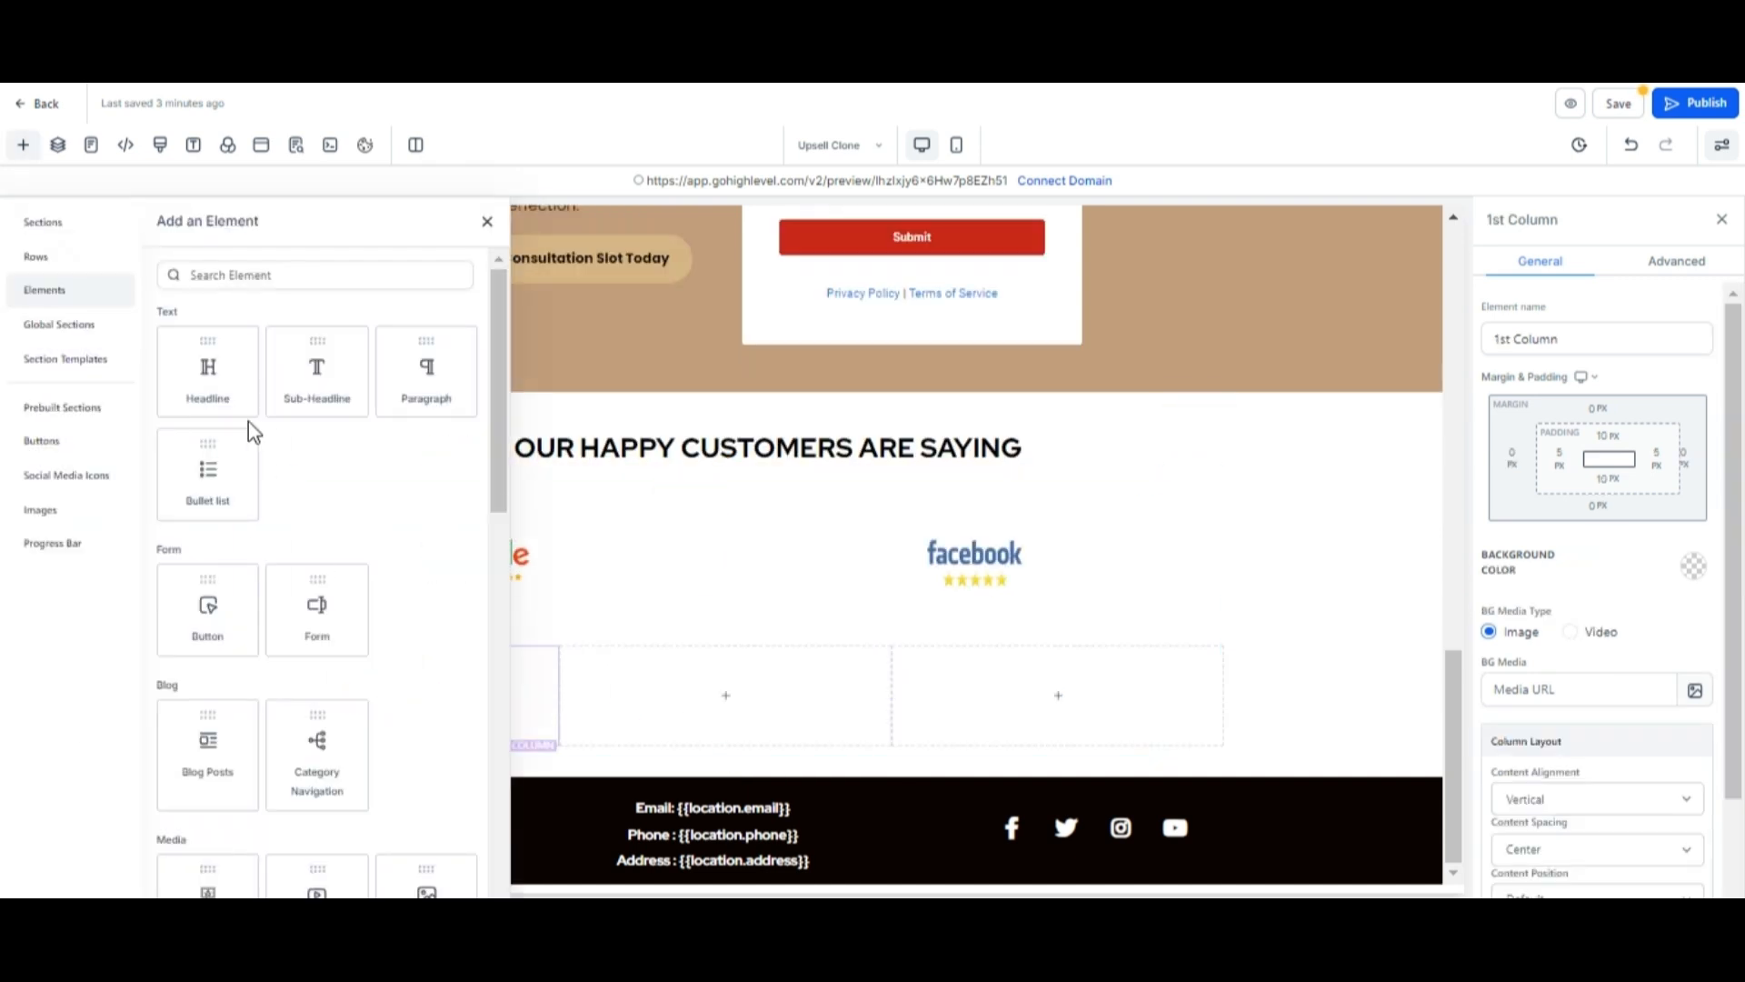
{"action": "left_click", "coordinate": [223, 370]}
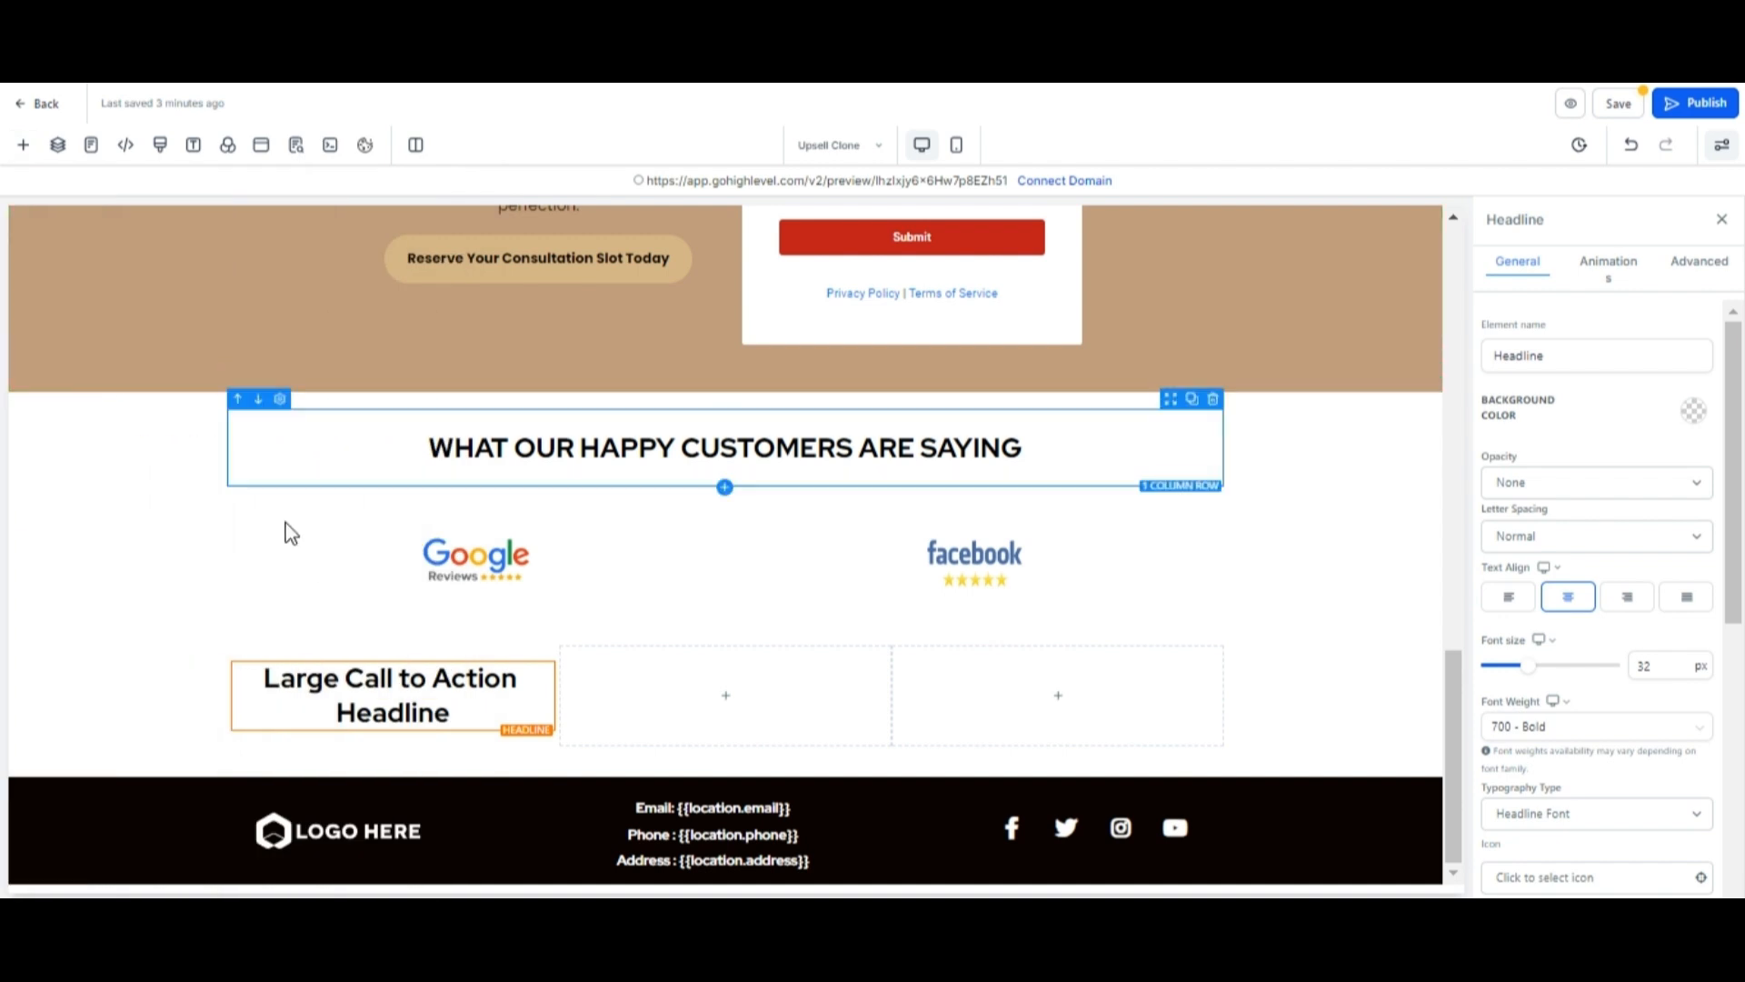
Replace the new headline's text with the reviewer name "John Doe".
{"action": "left_click", "coordinate": [471, 718]}
{"action": "key", "text": "BackSpace"}
{"action": "key", "text": "BackSpace"}
{"action": "key", "text": "BackSpace"}
{"action": "key", "text": "BackSpace"}
{"action": "key", "text": "BackSpace"}
{"action": "key", "text": "BackSpace"}
{"action": "key", "text": "BackSpace"}
{"action": "key", "text": "BackSpace"}
{"action": "key", "text": "BackSpace"}
{"action": "key", "text": "BackSpace"}
{"action": "key", "text": "BackSpace"}
{"action": "key", "text": "BackSpace"}
{"action": "key", "text": "BackSpace"}
{"action": "key", "text": "BackSpace"}
{"action": "key", "text": "BackSpace"}
{"action": "key", "text": "BackSpace"}
{"action": "key", "text": "BackSpace"}
{"action": "key", "text": "BackSpace"}
{"action": "key", "text": "BackSpace"}
{"action": "key", "text": "BackSpace"}
{"action": "key", "text": "BackSpace"}
{"action": "key", "text": "BackSpace"}
{"action": "key", "text": "BackSpace"}
{"action": "key", "text": "BackSpace"}
{"action": "key", "text": "BackSpace"}
{"action": "key", "text": "BackSpace"}
{"action": "key", "text": "BackSpace"}
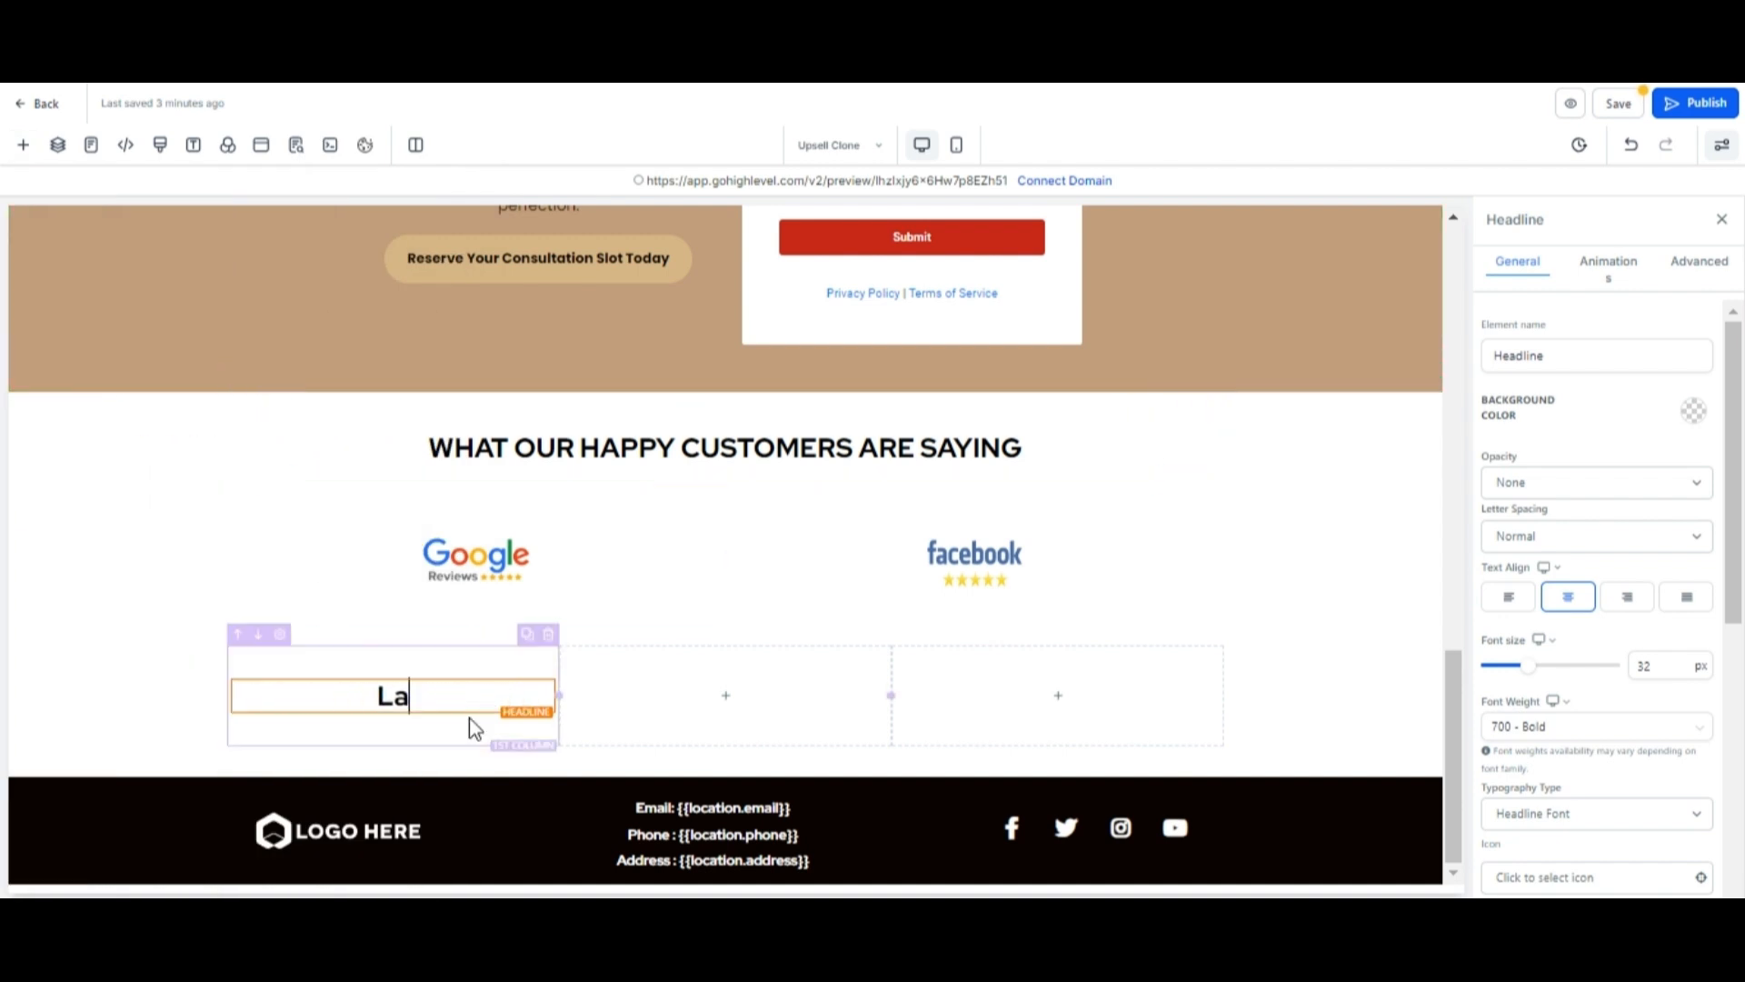
{"action": "type", "text": "John Doe"}
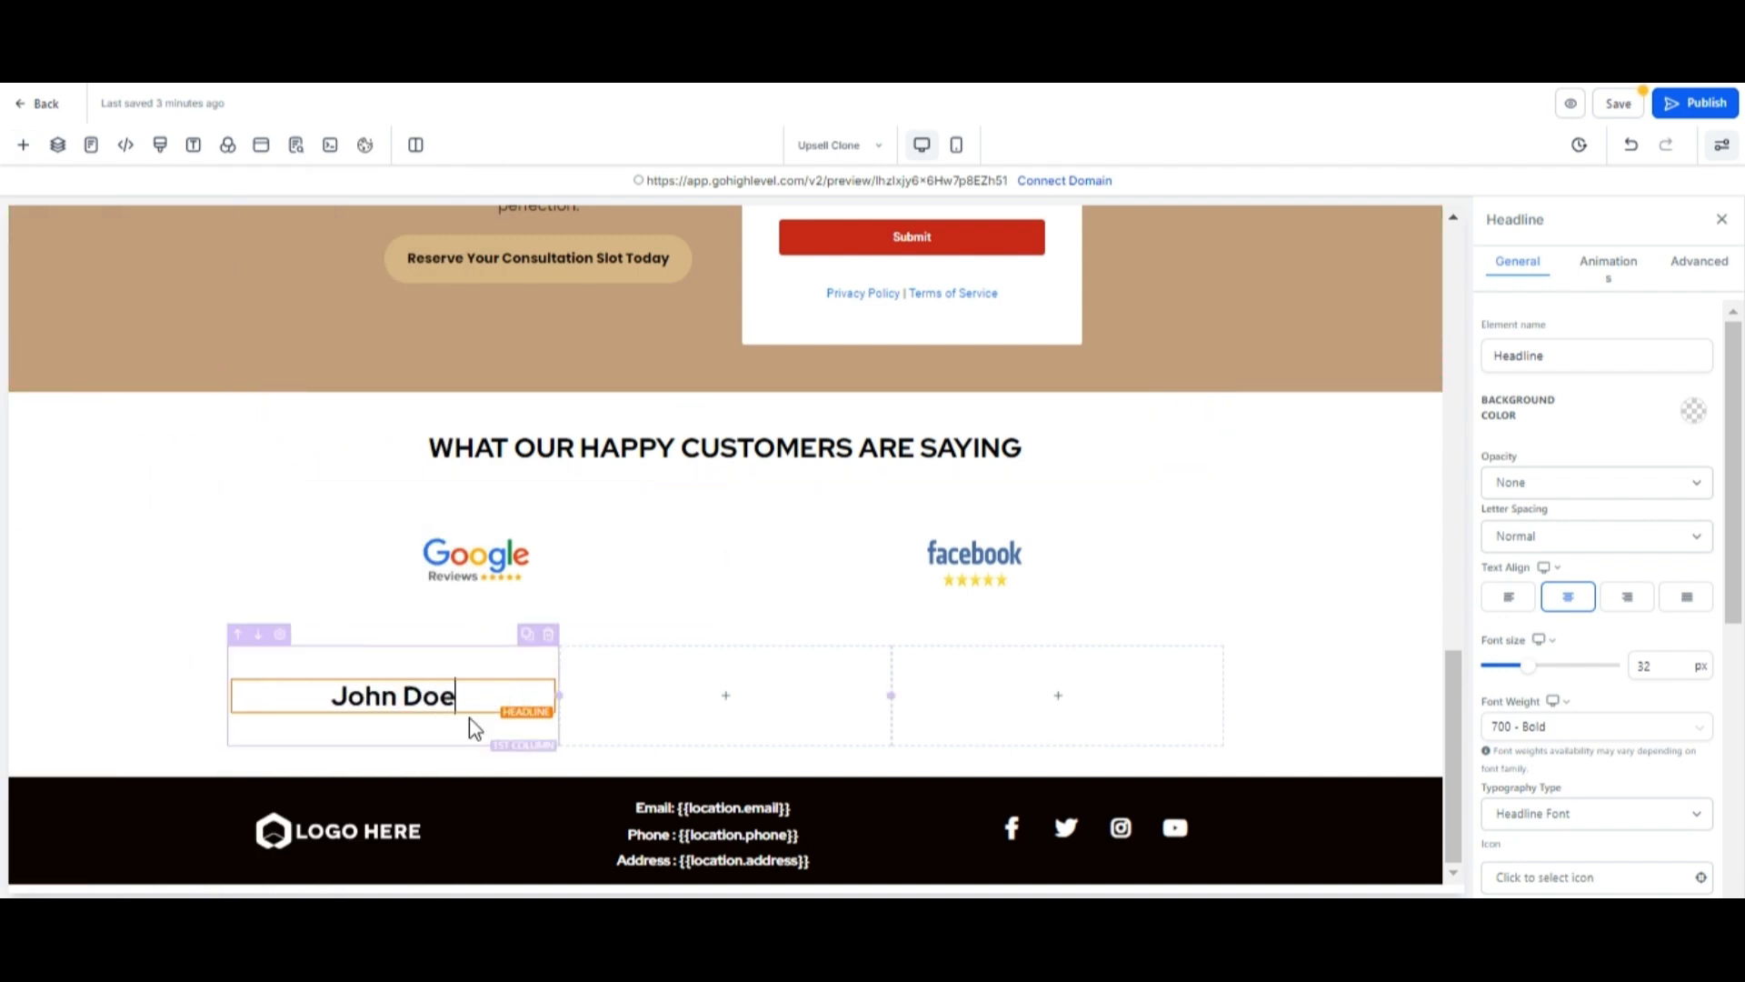
Add a sub-headline below the name headline and clear its placeholder text.
{"action": "left_click", "coordinate": [418, 727]}
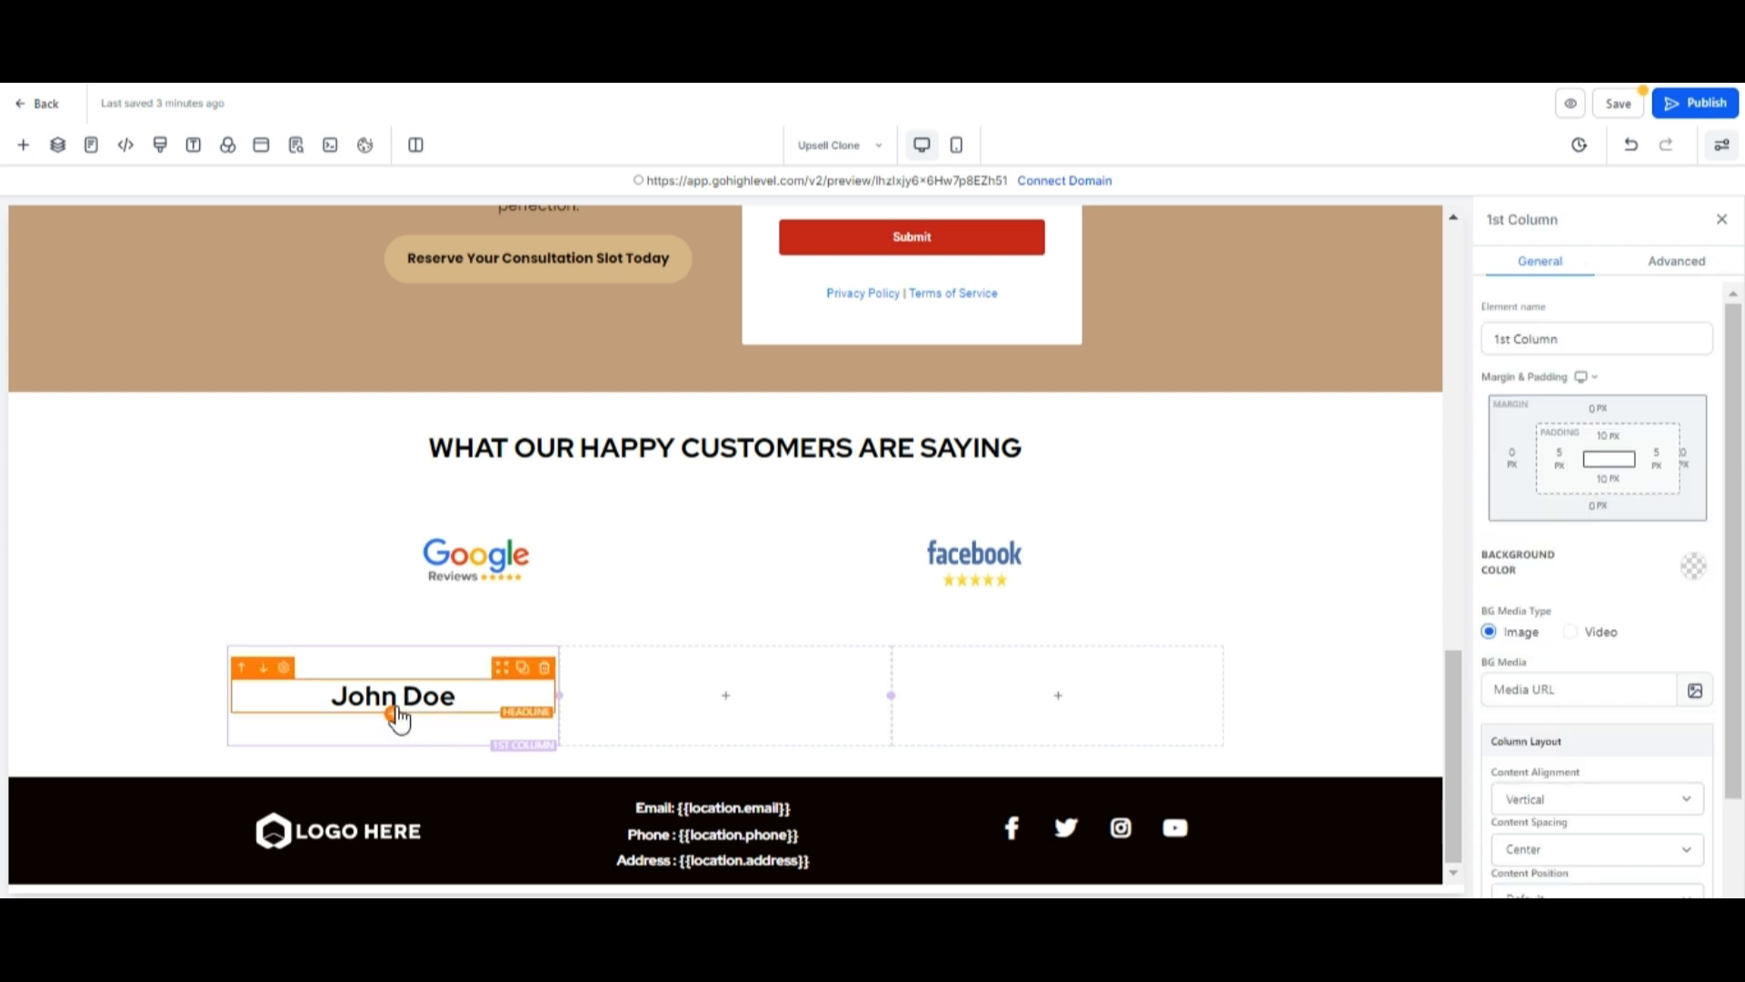
{"action": "left_click", "coordinate": [393, 714]}
{"action": "left_click", "coordinate": [315, 367]}
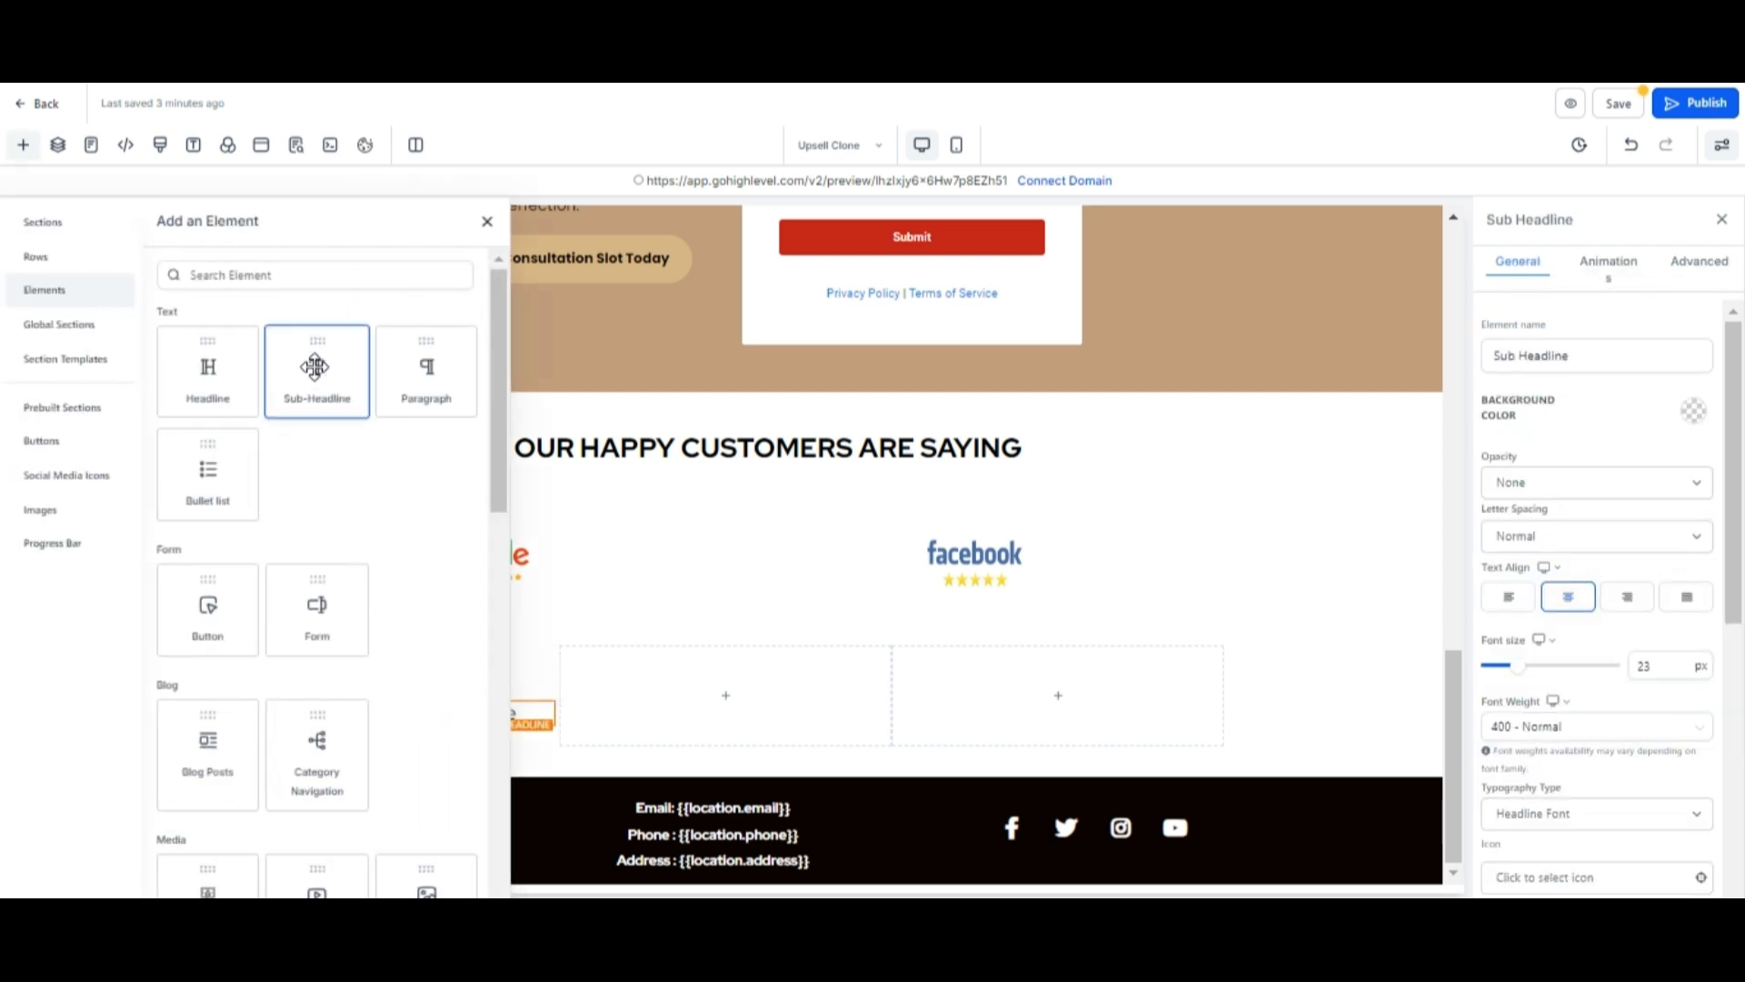
{"action": "left_click", "coordinate": [520, 713]}
{"action": "triple_click", "coordinate": [519, 713]}
{"action": "key", "text": "BackSpace"}
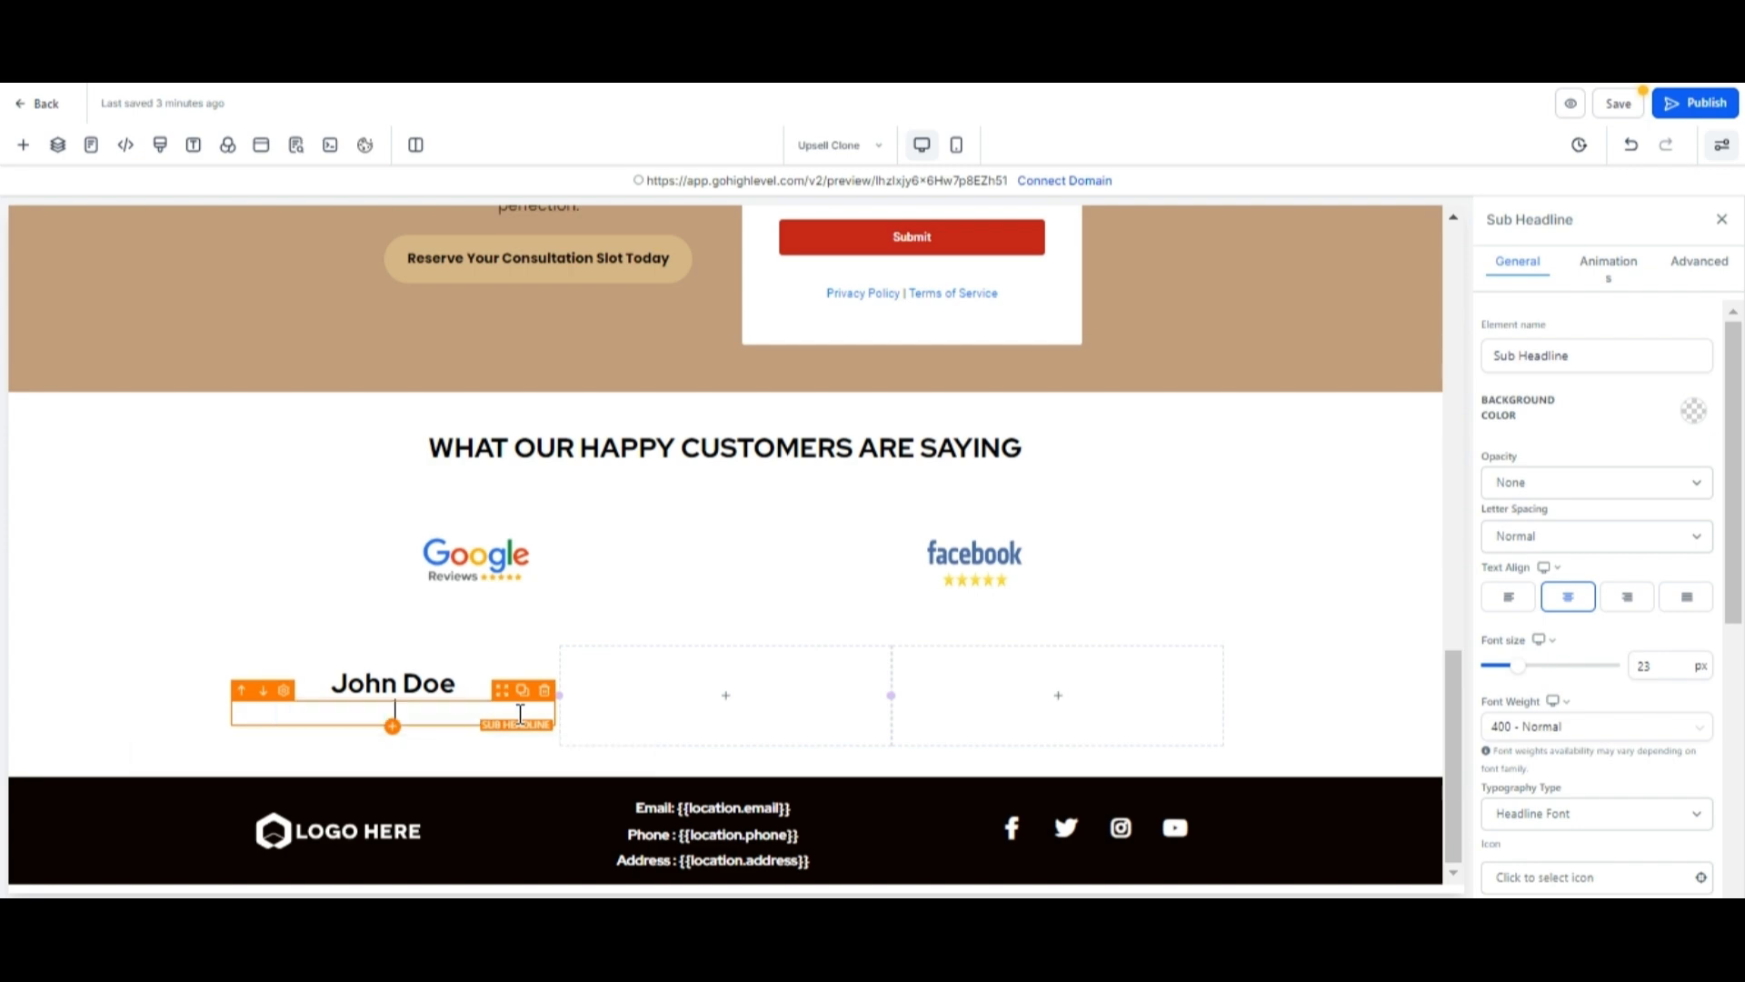
Copy the first two sentences of the consultation paragraph and paste them into the empty sub-headline.
{"action": "scroll", "coordinate": [561, 545], "scroll_direction": "up", "scroll_amount": 7}
{"action": "left_click", "coordinate": [522, 722]}
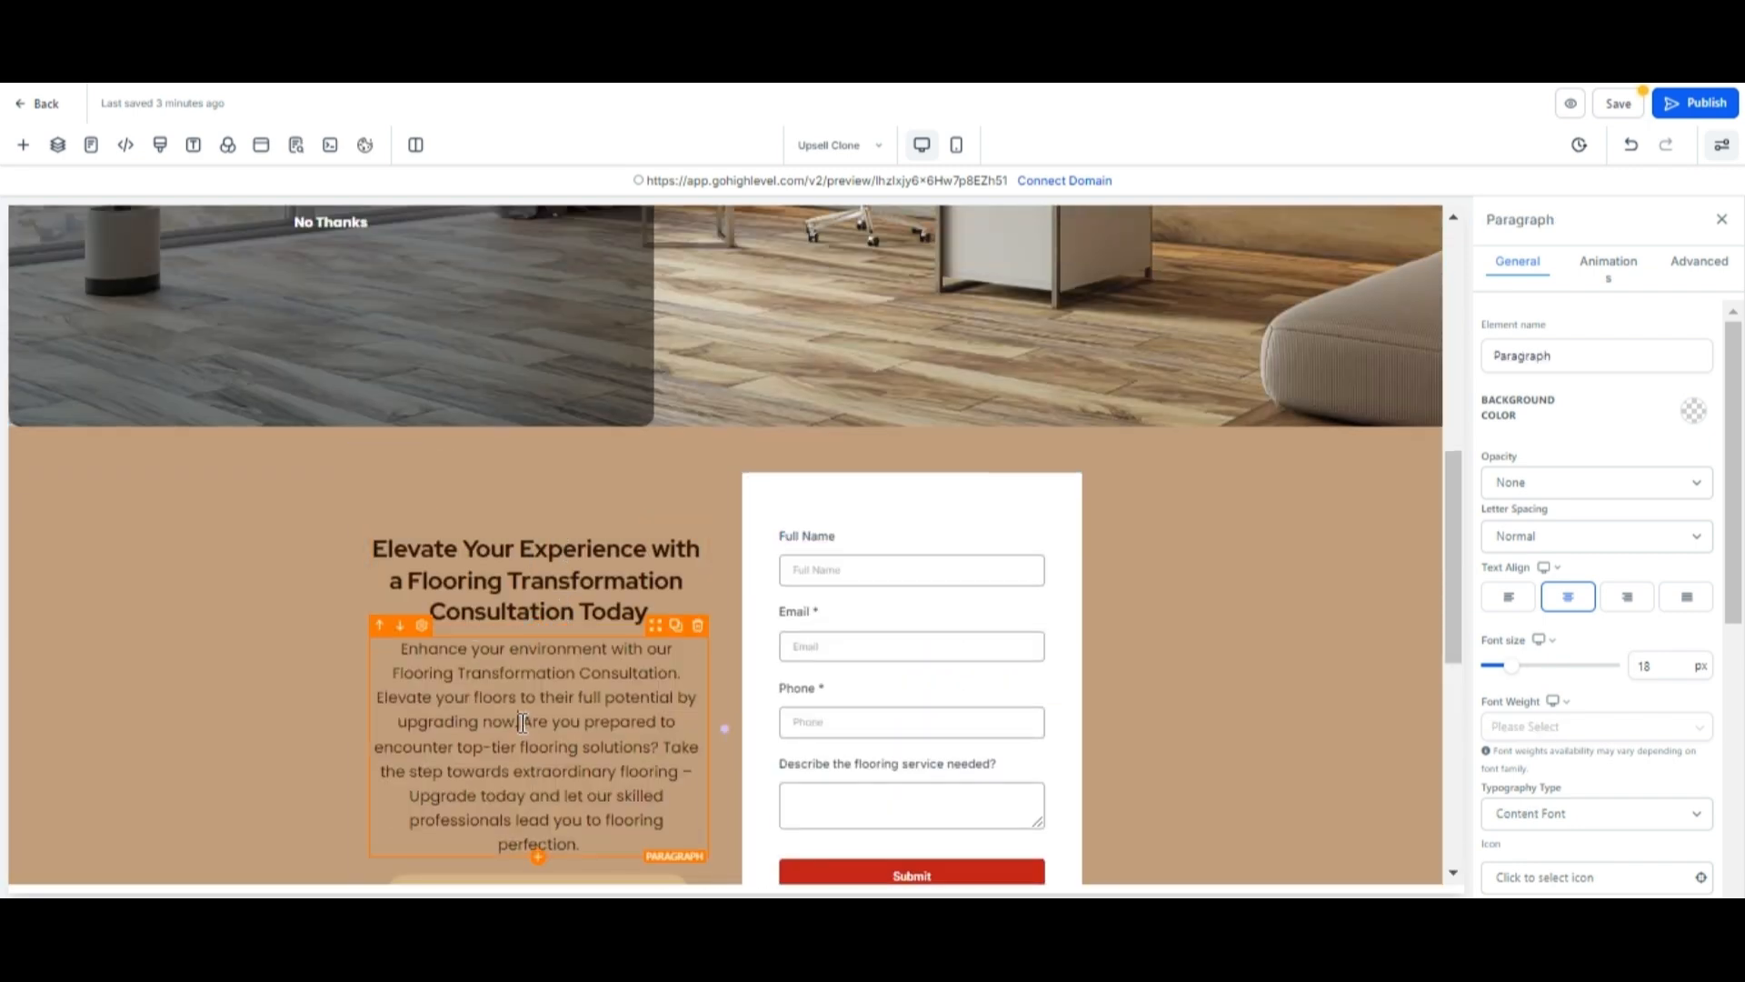
{"action": "left_click_drag", "start_coordinate": [522, 723], "coordinate": [411, 650]}
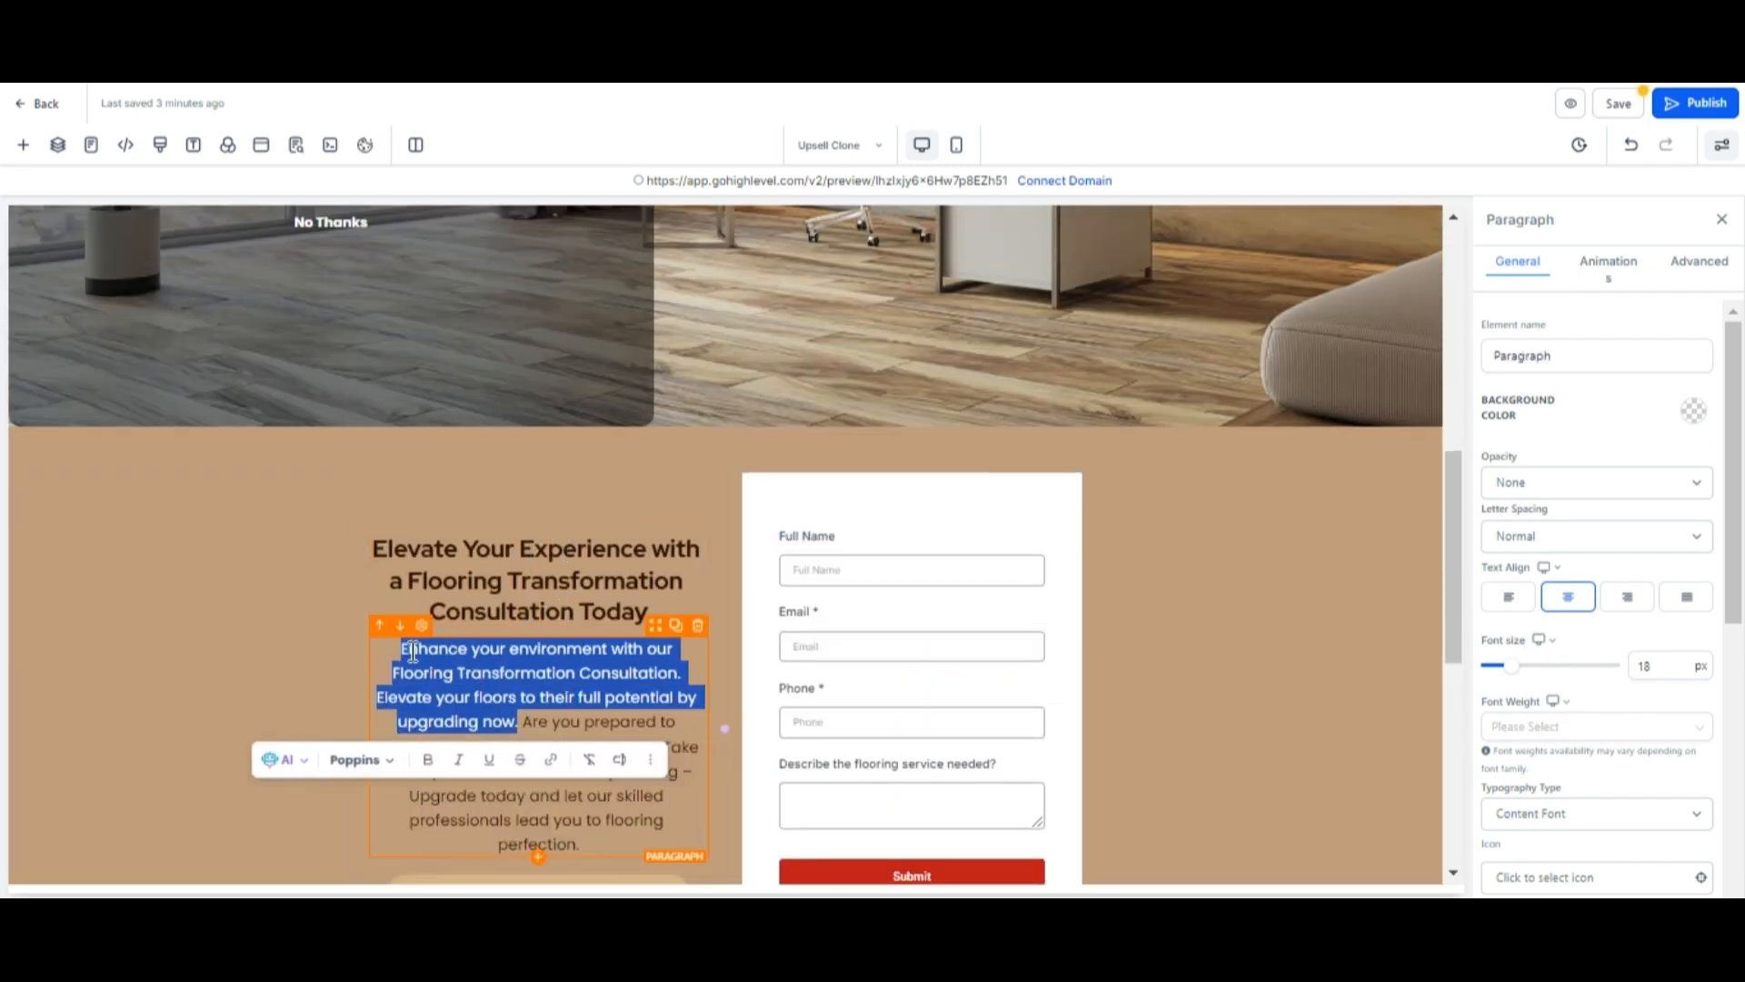
{"action": "right_click", "coordinate": [410, 650]}
{"action": "left_click", "coordinate": [479, 154]}
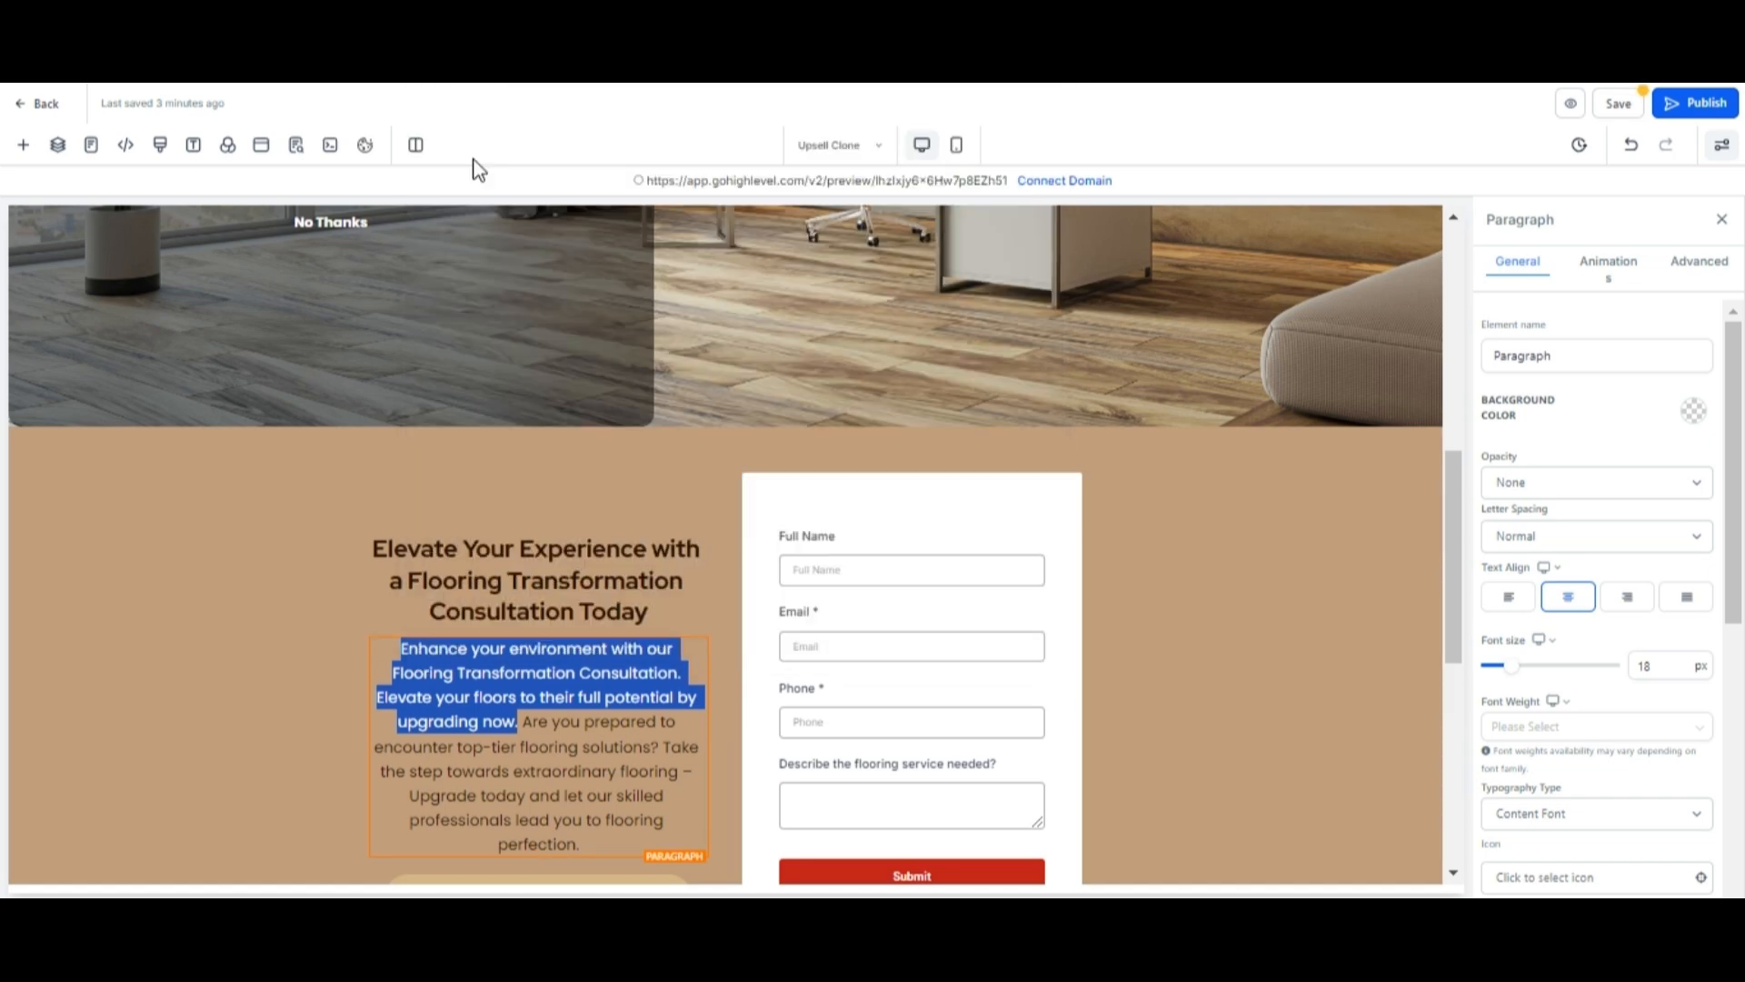
{"action": "scroll", "coordinate": [611, 744], "scroll_direction": "down", "scroll_amount": 5}
{"action": "scroll", "coordinate": [462, 805], "scroll_direction": "down", "scroll_amount": 2}
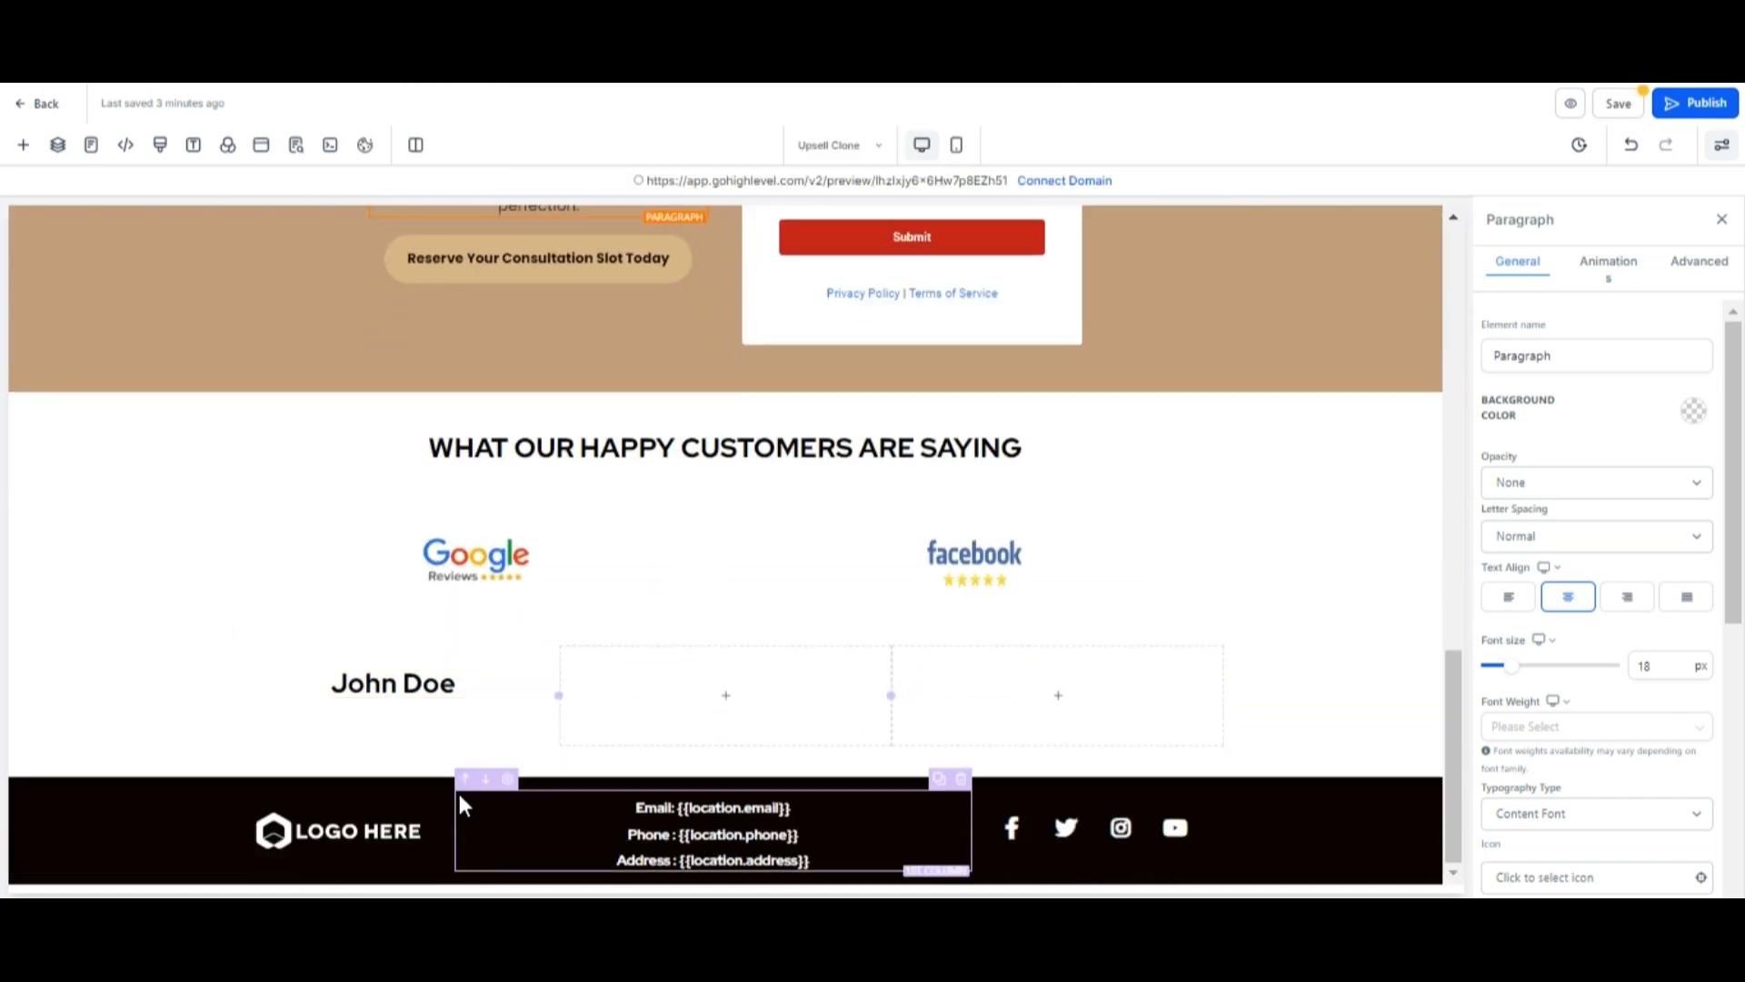
{"action": "left_click", "coordinate": [389, 715]}
{"action": "key", "text": "ctrl+v"}
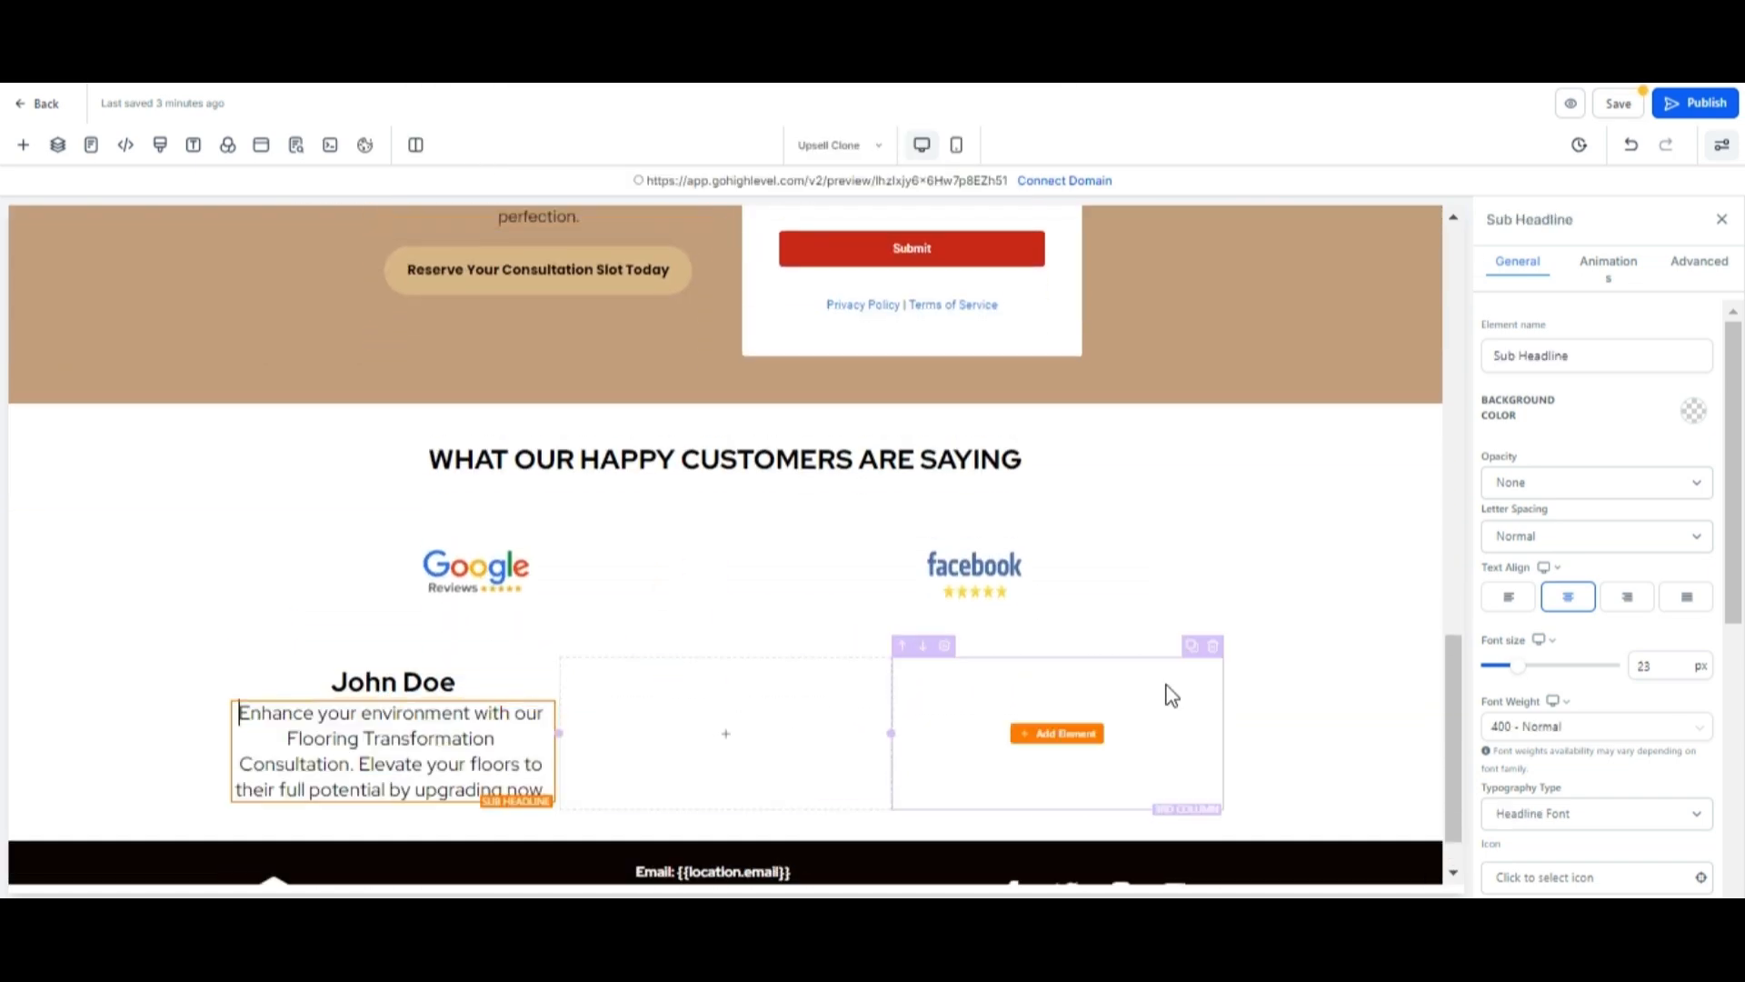
Left-align both the testimonial sub-headline and the name headline.
{"action": "left_click", "coordinate": [1509, 598]}
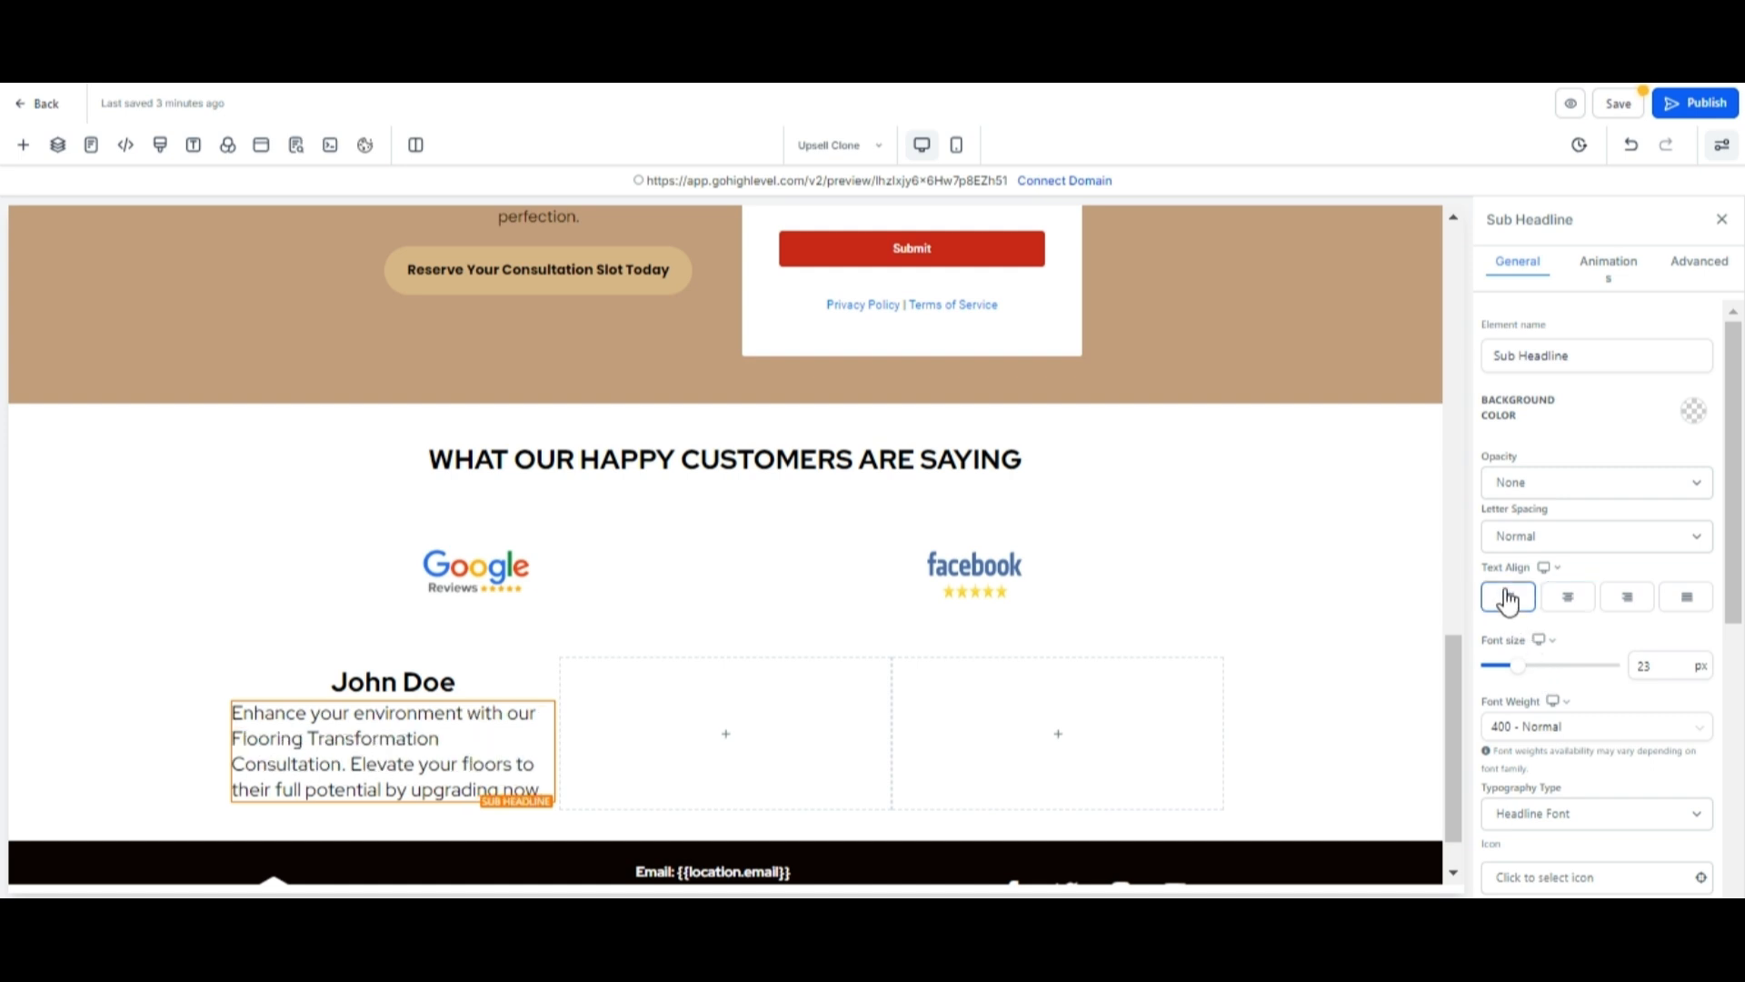
{"action": "left_click", "coordinate": [393, 683]}
{"action": "left_click", "coordinate": [1525, 604]}
{"action": "triple_click", "coordinate": [354, 616]}
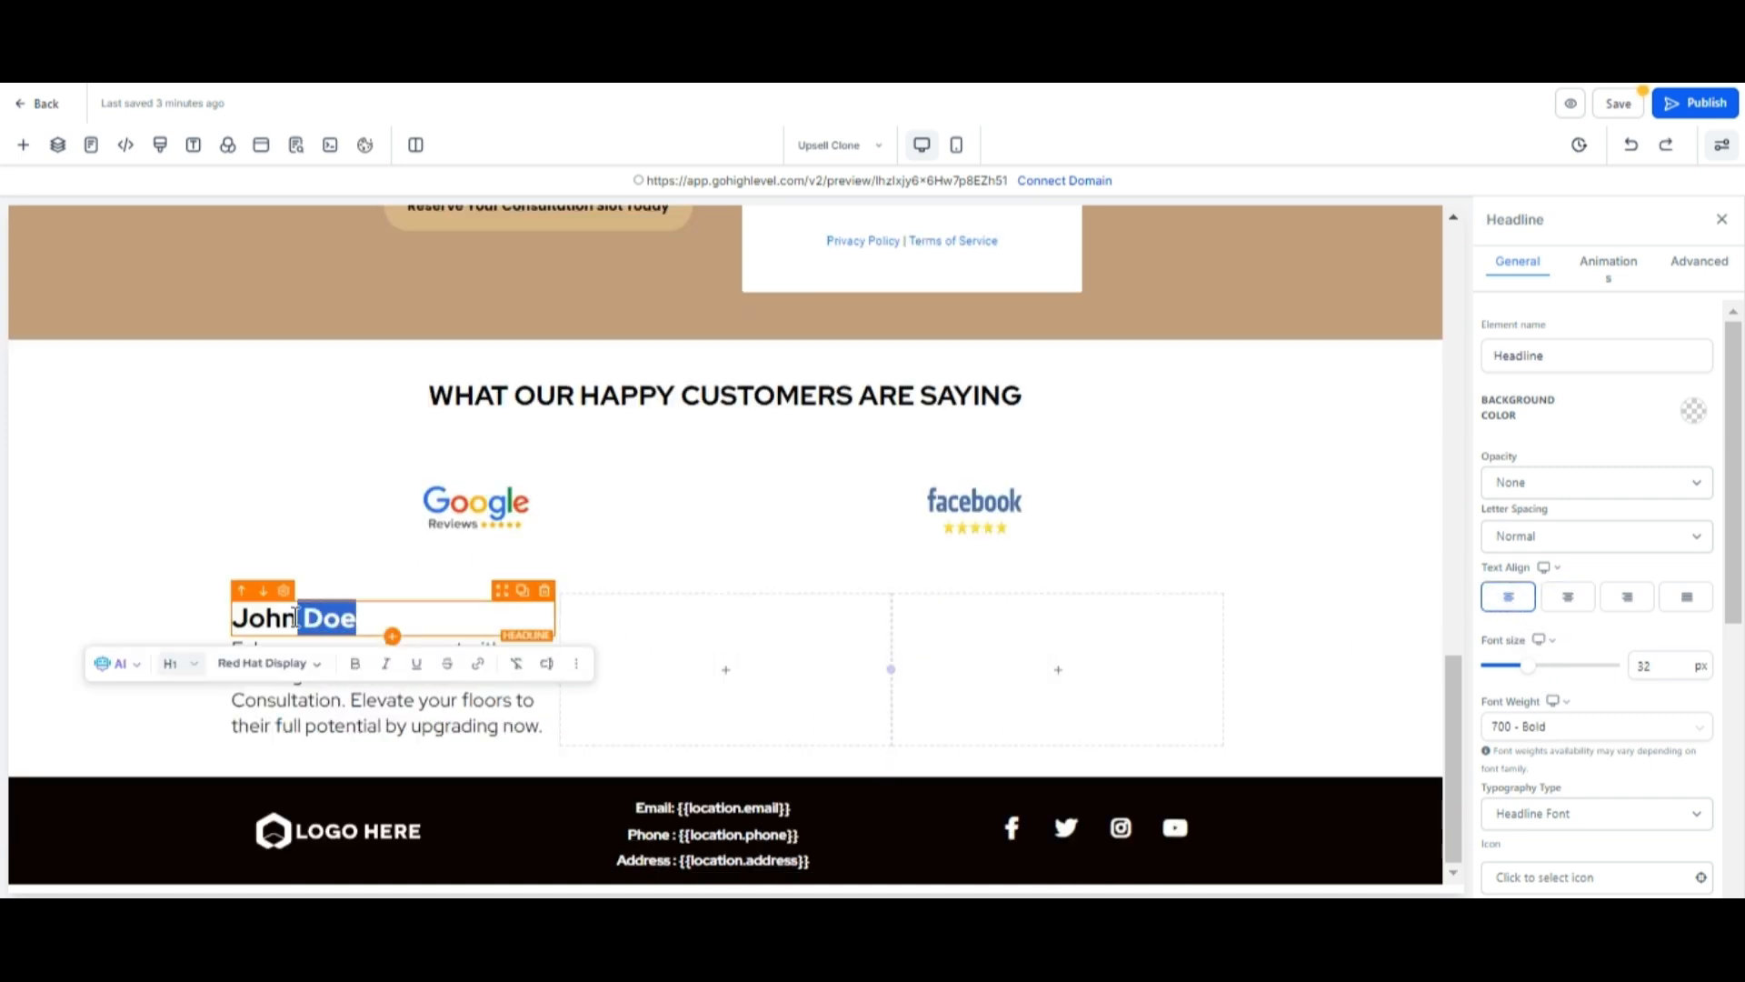
{"action": "left_click", "coordinate": [366, 731]}
{"action": "scroll", "coordinate": [367, 731], "scroll_direction": "down", "scroll_amount": 1}
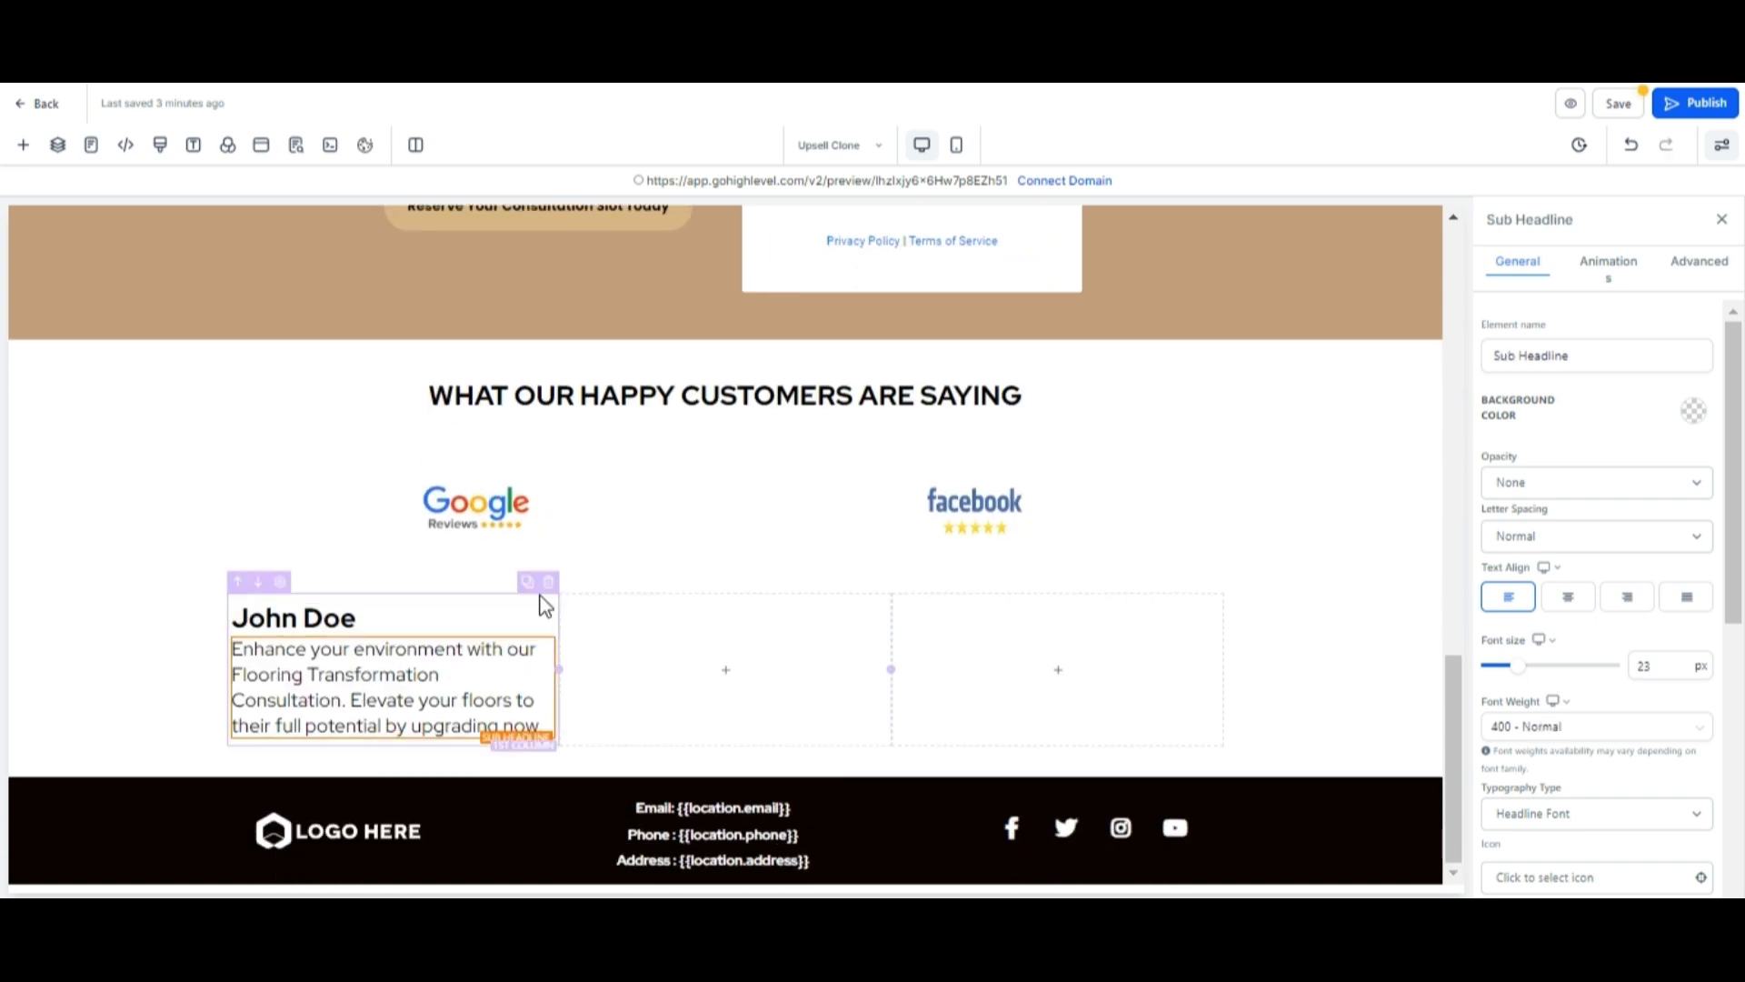
Duplicate the first testimonial column.
{"action": "left_click", "coordinate": [527, 583]}
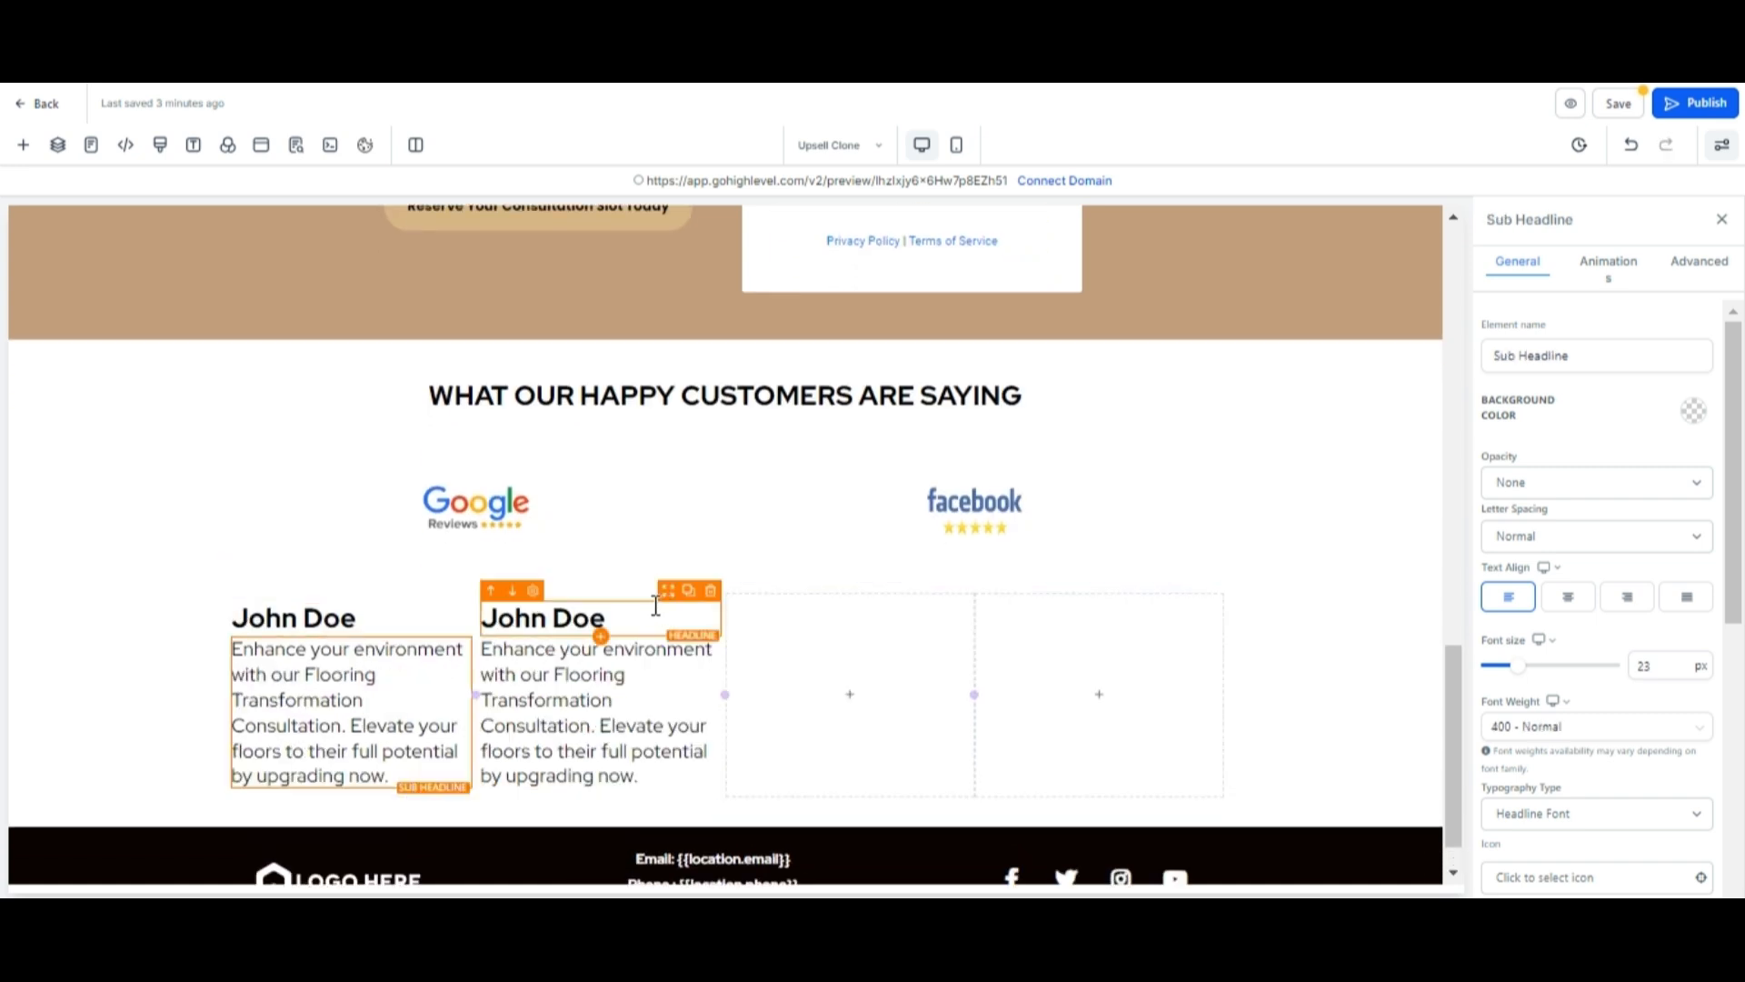
Duplicate the testimonial column once more and delete the two empty columns from the testimonial row.
{"action": "left_click", "coordinate": [444, 582]}
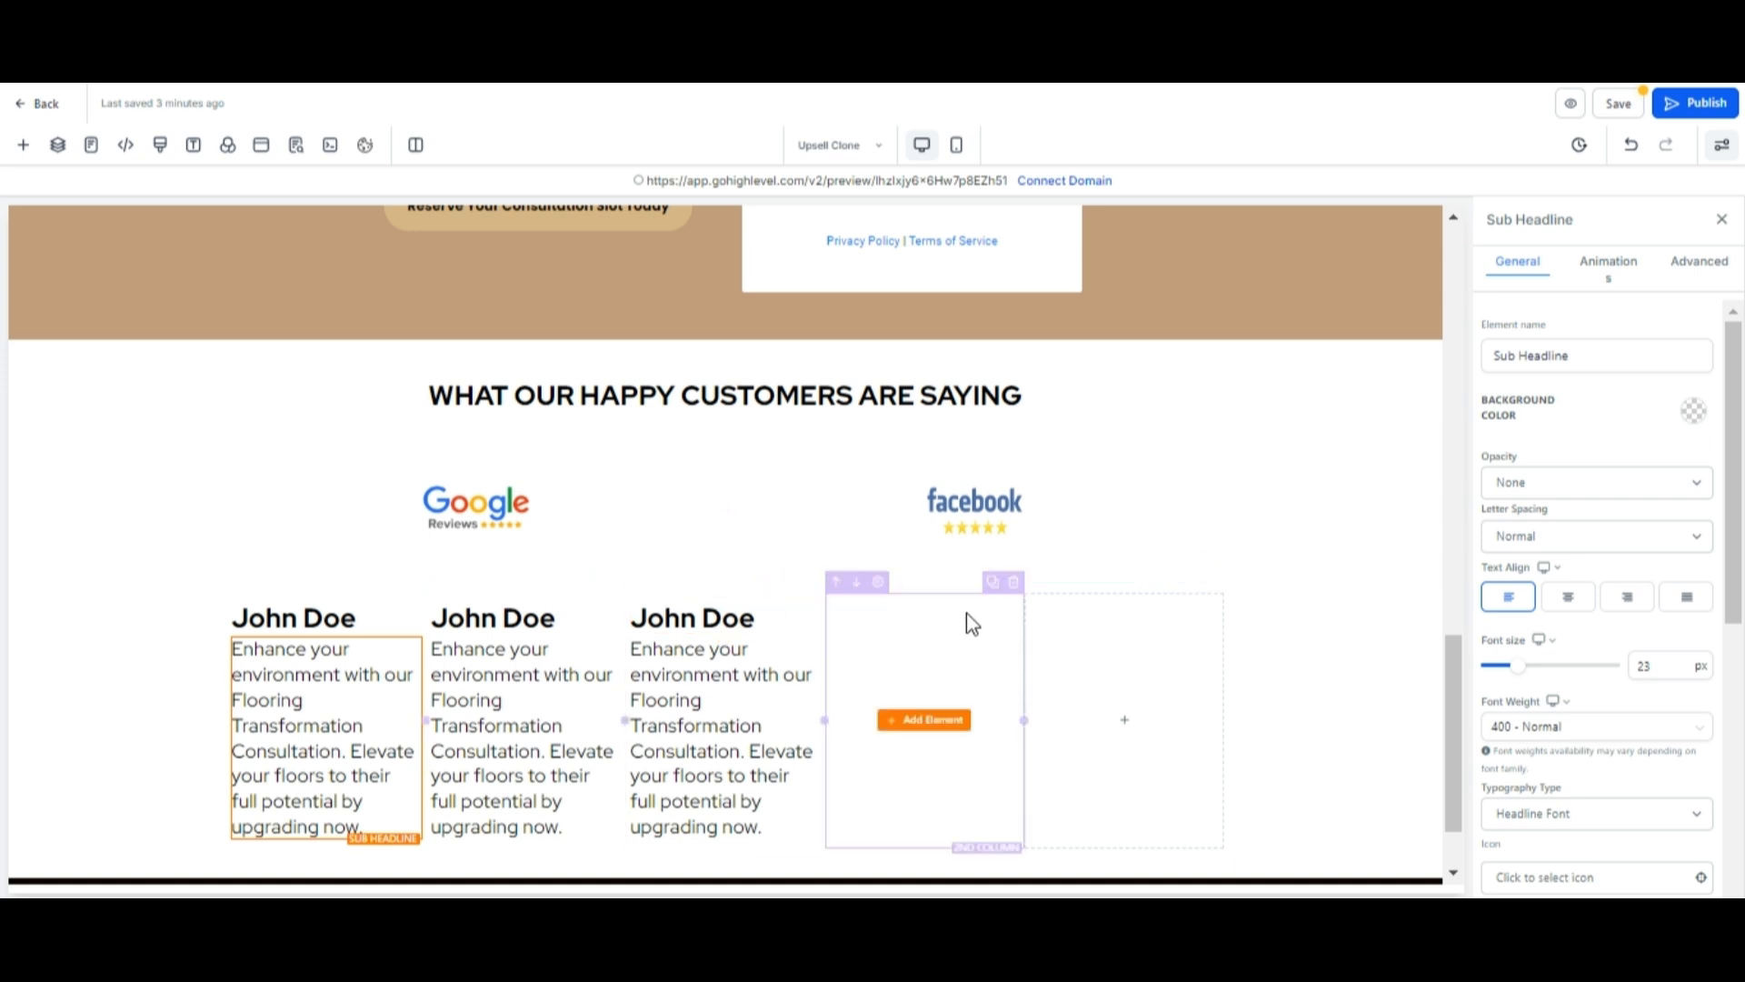
{"action": "left_click", "coordinate": [1016, 584]}
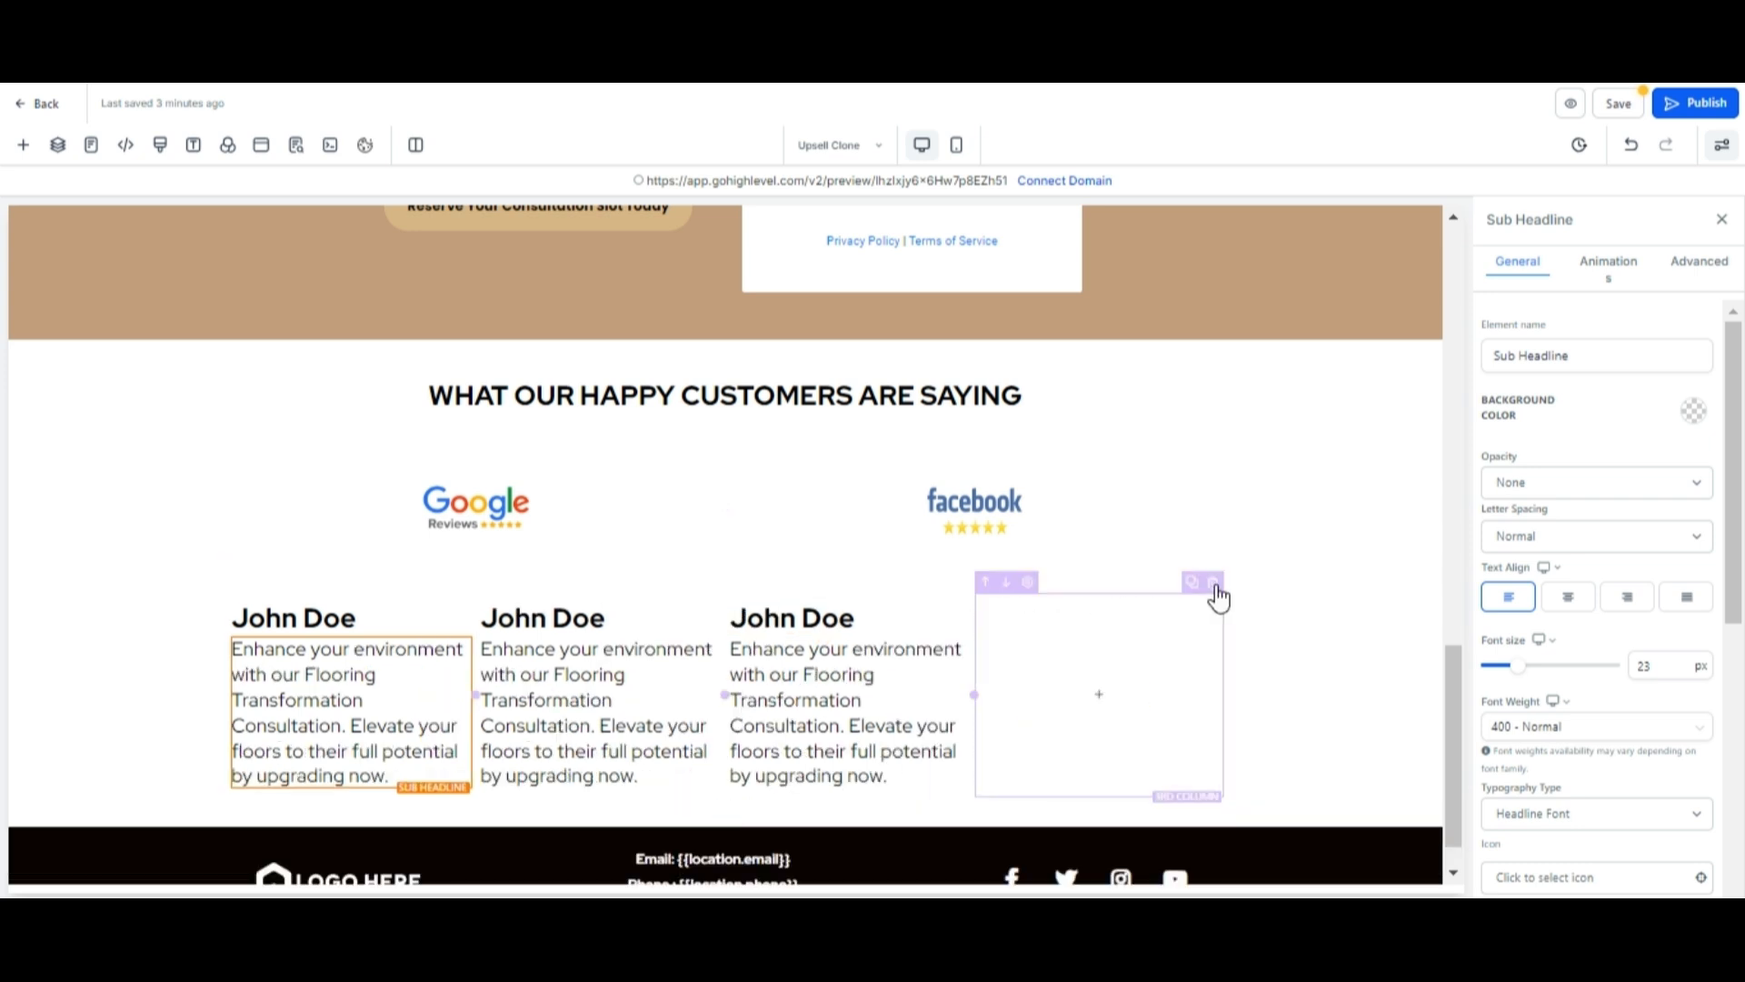
{"action": "left_click", "coordinate": [1214, 582]}
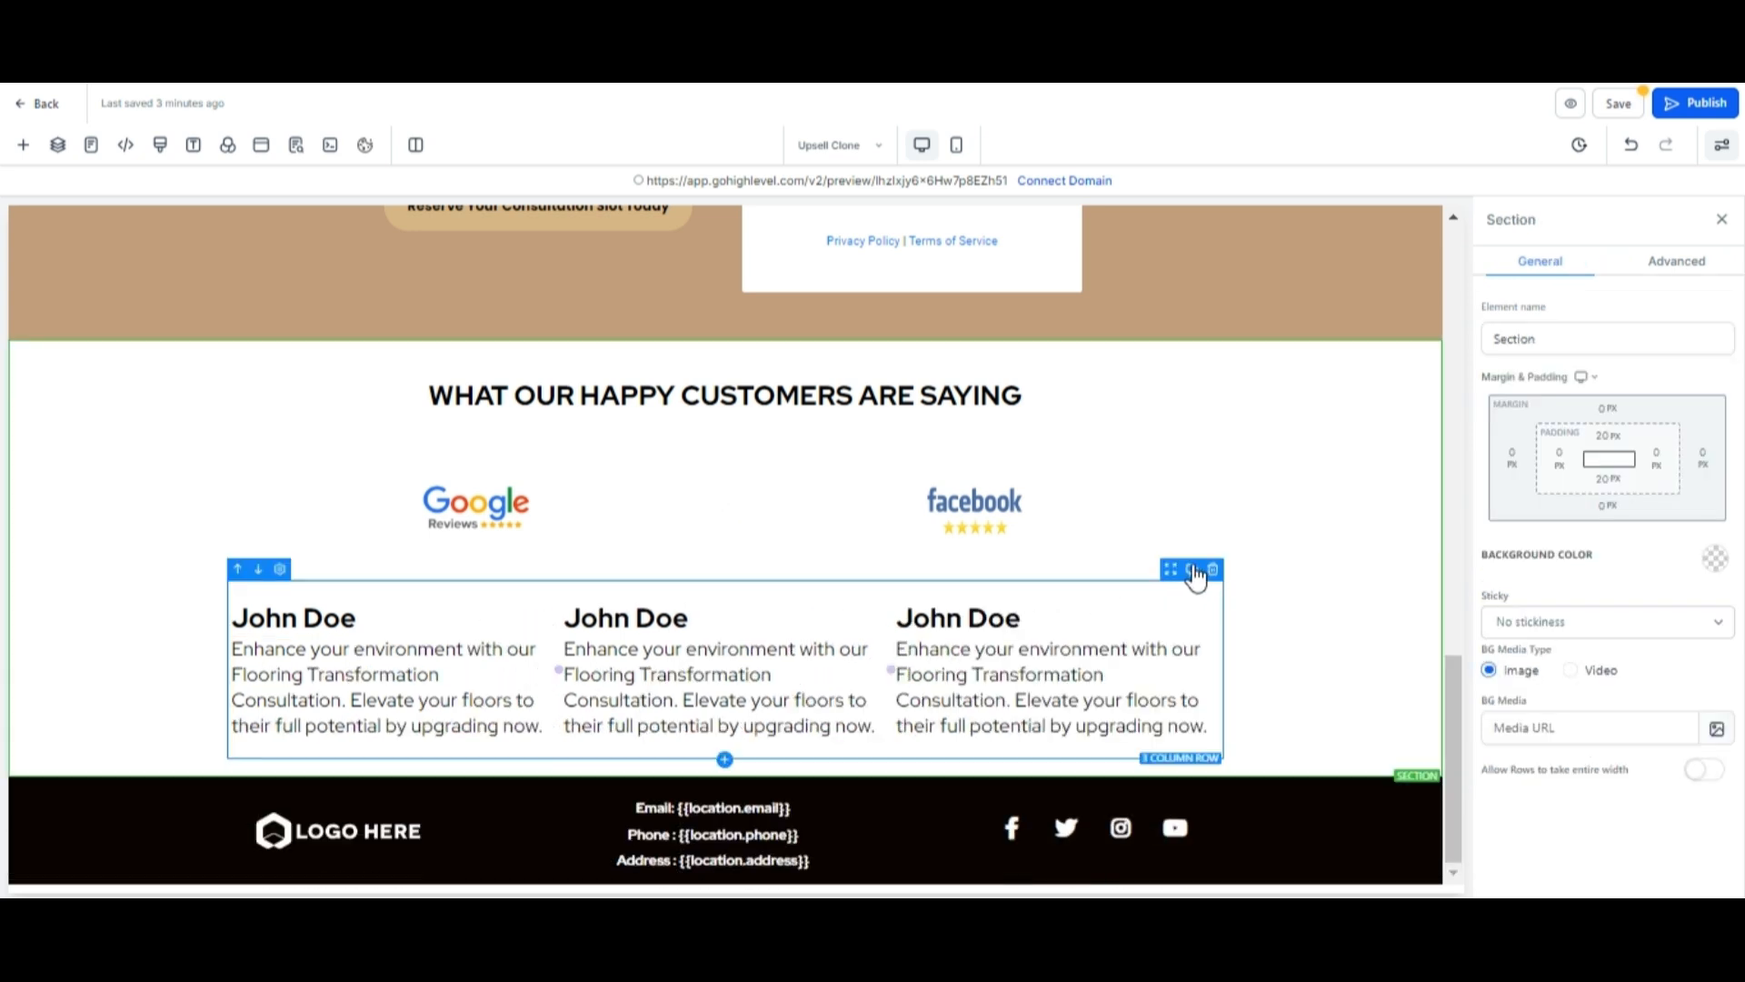
Duplicate the testimonial row to create a second row of three testimonials.
{"action": "left_click", "coordinate": [1191, 568]}
{"action": "scroll", "coordinate": [1272, 637], "scroll_direction": "down", "scroll_amount": 2}
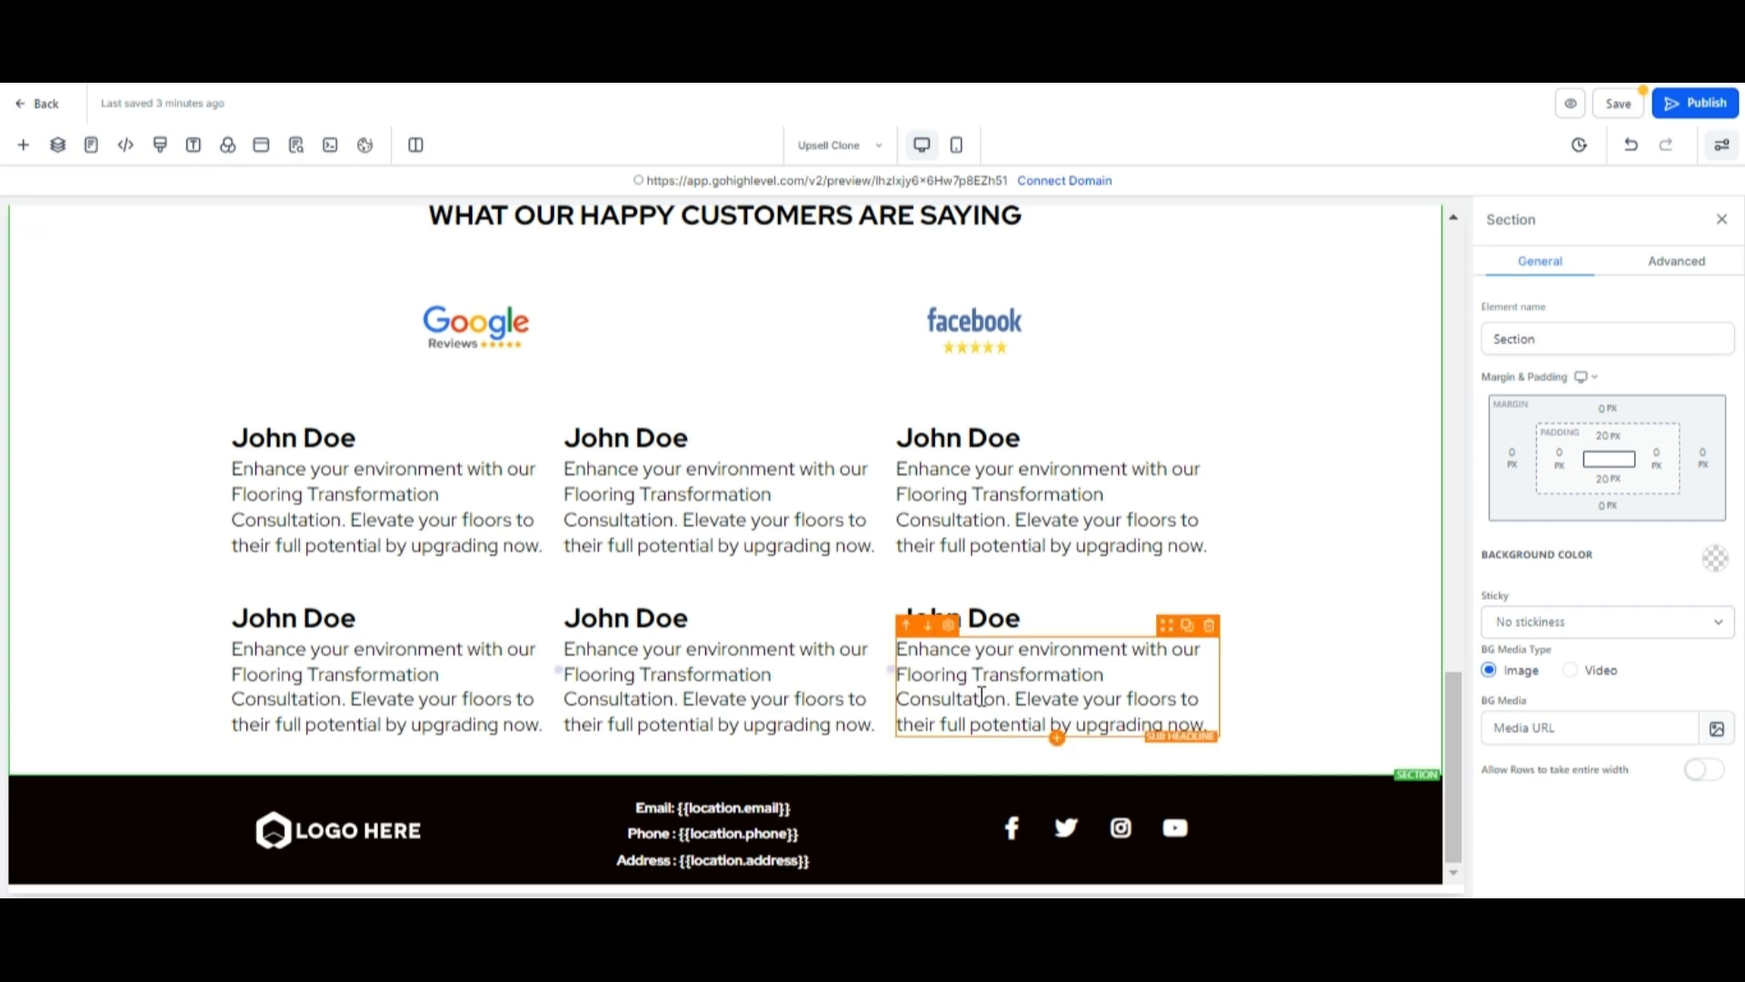
Add a new full-width section below the testimonials section.
{"action": "left_click", "coordinate": [724, 776]}
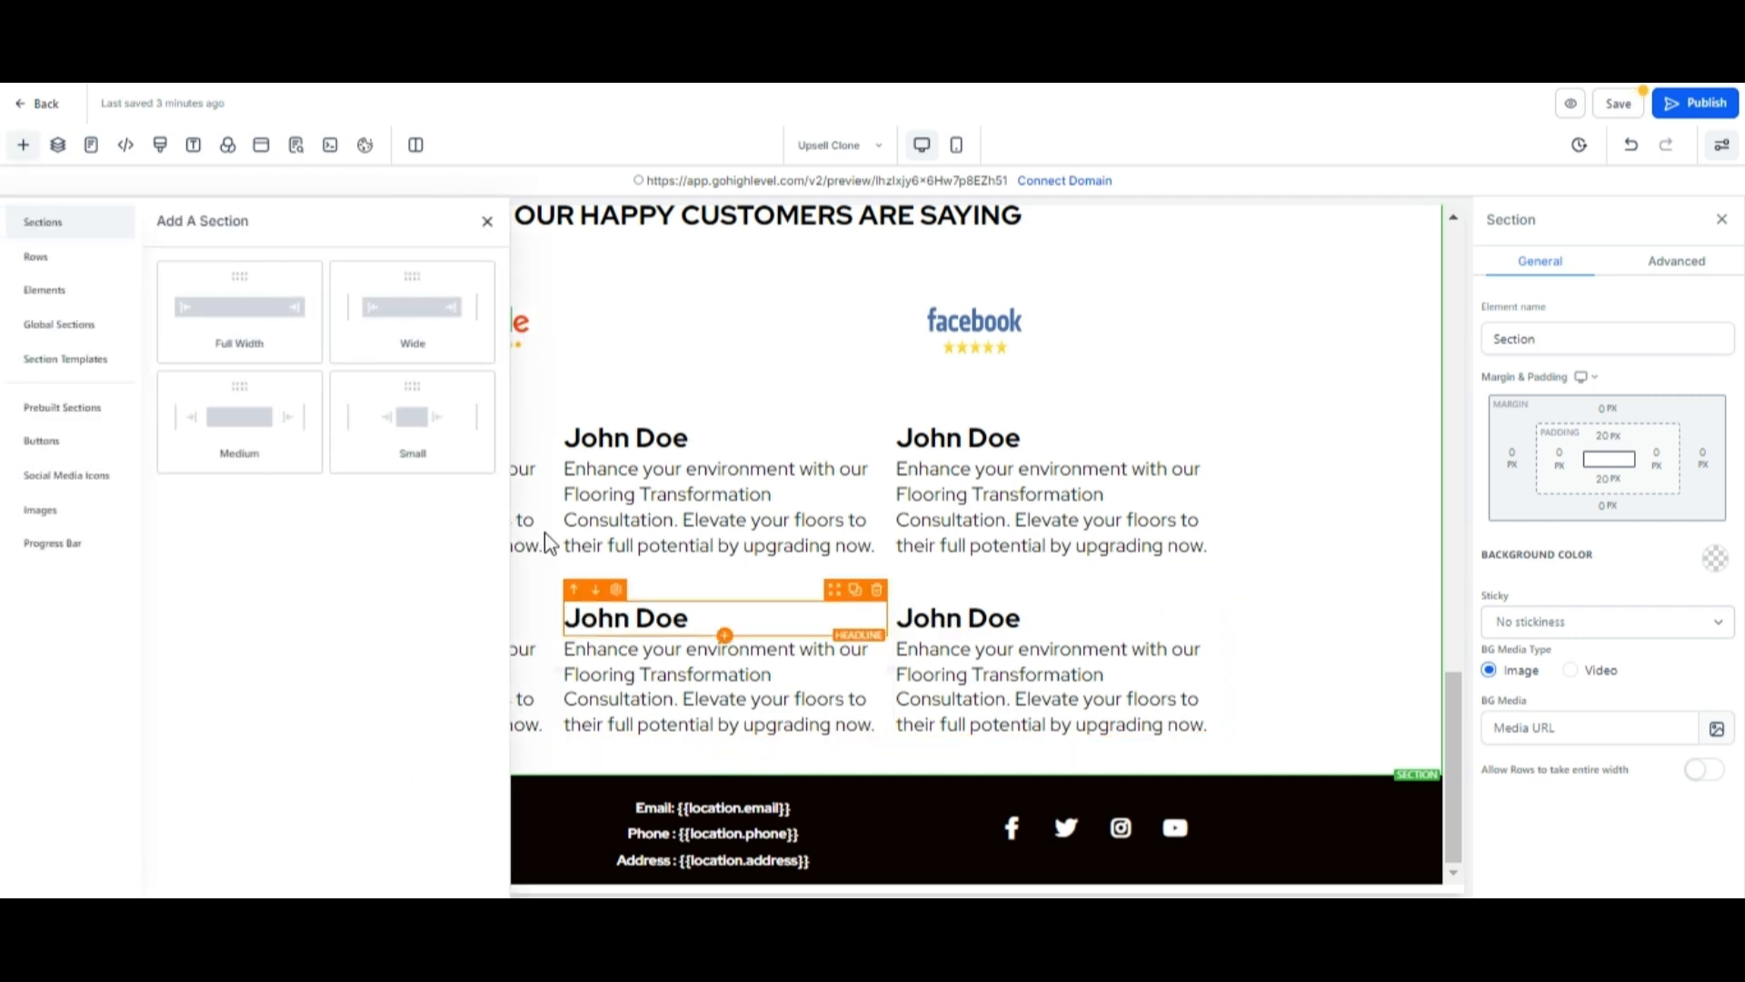
{"action": "left_click", "coordinate": [229, 295]}
{"action": "left_click", "coordinate": [733, 837]}
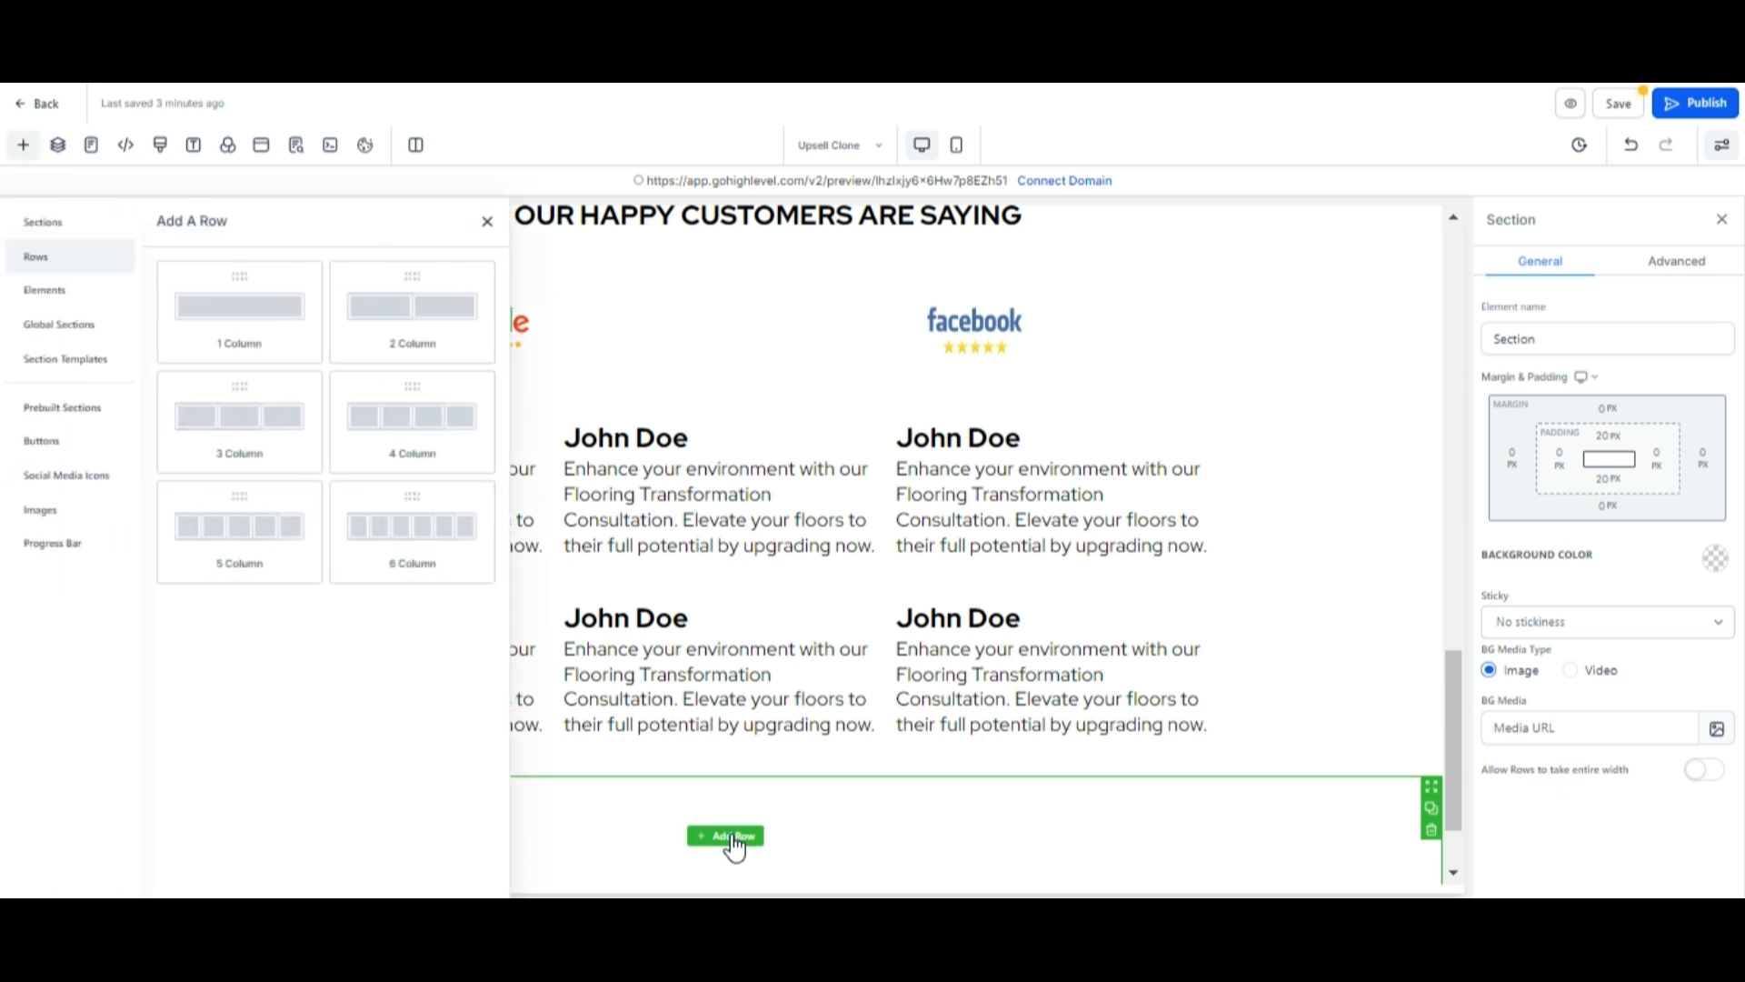
{"action": "left_click", "coordinate": [241, 312]}
{"action": "left_click", "coordinate": [735, 704]}
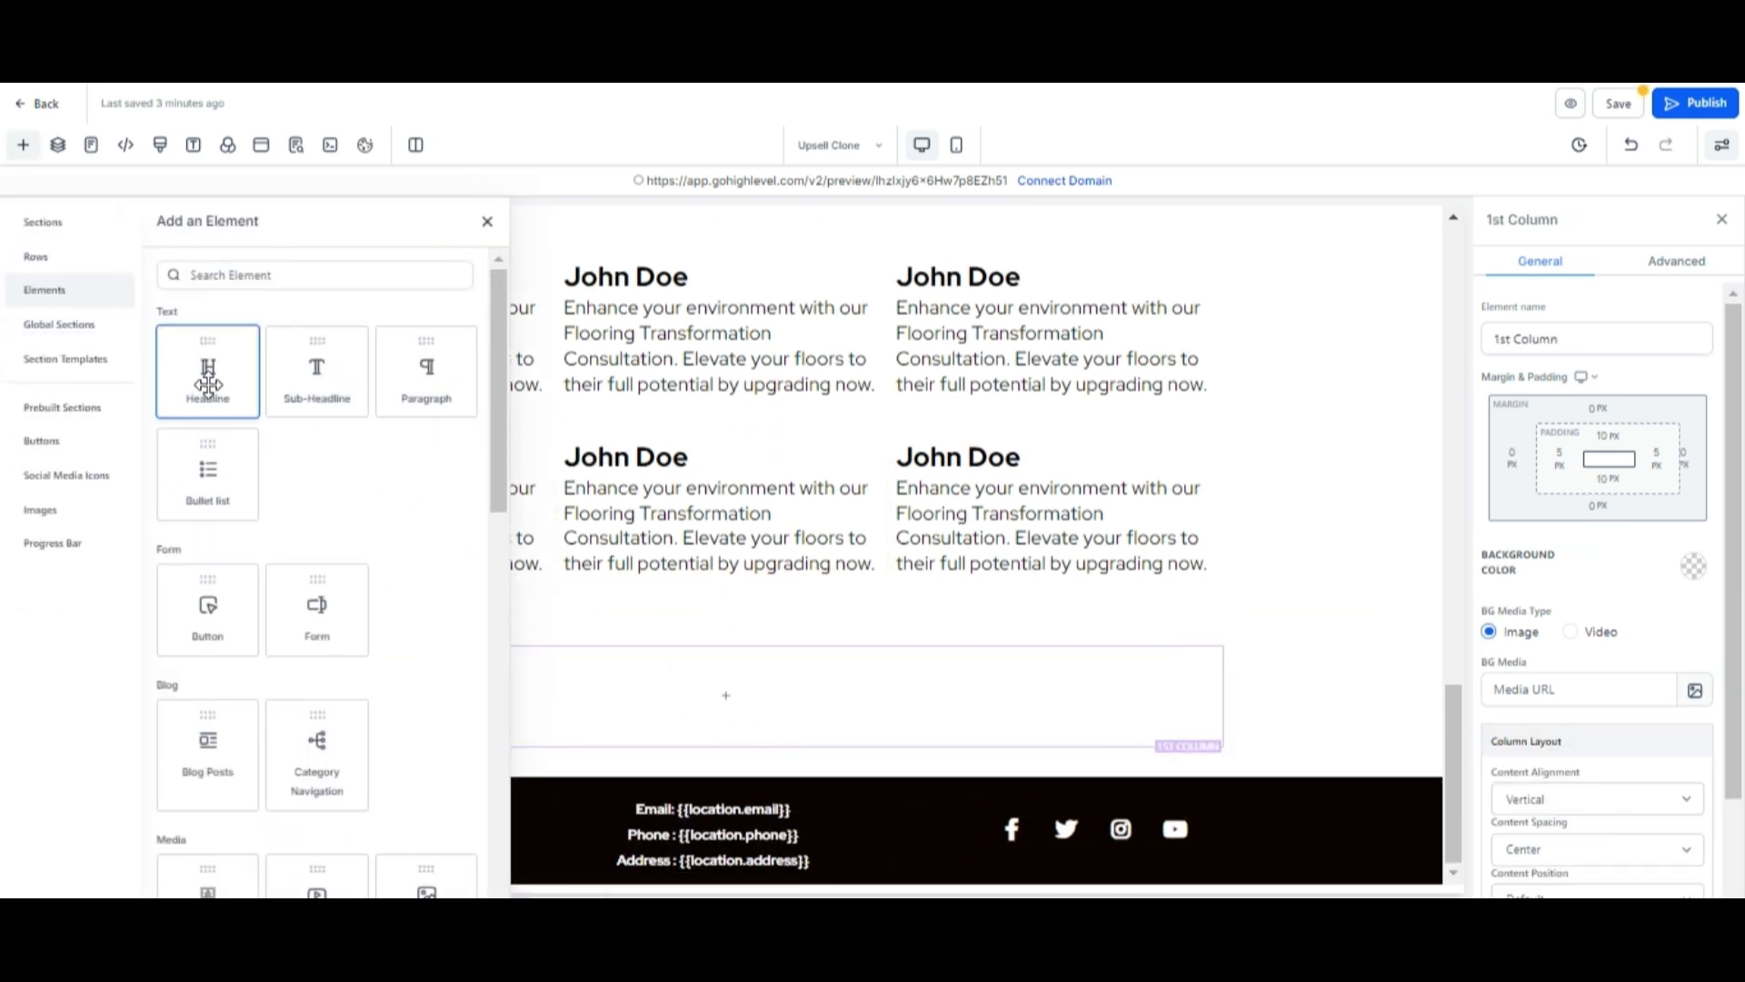
{"action": "left_click", "coordinate": [208, 386]}
{"action": "left_click_drag", "start_coordinate": [538, 721], "coordinate": [926, 718]}
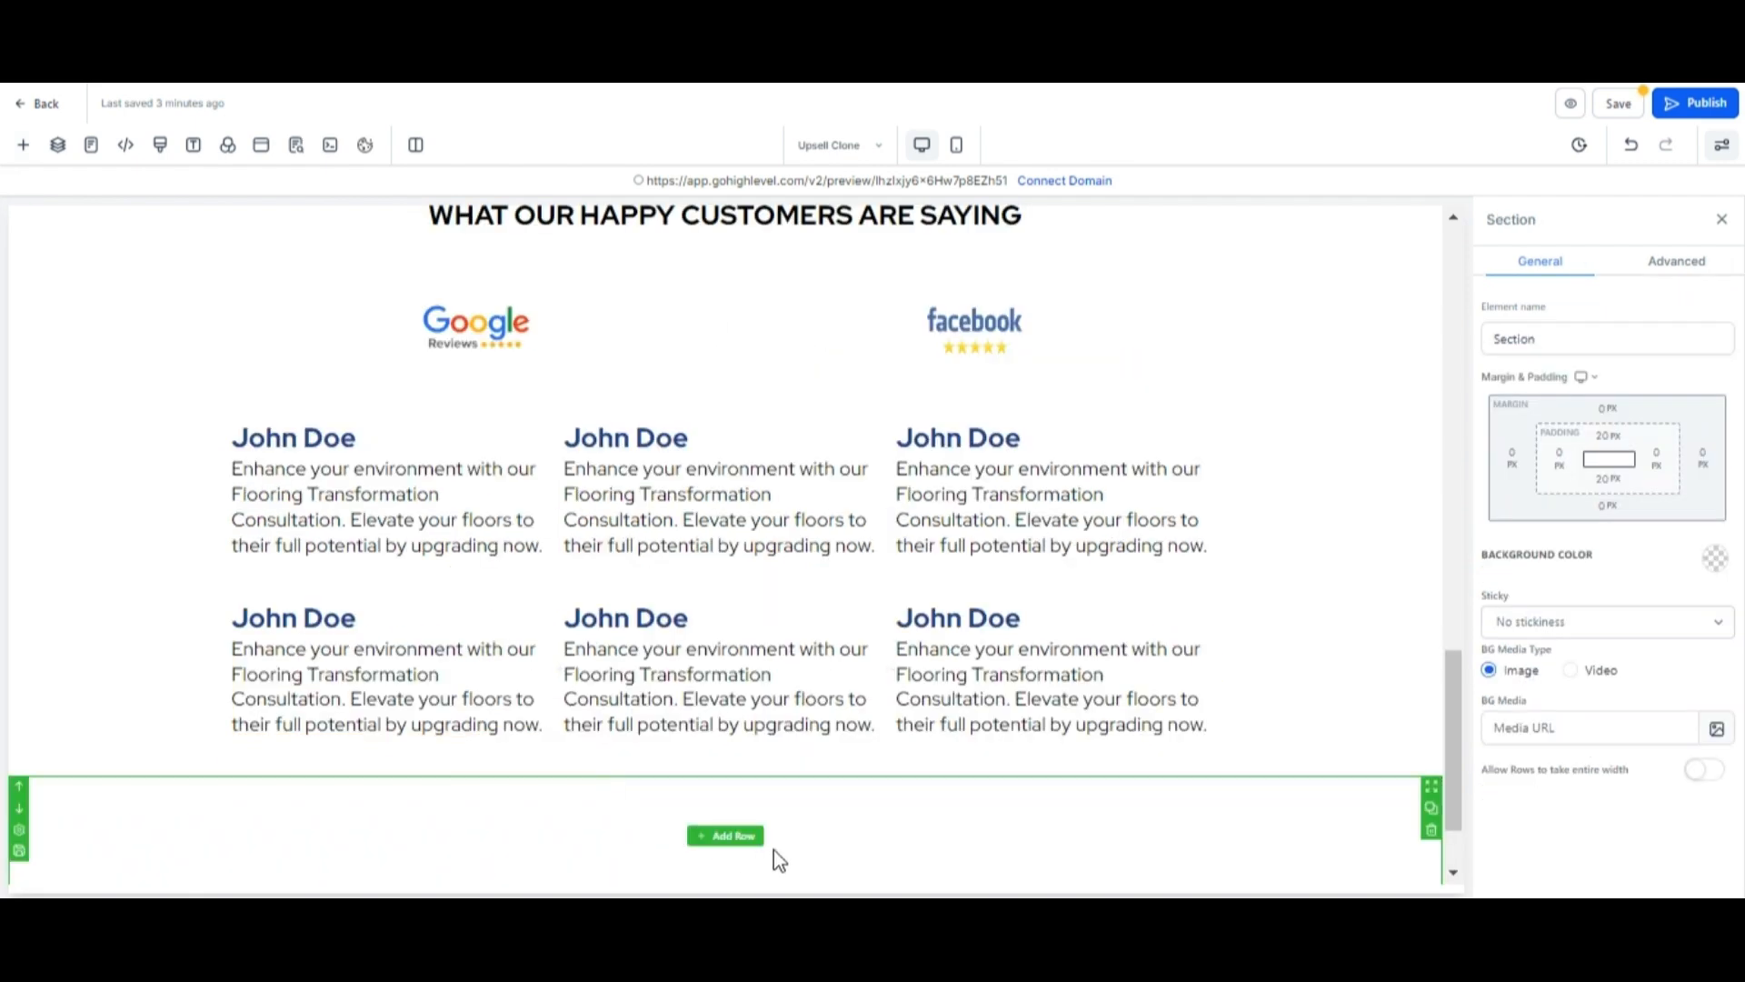
Add a one-column row with a headline reading GALLERY OF OUR RECENT PROJECTS to the new section.
{"action": "scroll", "coordinate": [772, 846], "scroll_direction": "down", "scroll_amount": 2}
{"action": "left_click", "coordinate": [724, 717]}
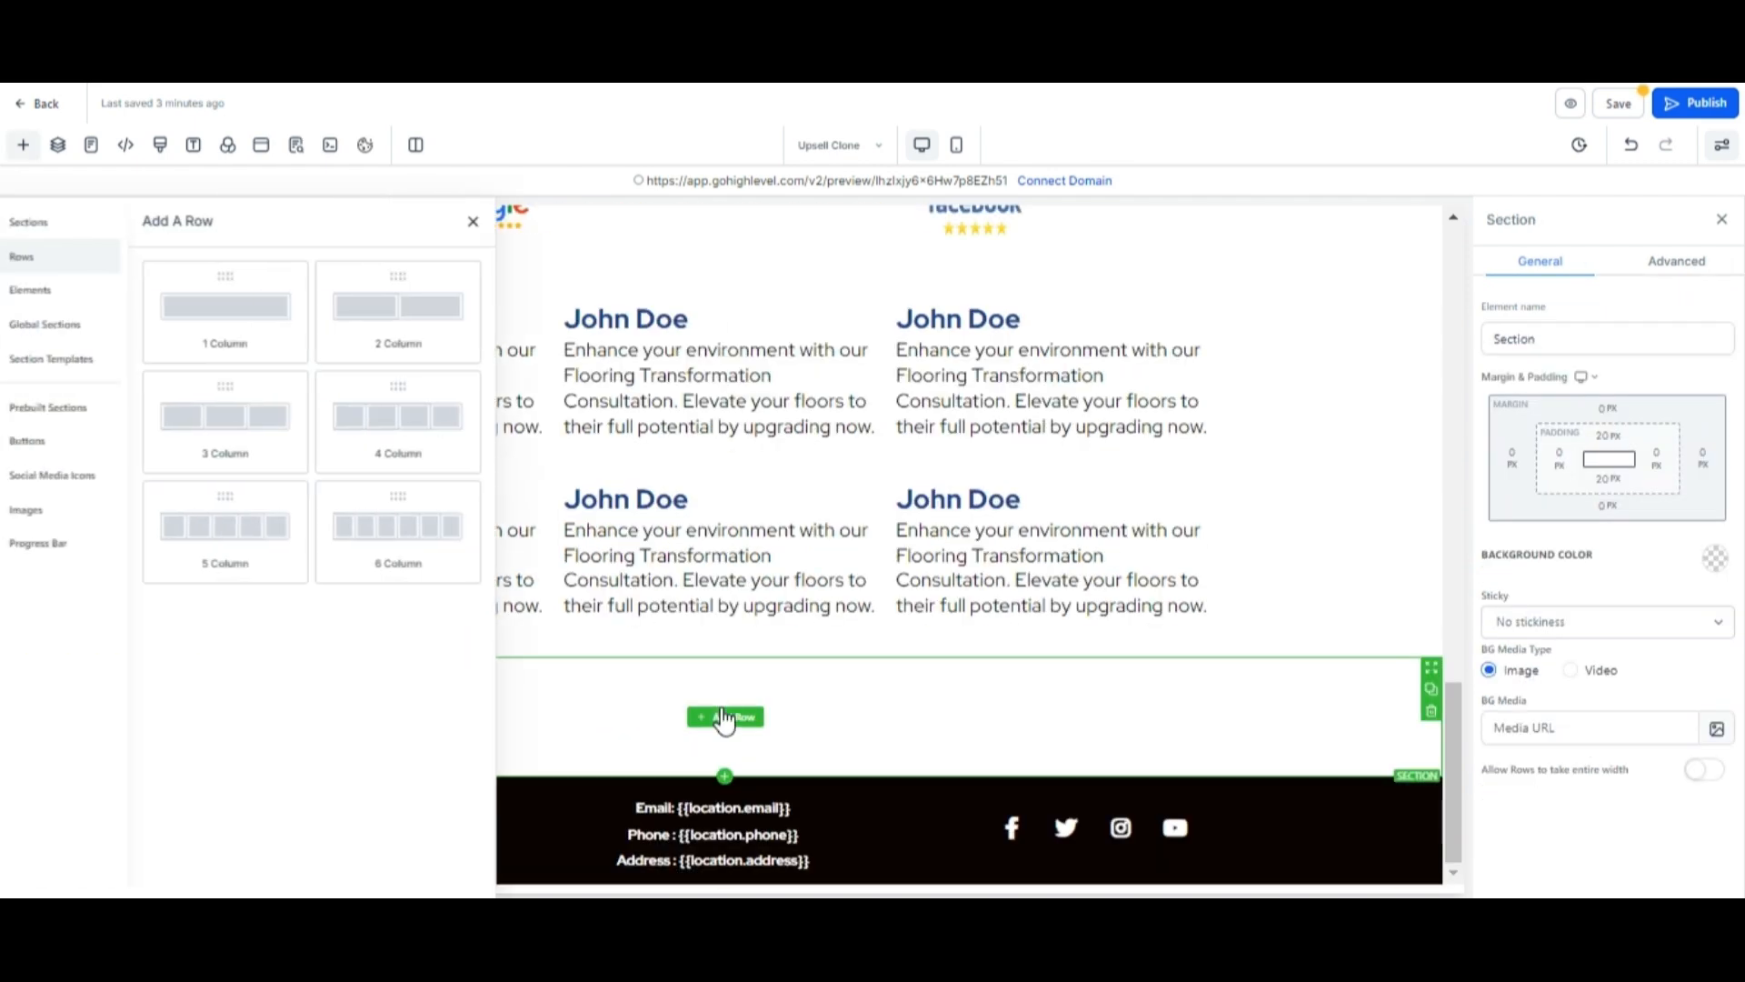
{"action": "left_click", "coordinate": [222, 312]}
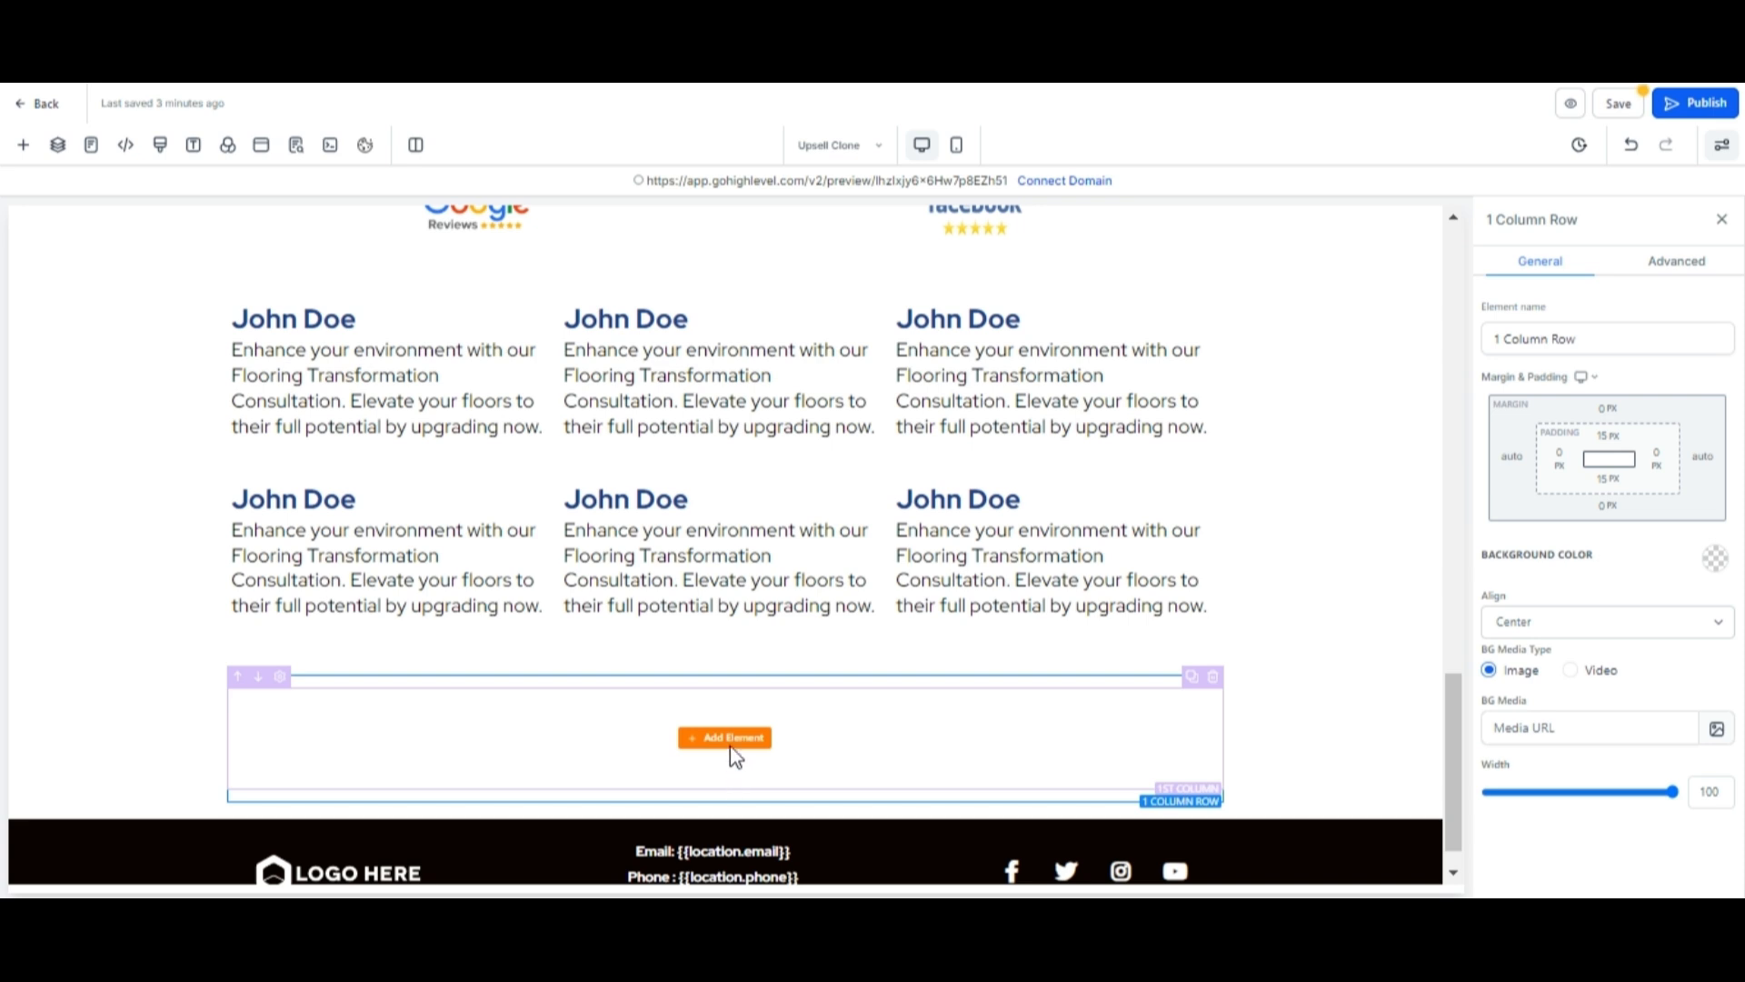
{"action": "left_click", "coordinate": [732, 752]}
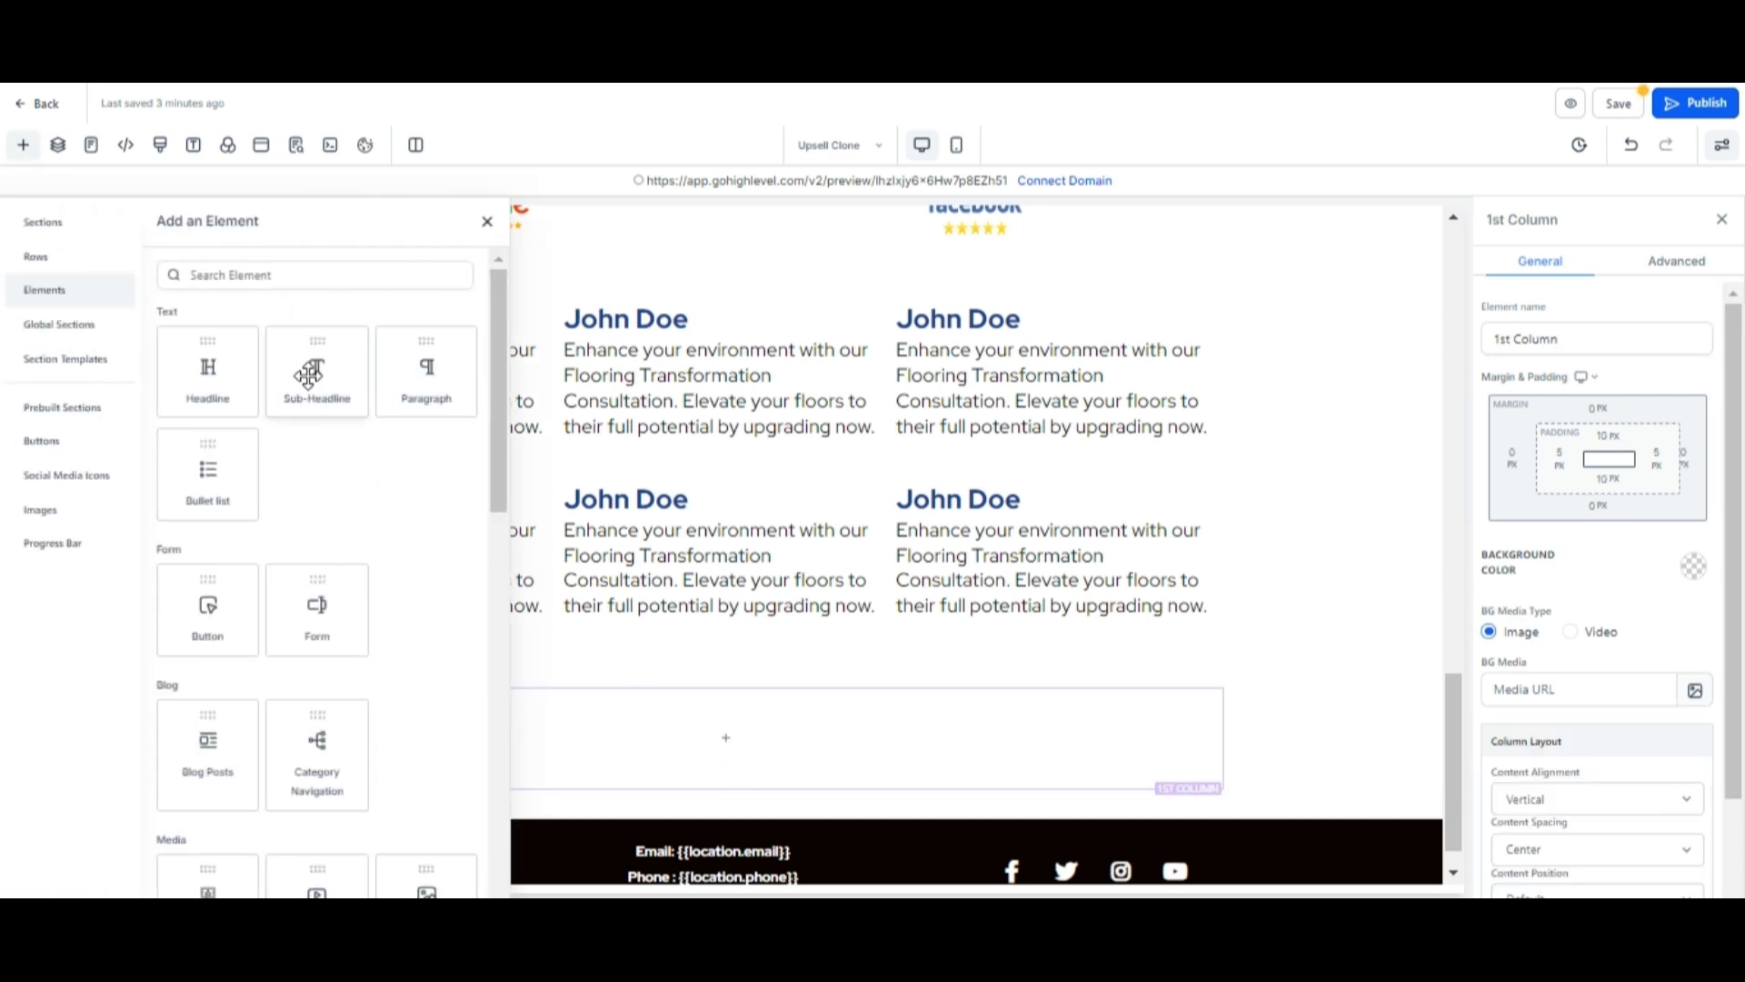
{"action": "left_click", "coordinate": [218, 366]}
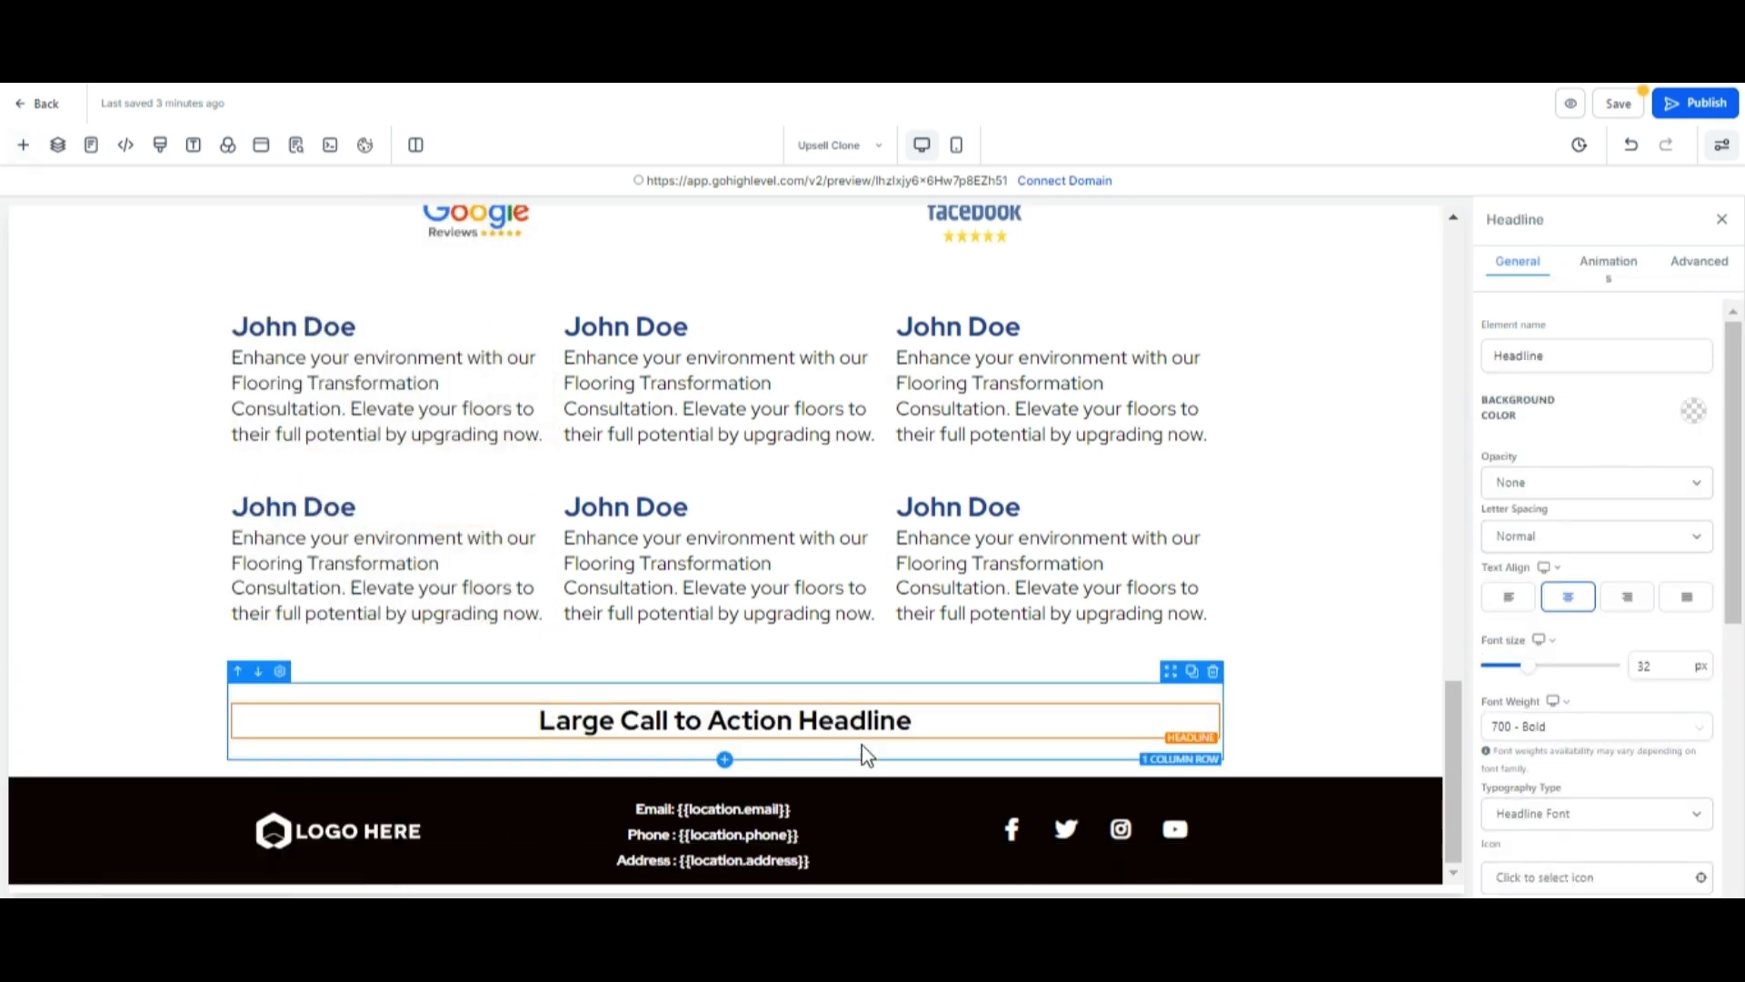
{"action": "left_click", "coordinate": [932, 719]}
{"action": "type", "text": "GALLERY "}
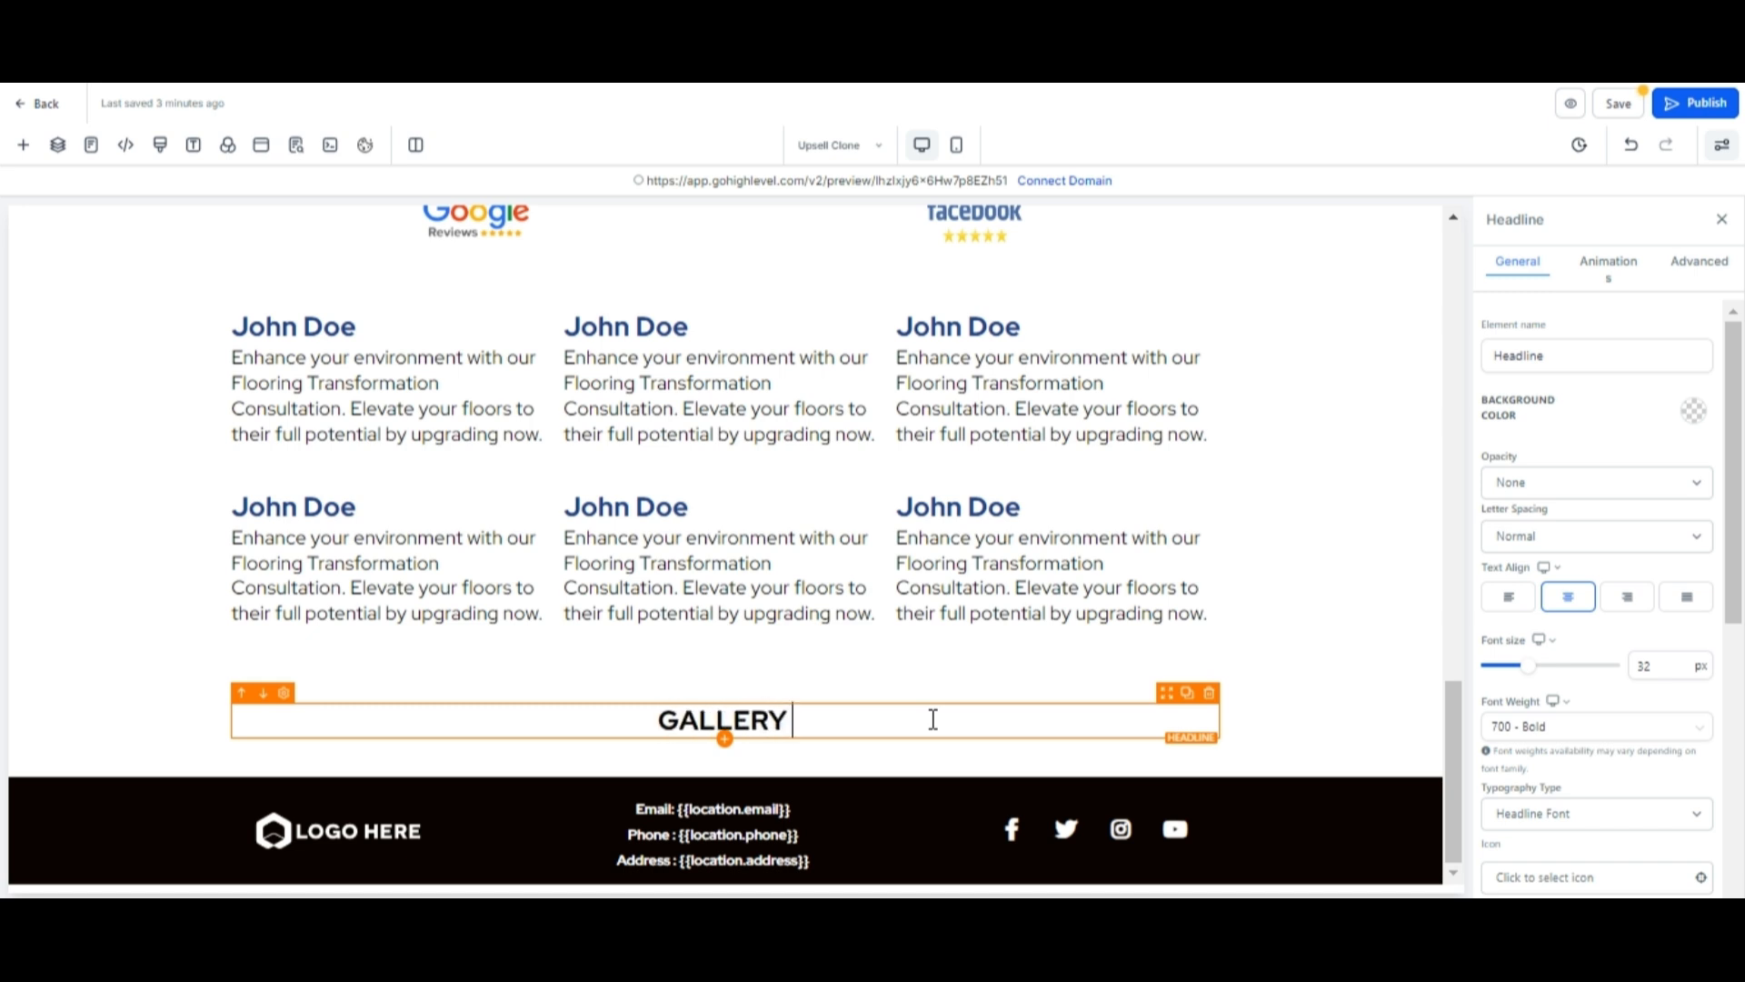
{"action": "type", "text": "OF OUR RE"}
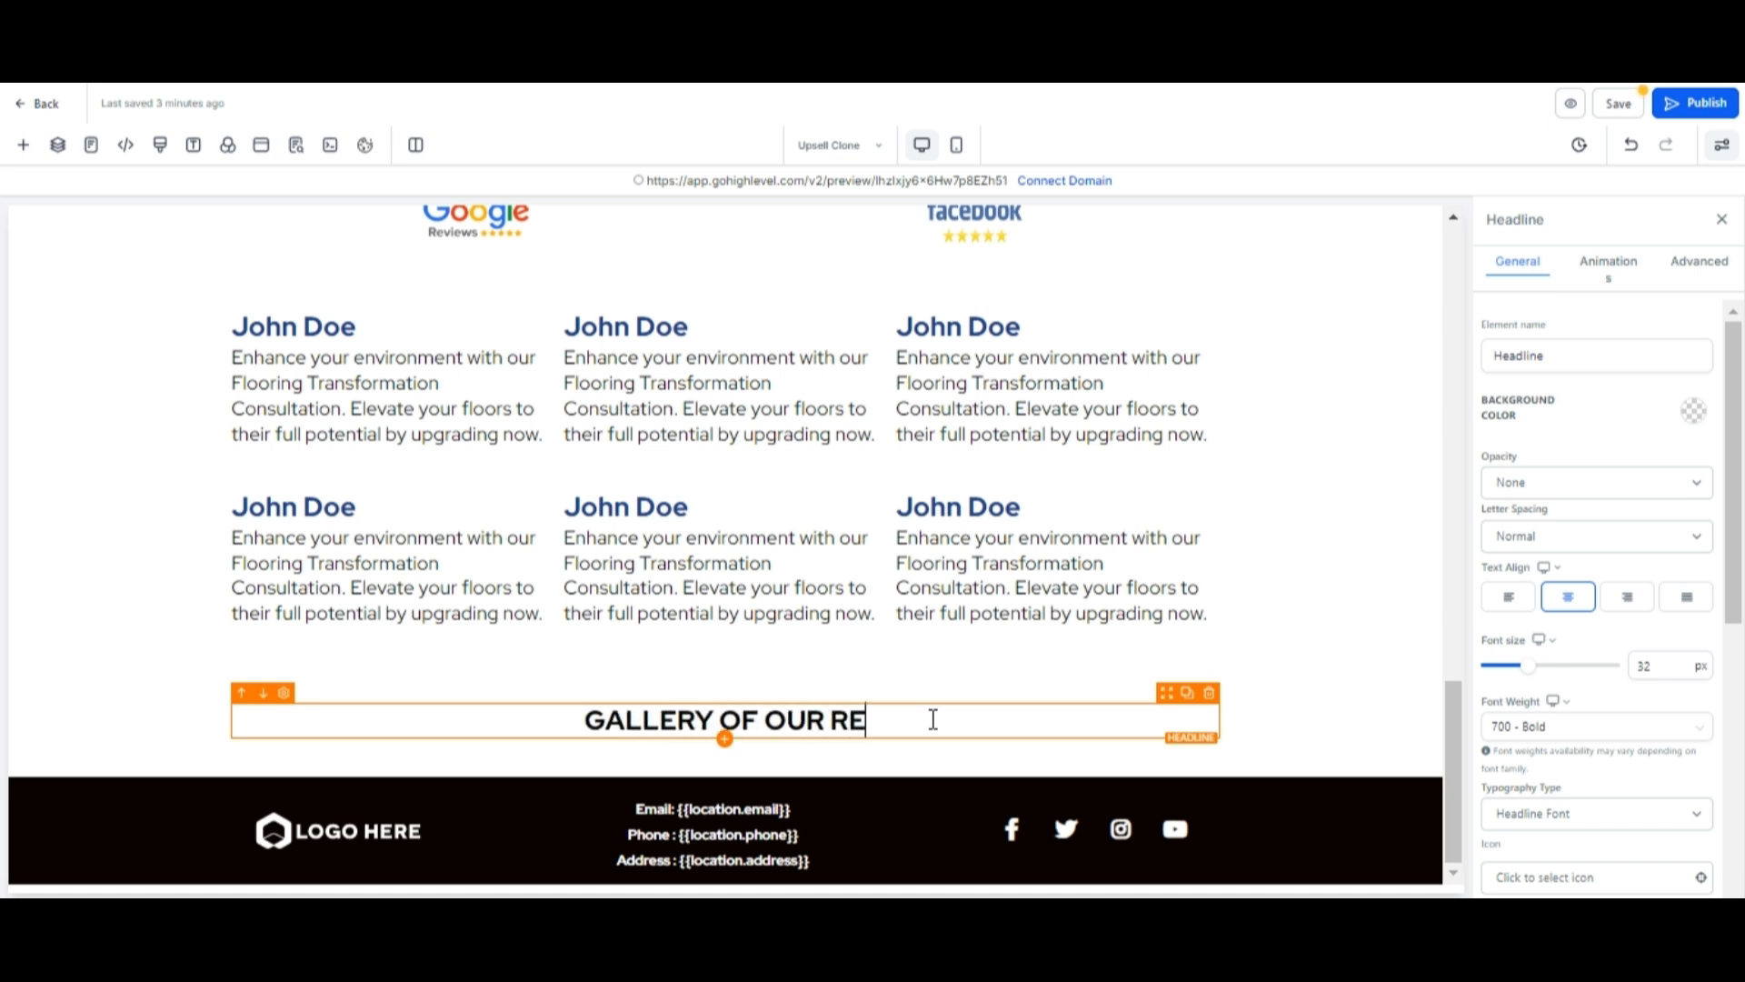
{"action": "type", "text": "CENT PROJECTS"}
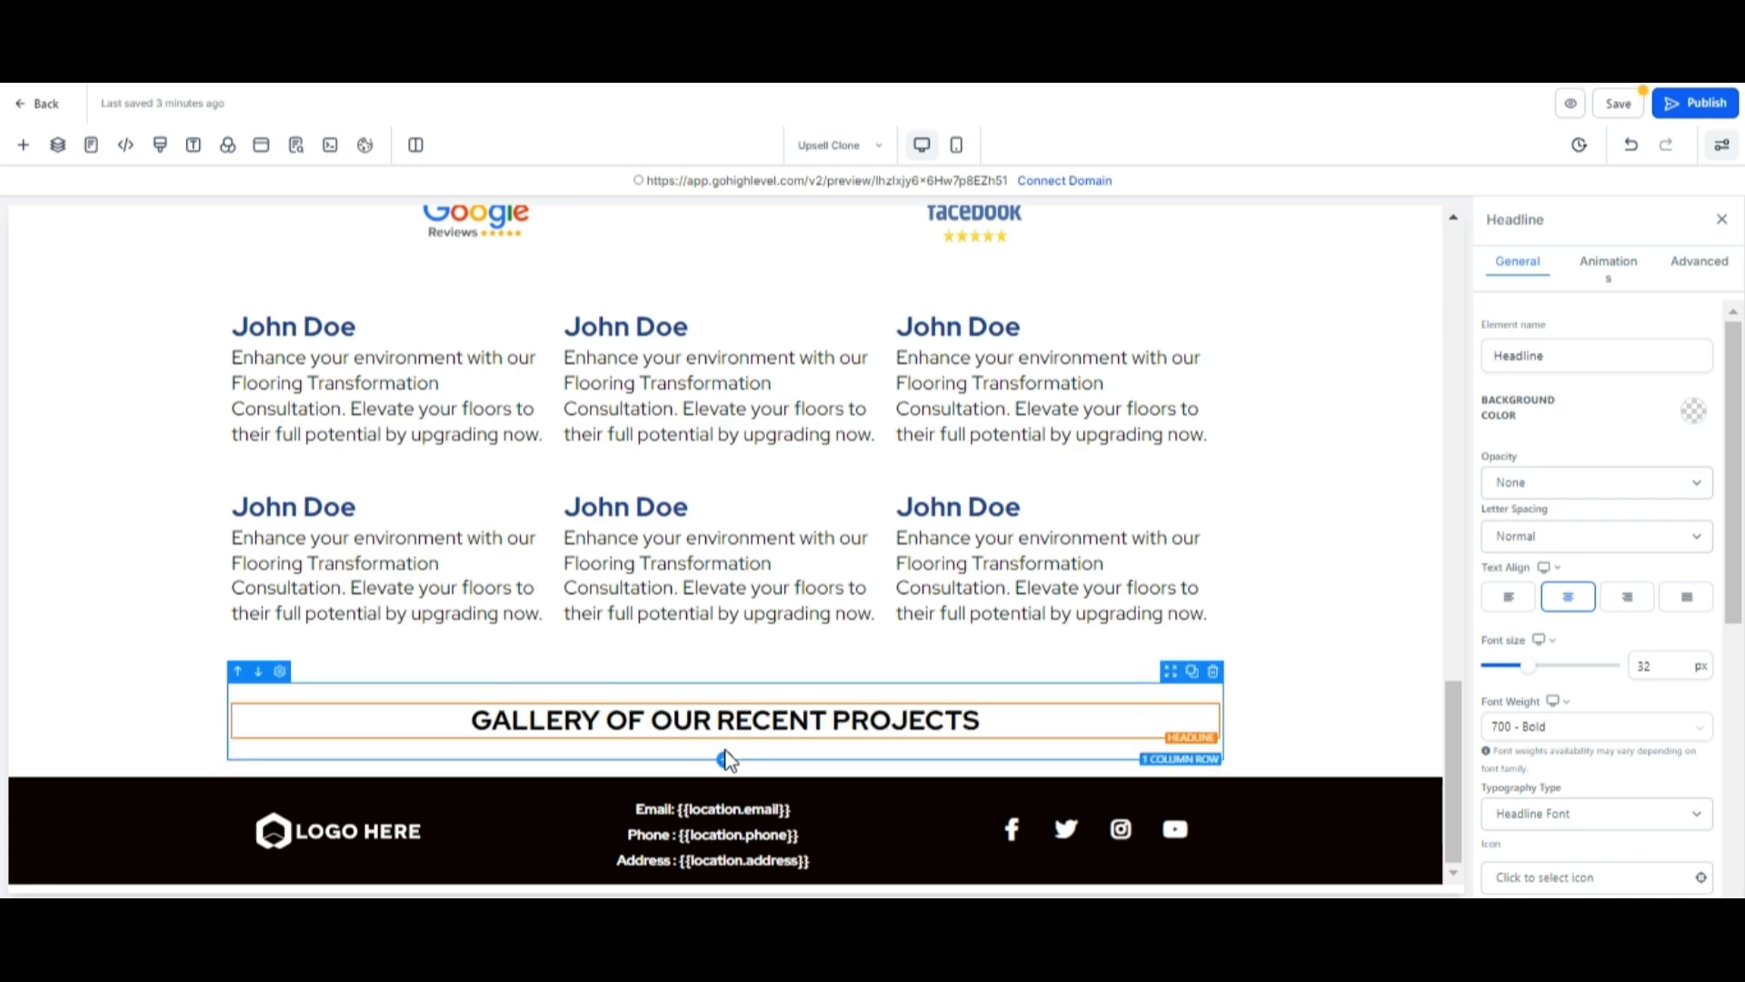
Add a three-column row below the gallery headline and place an Image element in its first column.
{"action": "left_click", "coordinate": [726, 761]}
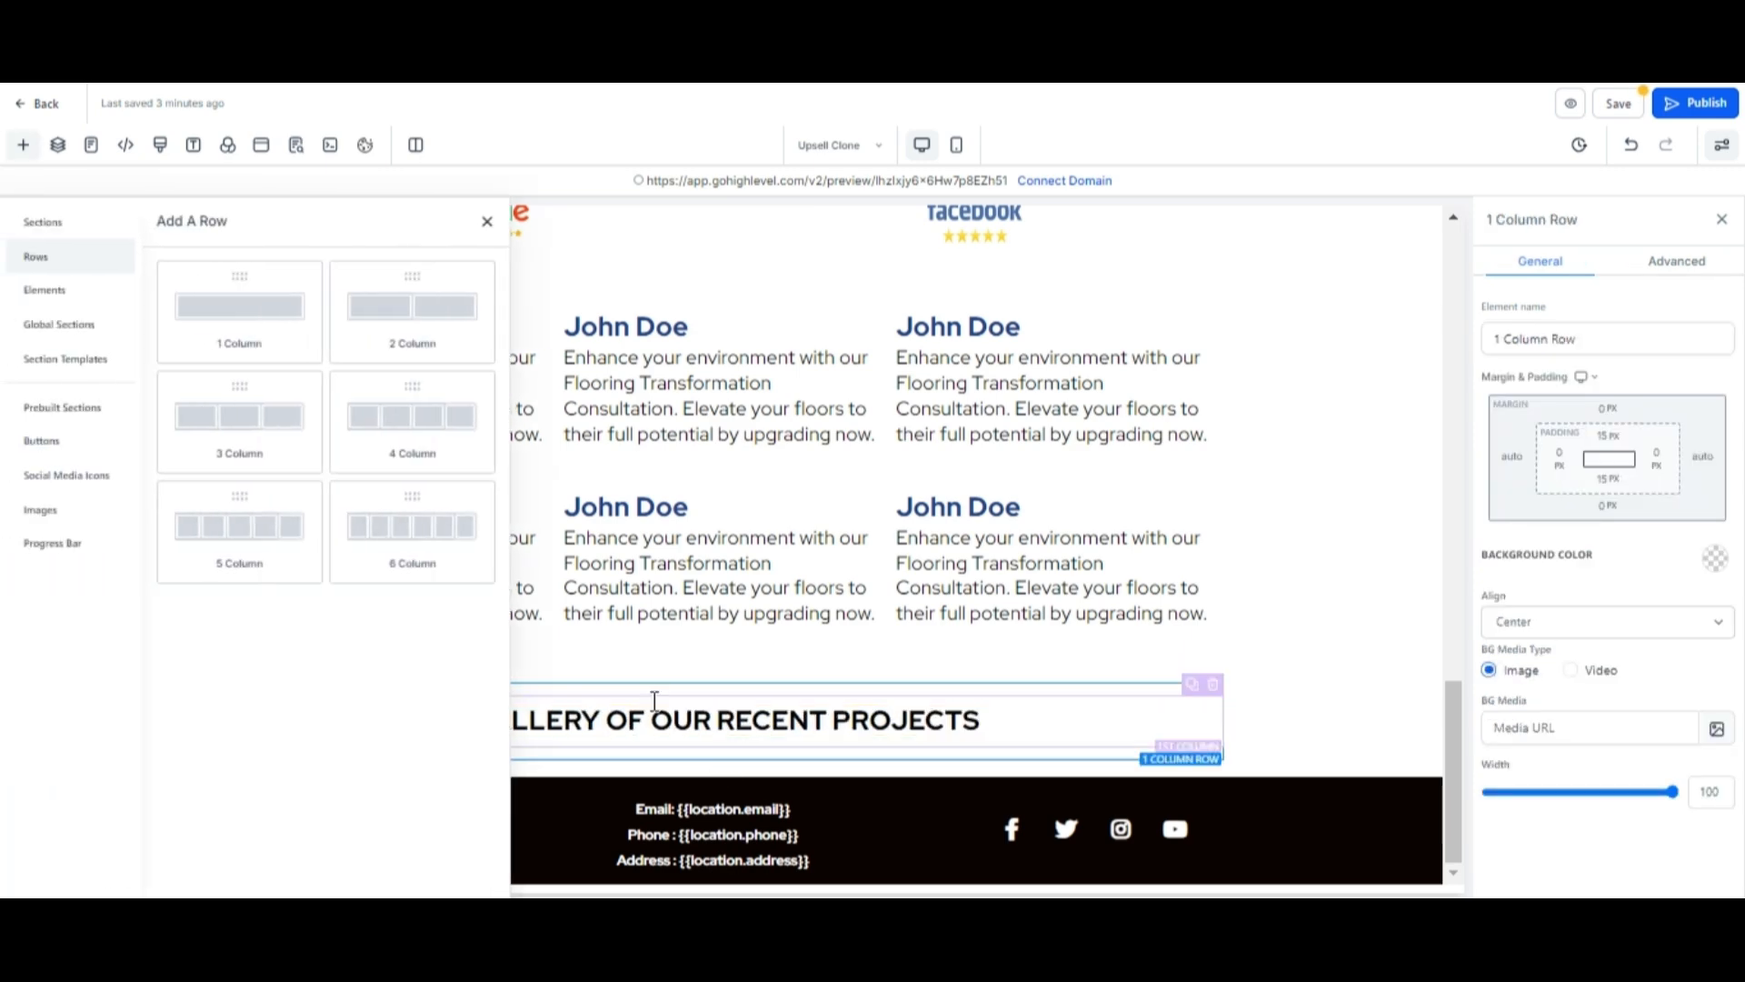
{"action": "left_click", "coordinate": [234, 449]}
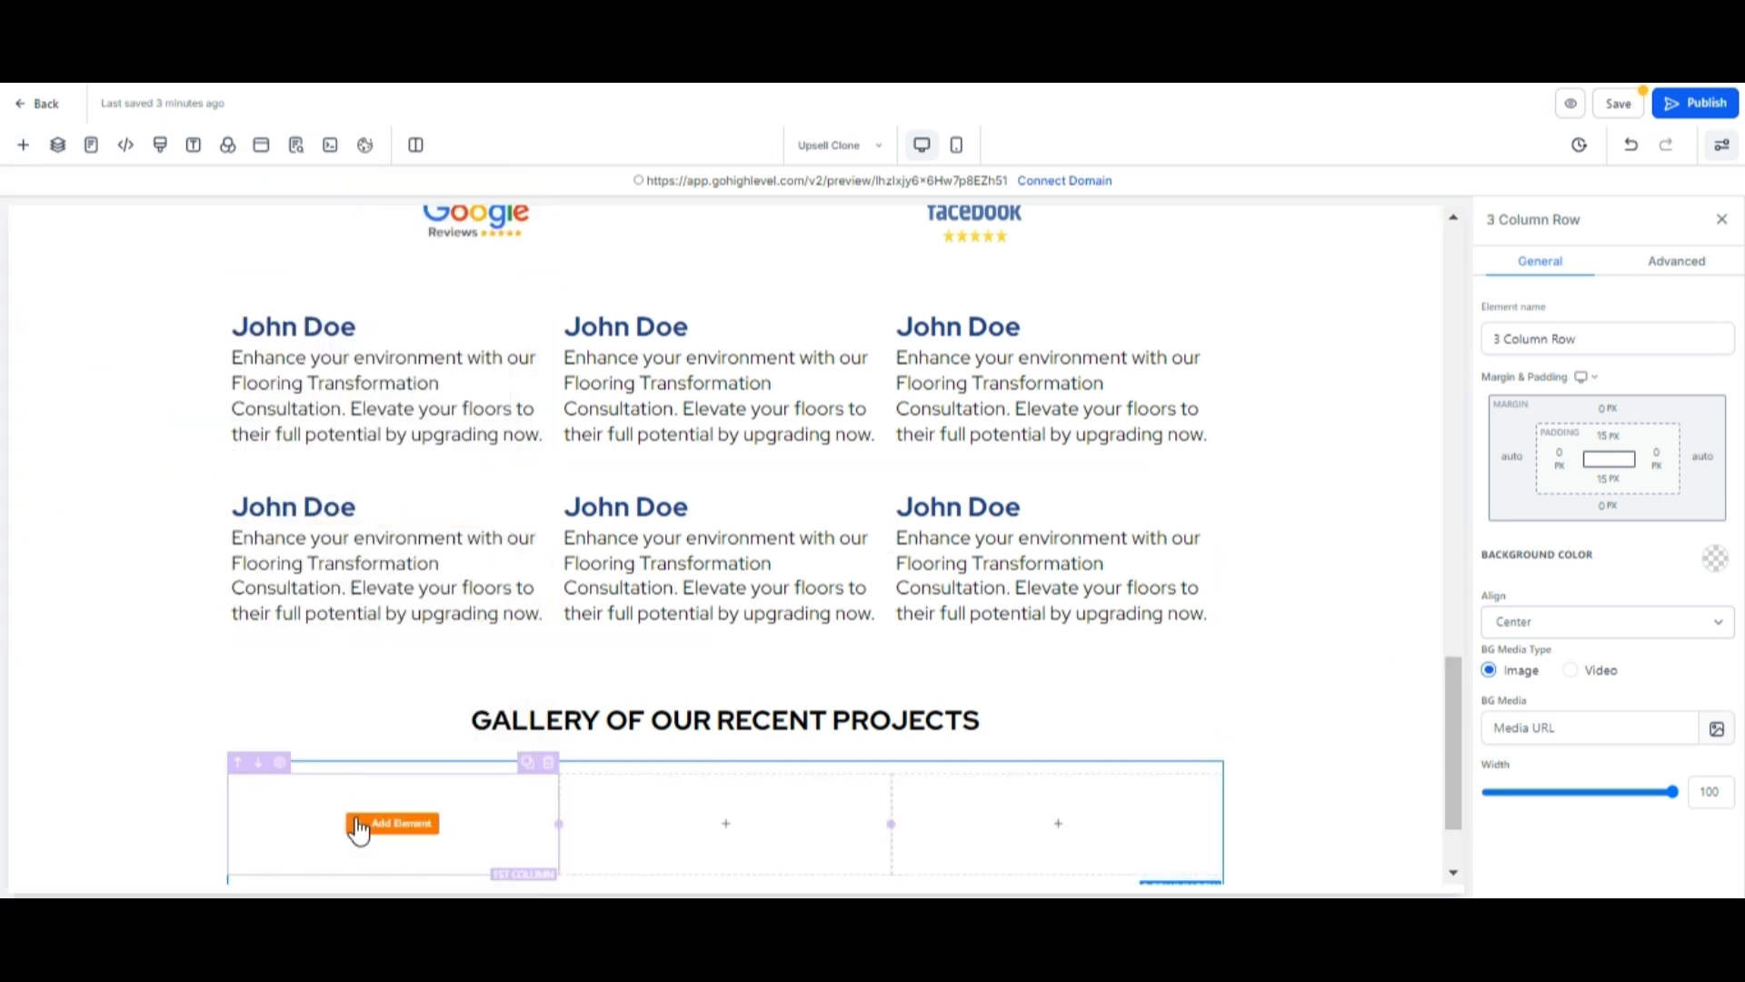
{"action": "left_click", "coordinate": [380, 829]}
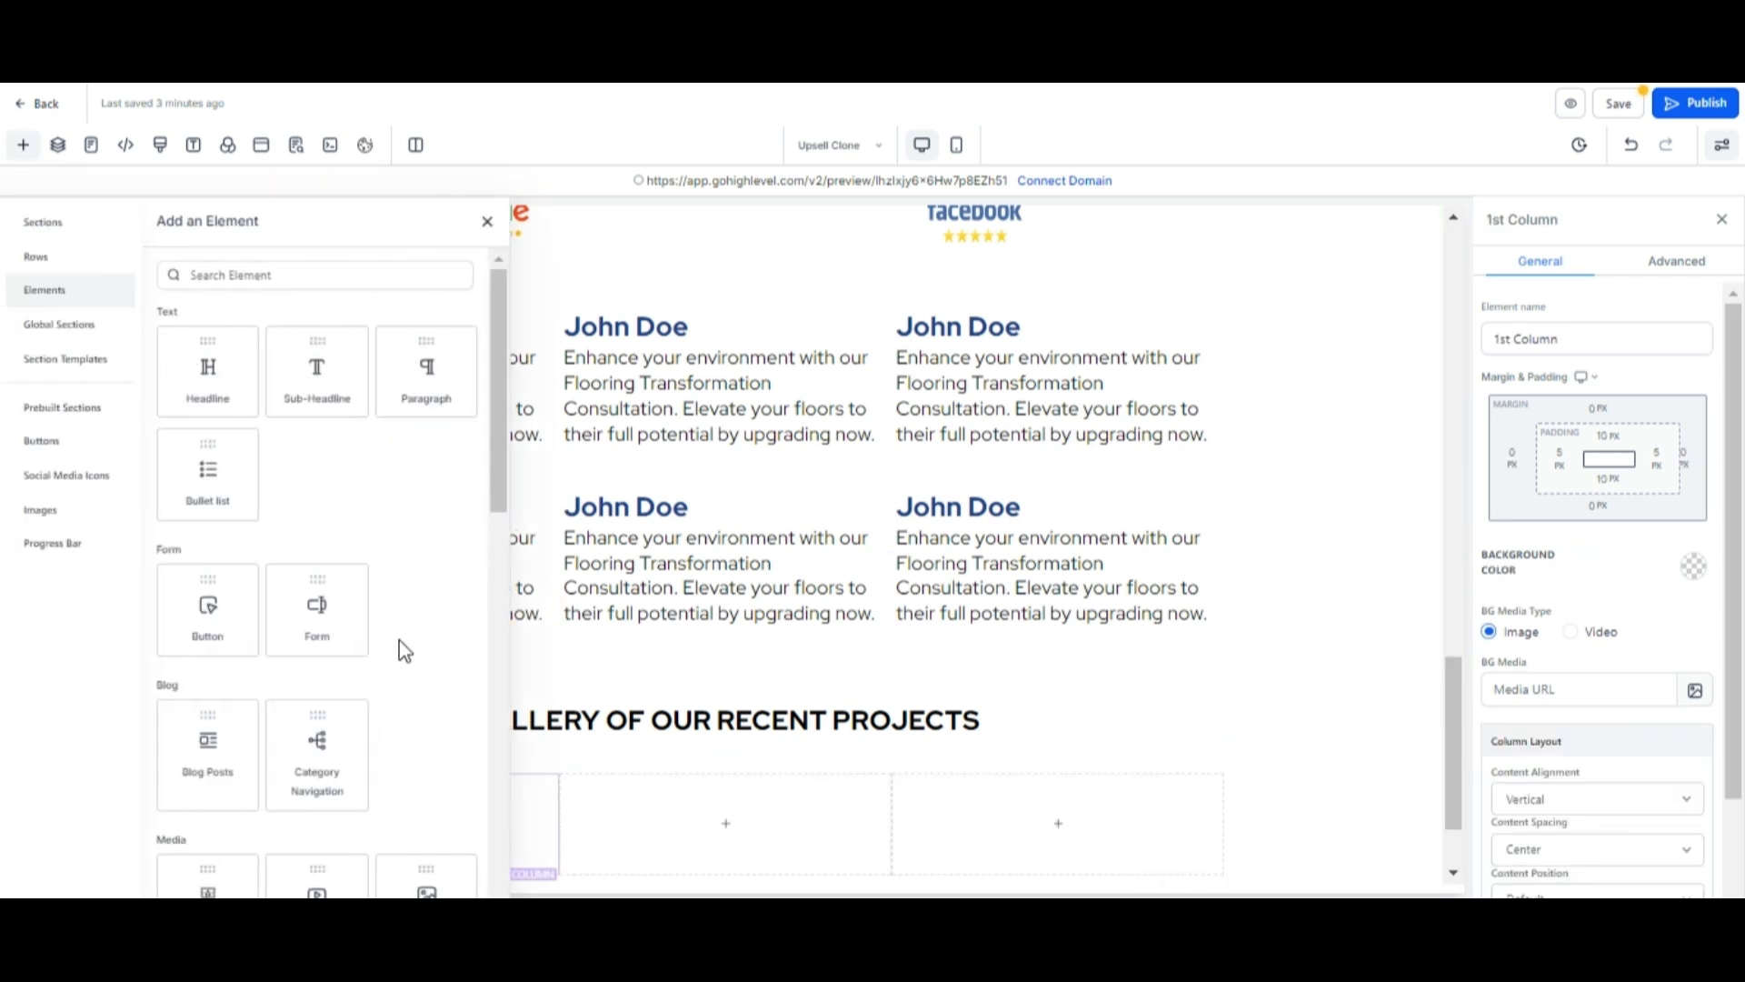
{"action": "scroll", "coordinate": [400, 640], "scroll_direction": "down", "scroll_amount": 3}
{"action": "left_click", "coordinate": [428, 641]}
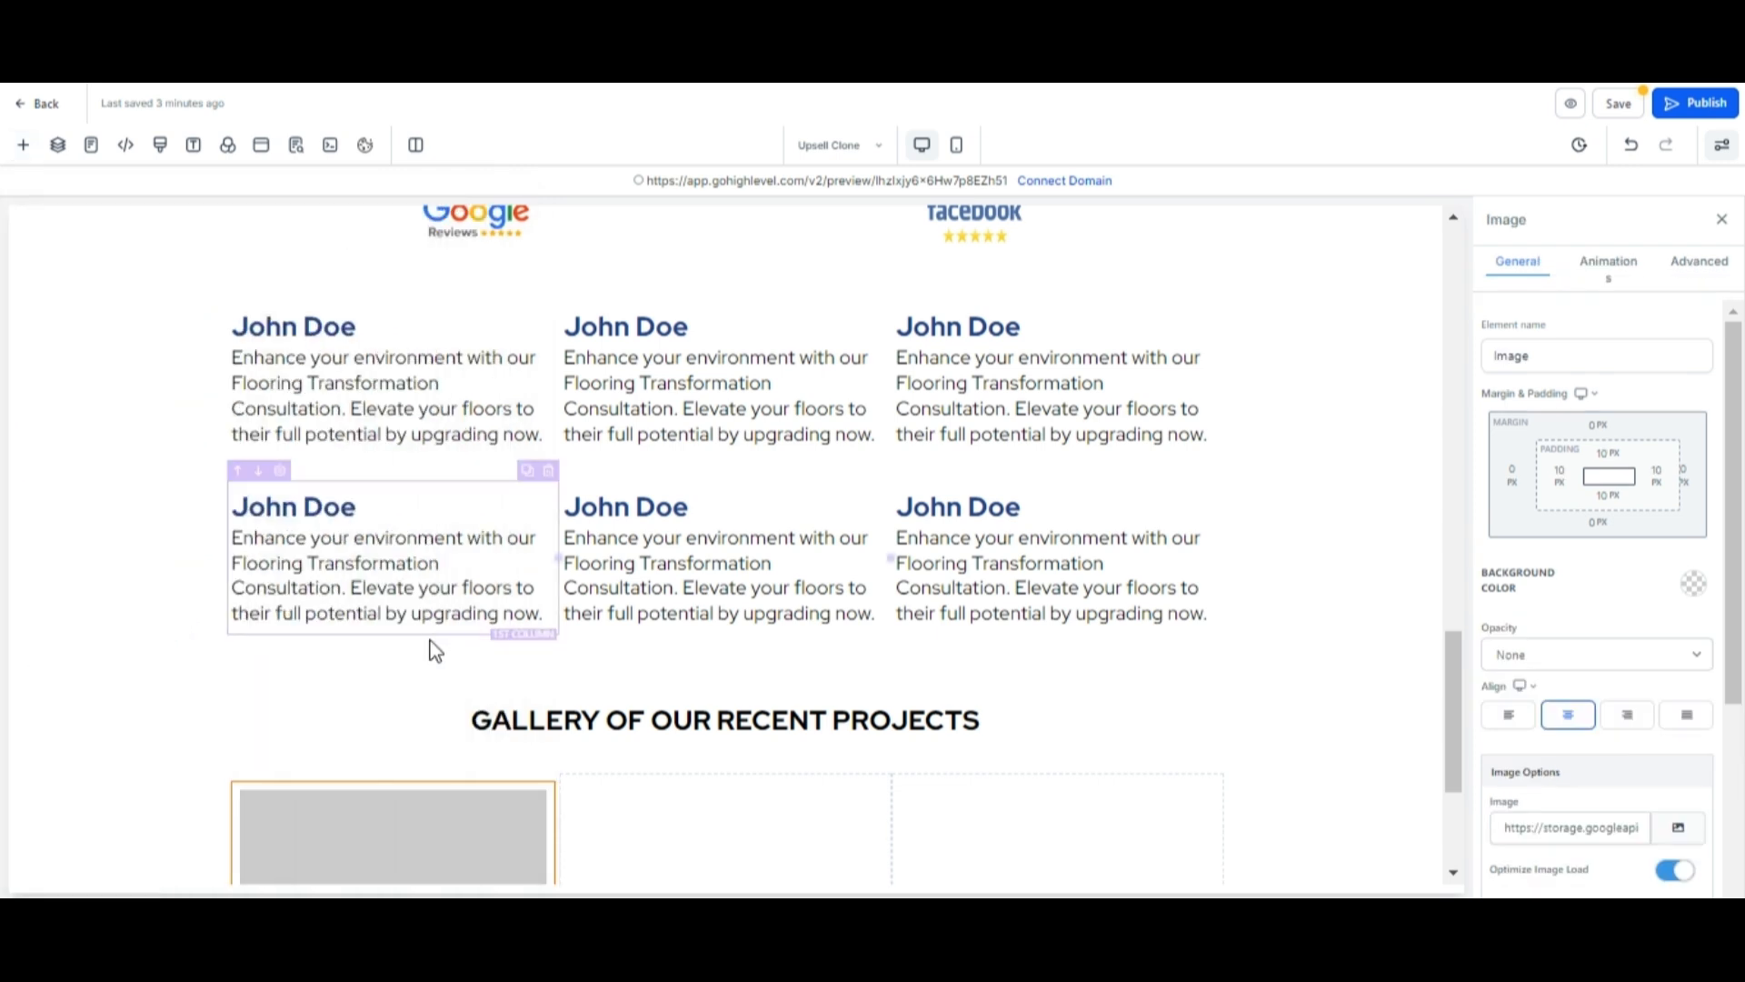
Open the image picker and upload the project photos 1.jpg through 8.jpg to media storage.
{"action": "scroll", "coordinate": [447, 767], "scroll_direction": "down", "scroll_amount": 3}
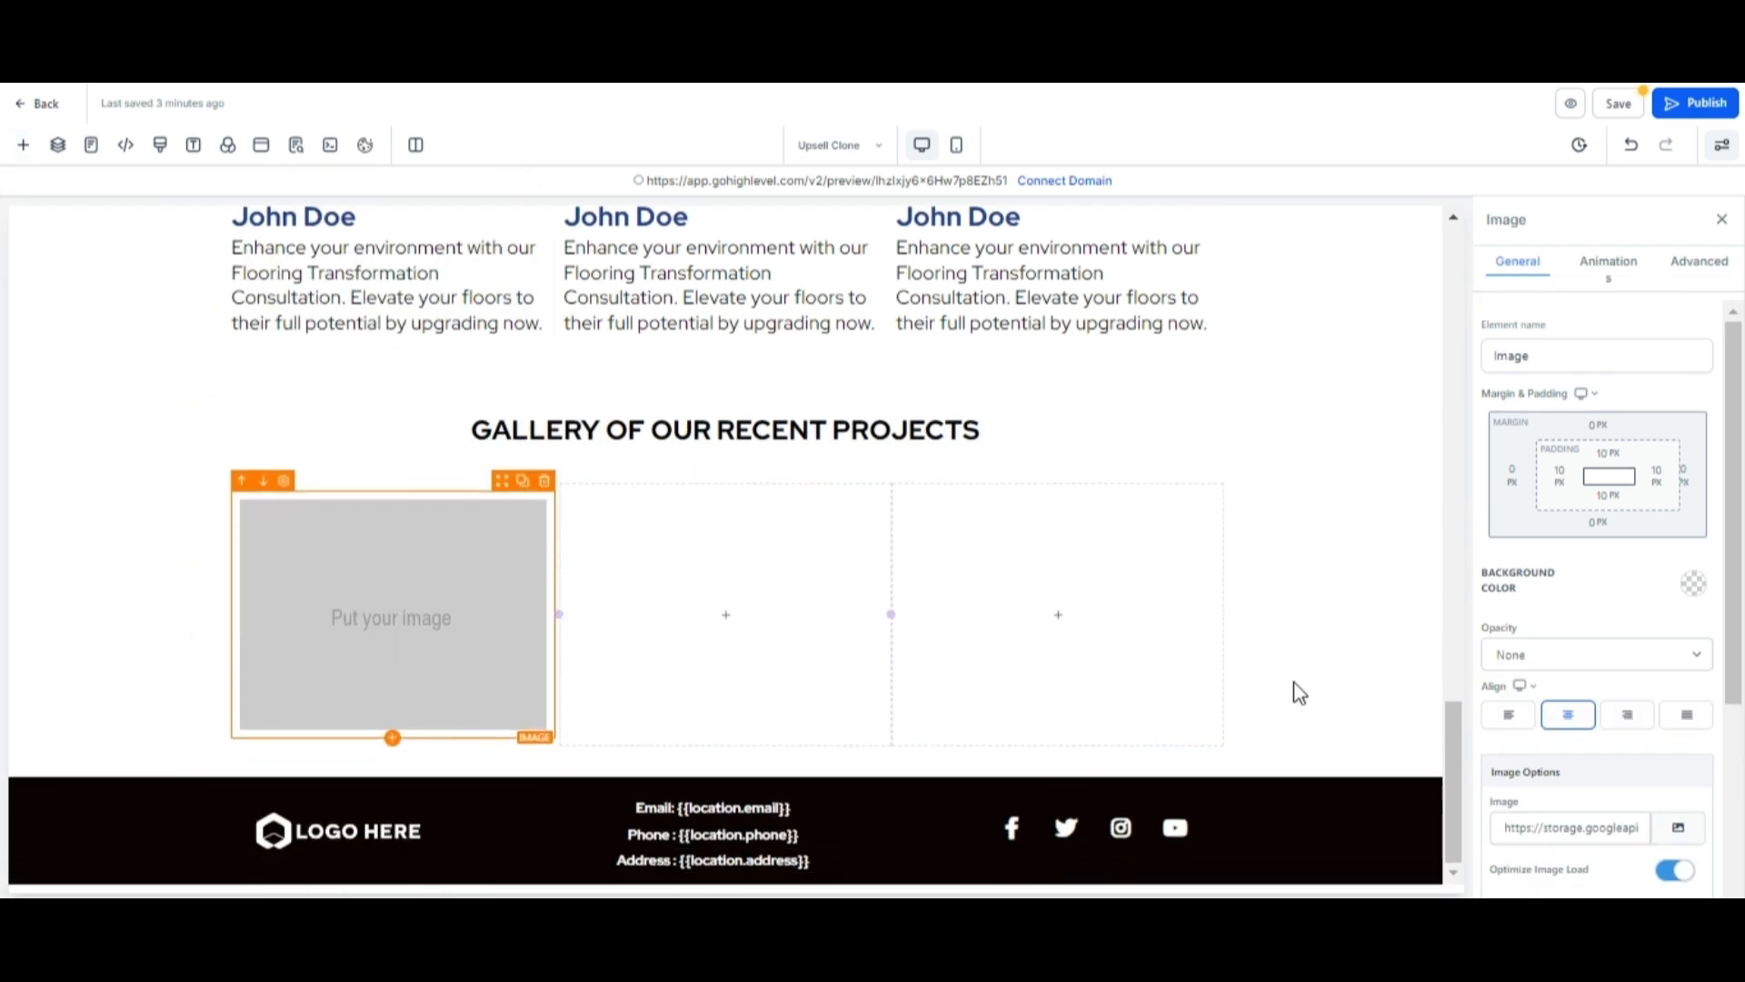
{"action": "left_click", "coordinate": [1681, 820]}
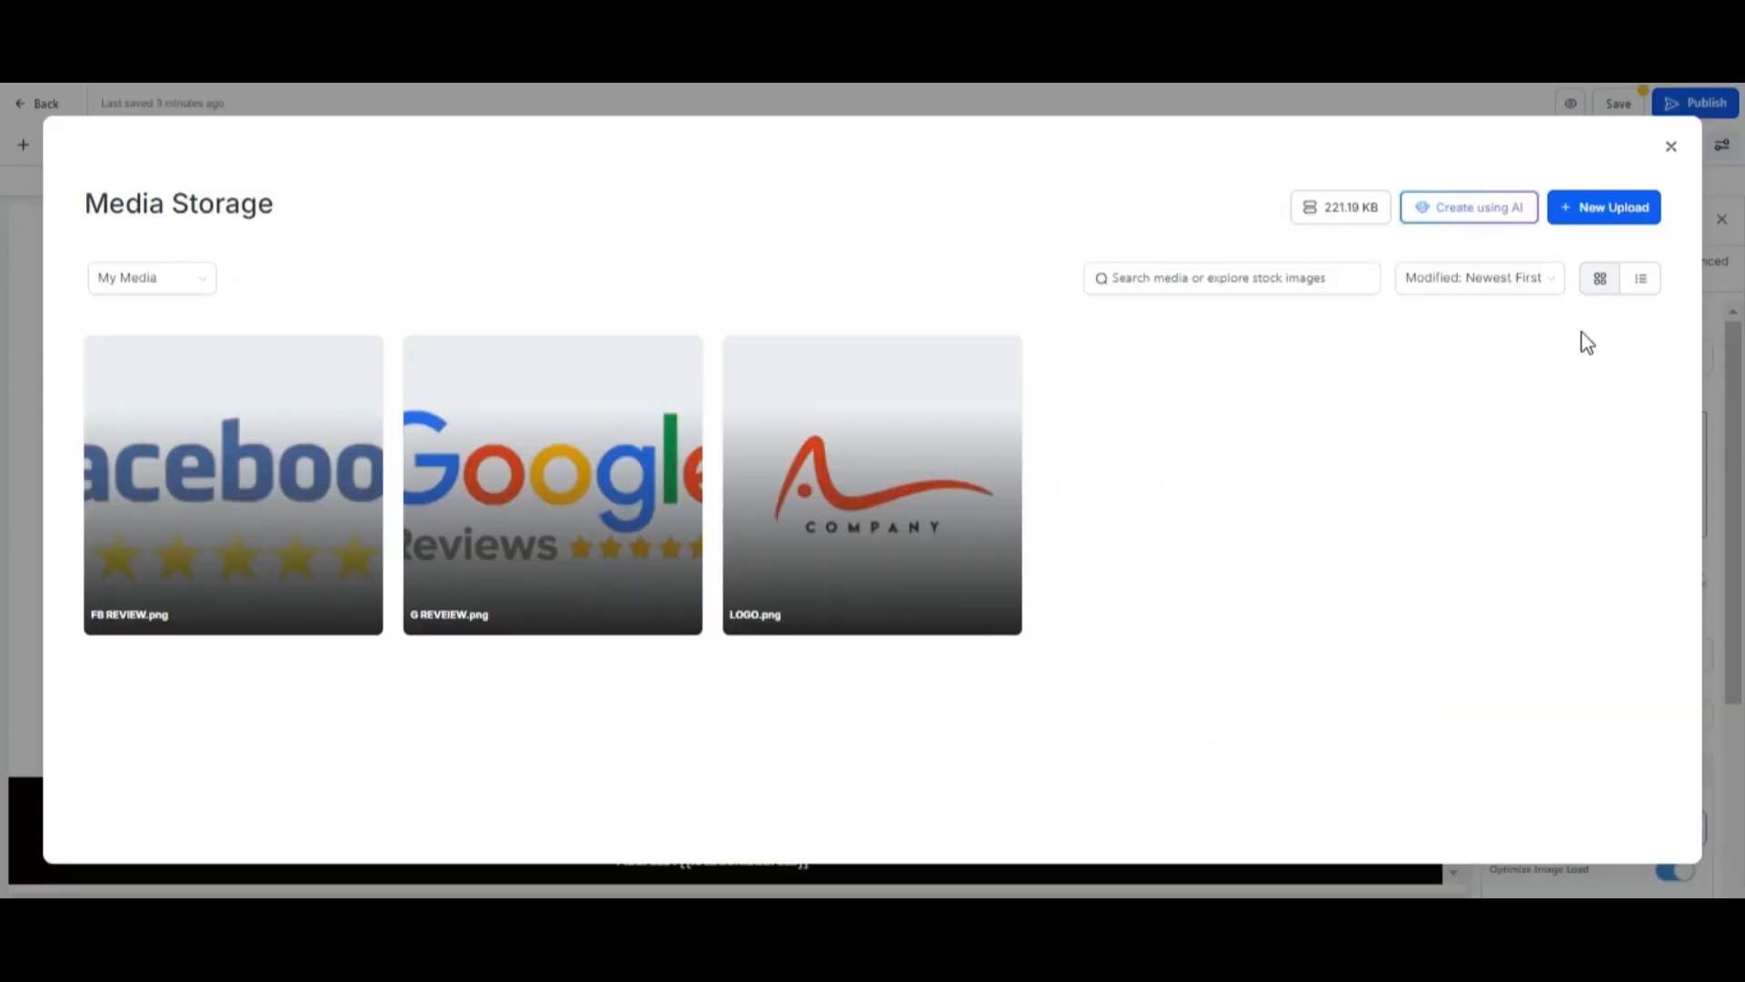
{"action": "left_click", "coordinate": [1586, 207]}
{"action": "left_click", "coordinate": [1590, 247]}
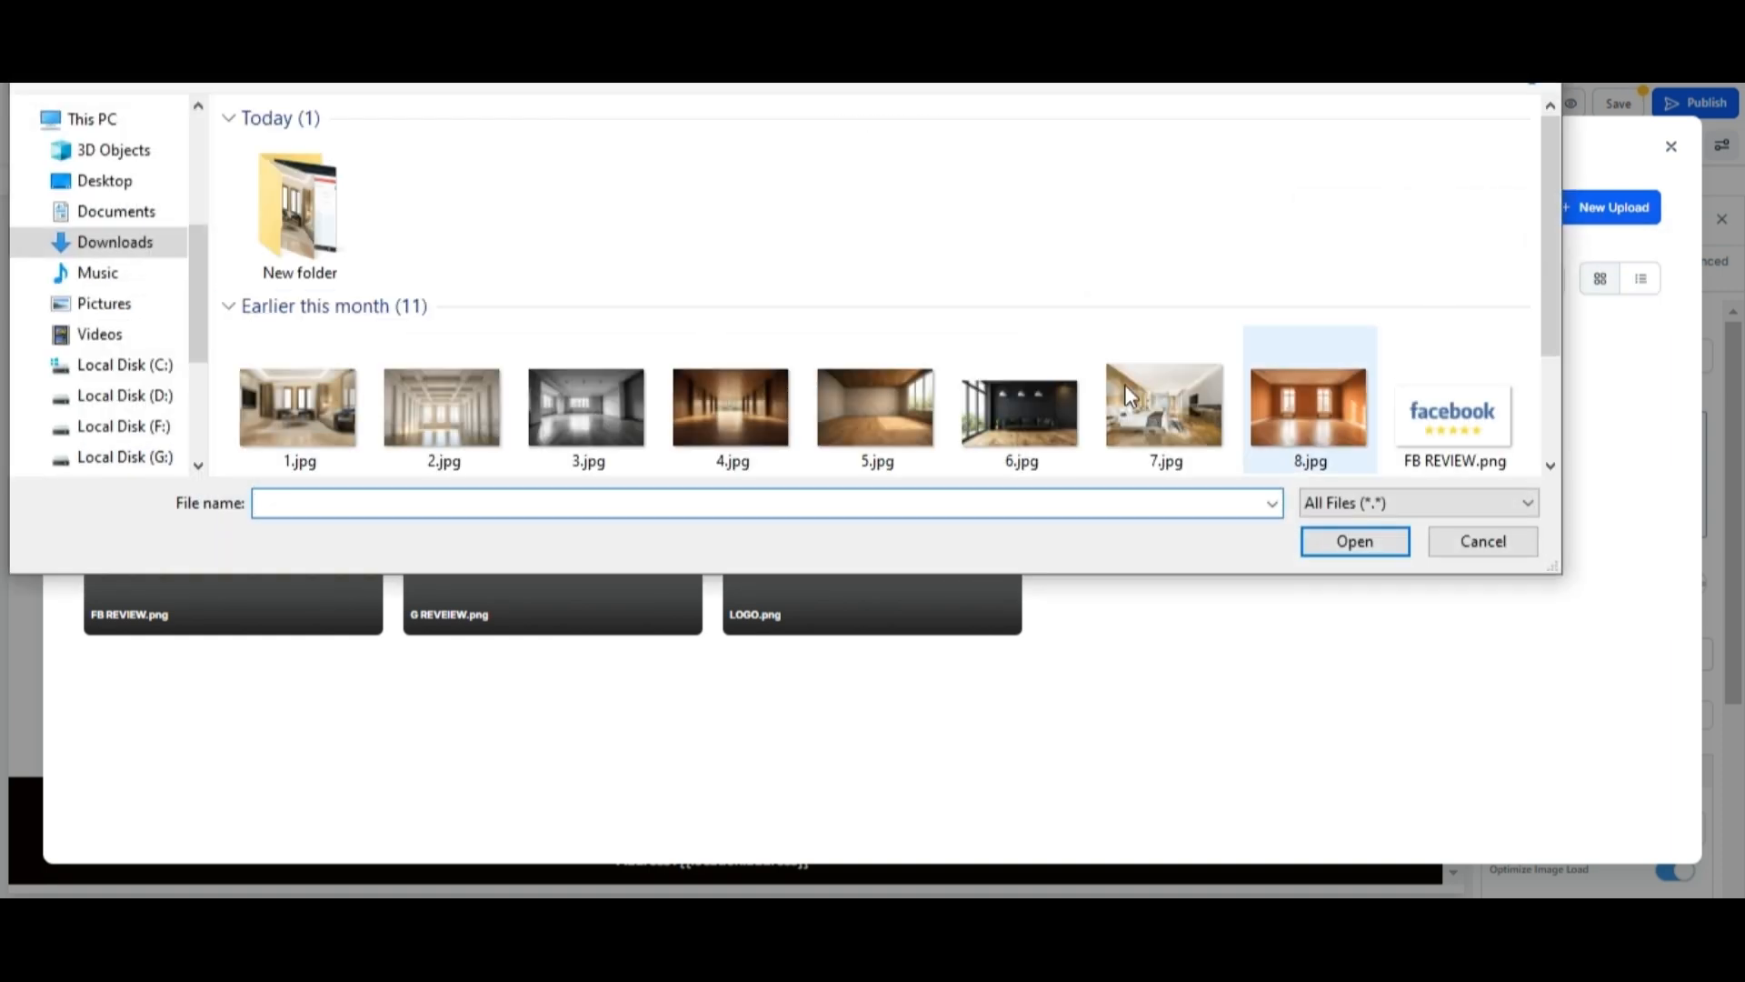
{"action": "left_click_drag", "start_coordinate": [225, 337], "coordinate": [1323, 447]}
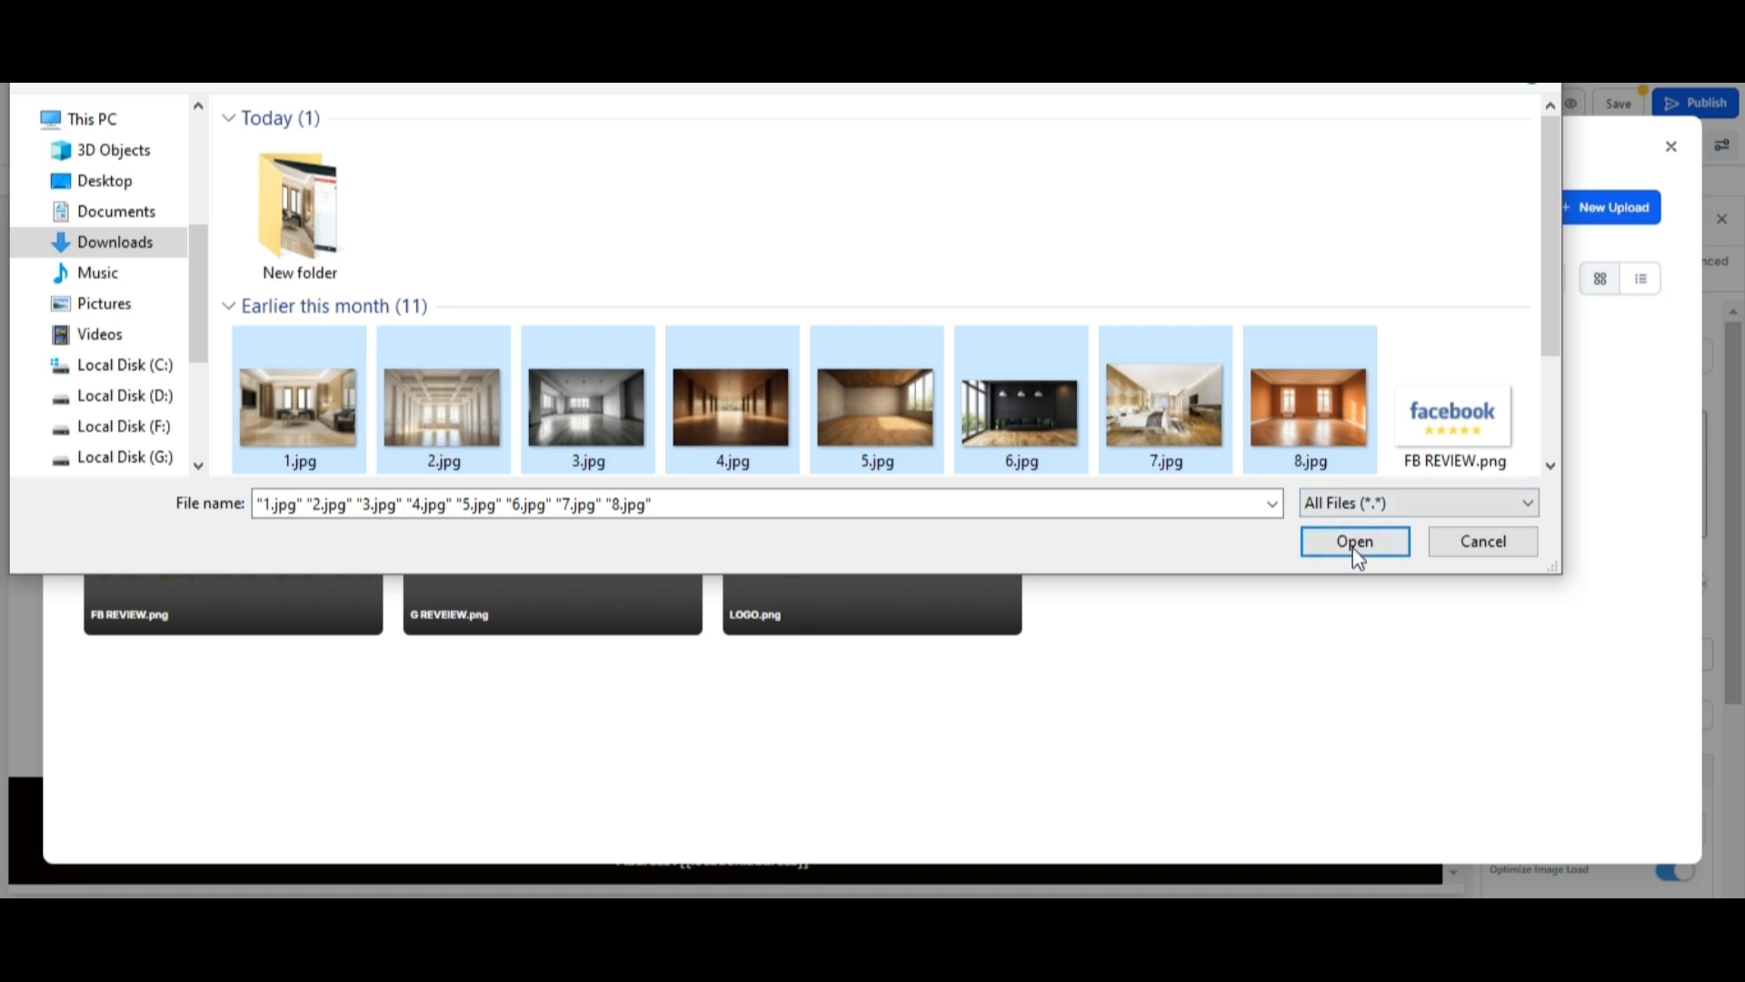
{"action": "left_click", "coordinate": [1351, 542]}
Set the first gallery image to 1.jpg.
{"action": "left_click", "coordinate": [1644, 648]}
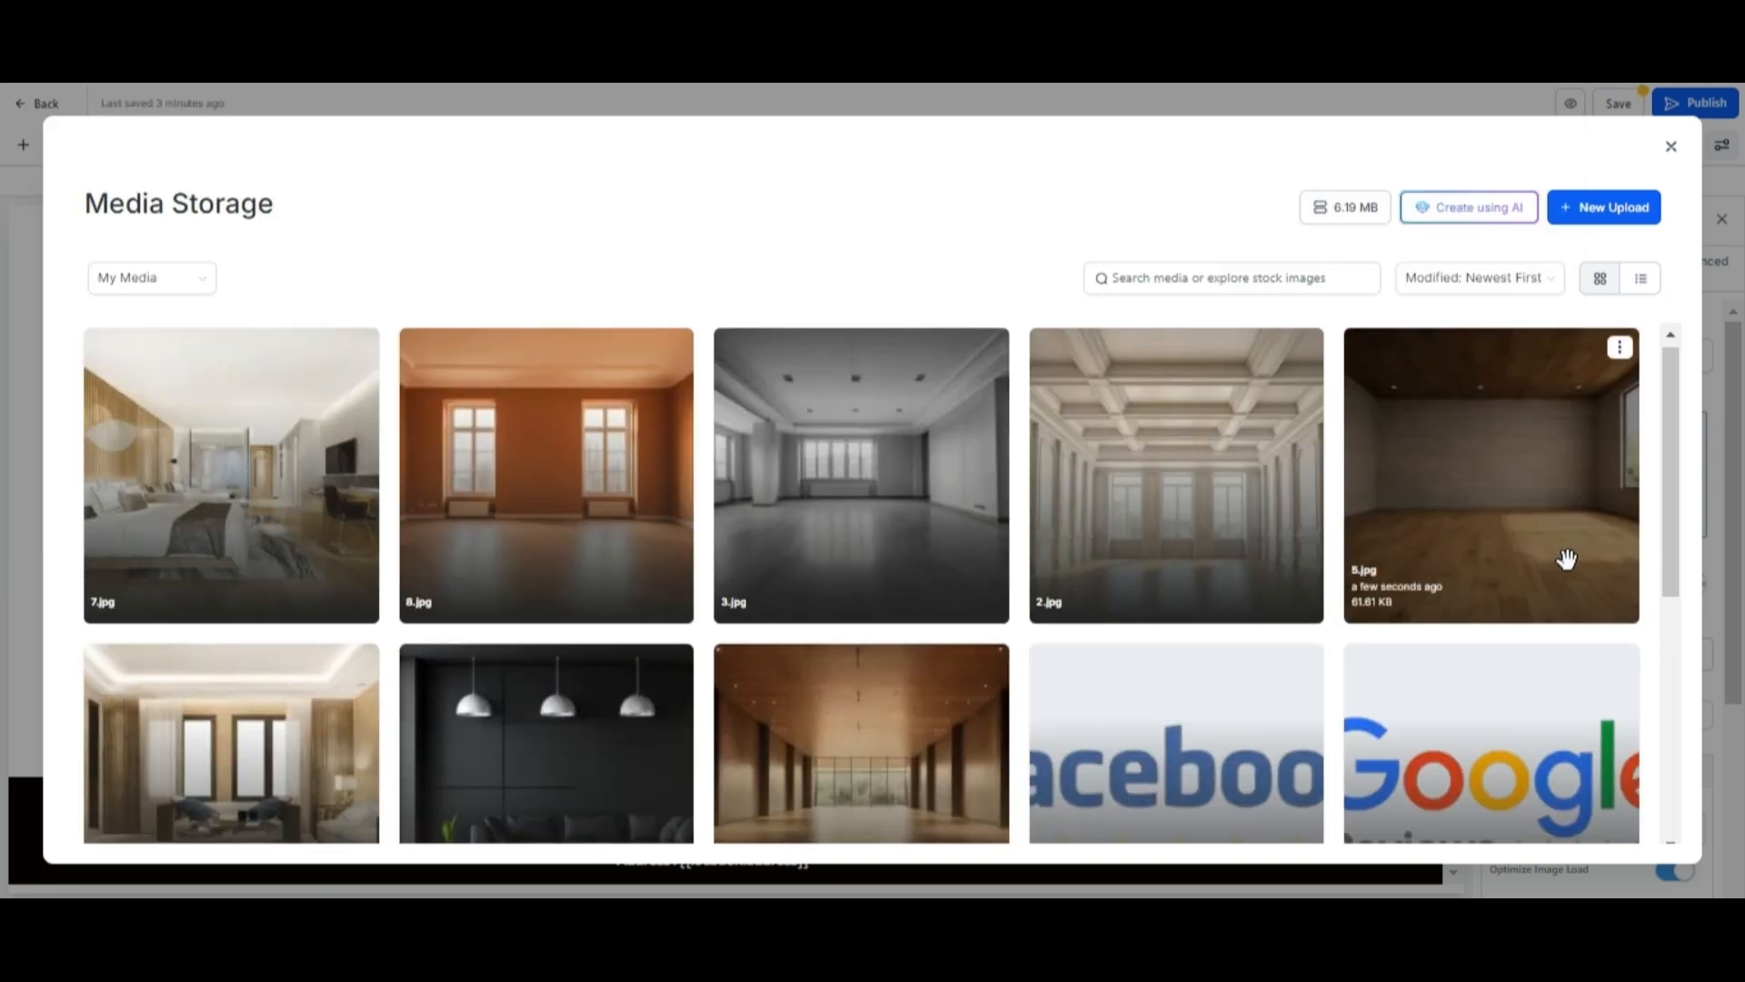
{"action": "scroll", "coordinate": [561, 759], "scroll_direction": "down", "scroll_amount": 2}
{"action": "left_click", "coordinate": [304, 691]}
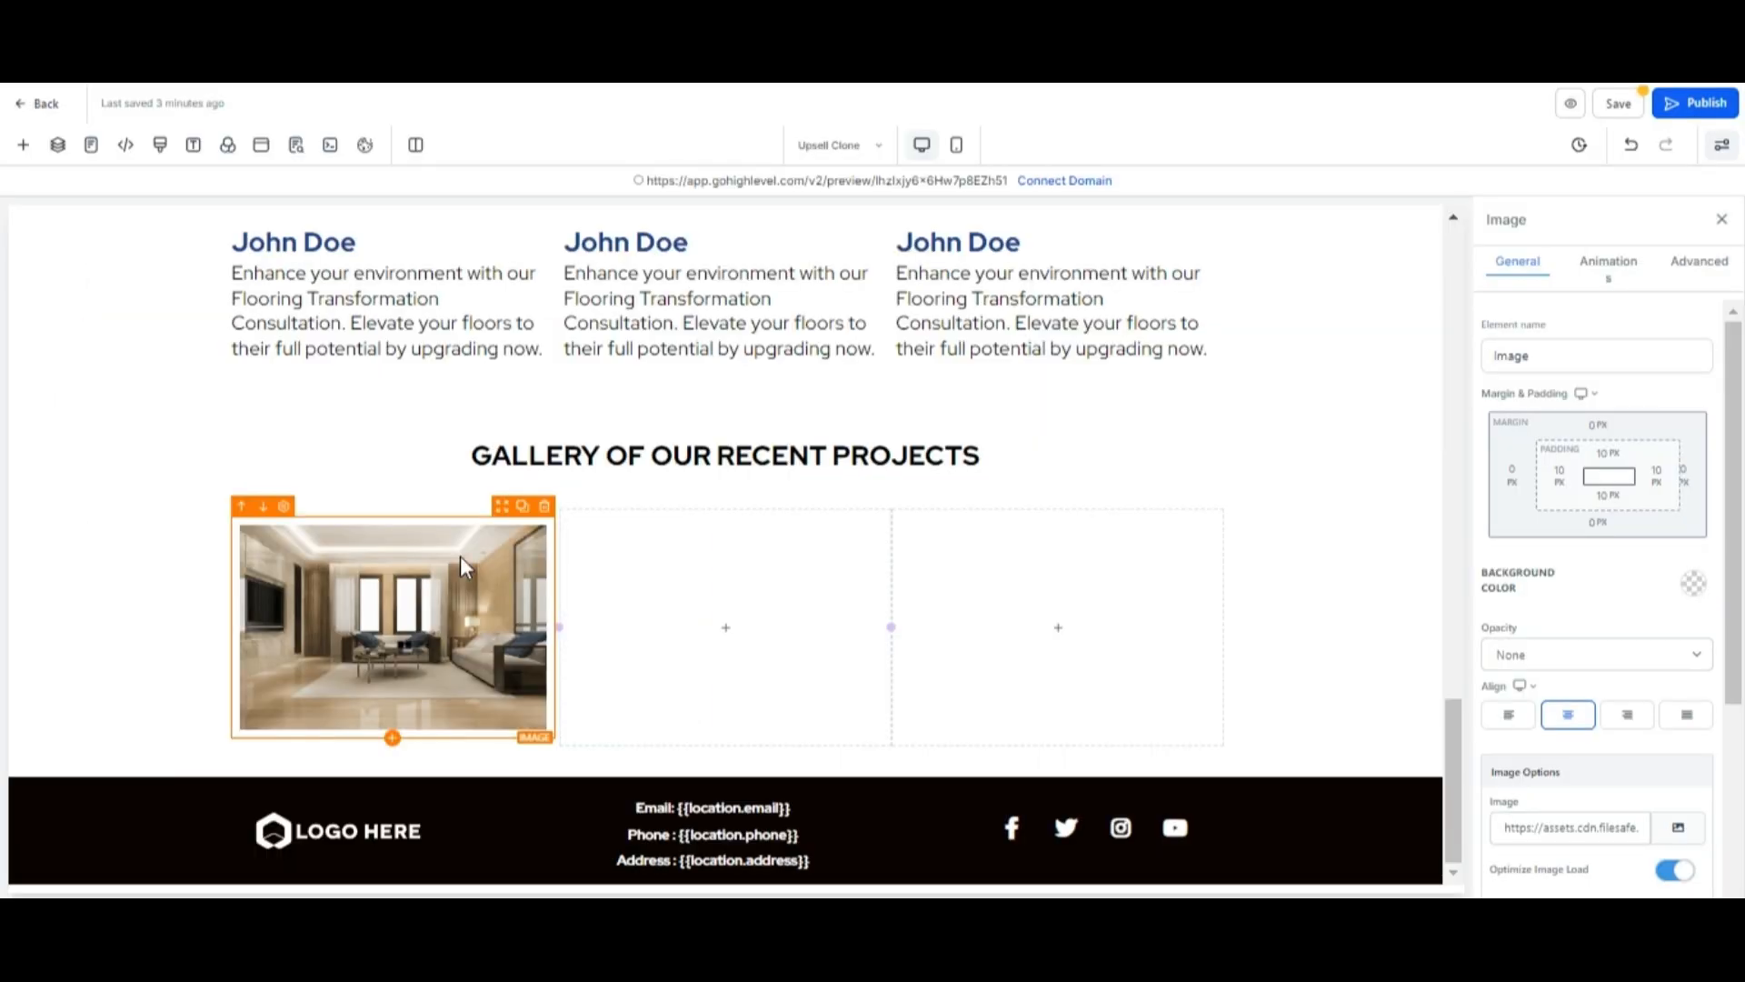
Duplicate the image to fill four gallery columns and delete the leftover empty columns.
{"action": "left_click", "coordinate": [522, 506]}
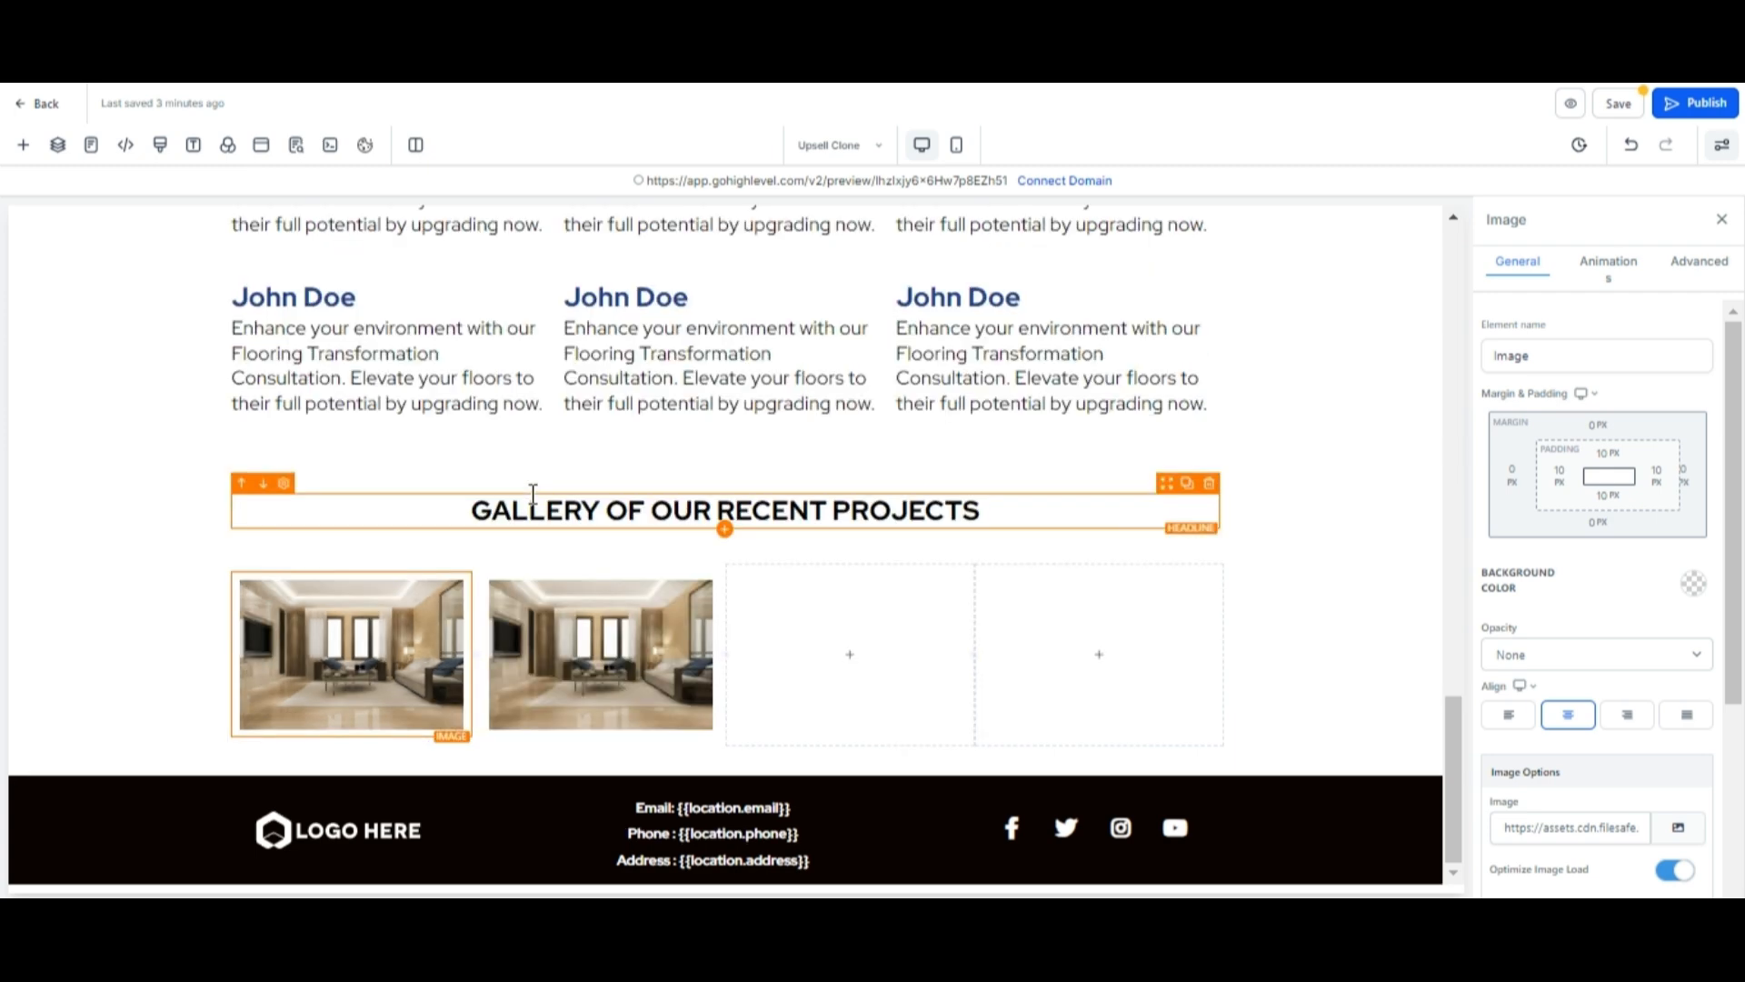
{"action": "left_click", "coordinate": [686, 551]}
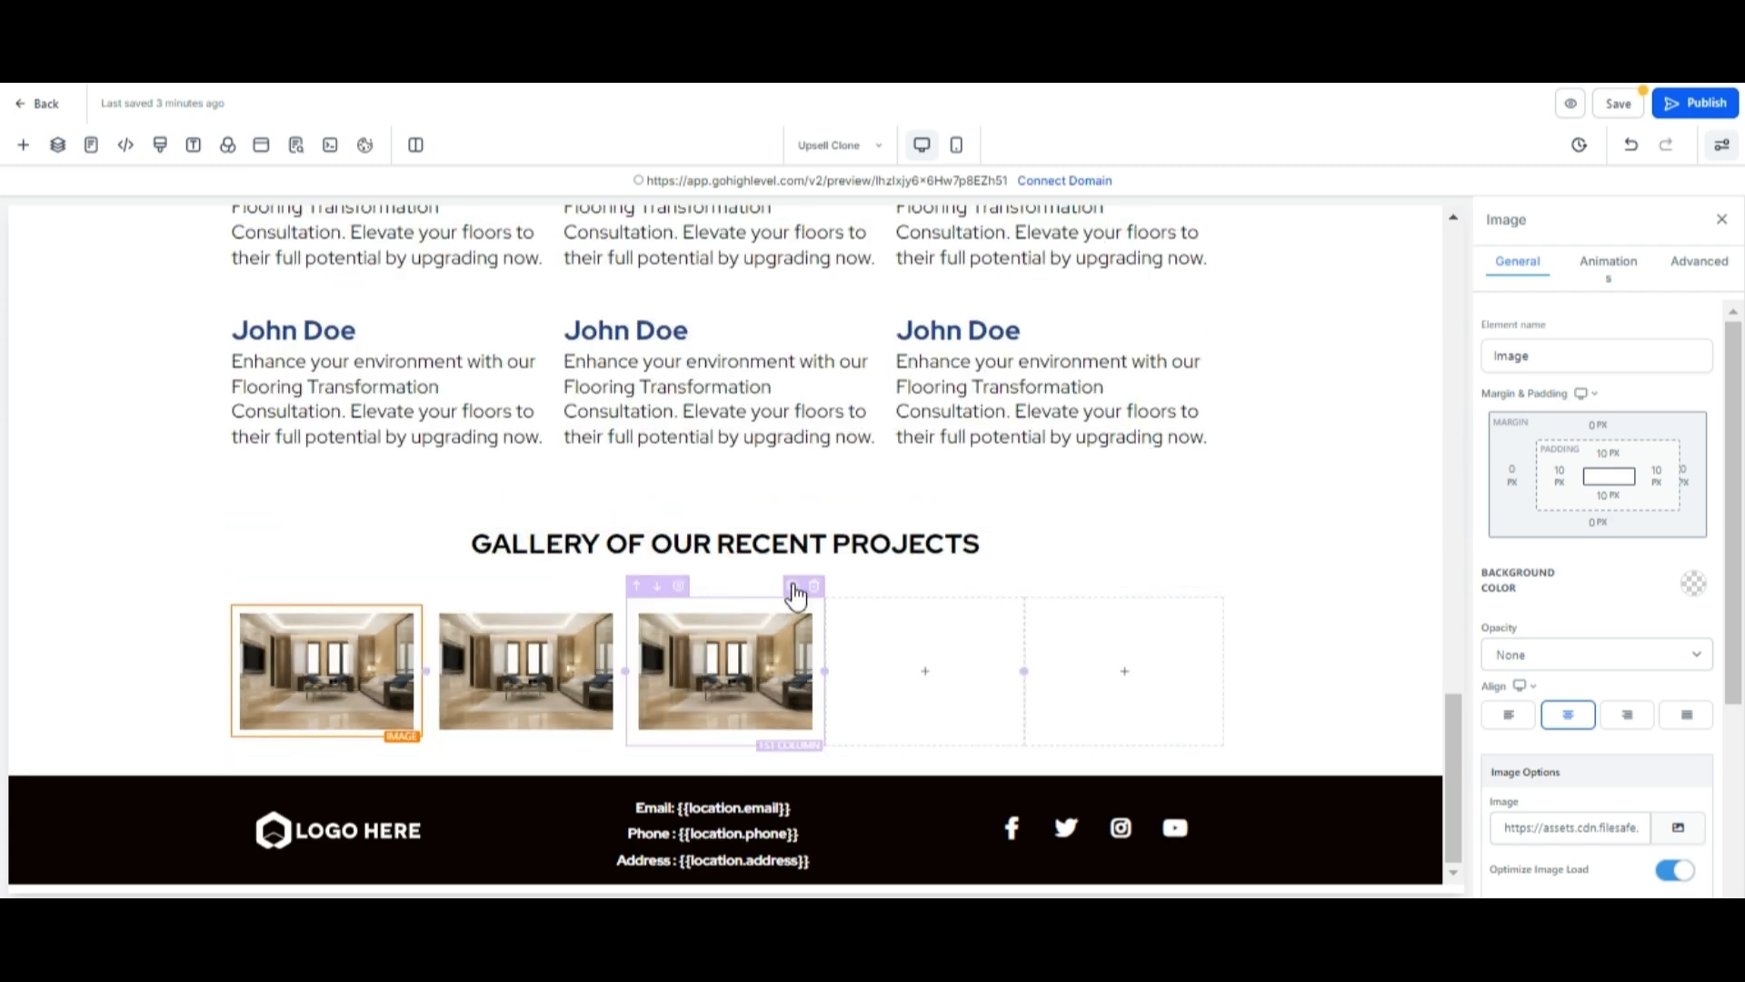
{"action": "left_click", "coordinate": [790, 586]}
{"action": "left_click", "coordinate": [1046, 608]}
{"action": "left_click", "coordinate": [1211, 589]}
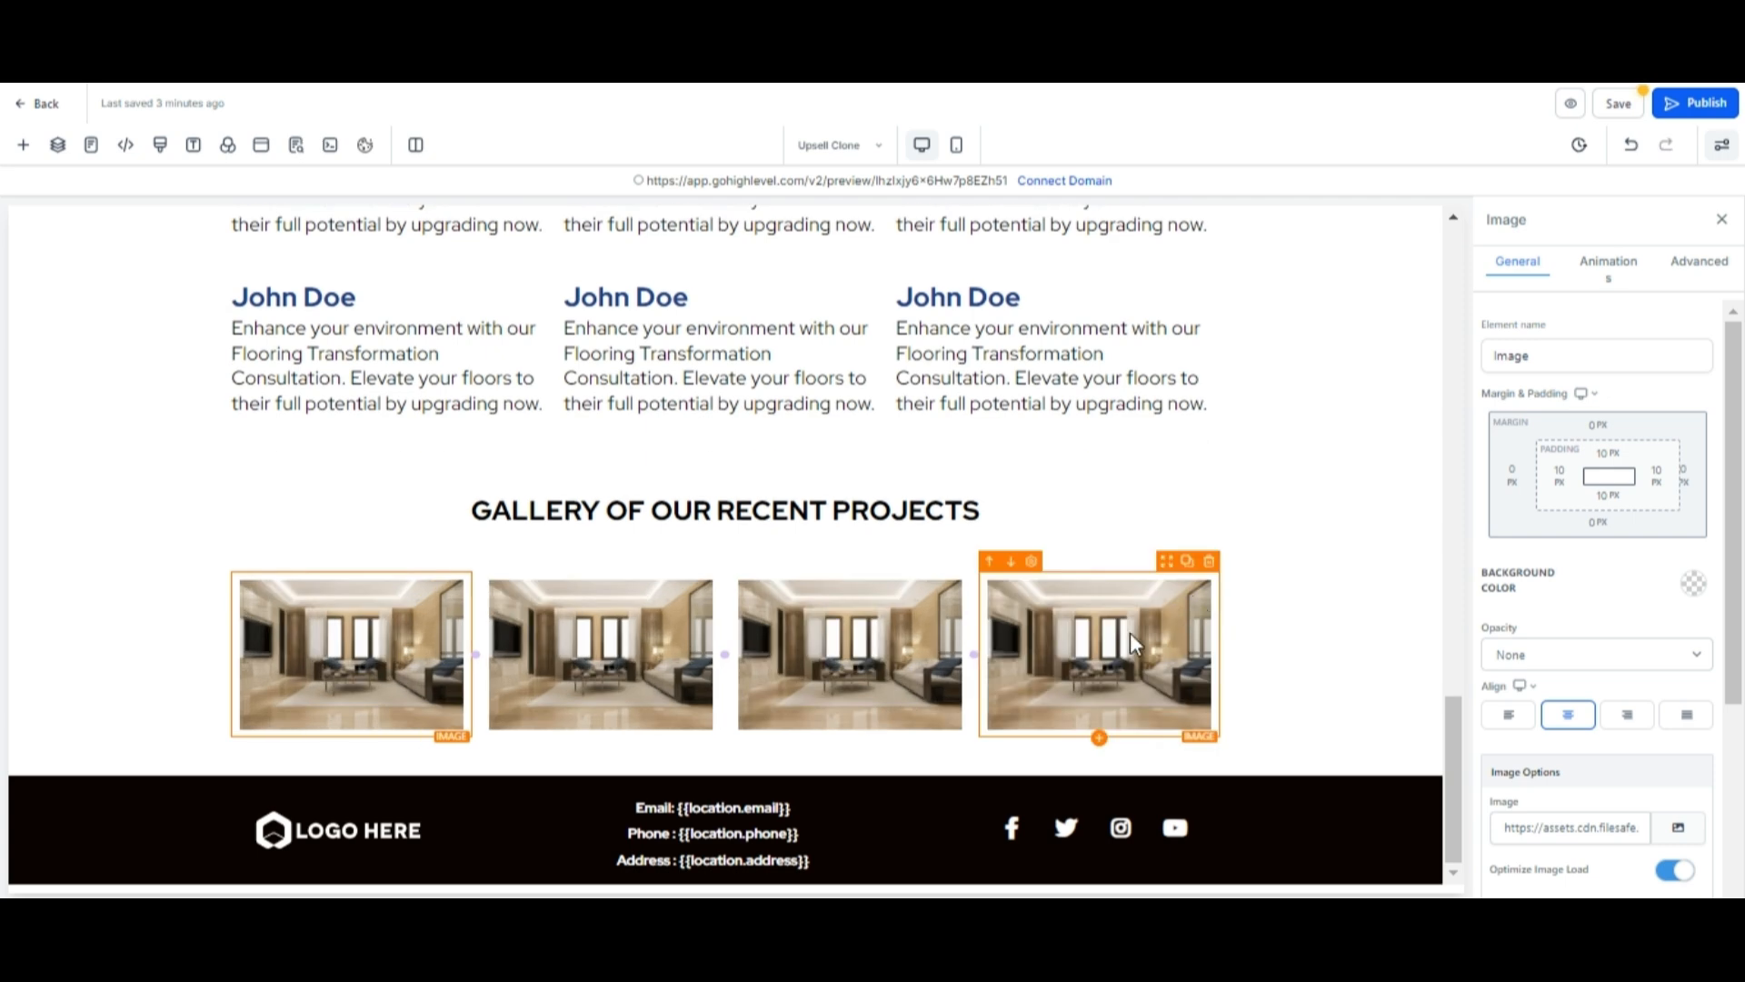
Replace the second, third and fourth gallery images with 2.jpg, 3.jpg and 4.jpg.
{"action": "left_click", "coordinate": [667, 644]}
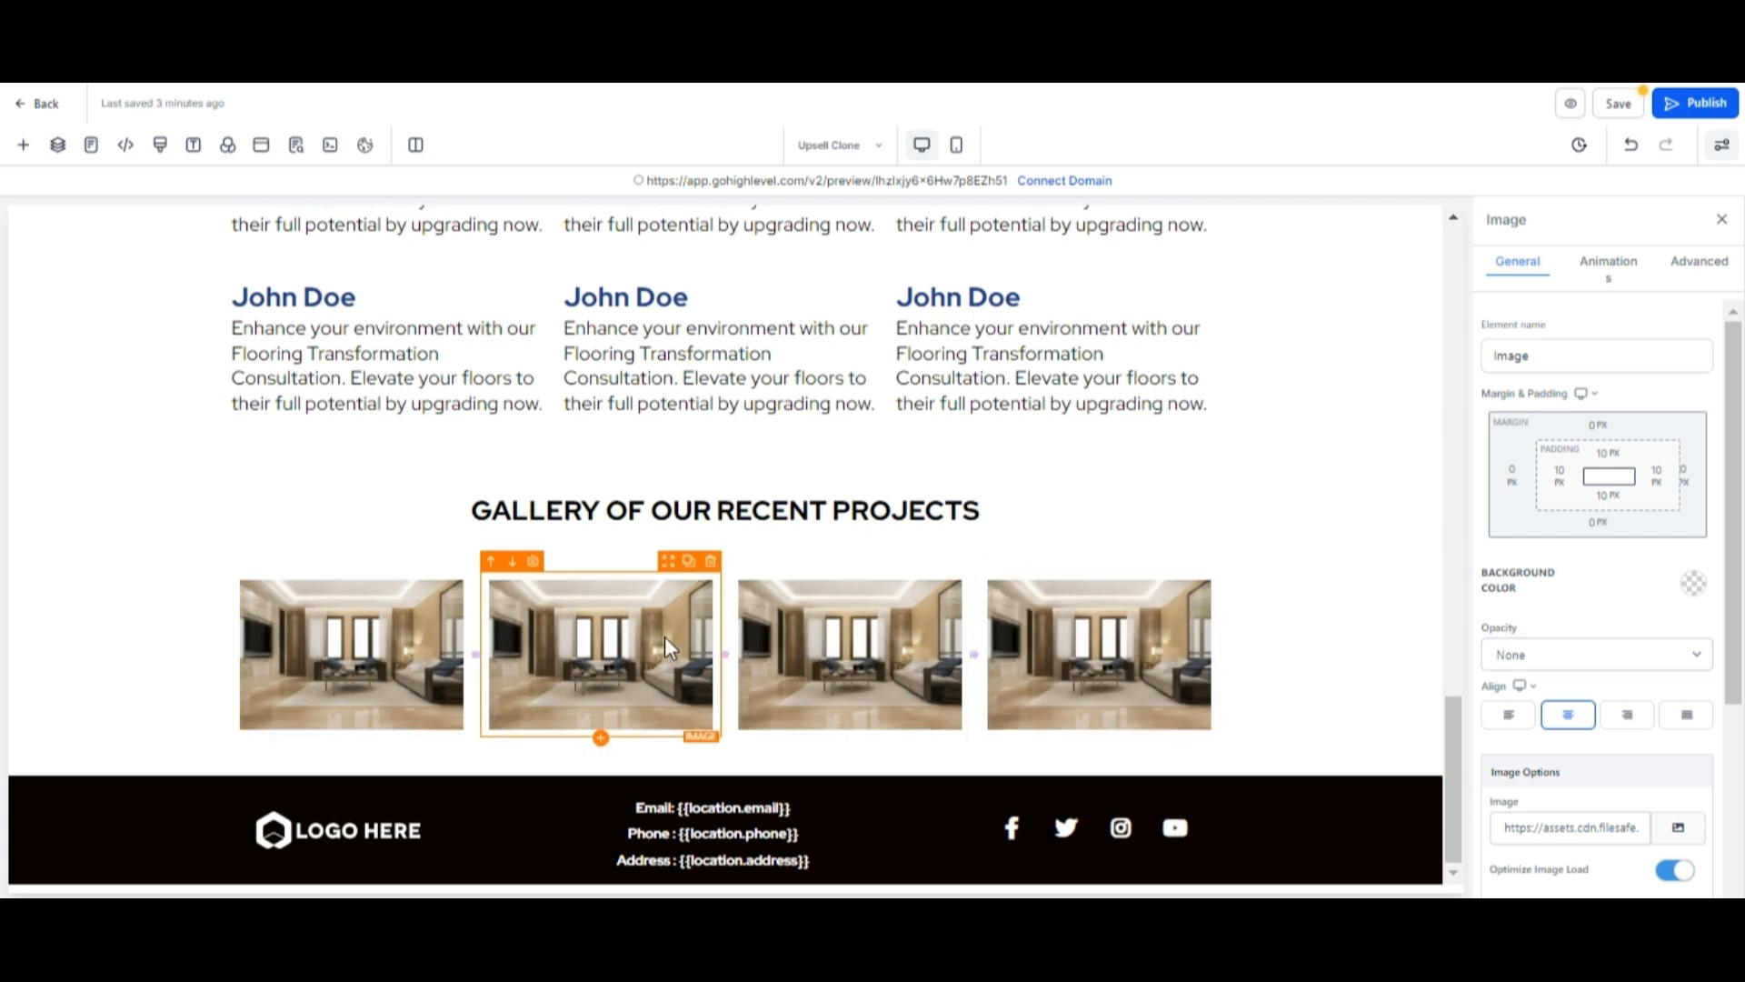
{"action": "left_click", "coordinate": [1681, 831]}
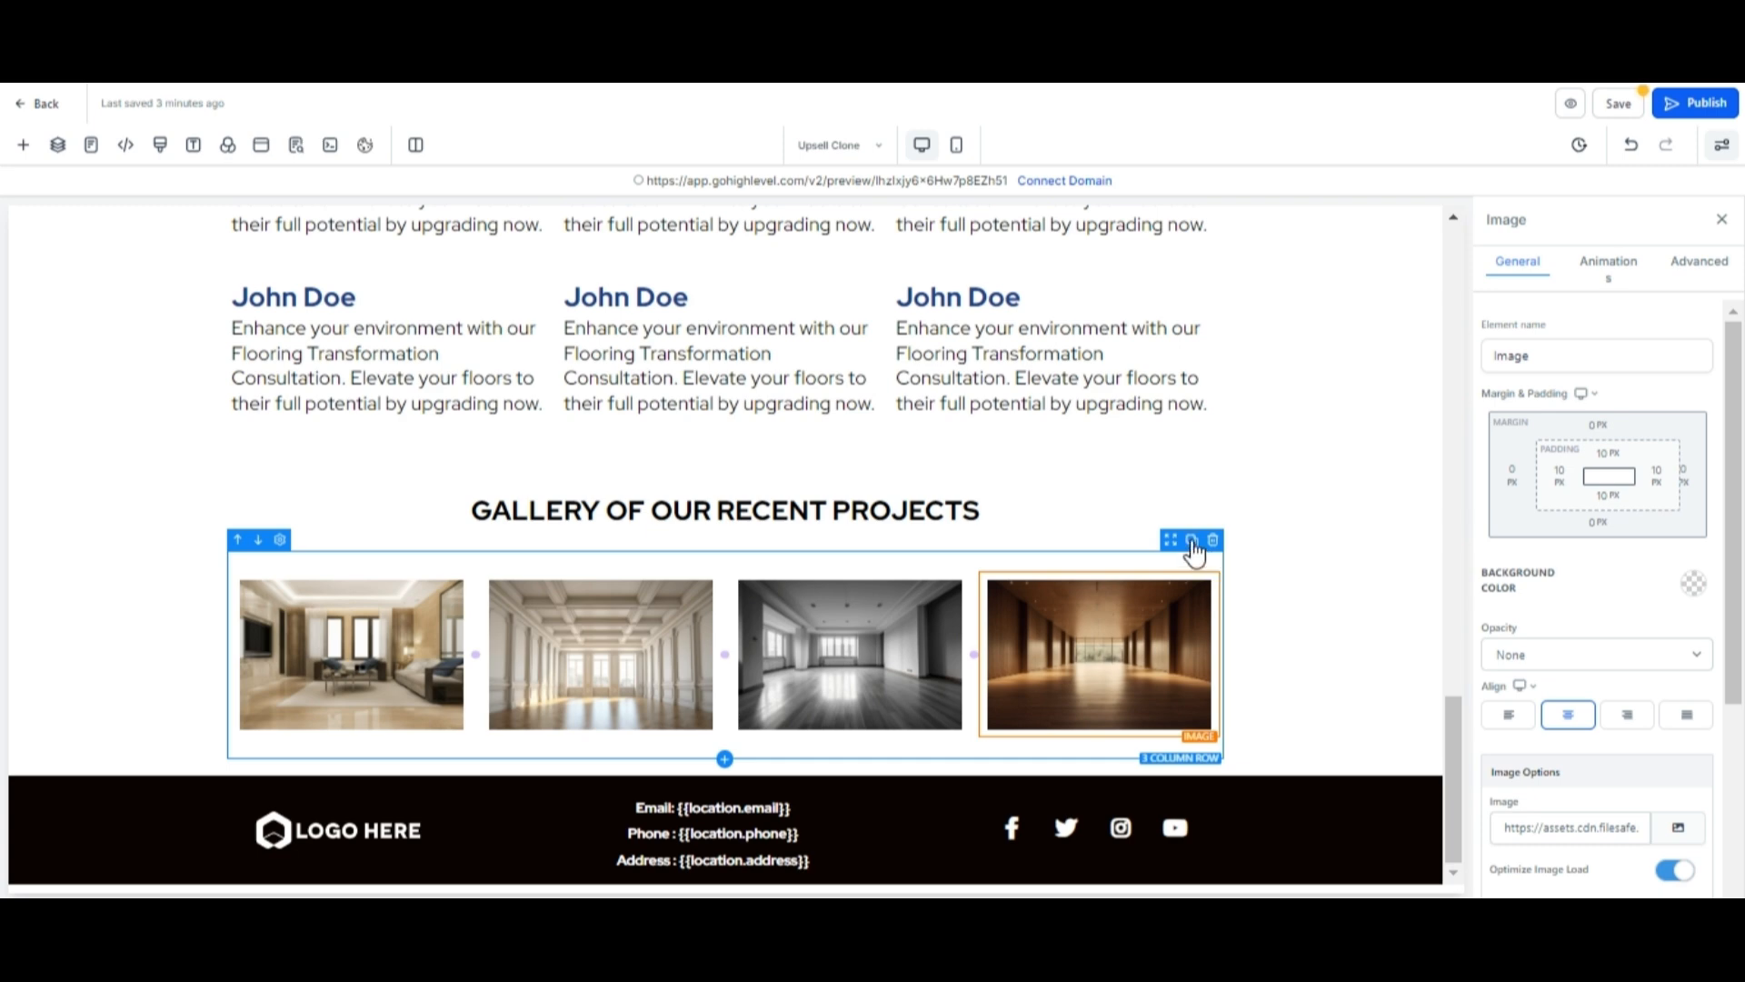
Duplicate the gallery row and swap its images for 5.jpg, 6.jpg, 7.jpg and 8.jpg.
{"action": "left_click", "coordinate": [1191, 541]}
{"action": "scroll", "coordinate": [1278, 538], "scroll_direction": "down", "scroll_amount": 2}
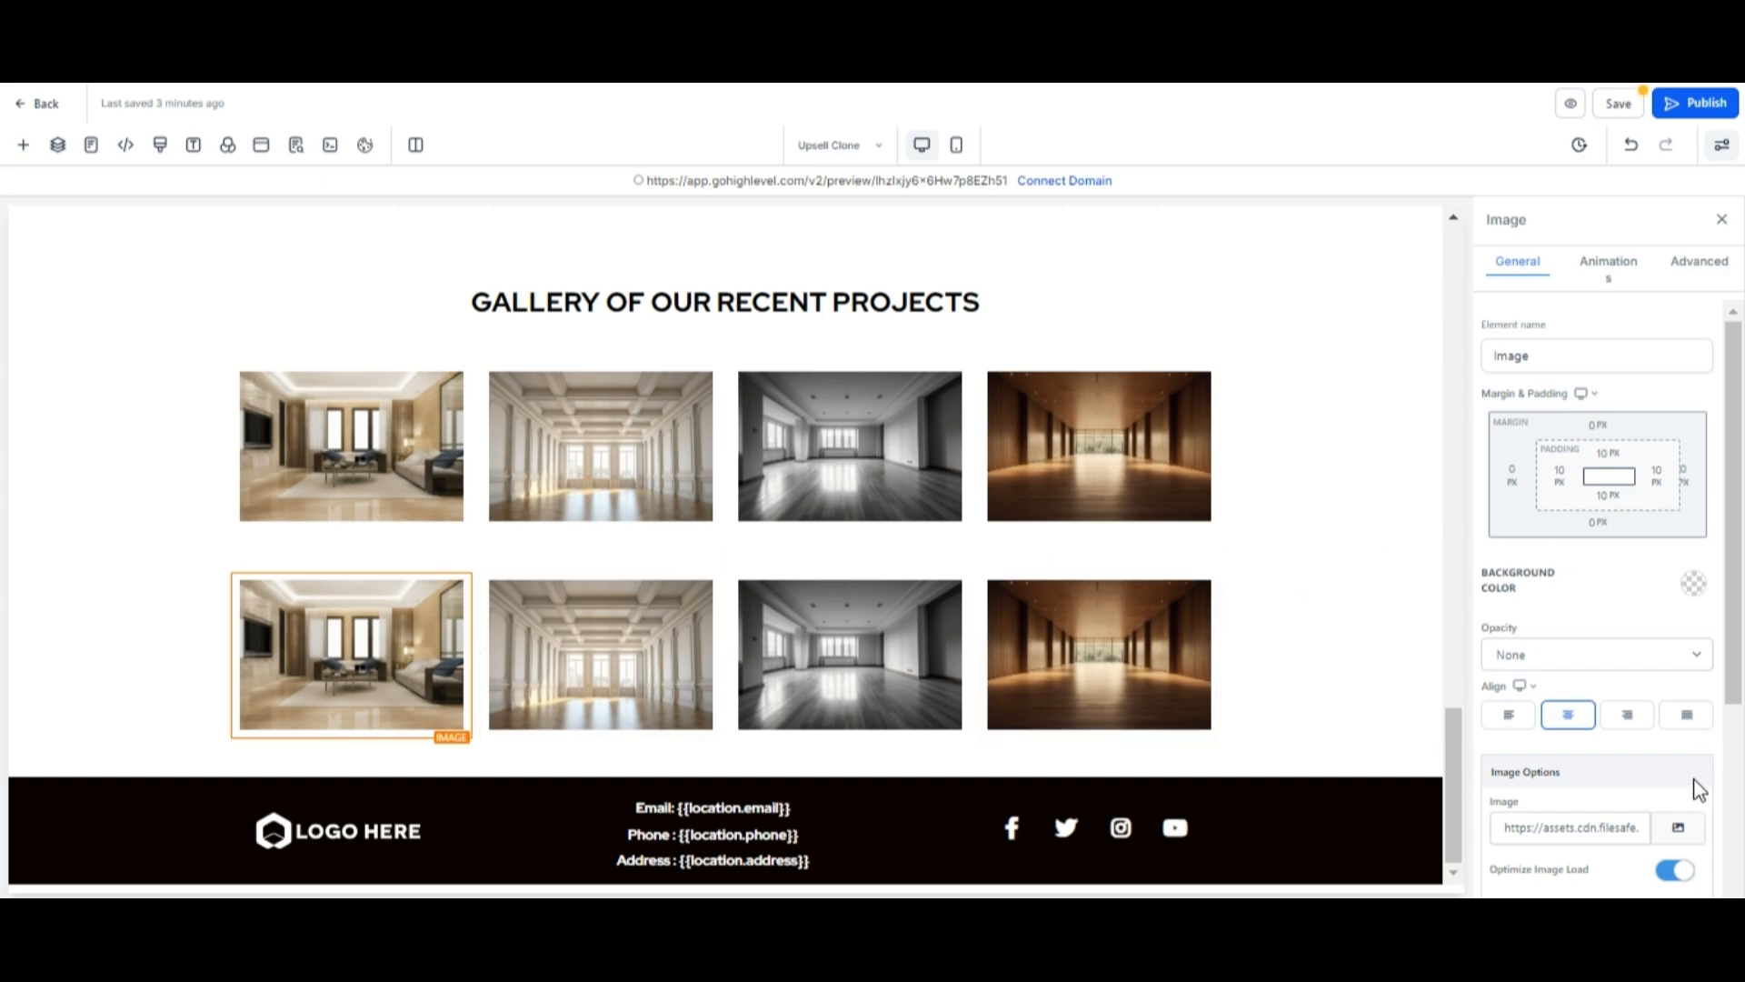
{"action": "left_click", "coordinate": [1677, 829]}
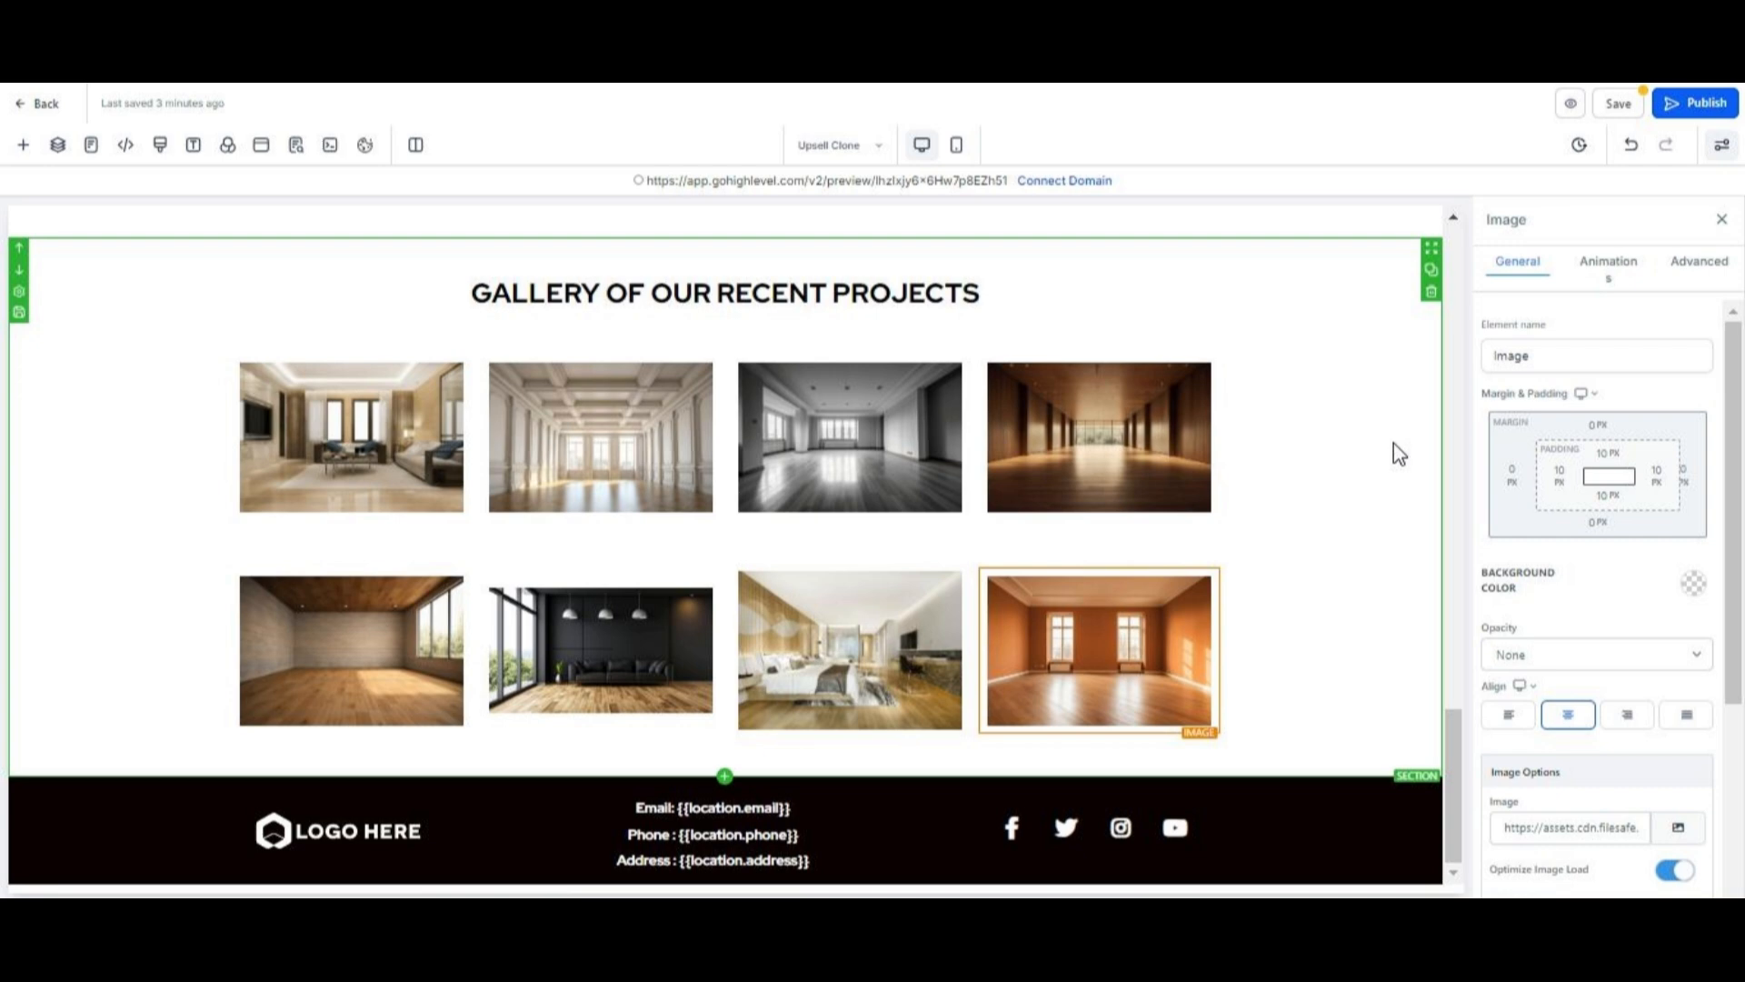
Set the gallery section's background colour to a tan swatch.
{"action": "left_click", "coordinate": [1390, 245]}
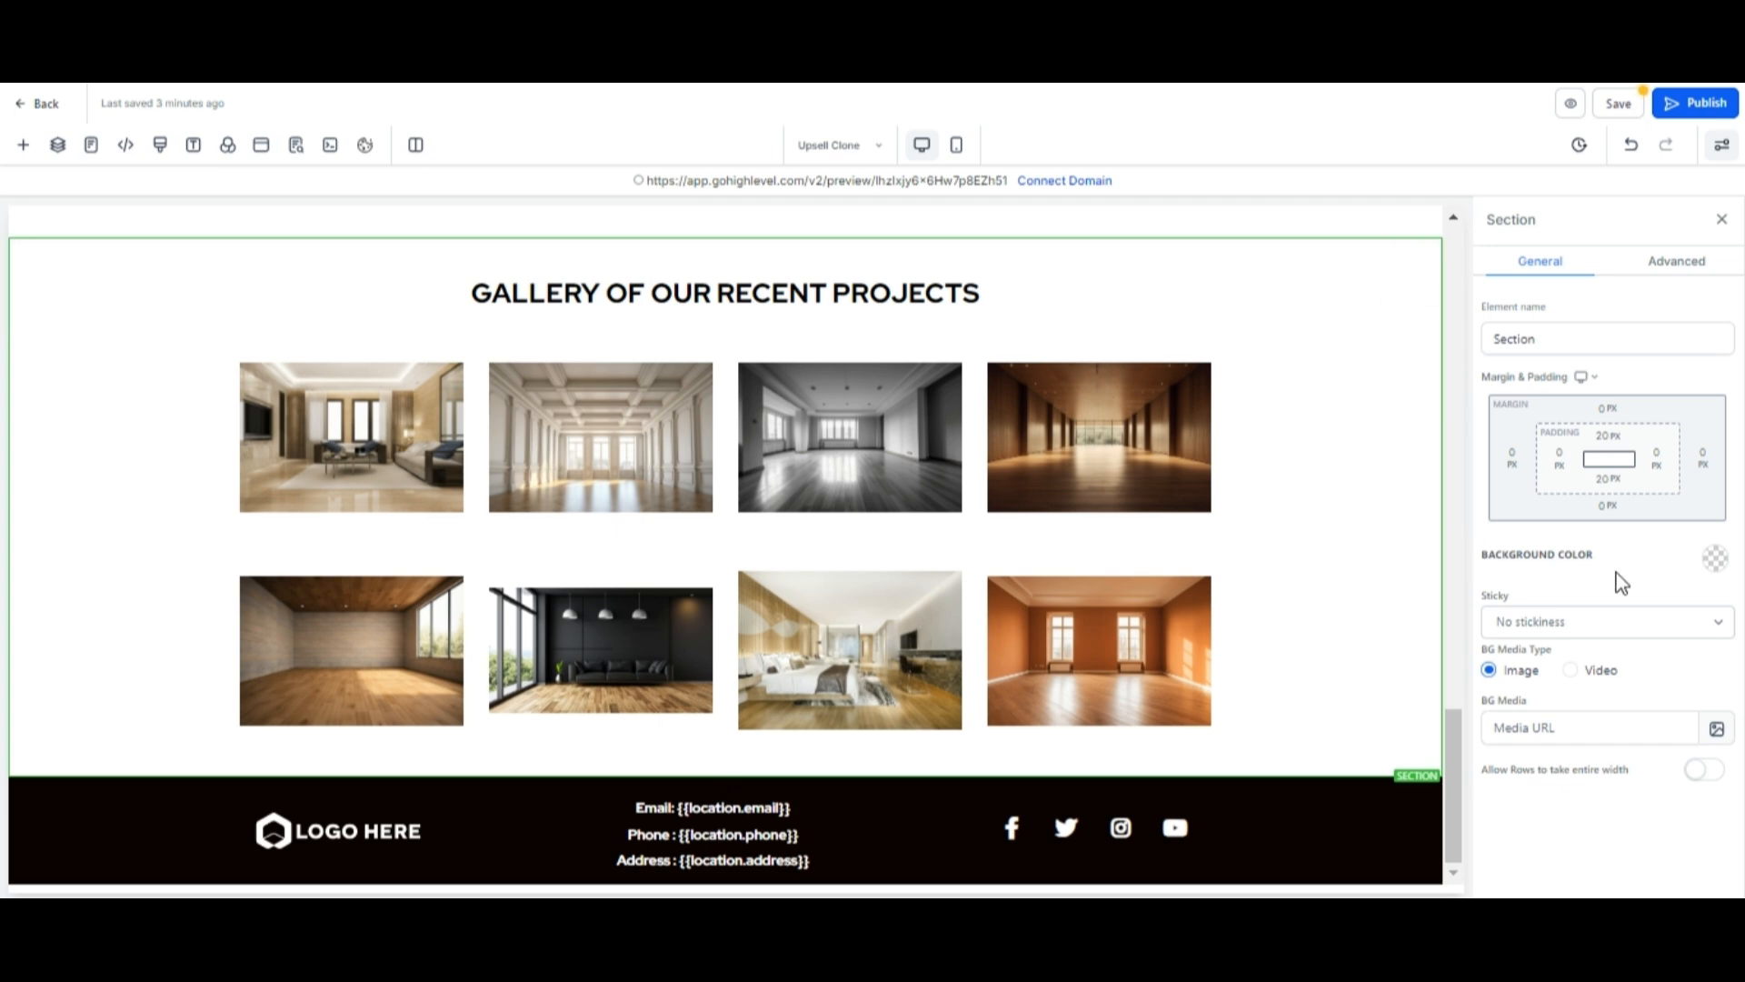
{"action": "left_click", "coordinate": [1716, 560]}
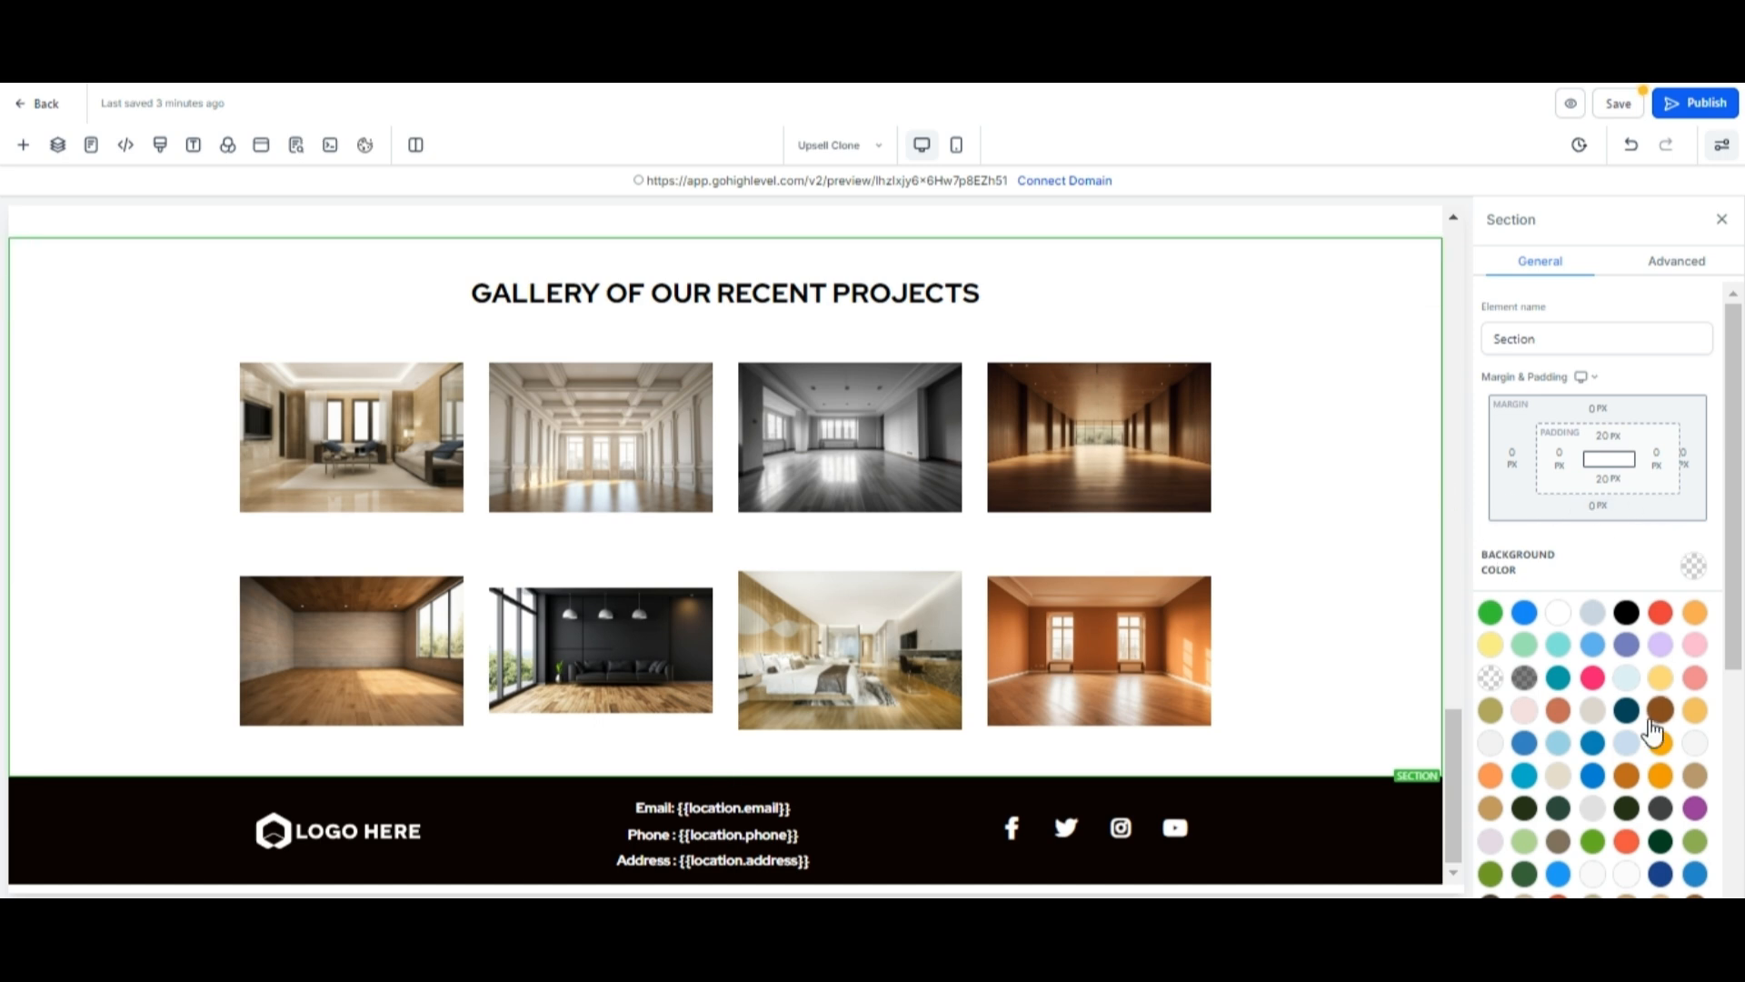
{"action": "scroll", "coordinate": [1647, 718], "scroll_direction": "down", "scroll_amount": 5}
{"action": "left_click", "coordinate": [1694, 555]}
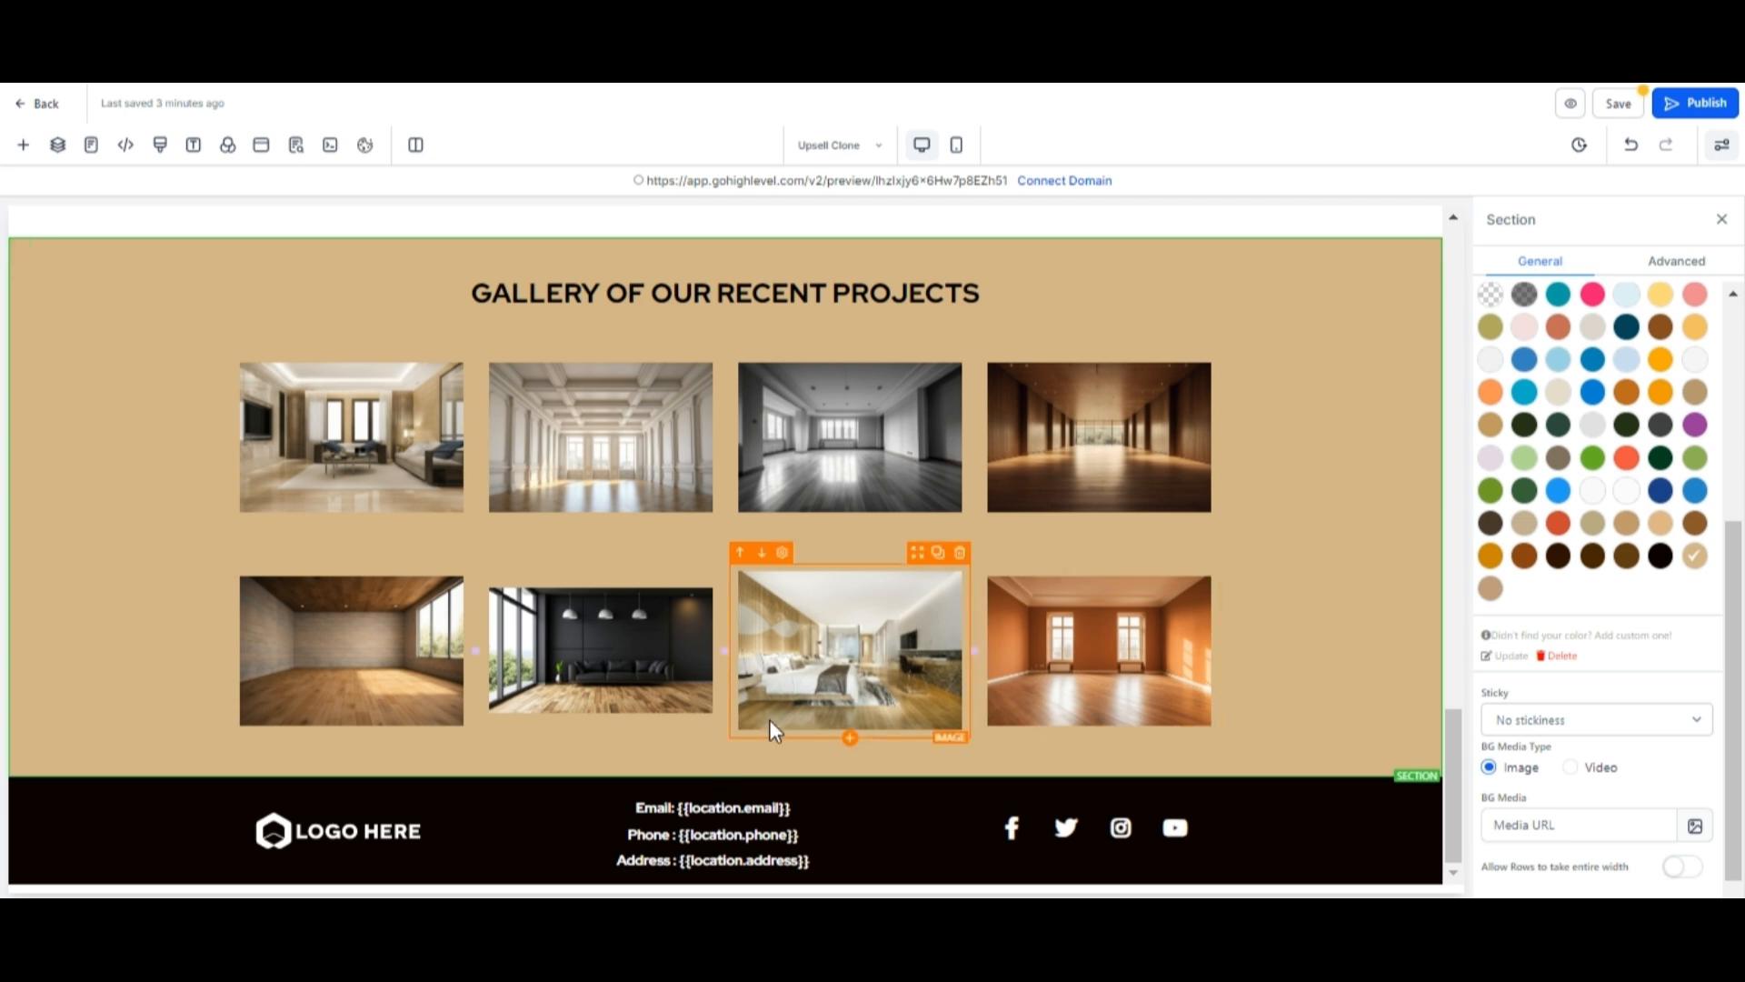
Add a new full-width section with a one-column row below the gallery section.
{"action": "left_click", "coordinate": [724, 780]}
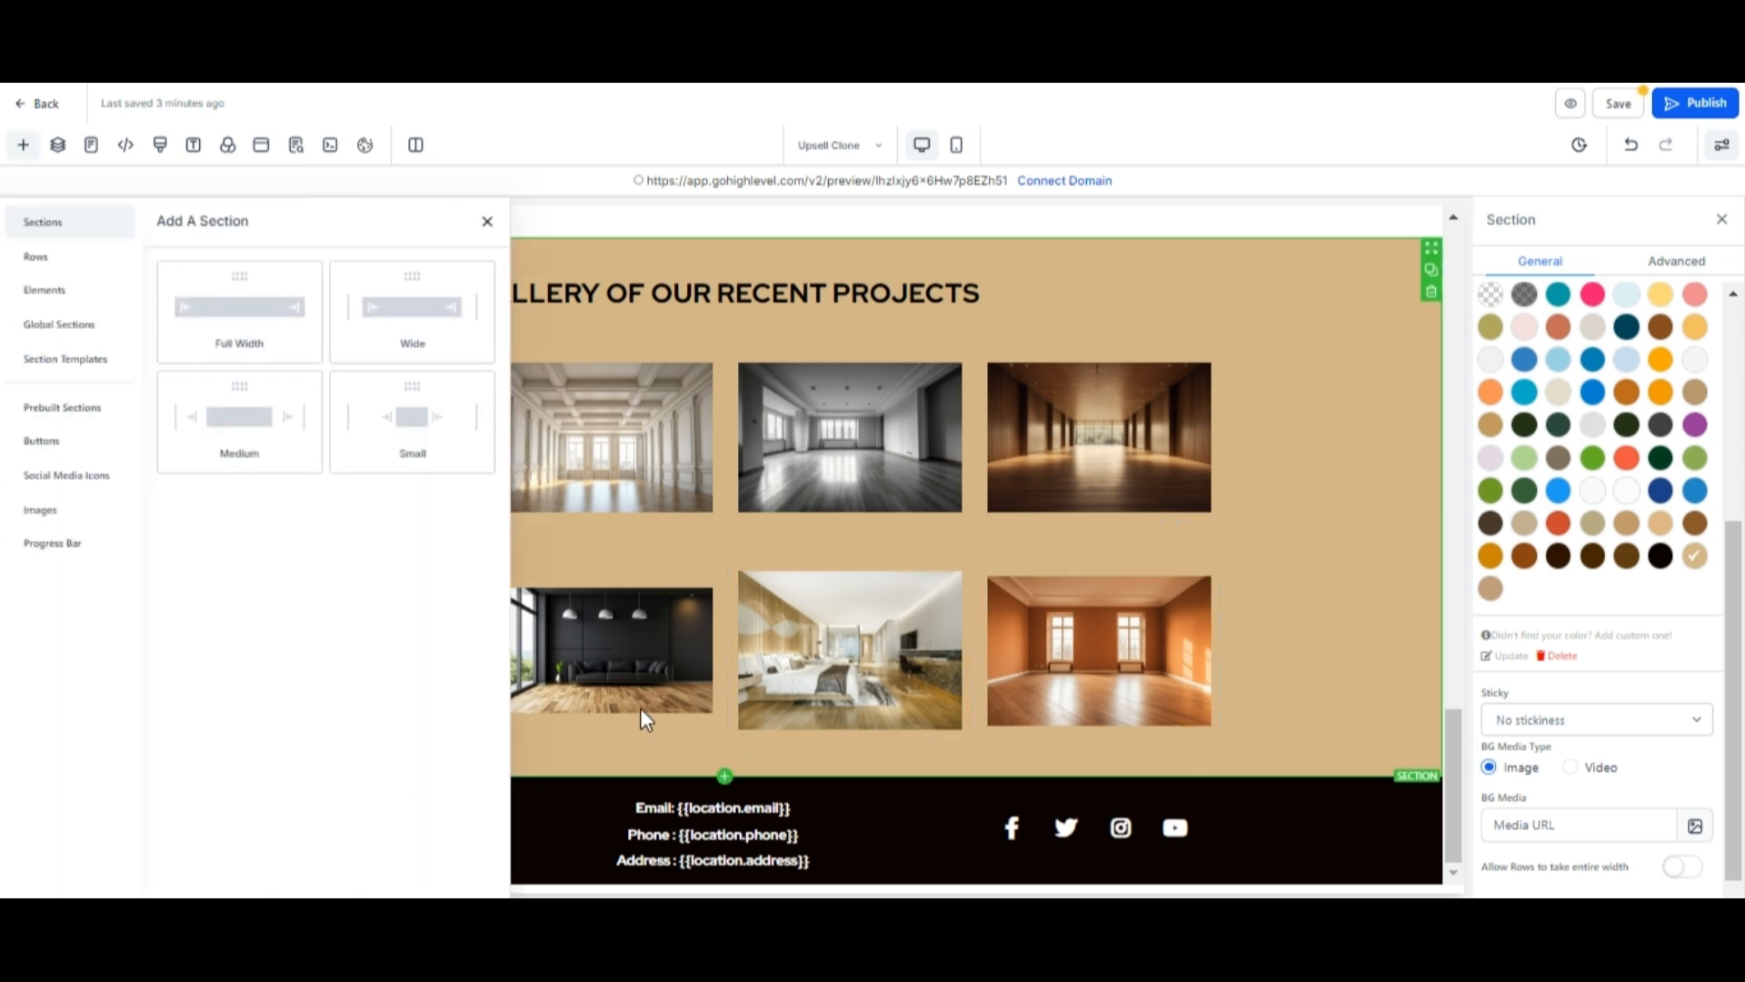
{"action": "left_click", "coordinate": [247, 301]}
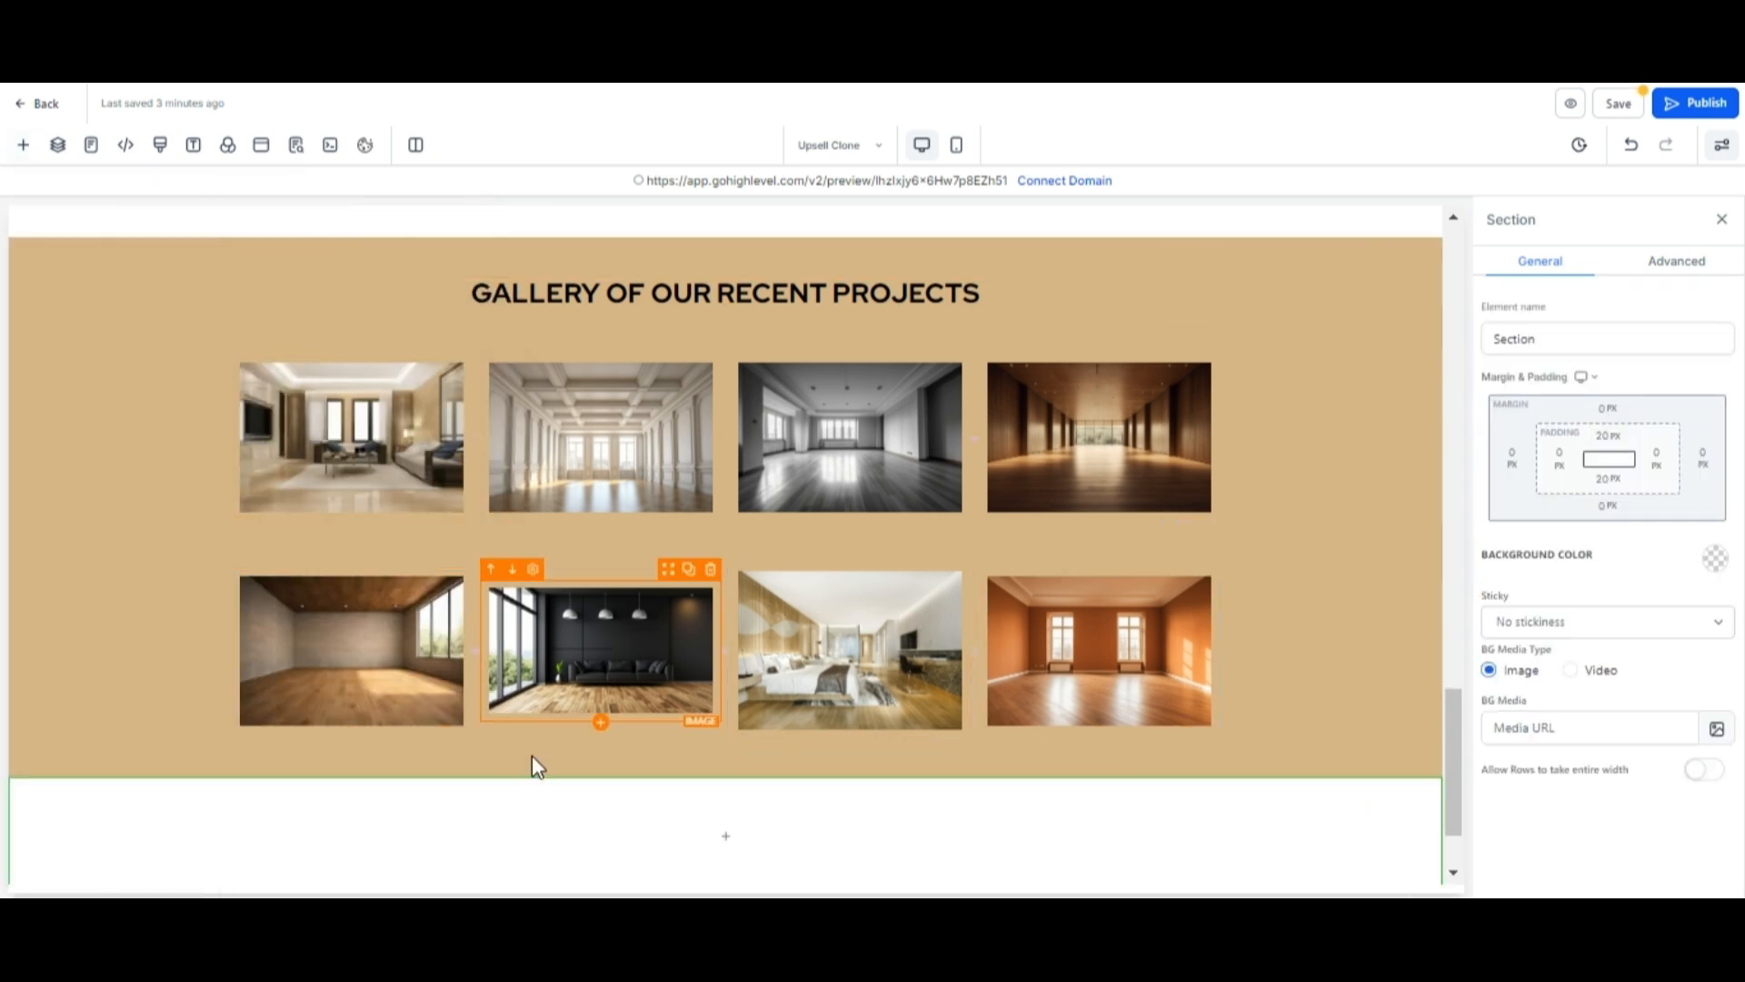
{"action": "left_click", "coordinate": [718, 828]}
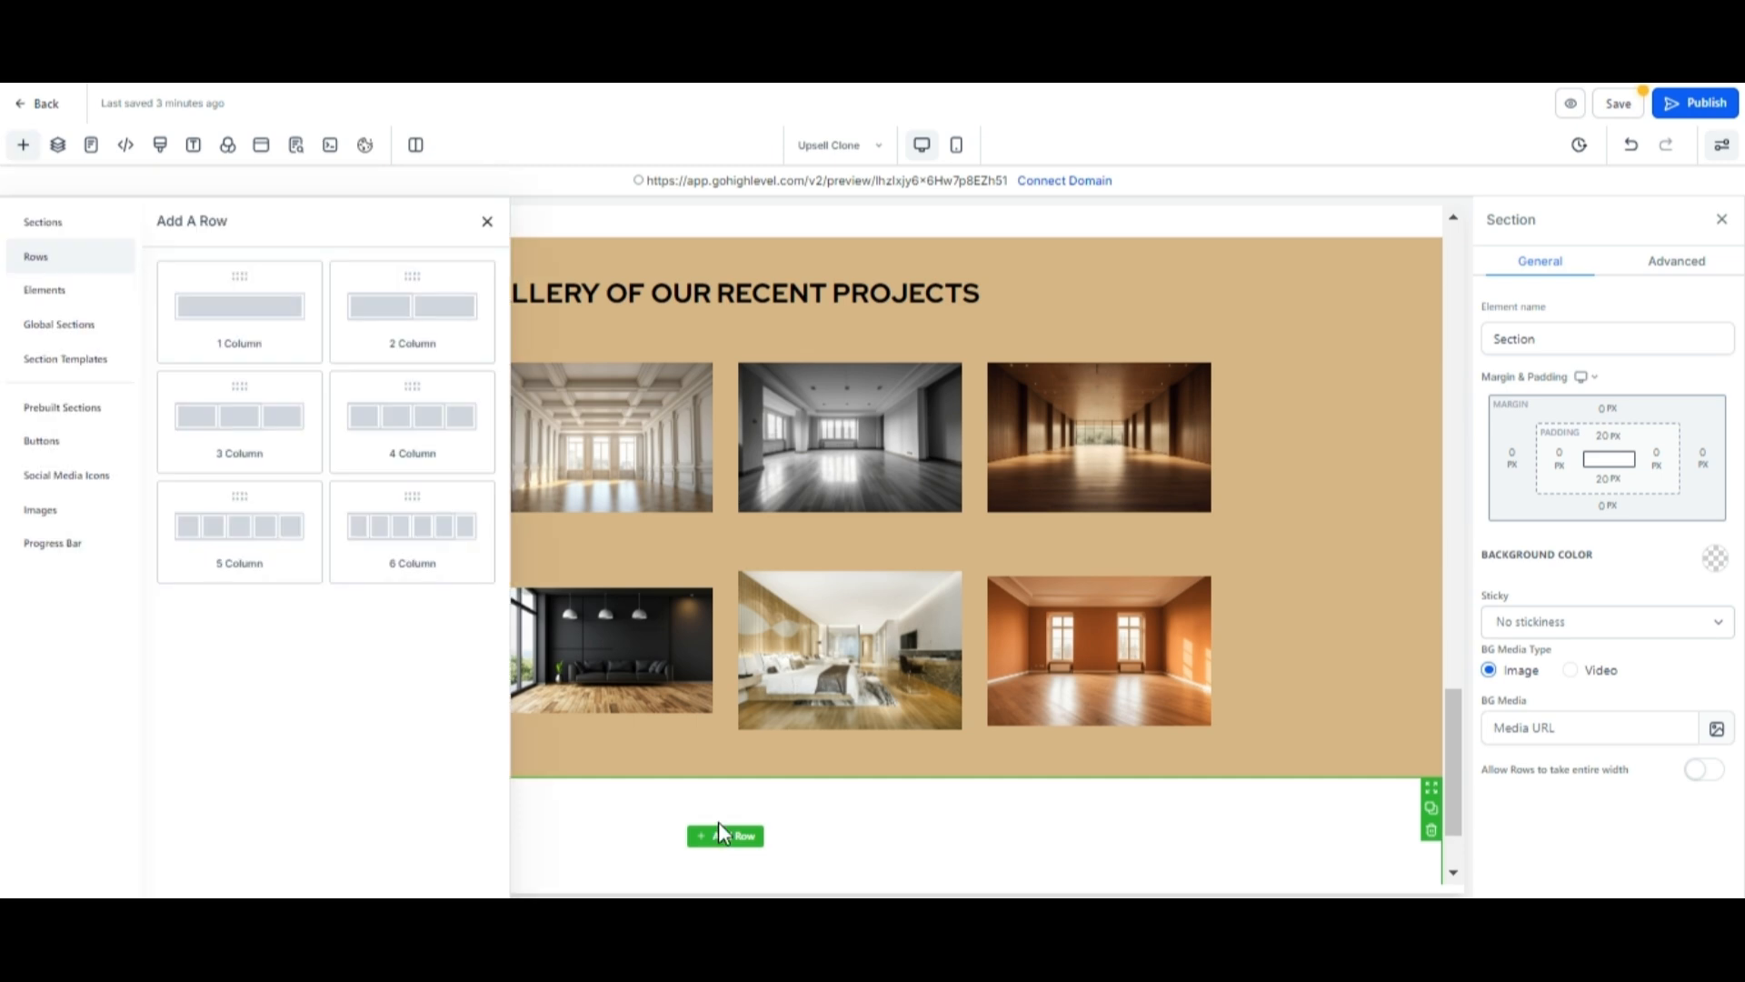
{"action": "left_click", "coordinate": [269, 307]}
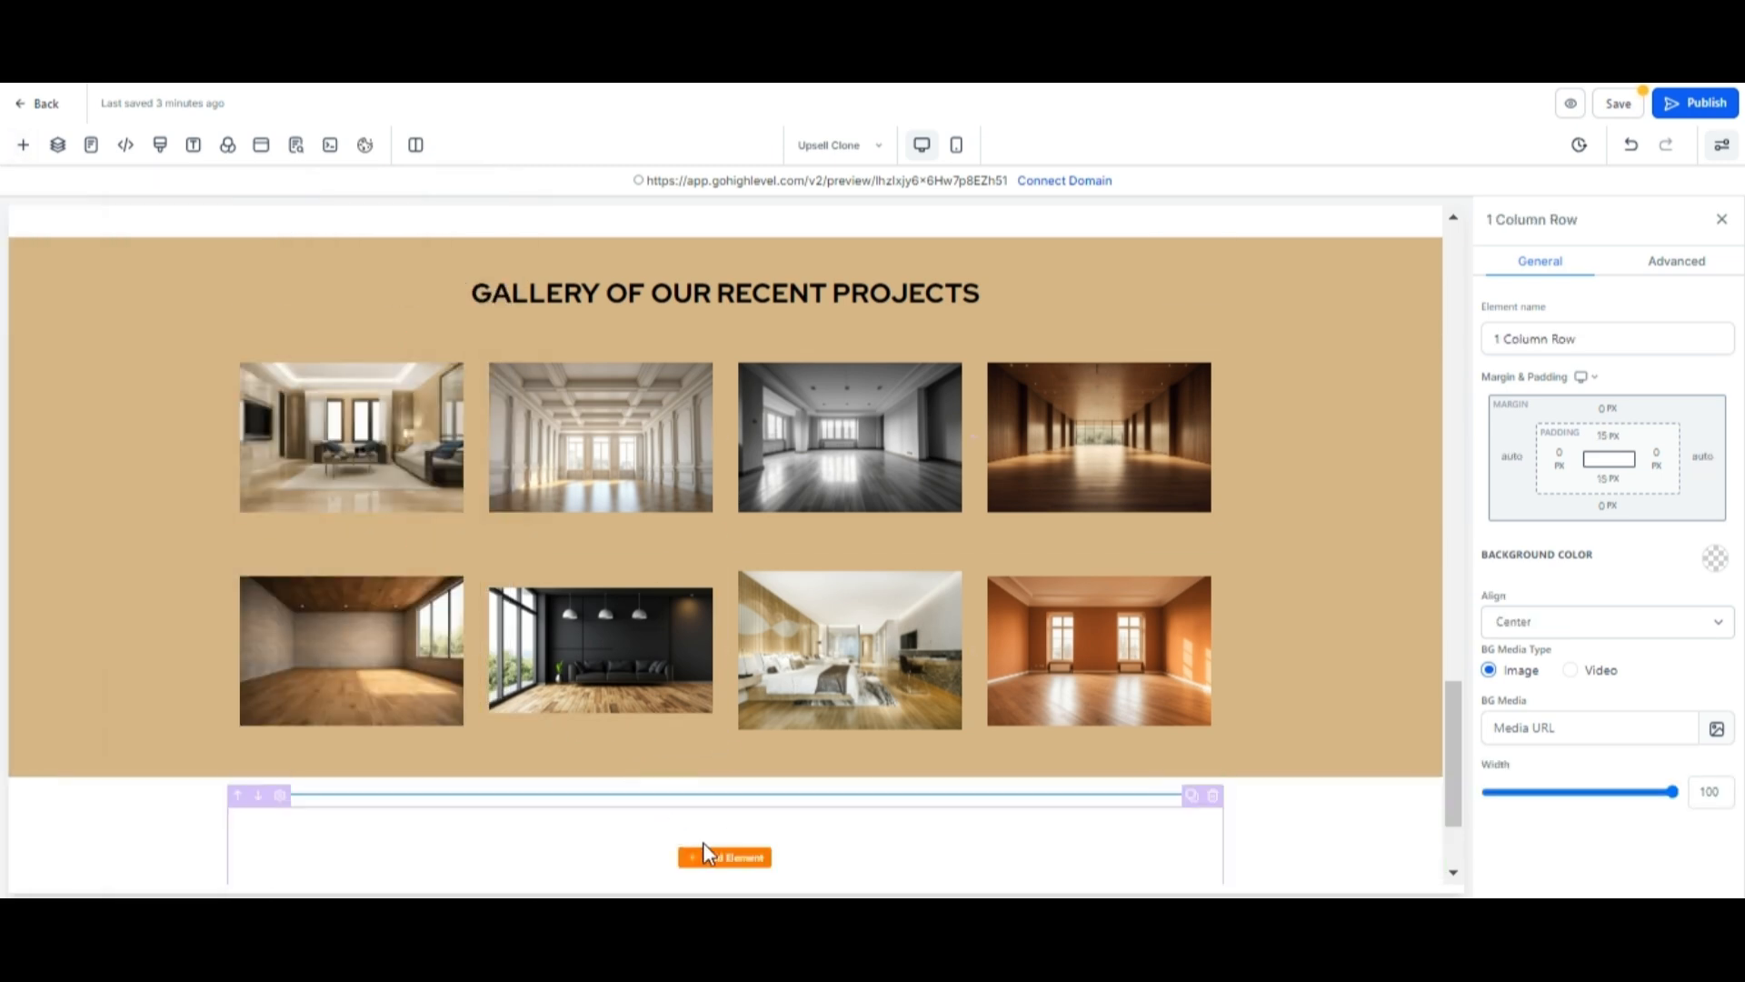
Copy the Reserve Your Consultation Slot Today button into the new row and split it into two columns, keeping the button only in the first.
{"action": "scroll", "coordinate": [706, 843], "scroll_direction": "up", "scroll_amount": 15}
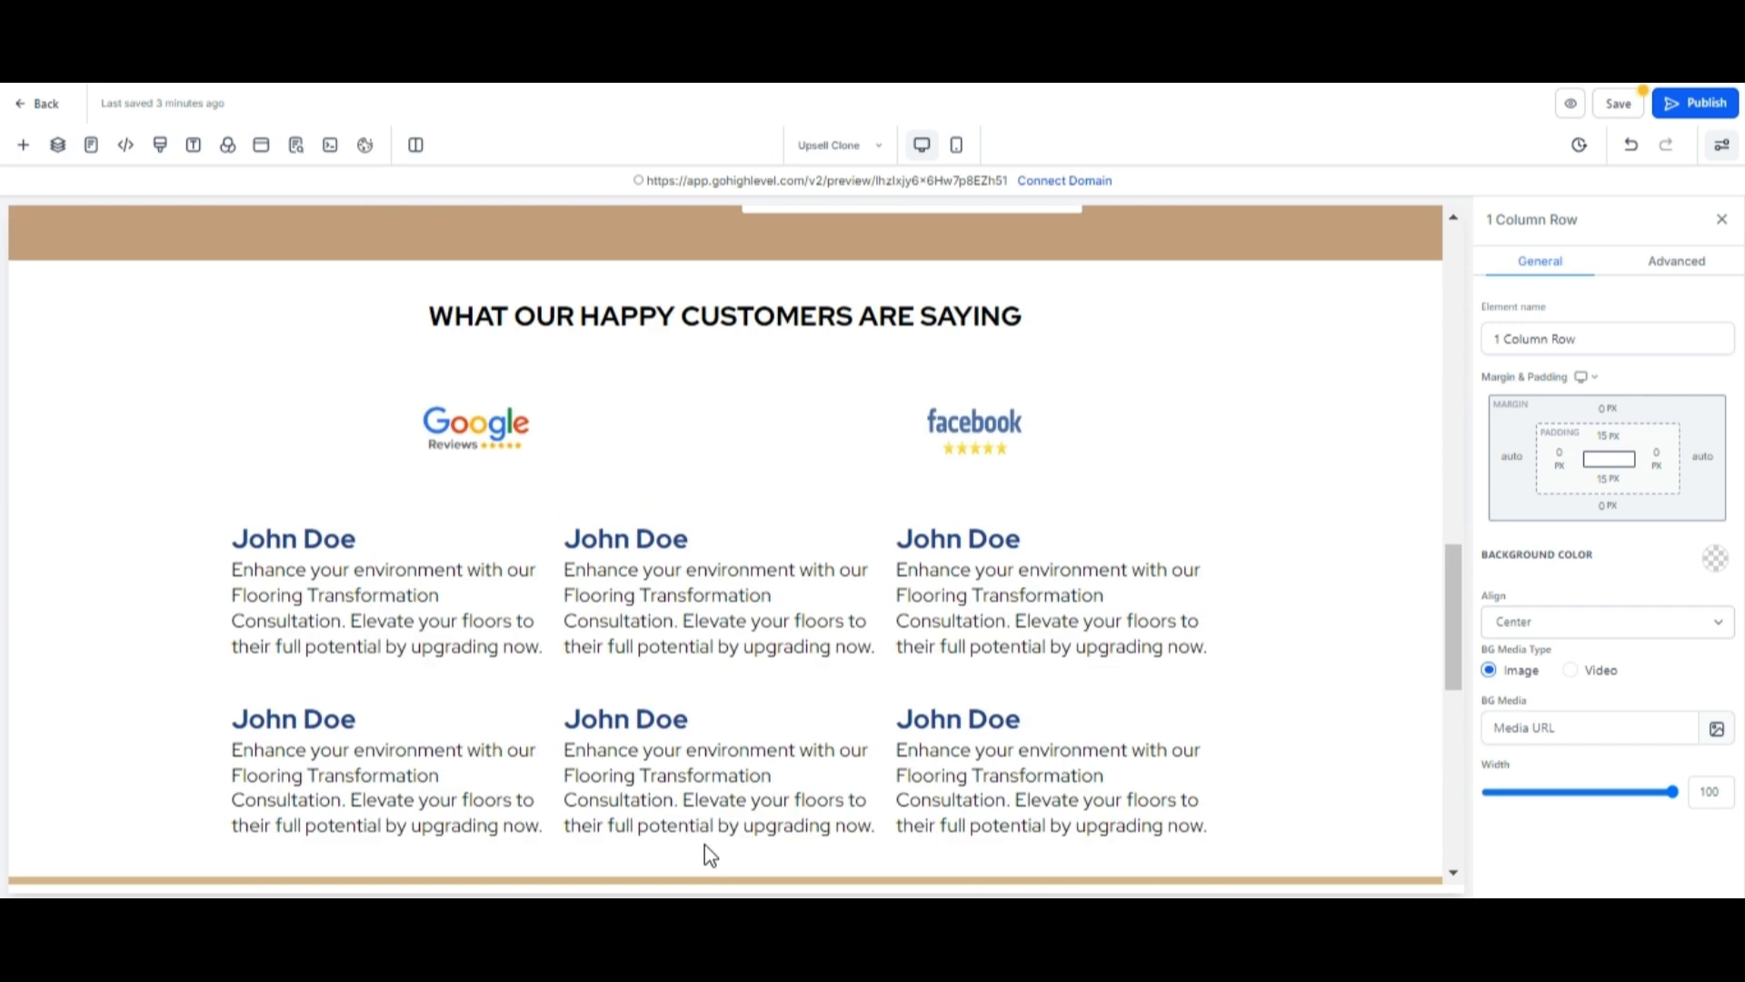
{"action": "scroll", "coordinate": [705, 843], "scroll_direction": "up", "scroll_amount": 3}
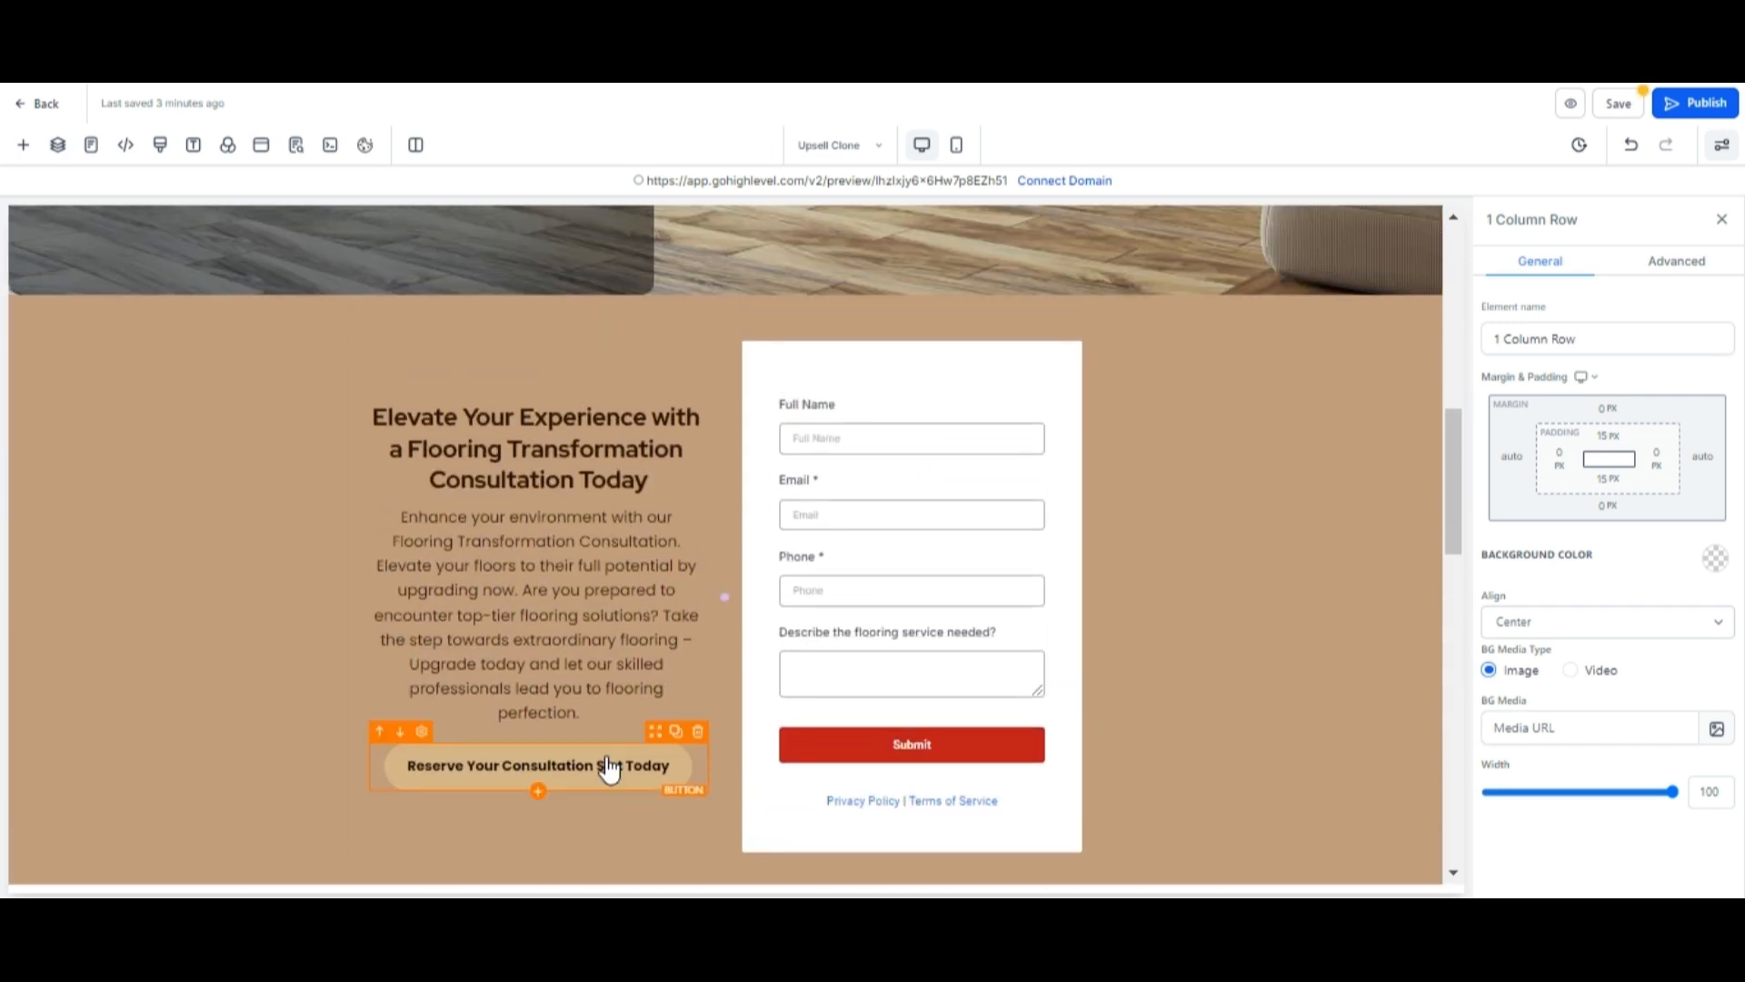
{"action": "left_click", "coordinate": [609, 768]}
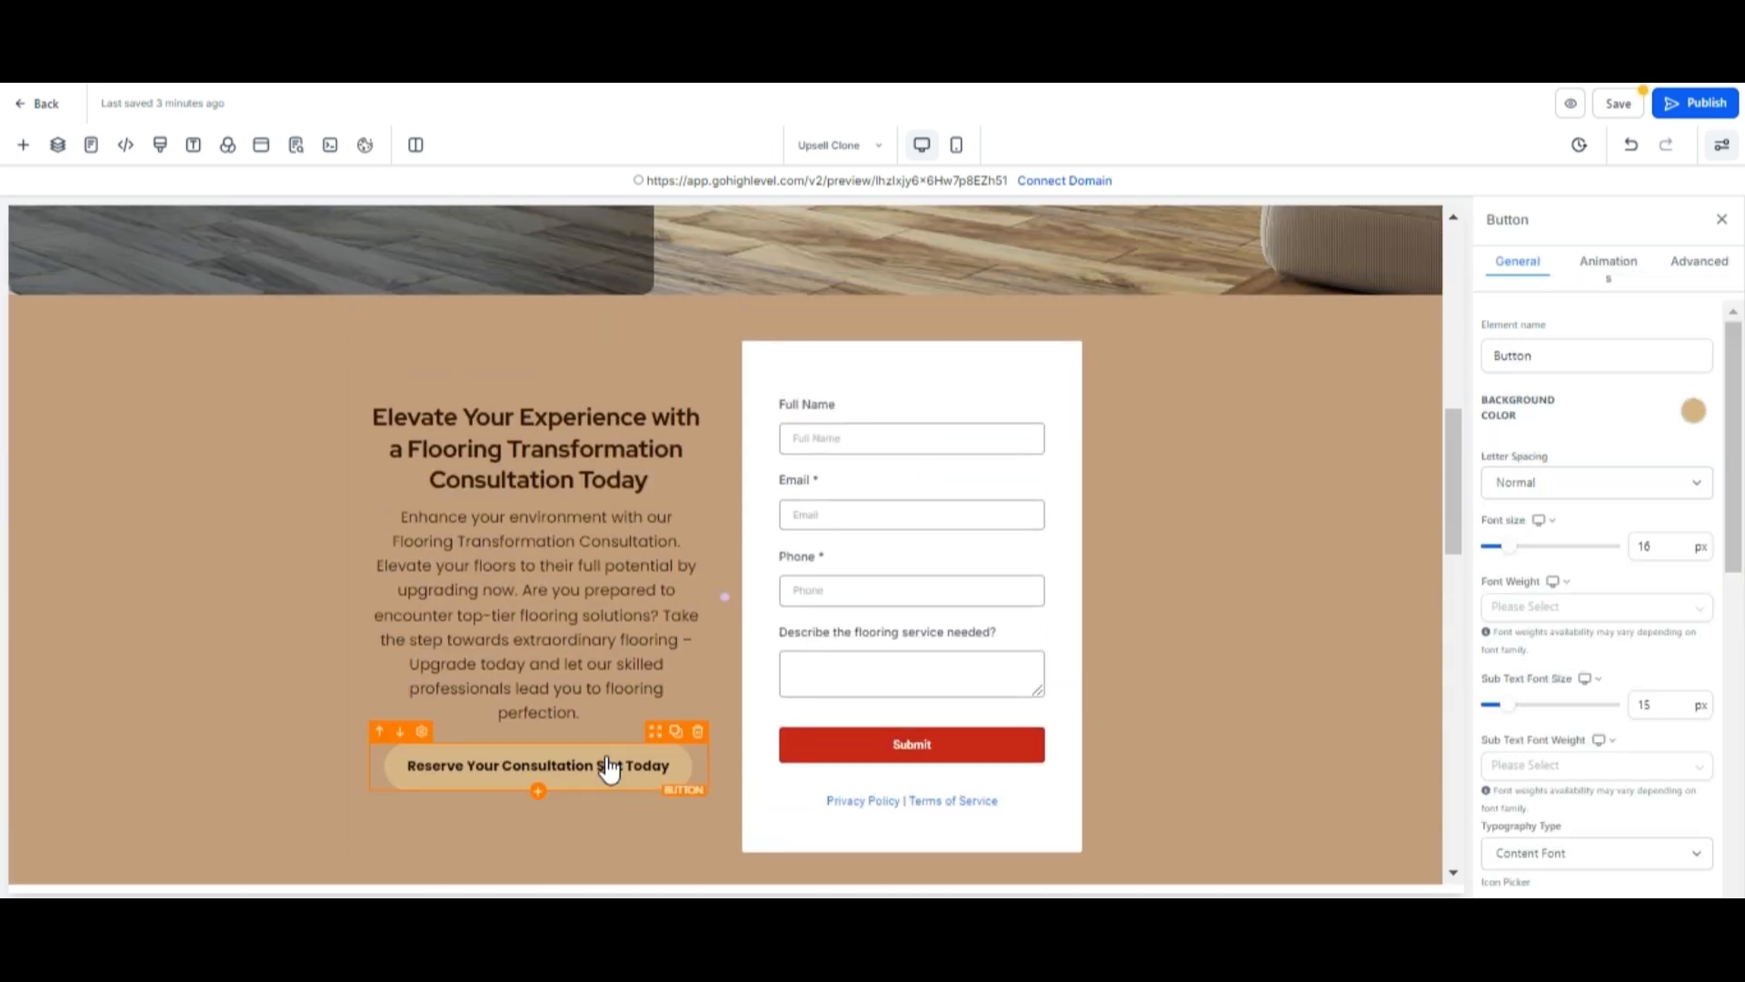
{"action": "left_click", "coordinate": [675, 732]}
{"action": "left_click", "coordinate": [662, 787]}
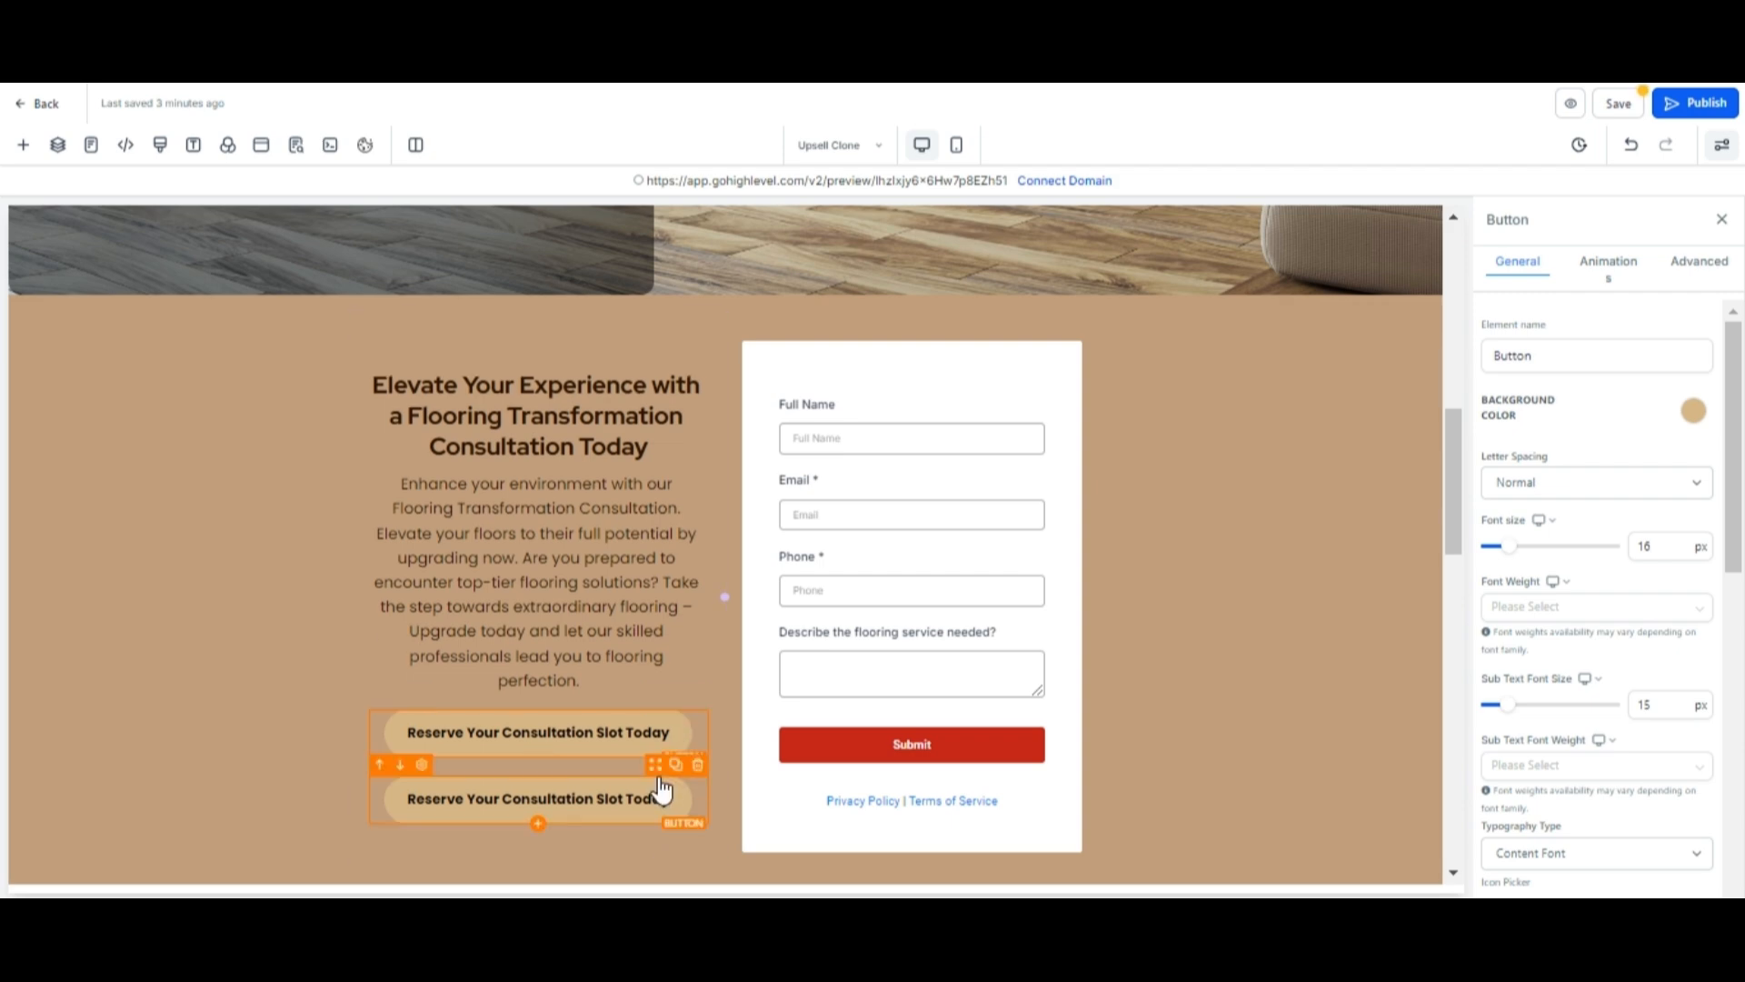
{"action": "key", "text": "ctrl+minus"}
{"action": "key", "text": "ctrl+minus"}
{"action": "key", "text": "ctrl+minus"}
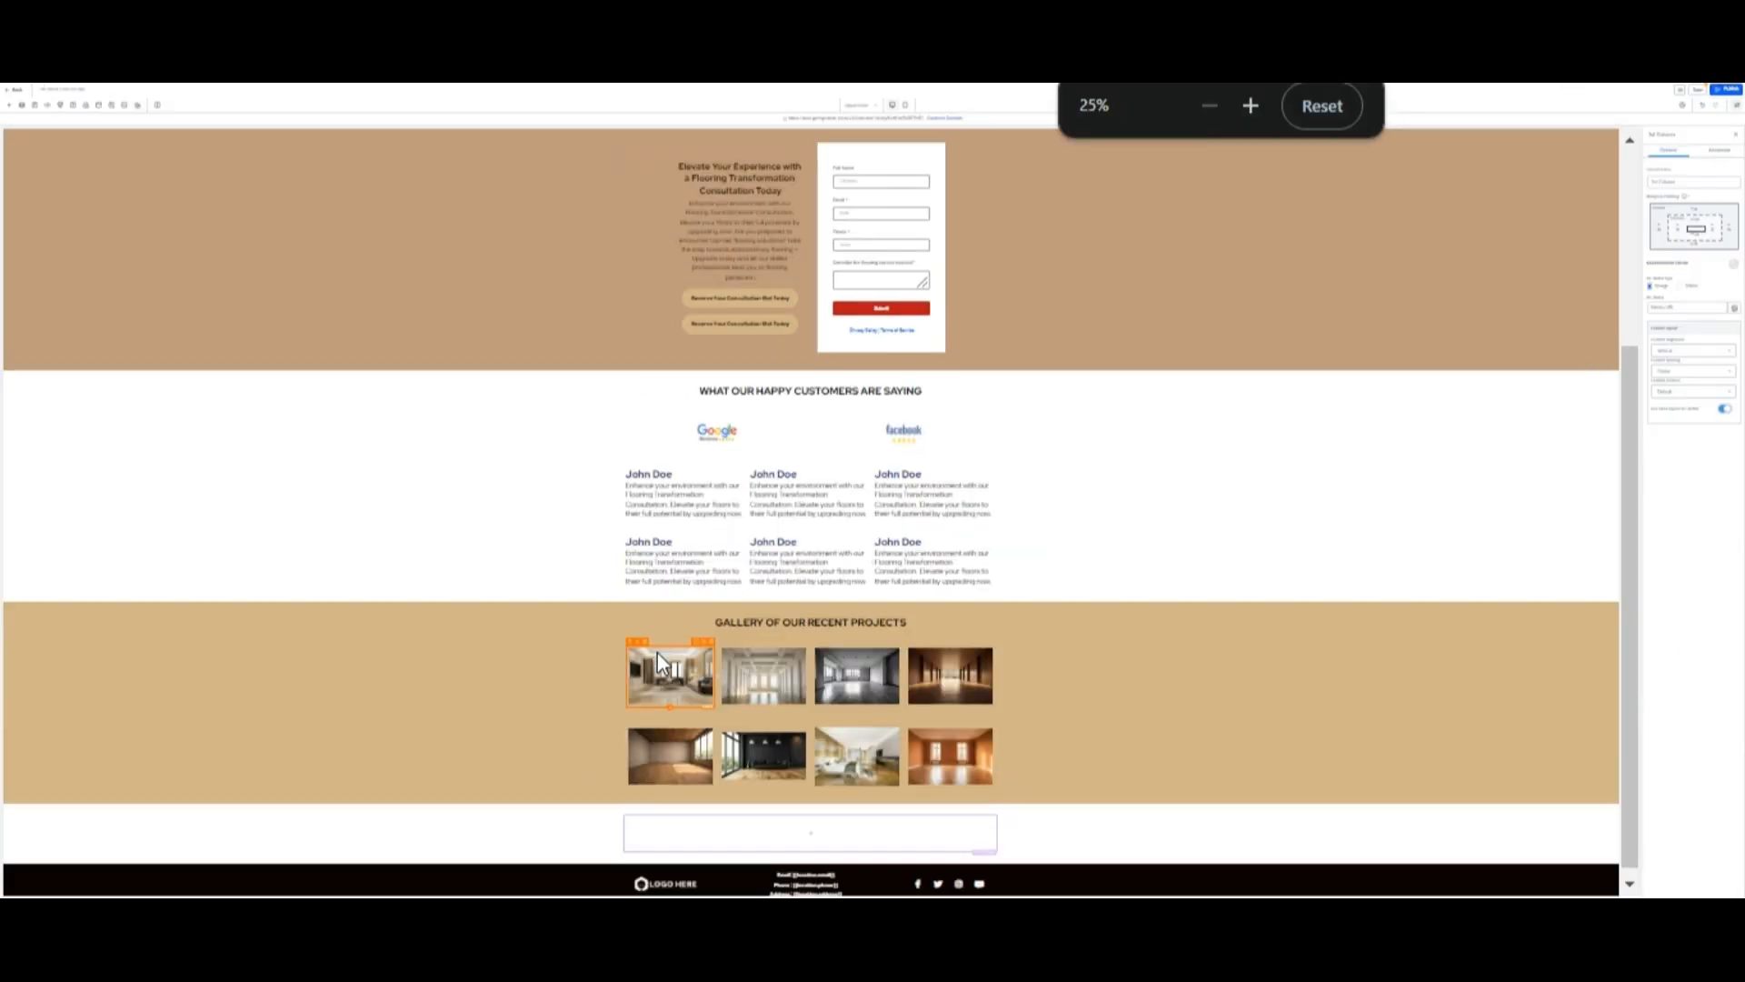
{"action": "left_click_drag", "start_coordinate": [783, 318], "coordinate": [820, 848]}
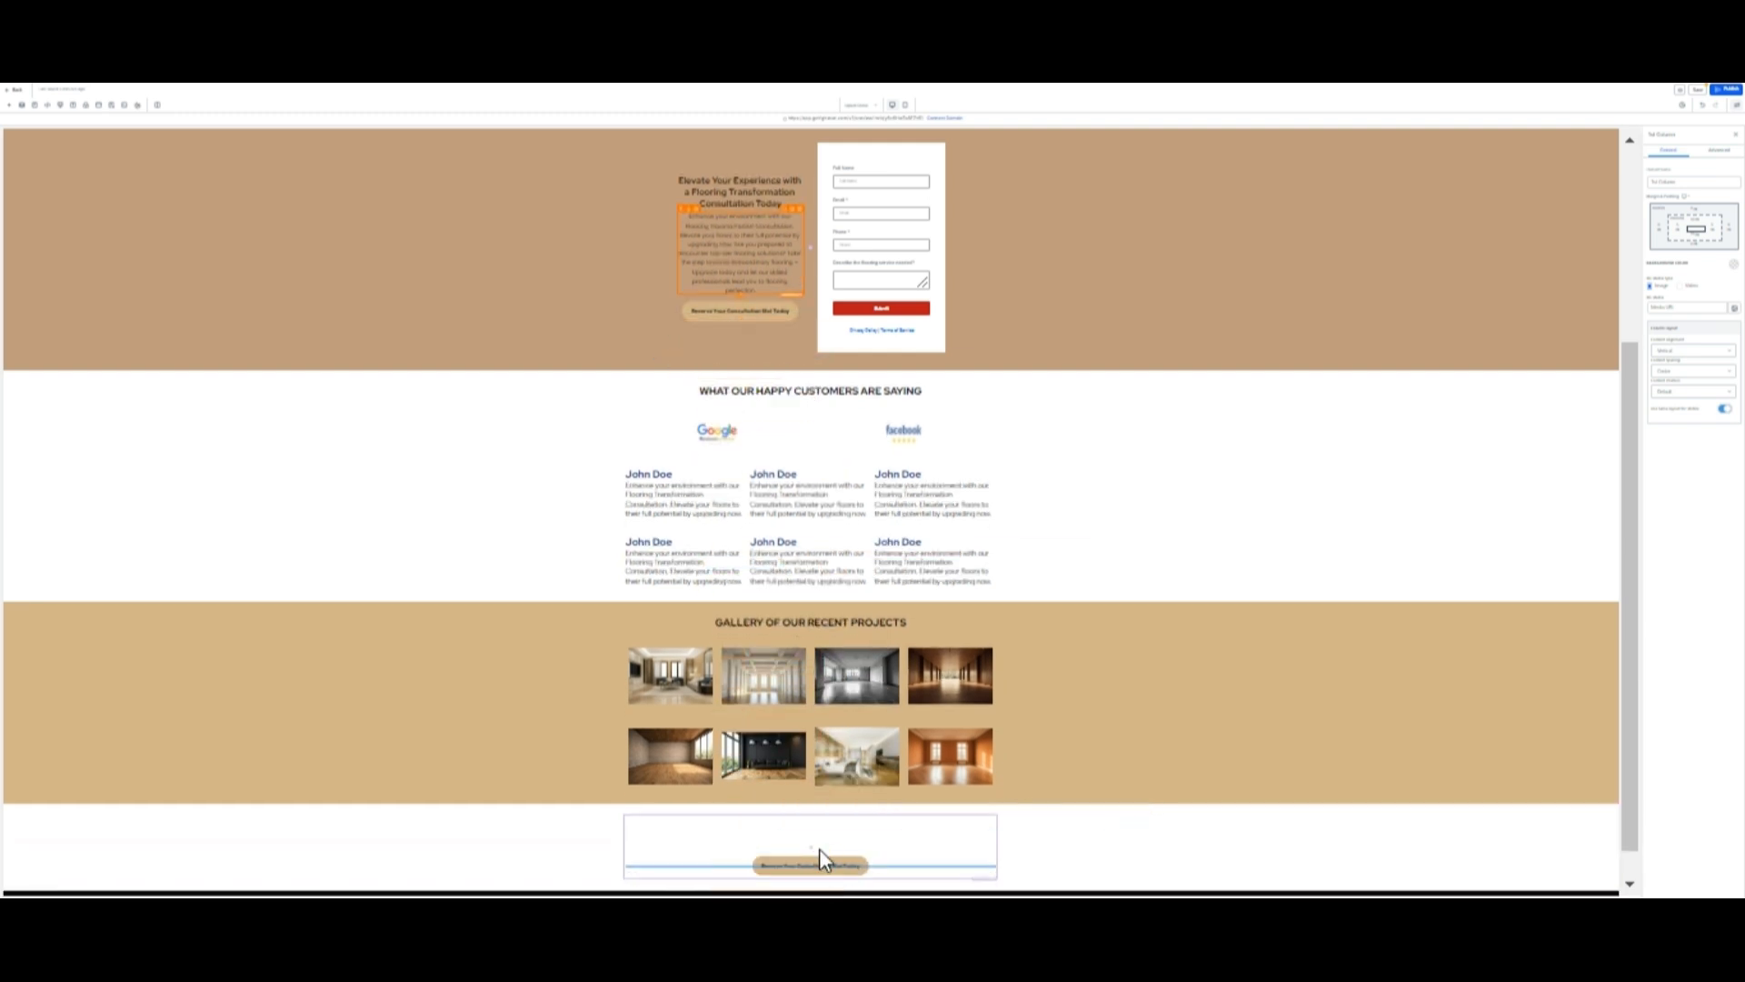
{"action": "key", "text": "ctrl+0"}
{"action": "left_click", "coordinate": [1190, 655]}
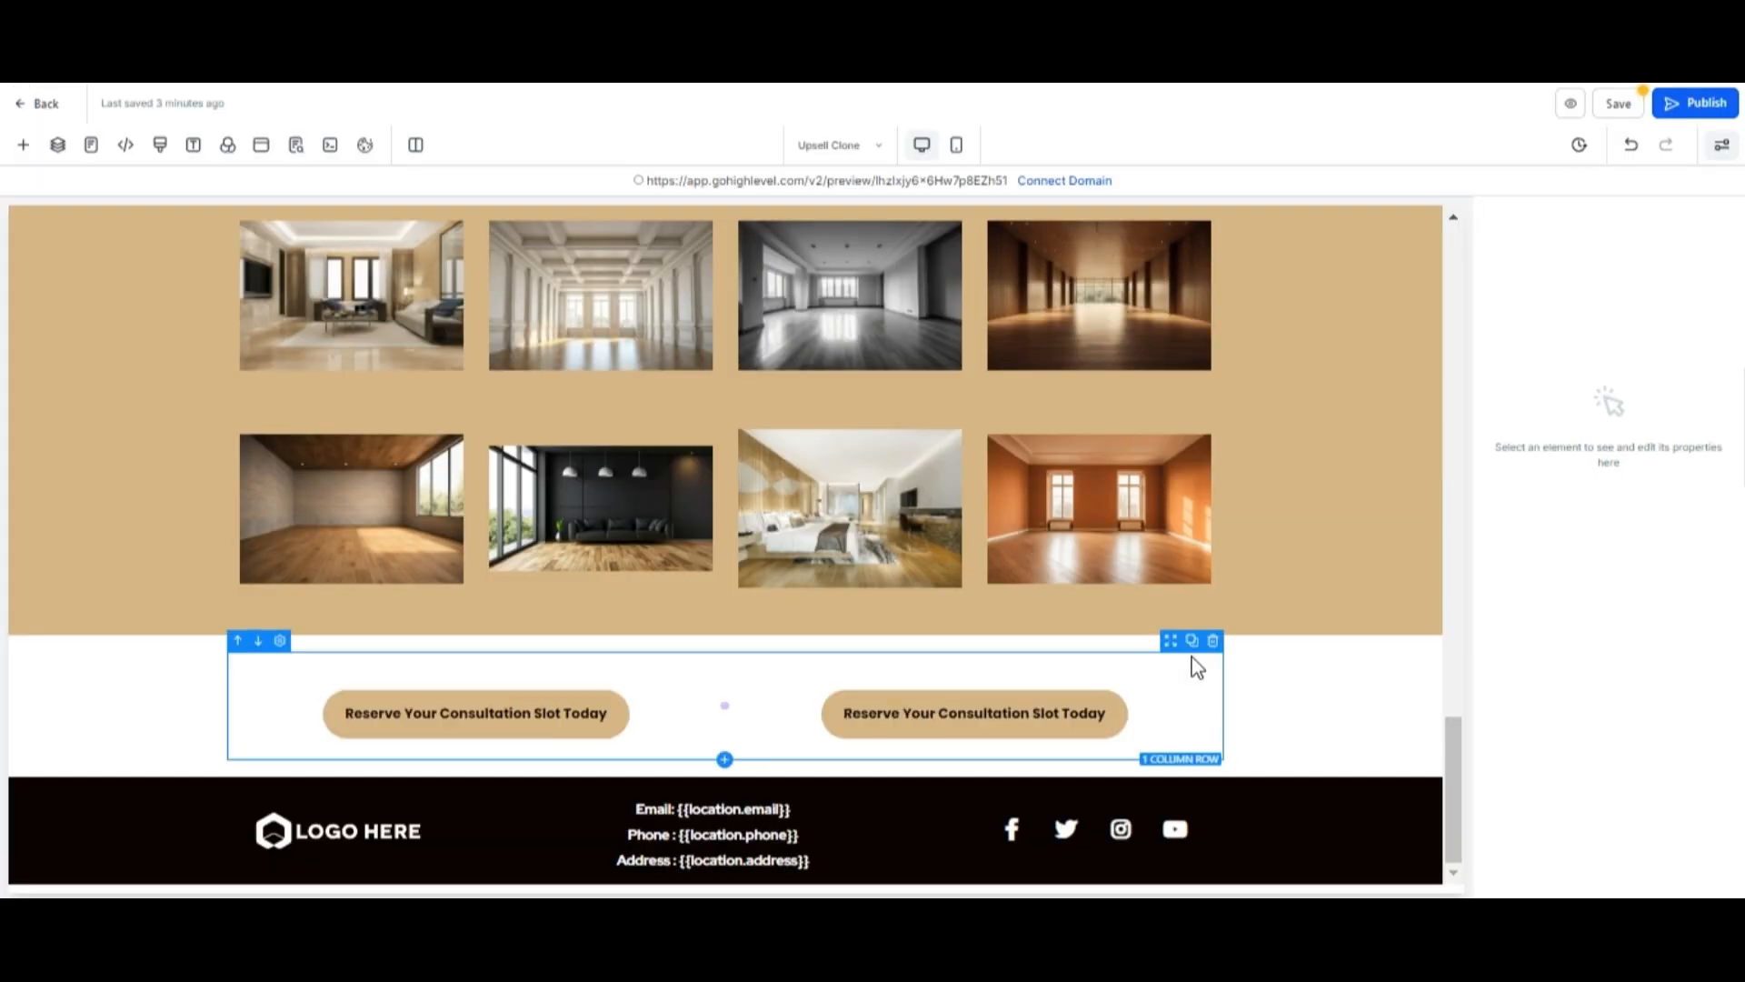
{"action": "left_click", "coordinate": [1208, 682]}
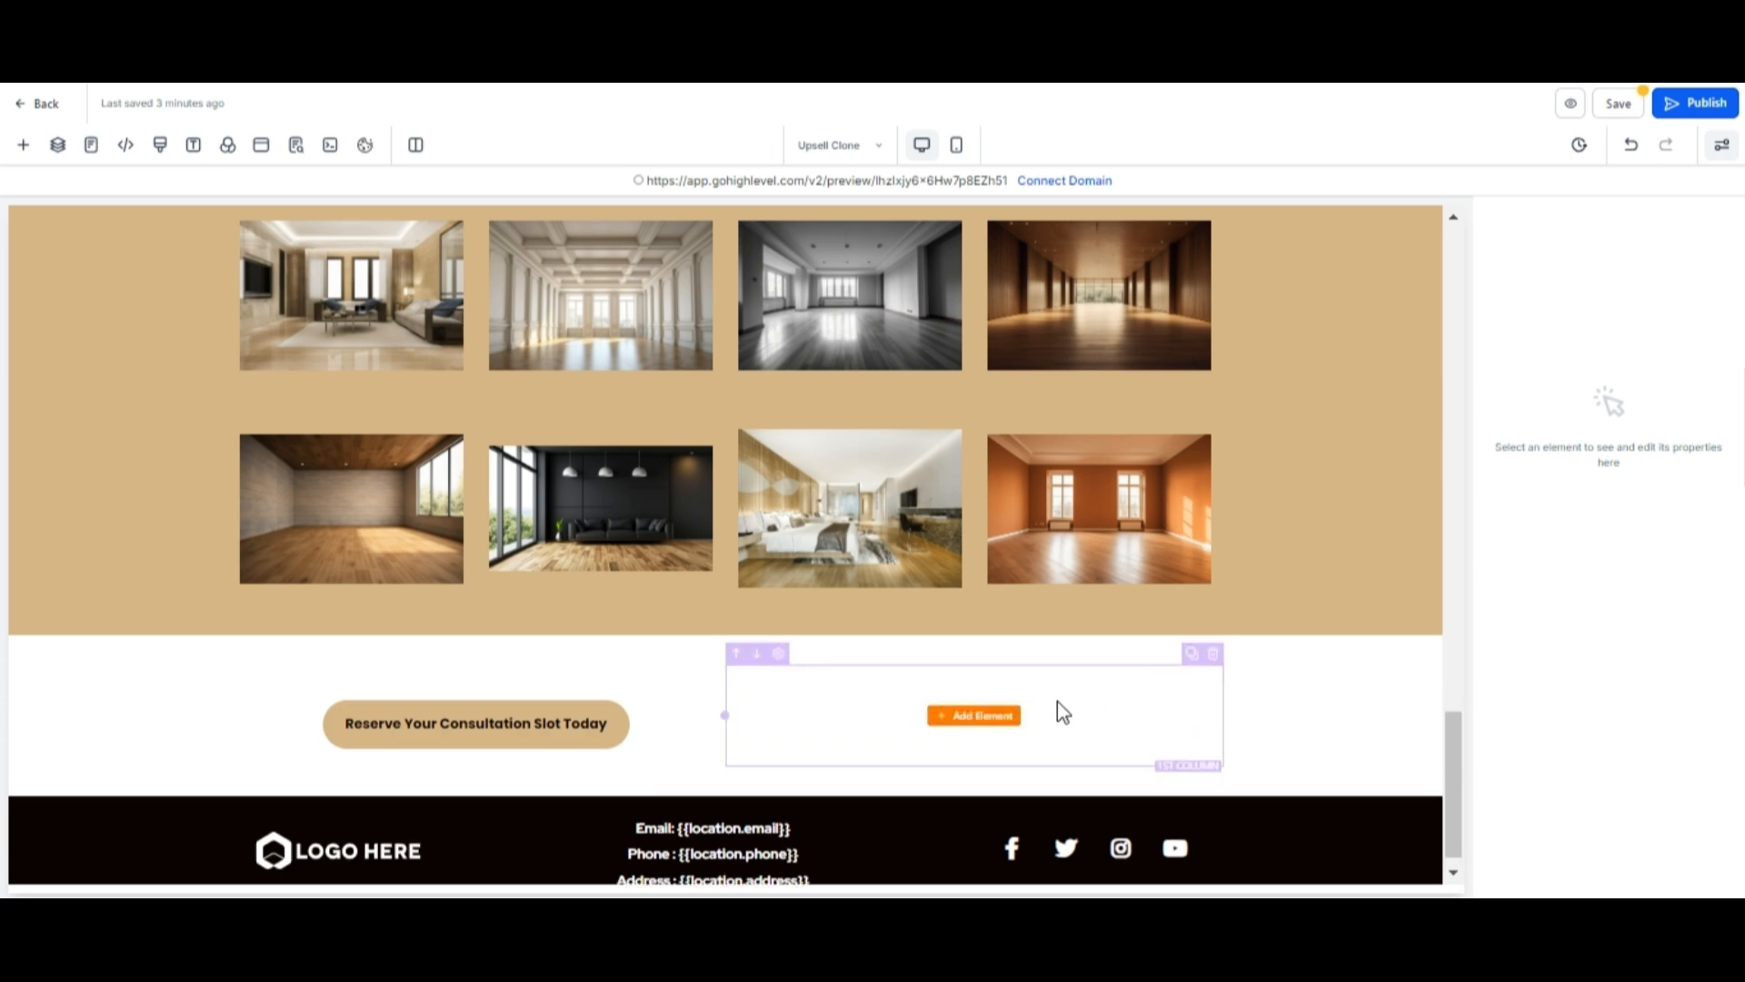
Add a Sub Headline element to the second column and clear its placeholder text.
{"action": "left_click", "coordinate": [1005, 716]}
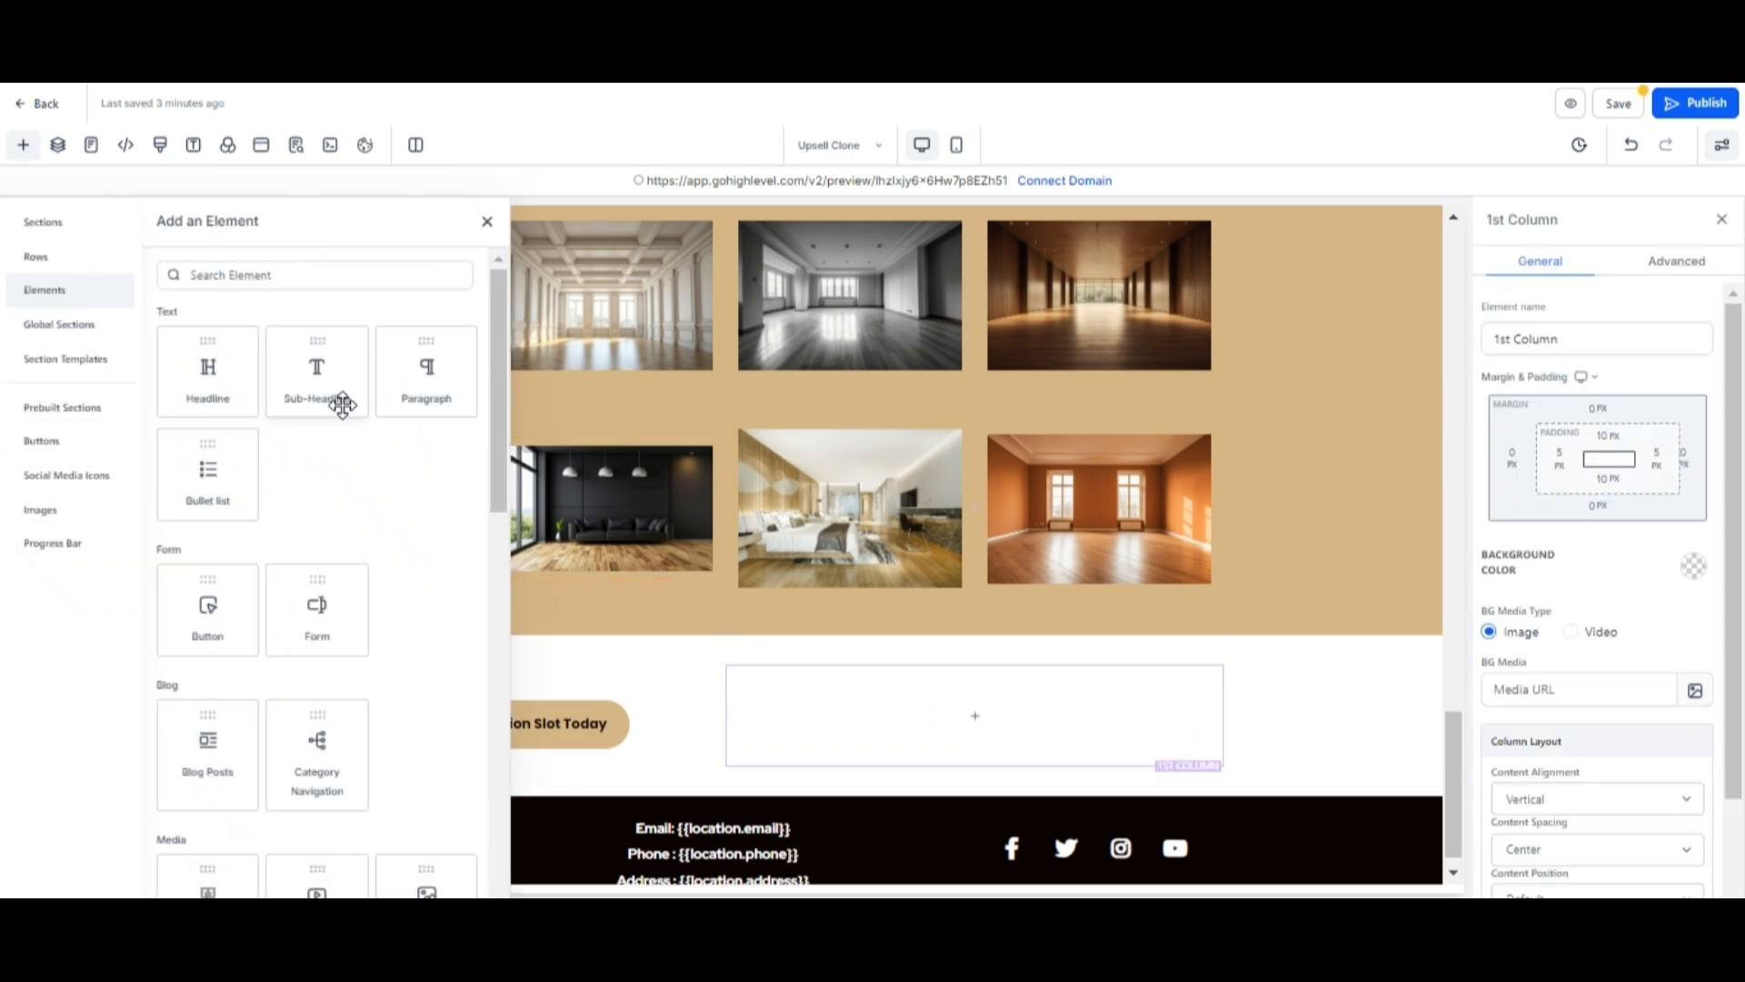
{"action": "left_click", "coordinate": [319, 373]}
{"action": "left_click", "coordinate": [1105, 707]}
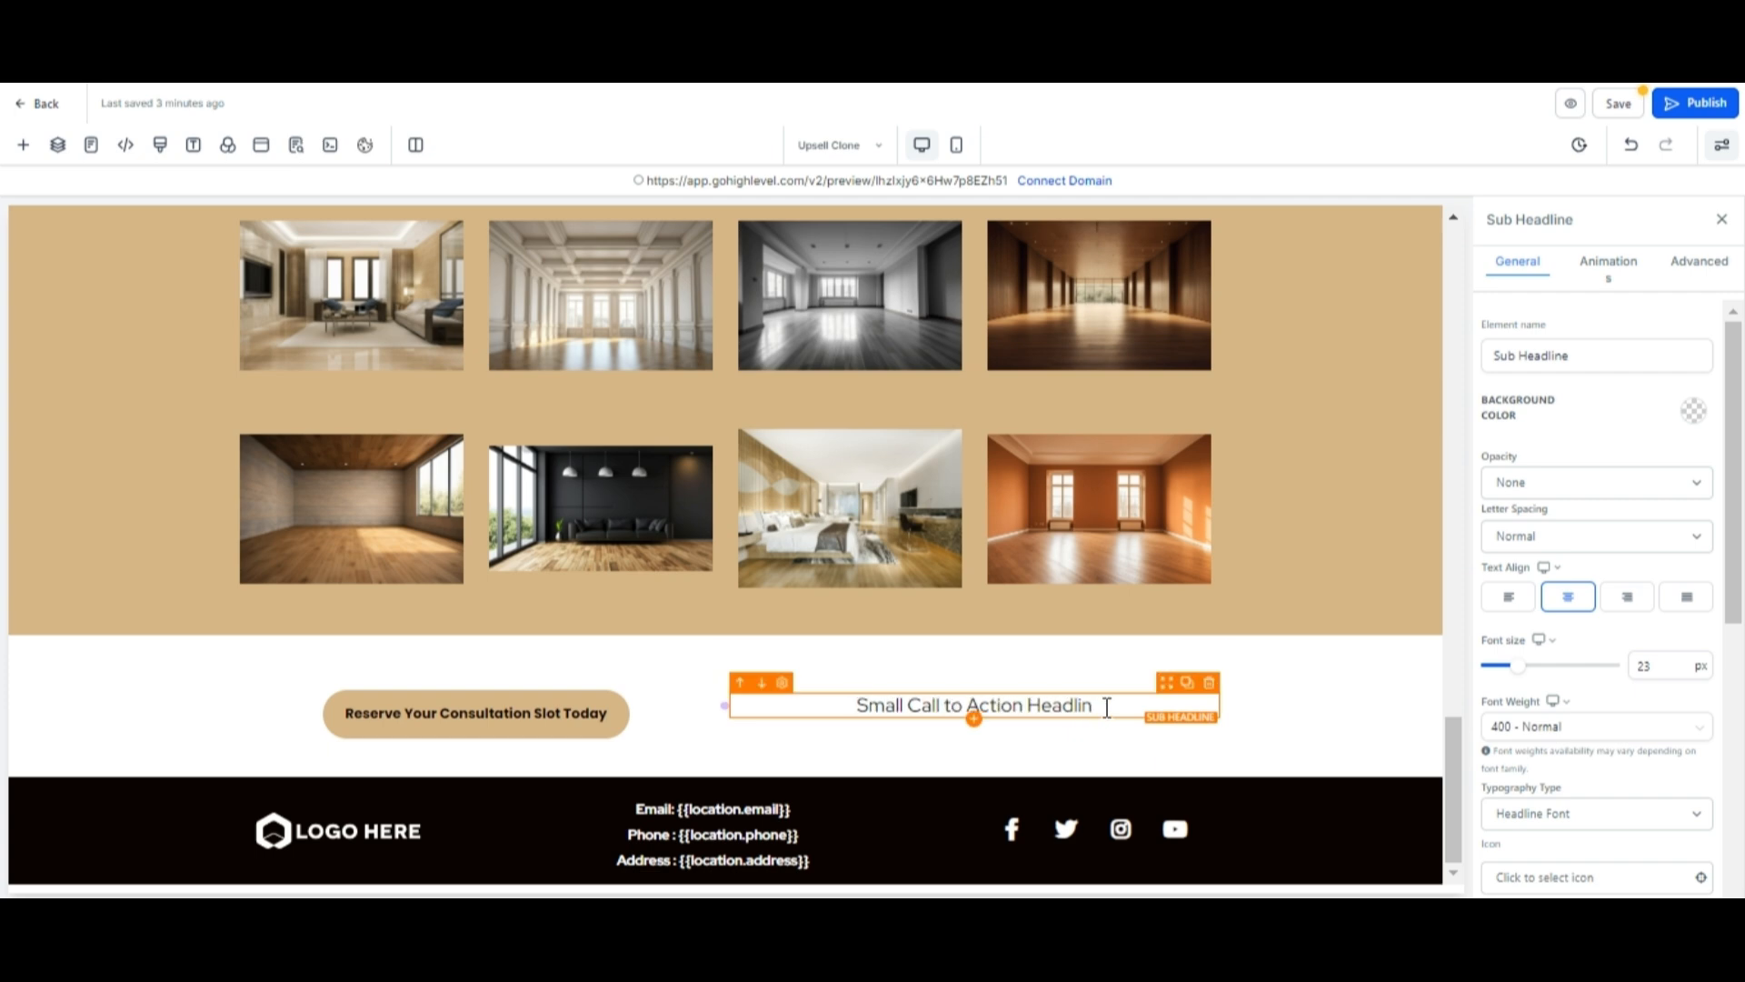
{"action": "key", "text": "BackSpace"}
{"action": "key", "text": "BackSpace"}
{"action": "key", "text": "BackSpace"}
{"action": "key", "text": "BackSpace"}
{"action": "key", "text": "BackSpace"}
{"action": "key", "text": "BackSpace"}
{"action": "key", "text": "BackSpace"}
{"action": "key", "text": "BackSpace"}
{"action": "key", "text": "BackSpace"}
{"action": "key", "text": "BackSpace"}
{"action": "key", "text": "BackSpace"}
{"action": "key", "text": "BackSpace"}
{"action": "key", "text": "BackSpace"}
{"action": "key", "text": "BackSpace"}
{"action": "key", "text": "BackSpace"}
{"action": "key", "text": "BackSpace"}
{"action": "key", "text": "BackSpace"}
{"action": "key", "text": "BackSpace"}
{"action": "key", "text": "BackSpace"}
{"action": "key", "text": "BackSpace"}
{"action": "key", "text": "BackSpace"}
{"action": "key", "text": "BackSpace"}
{"action": "key", "text": "BackSpace"}
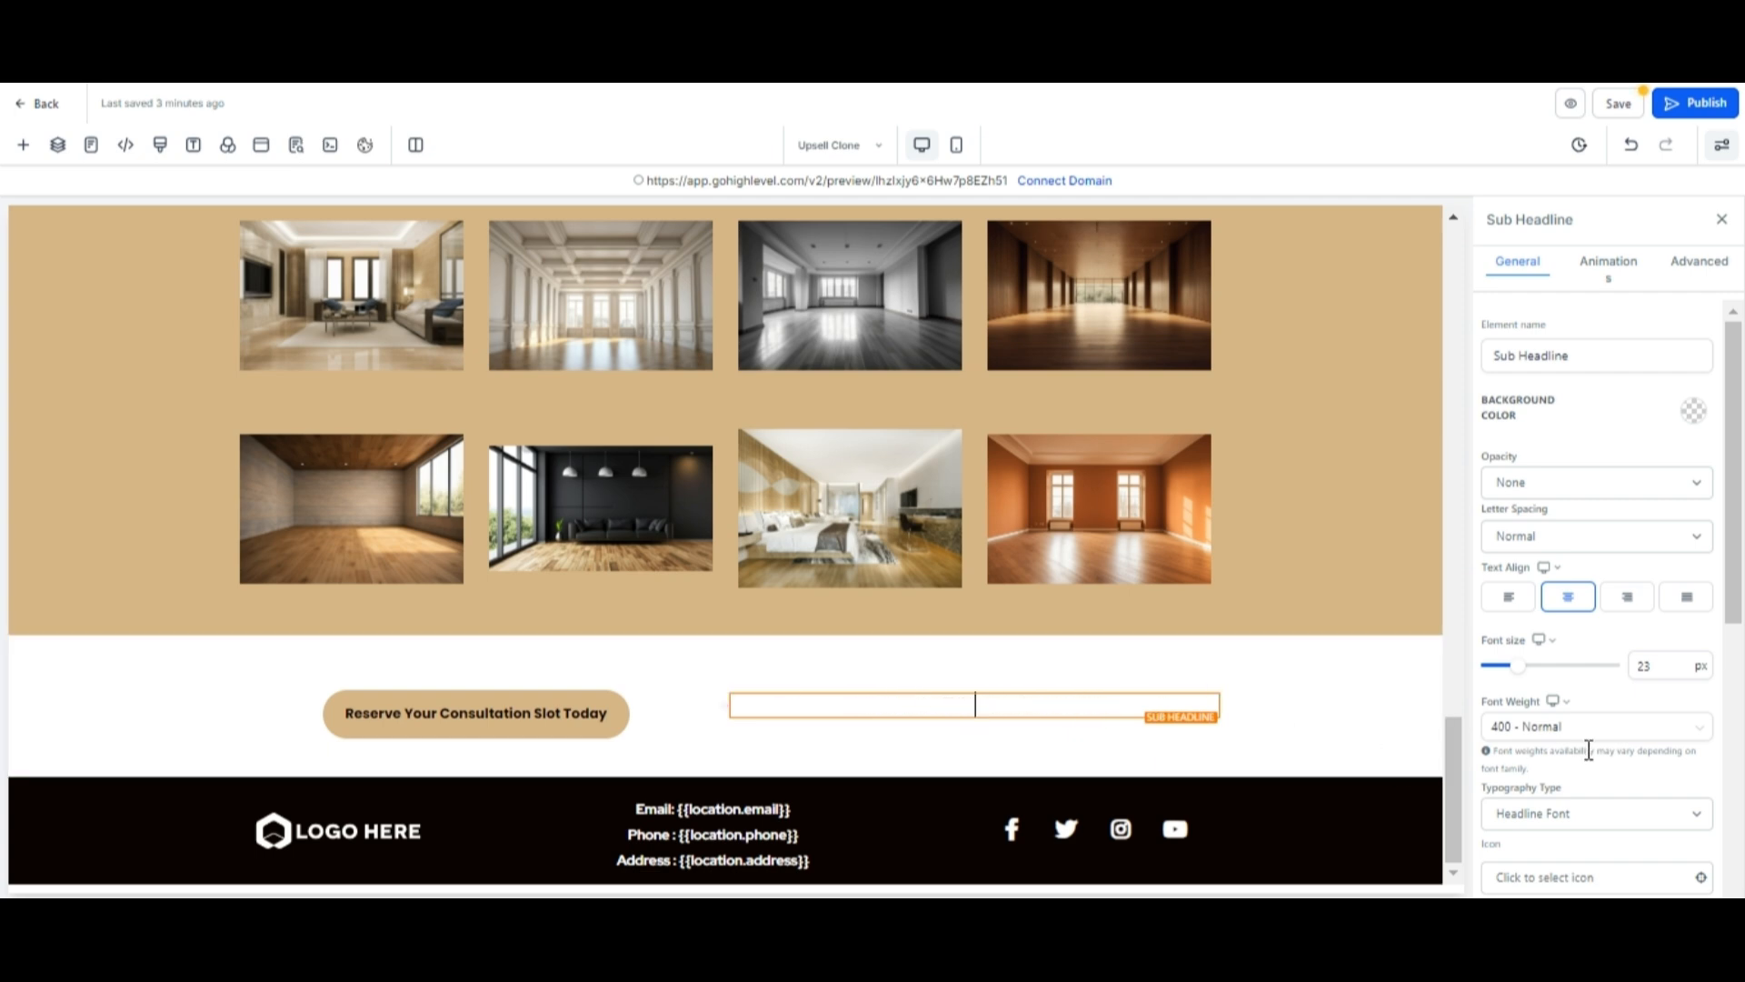
Search the icon picker for call and set the sub headline's icon to phone-alt.
{"action": "scroll", "coordinate": [1626, 786], "scroll_direction": "down", "scroll_amount": 3}
{"action": "left_click", "coordinate": [1597, 622]}
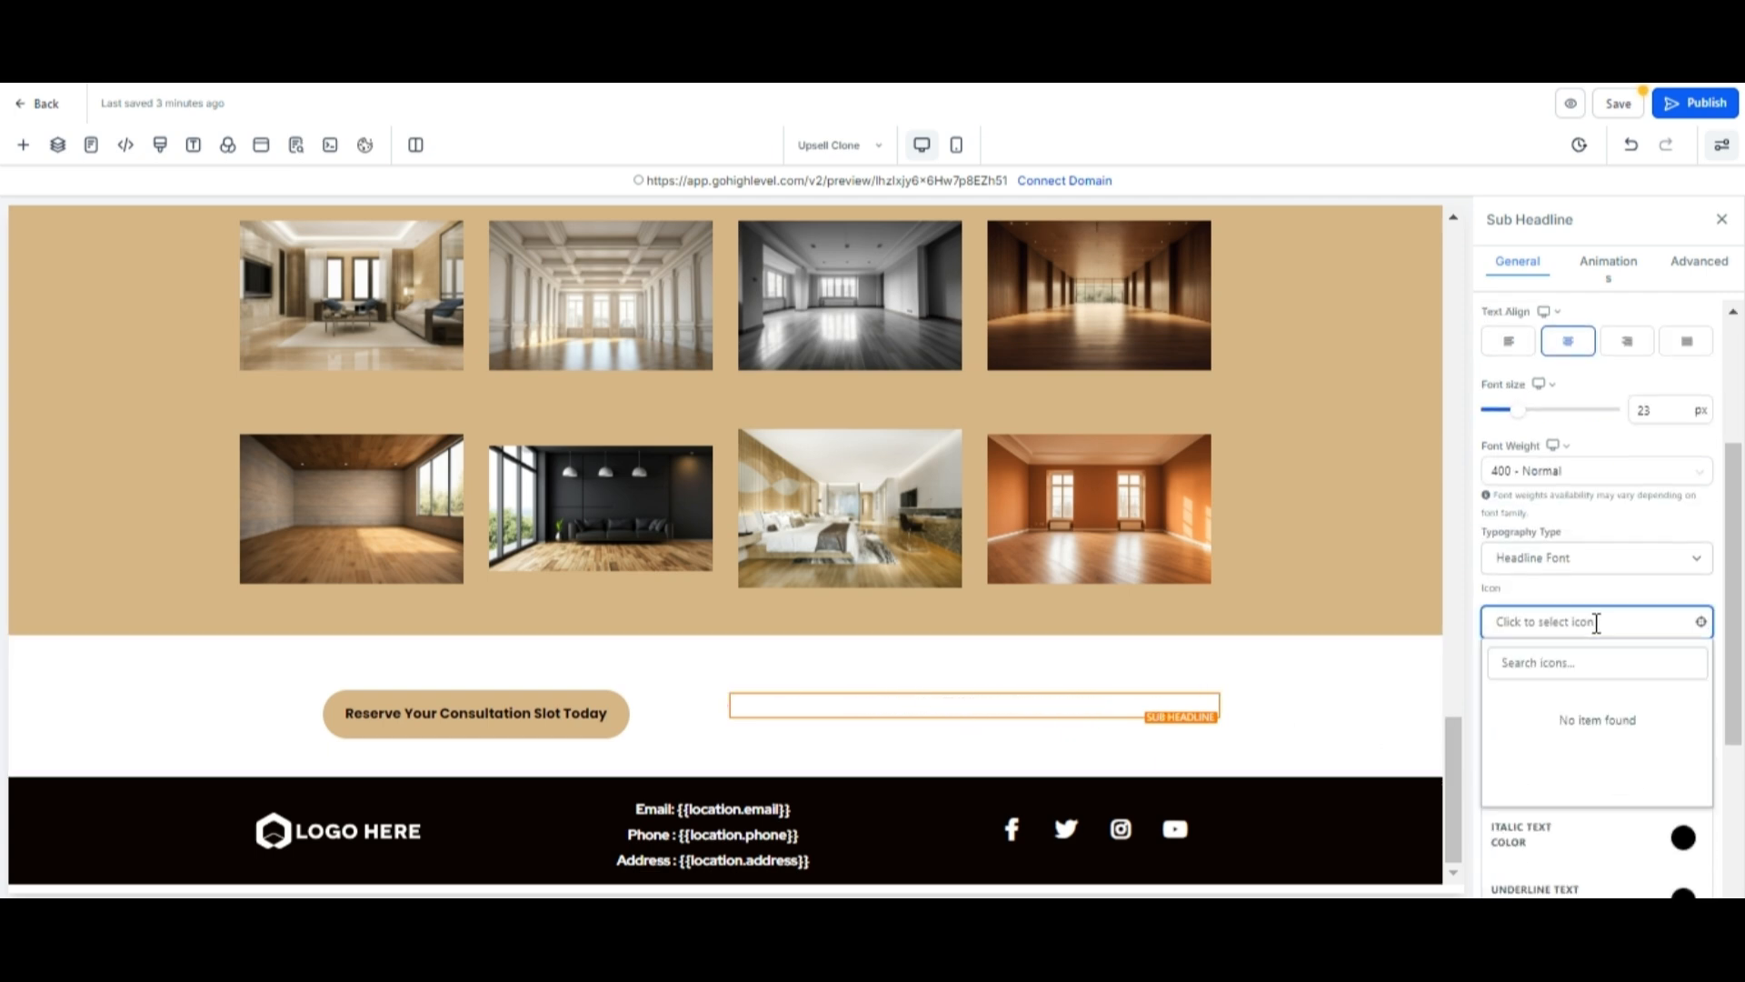
{"action": "left_click", "coordinate": [1570, 654]}
{"action": "type", "text": "c"}
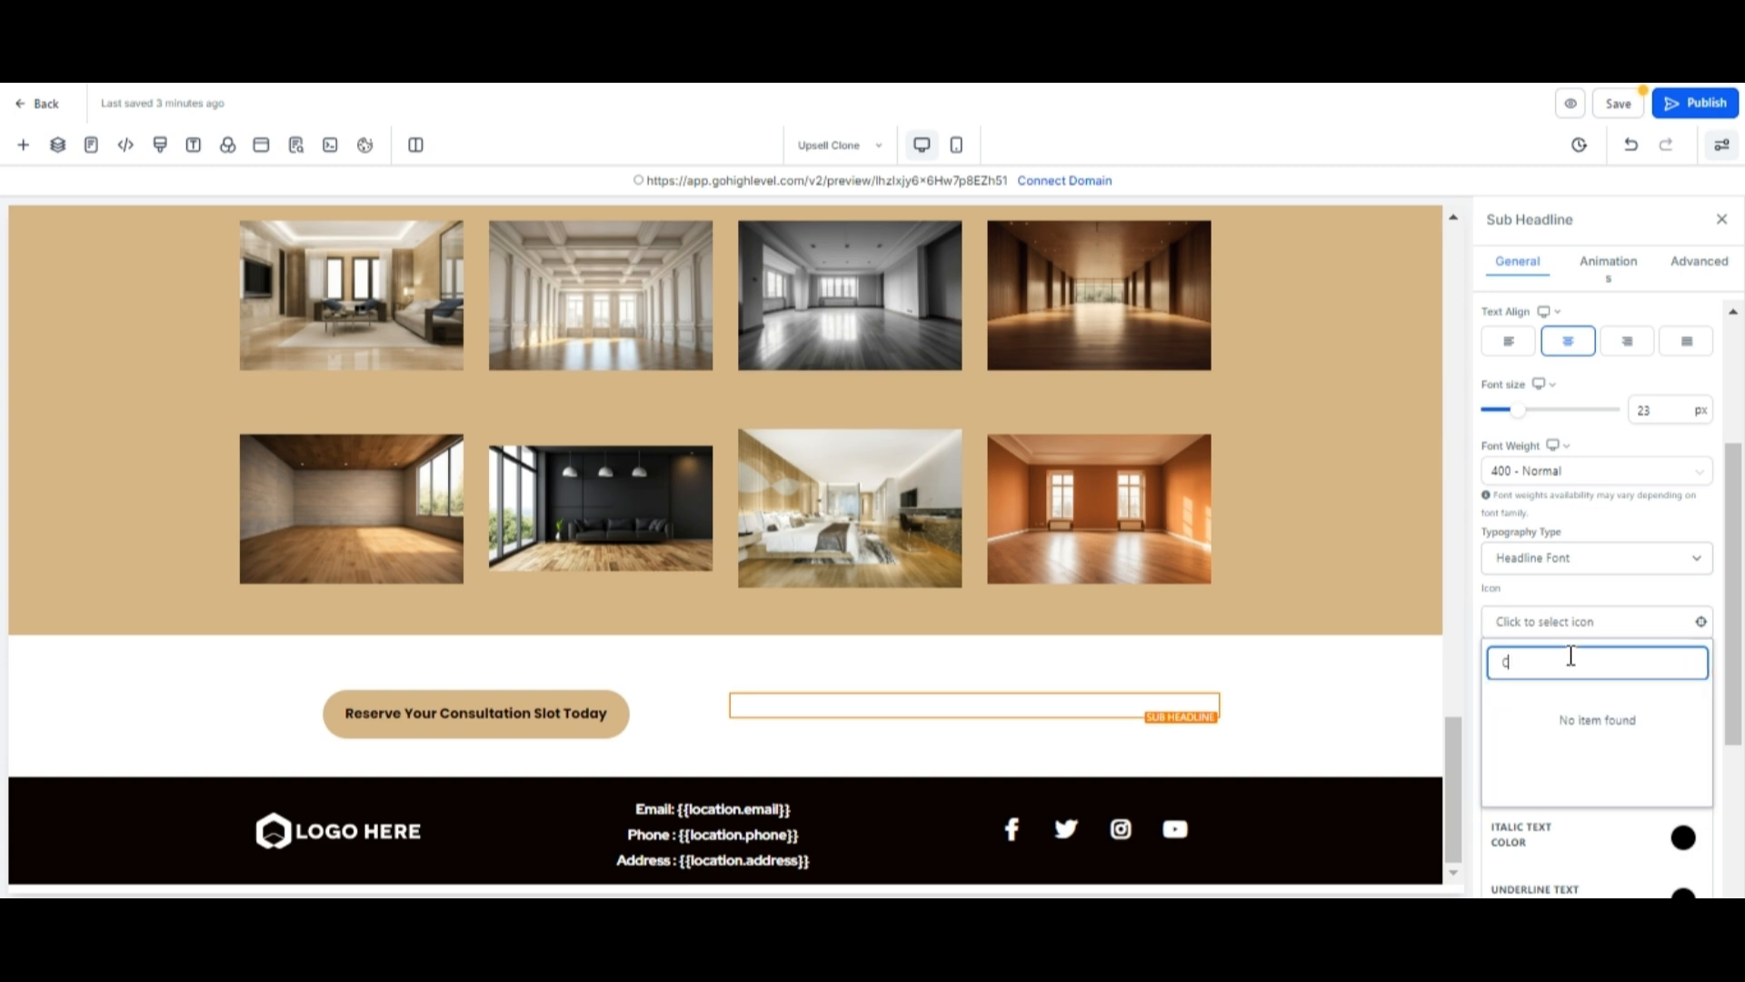
{"action": "type", "text": "all"}
{"action": "left_click", "coordinate": [1656, 711]}
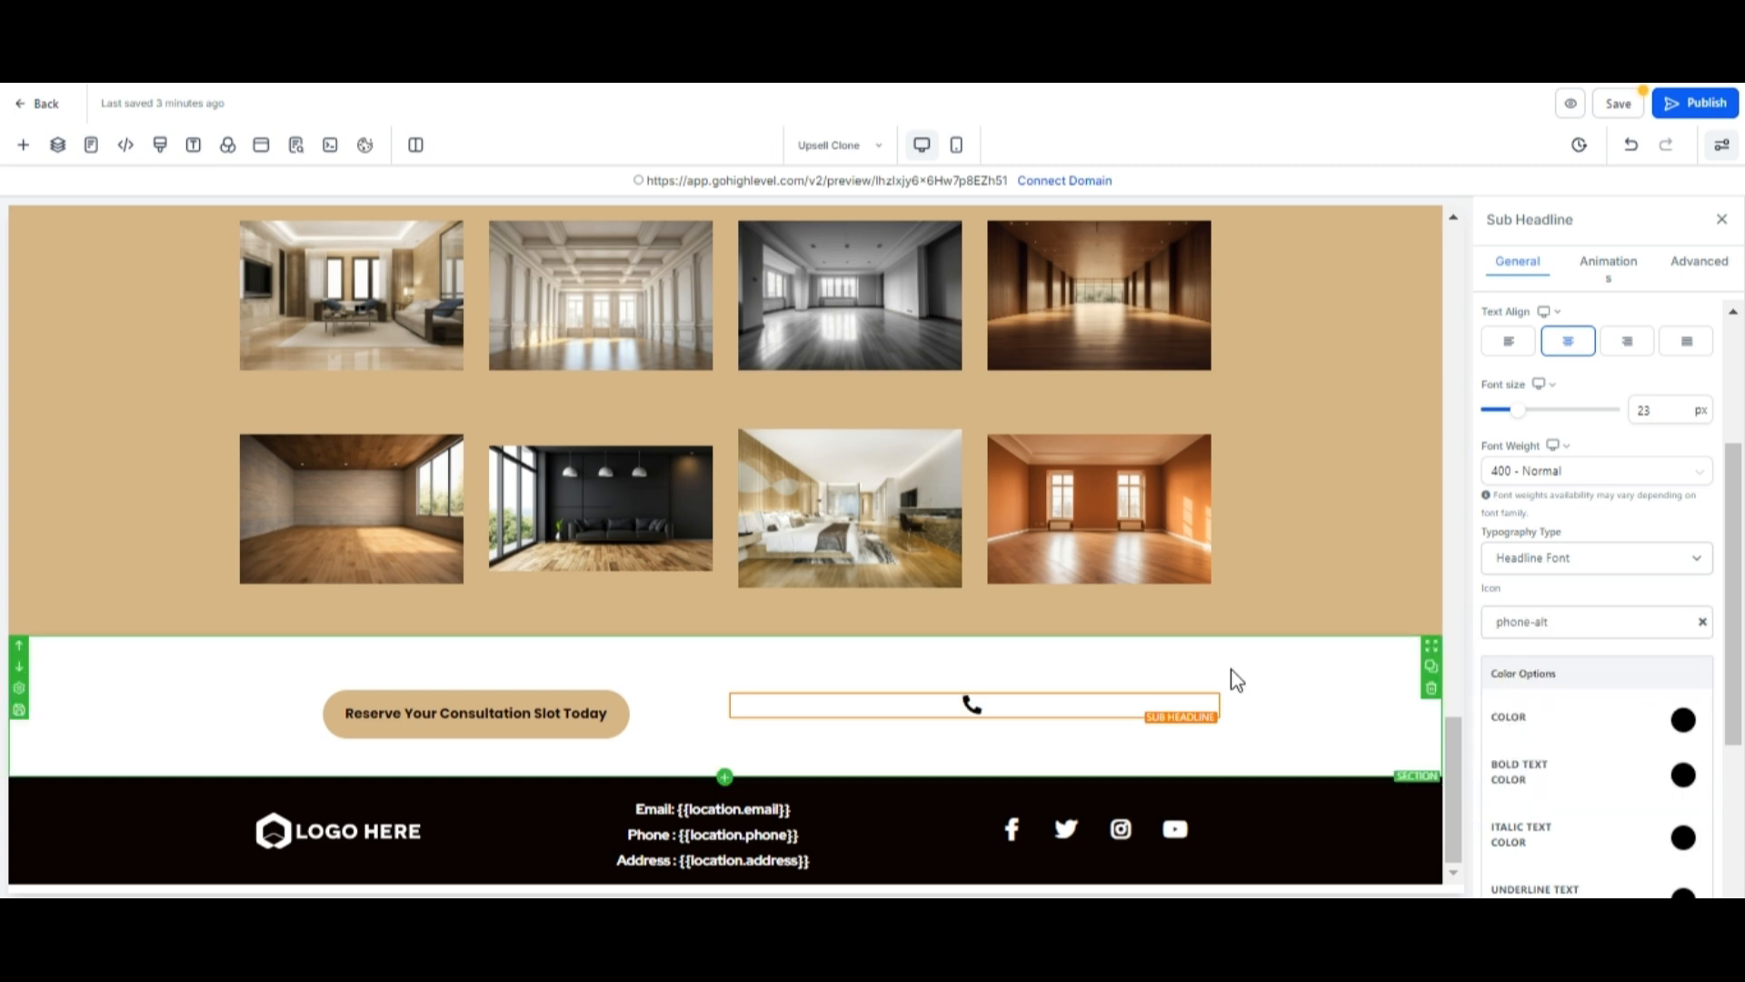
Enter the business phone number as the sub headline text.
{"action": "left_click", "coordinate": [1006, 703]}
{"action": "type", "text": "12345678"}
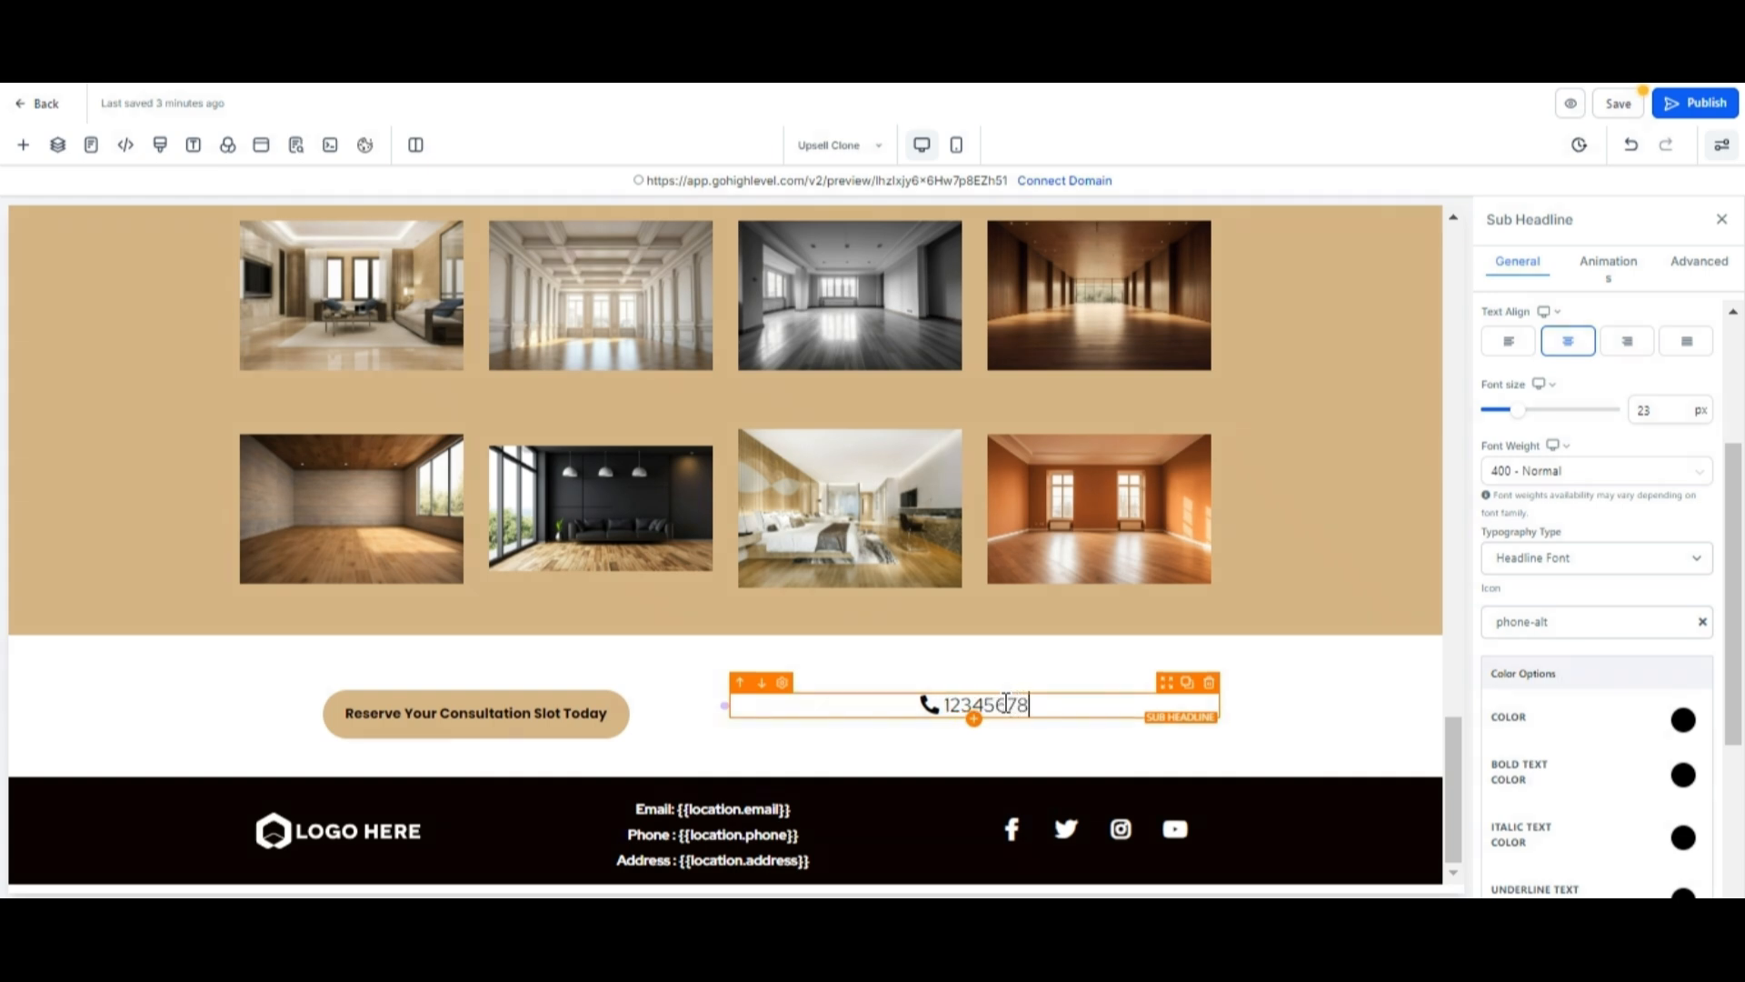
{"action": "scroll", "coordinate": [1599, 636], "scroll_direction": "down", "scroll_amount": 3}
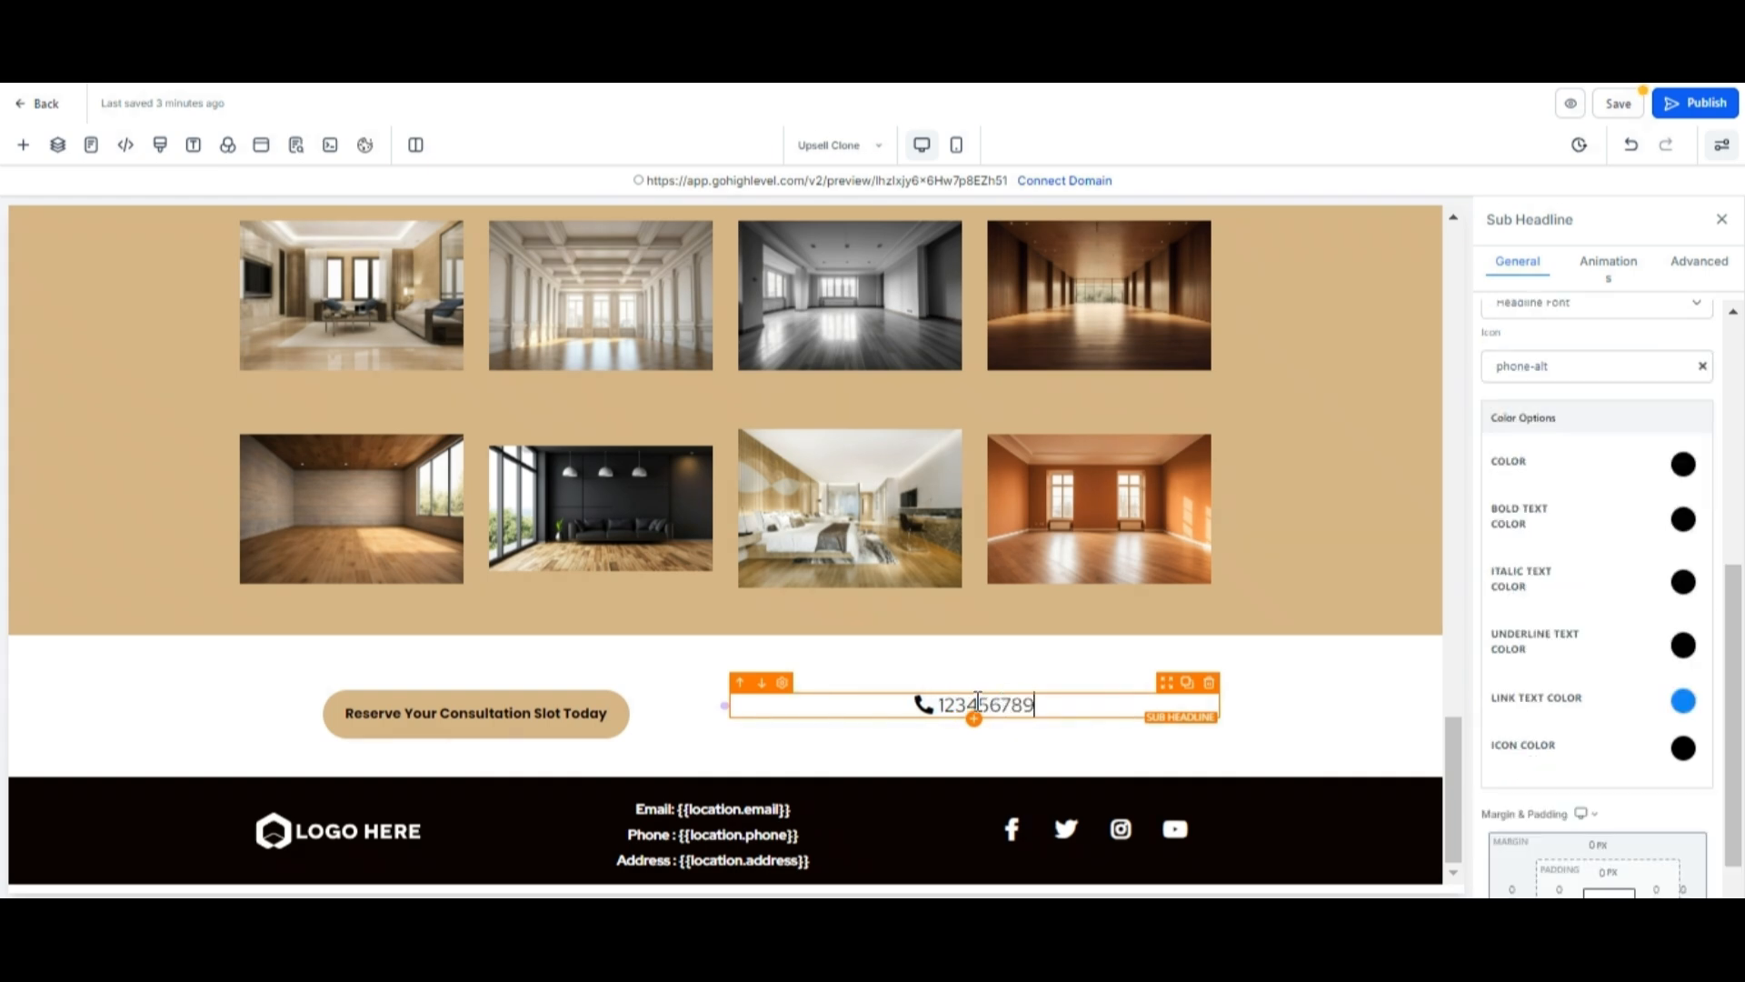
{"action": "type", "text": "9"}
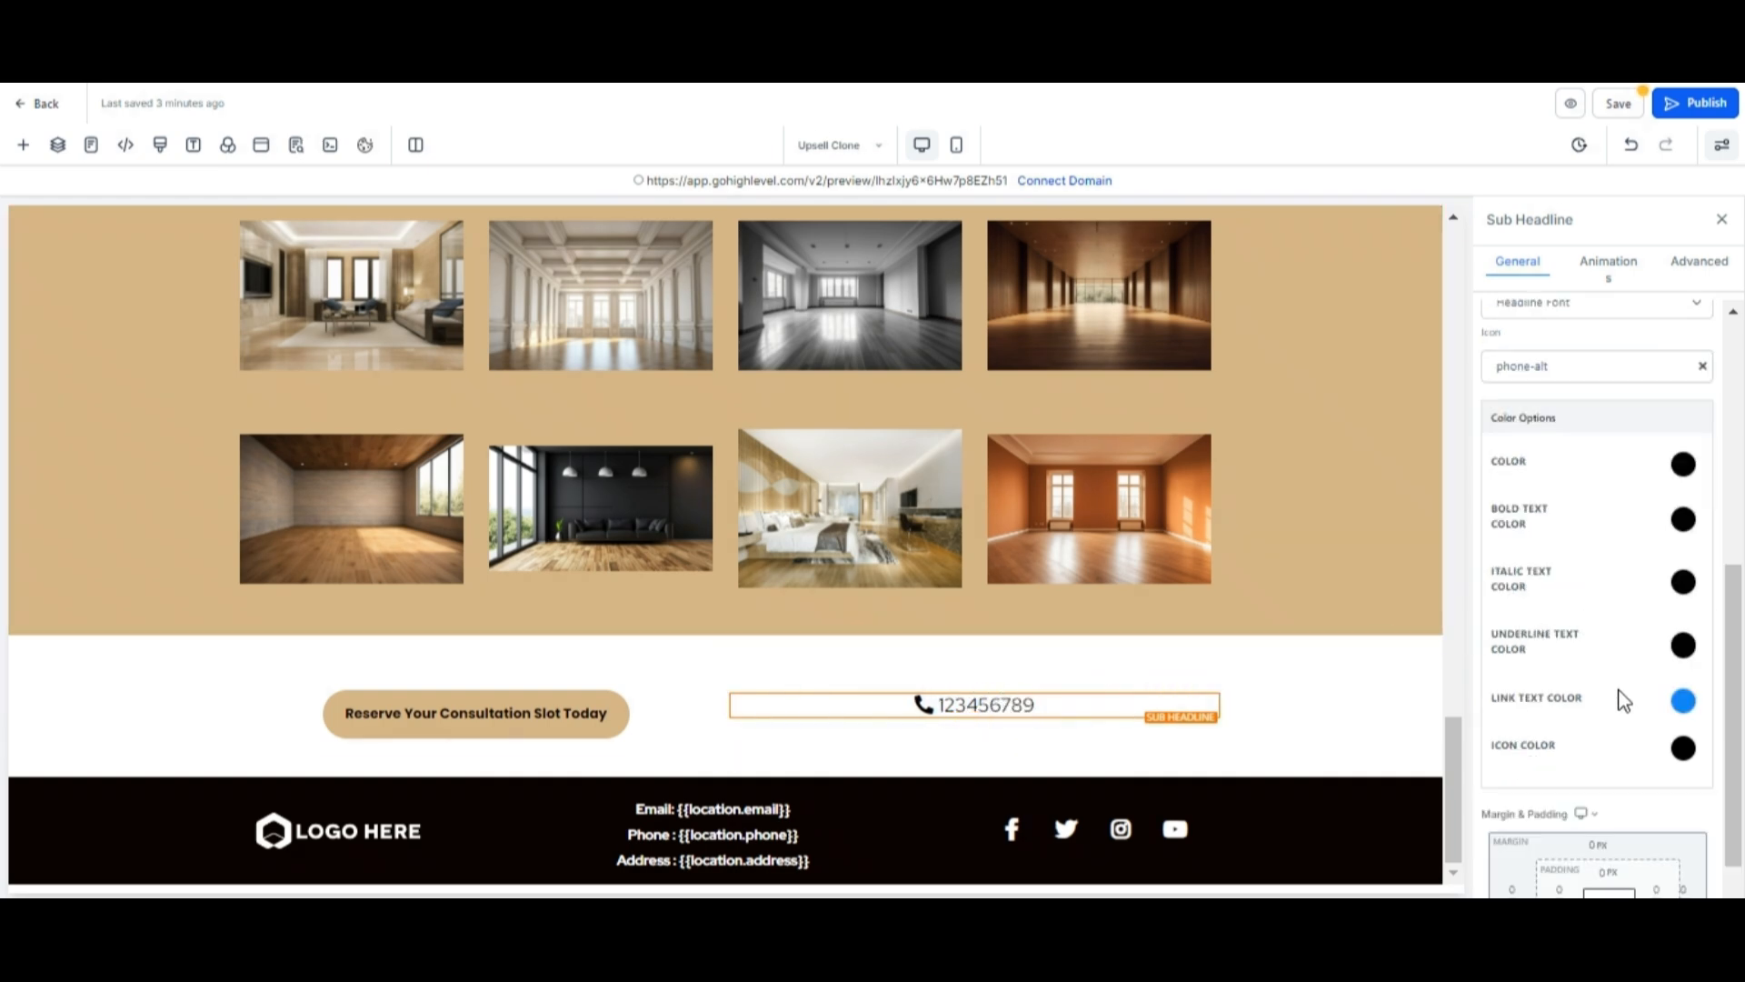
Replace the footer logo image with LOGO.png from the media storage.
{"action": "scroll", "coordinate": [1622, 700], "scroll_direction": "up", "scroll_amount": 5}
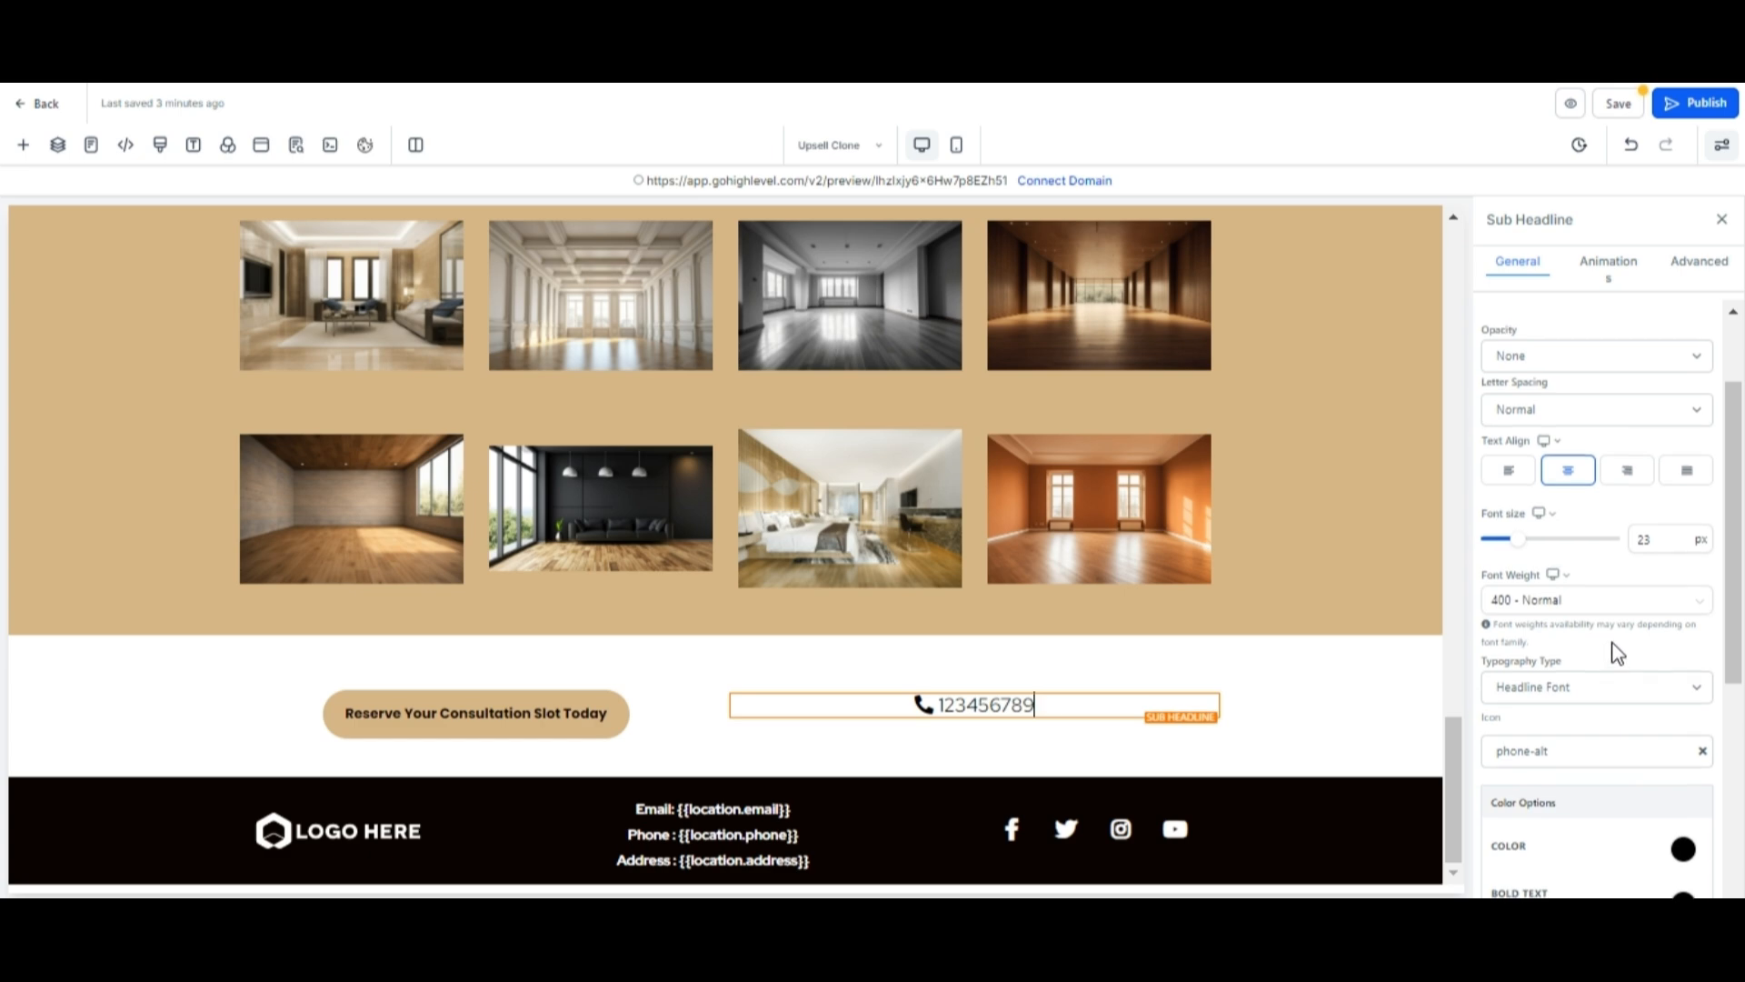
{"action": "scroll", "coordinate": [1614, 651], "scroll_direction": "up", "scroll_amount": 2}
{"action": "scroll", "coordinate": [1589, 563], "scroll_direction": "down", "scroll_amount": 8}
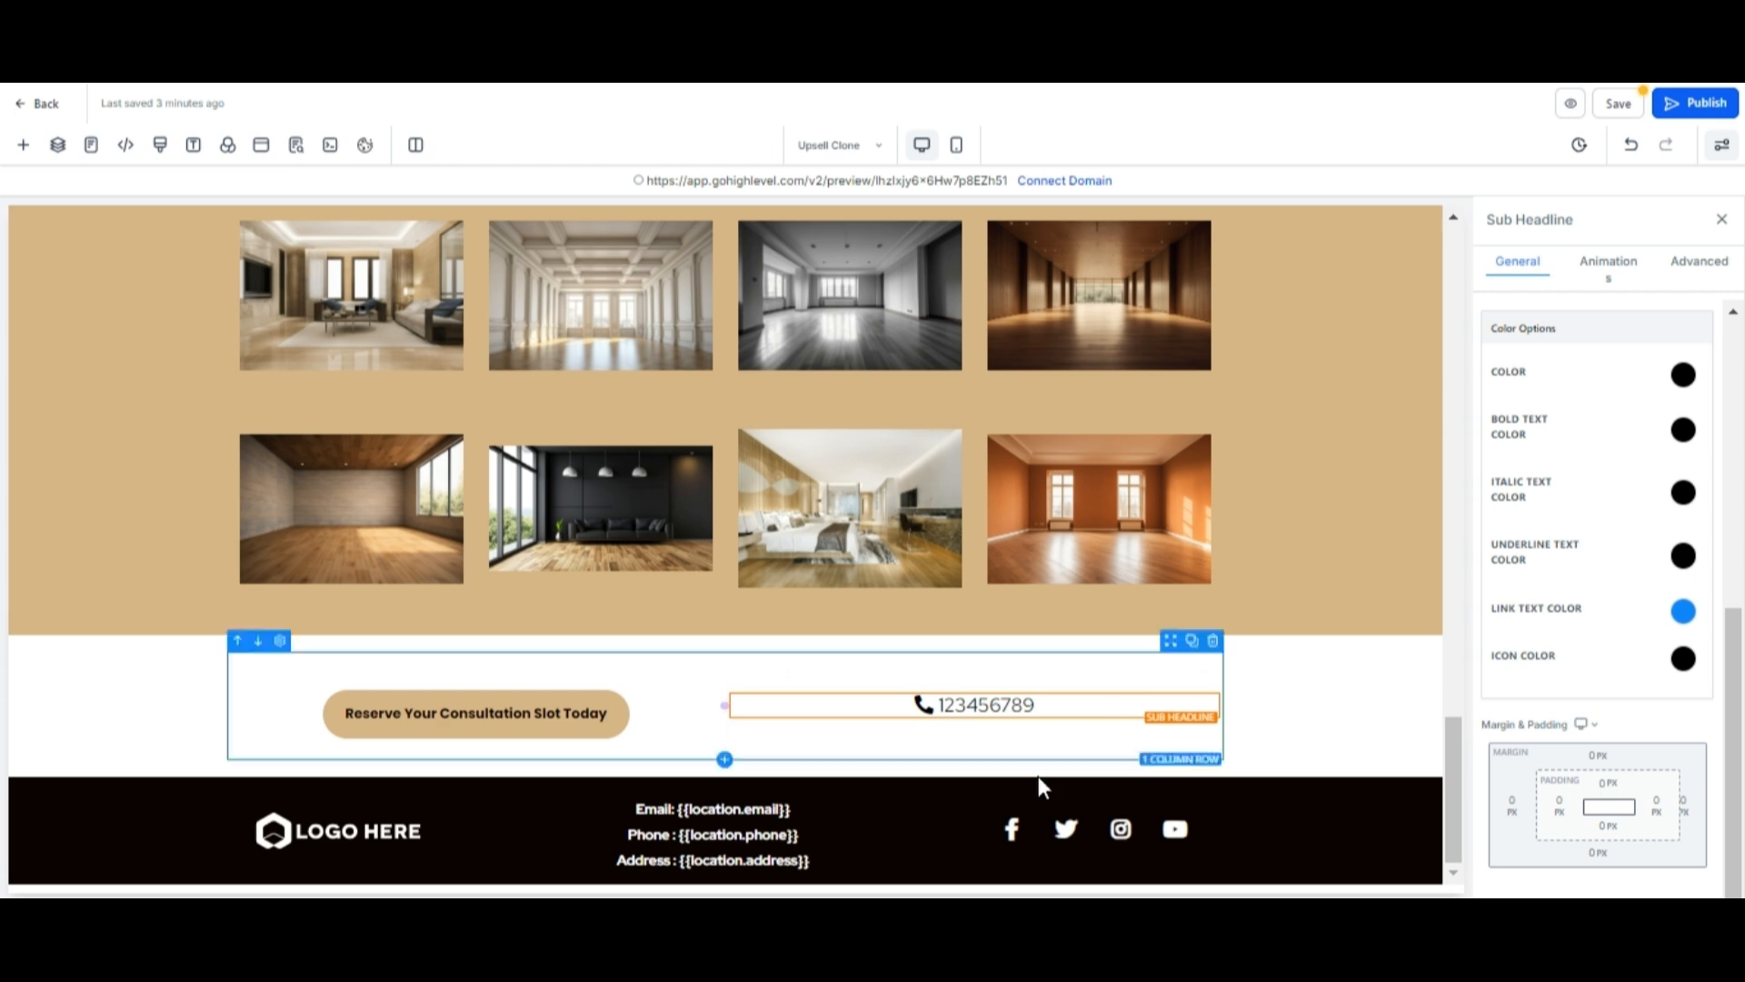
{"action": "left_click", "coordinate": [338, 829]}
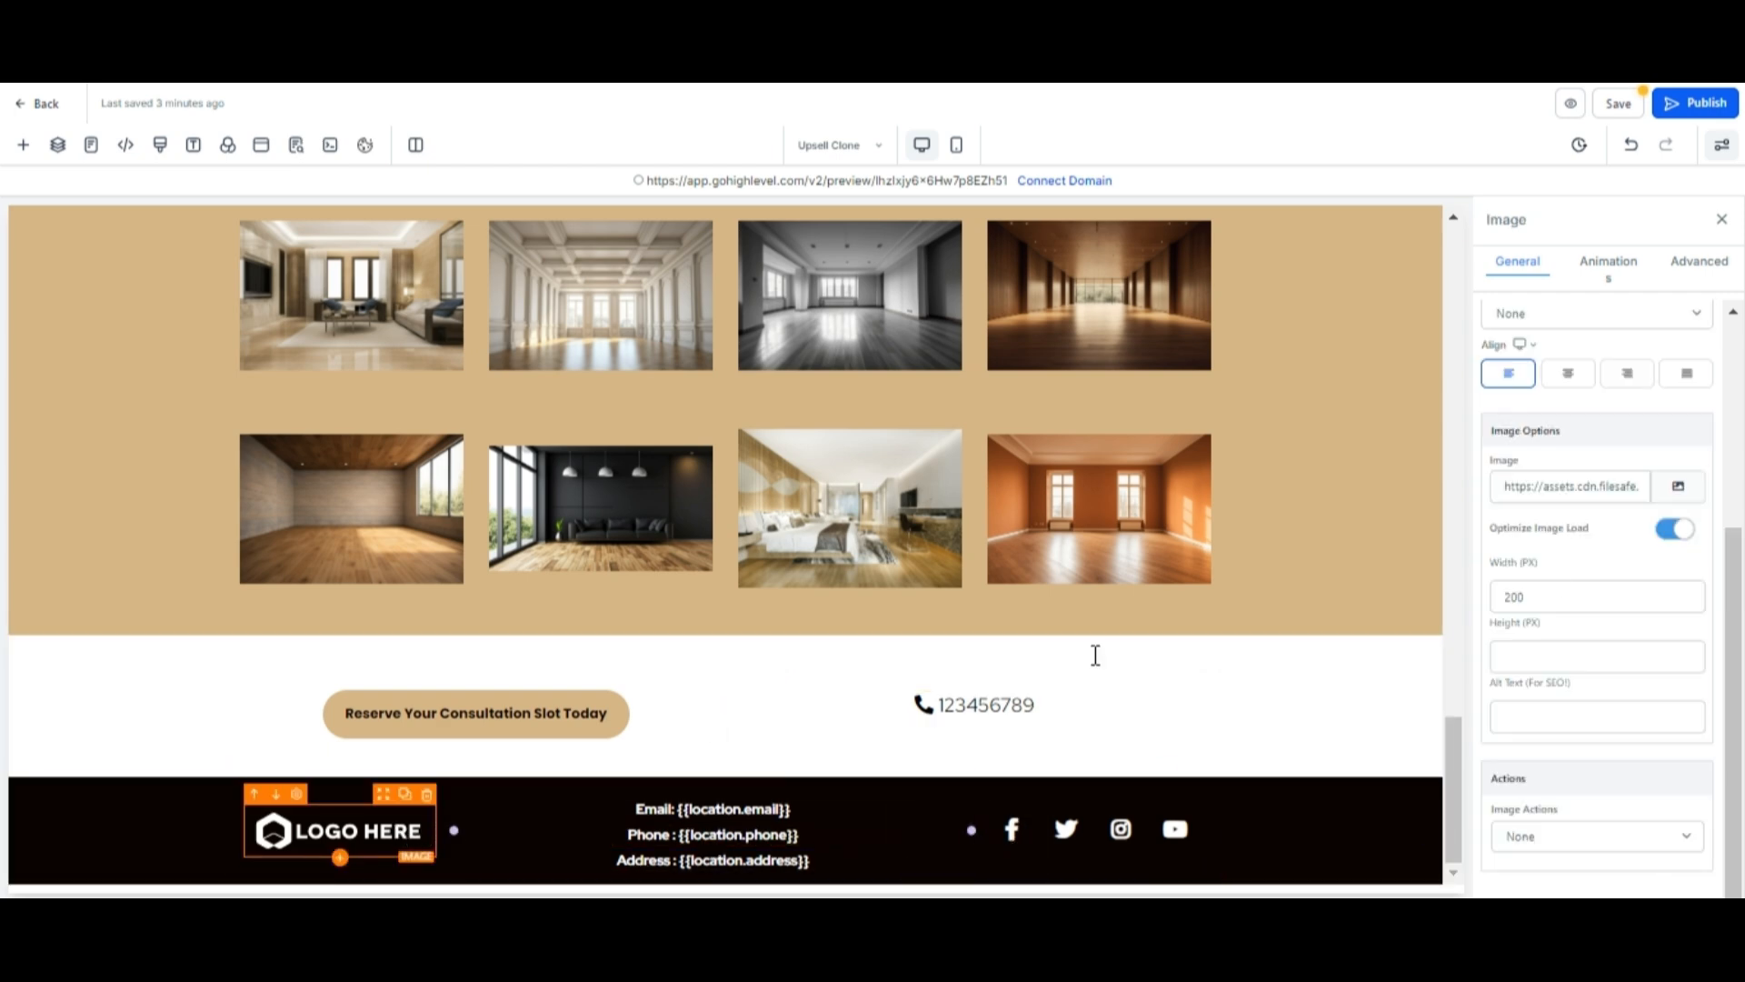
{"action": "left_click", "coordinate": [1678, 485]}
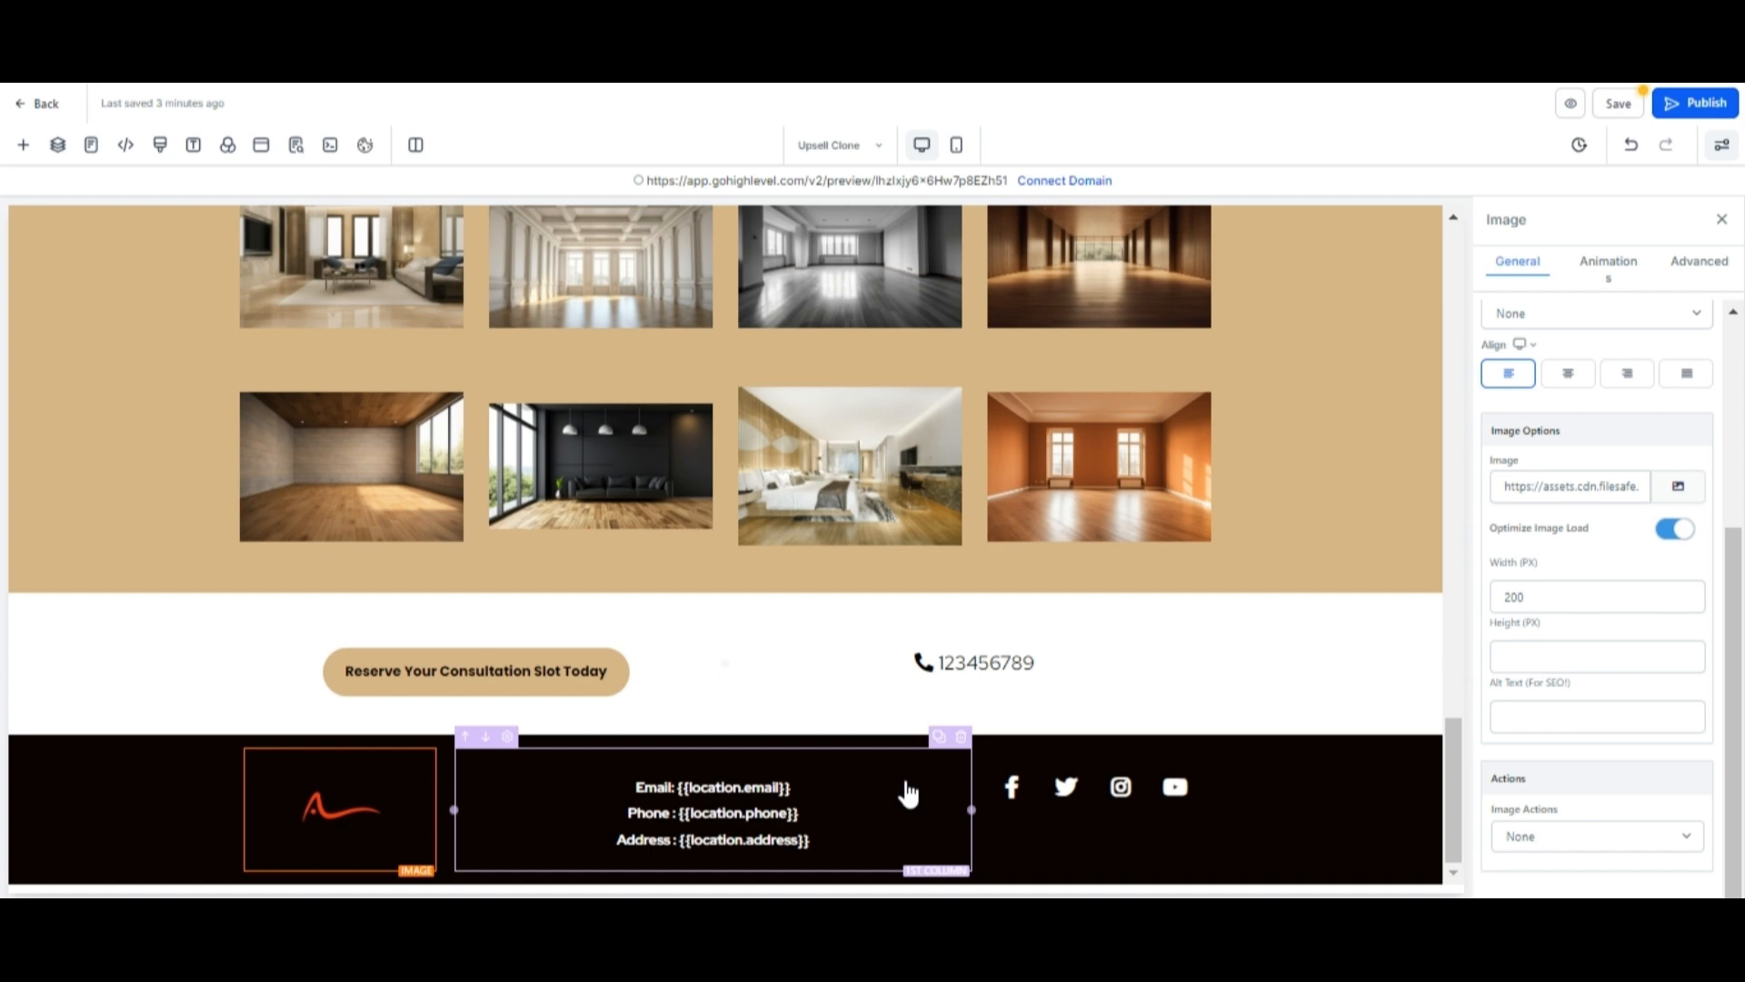
{"action": "left_click", "coordinate": [297, 592]}
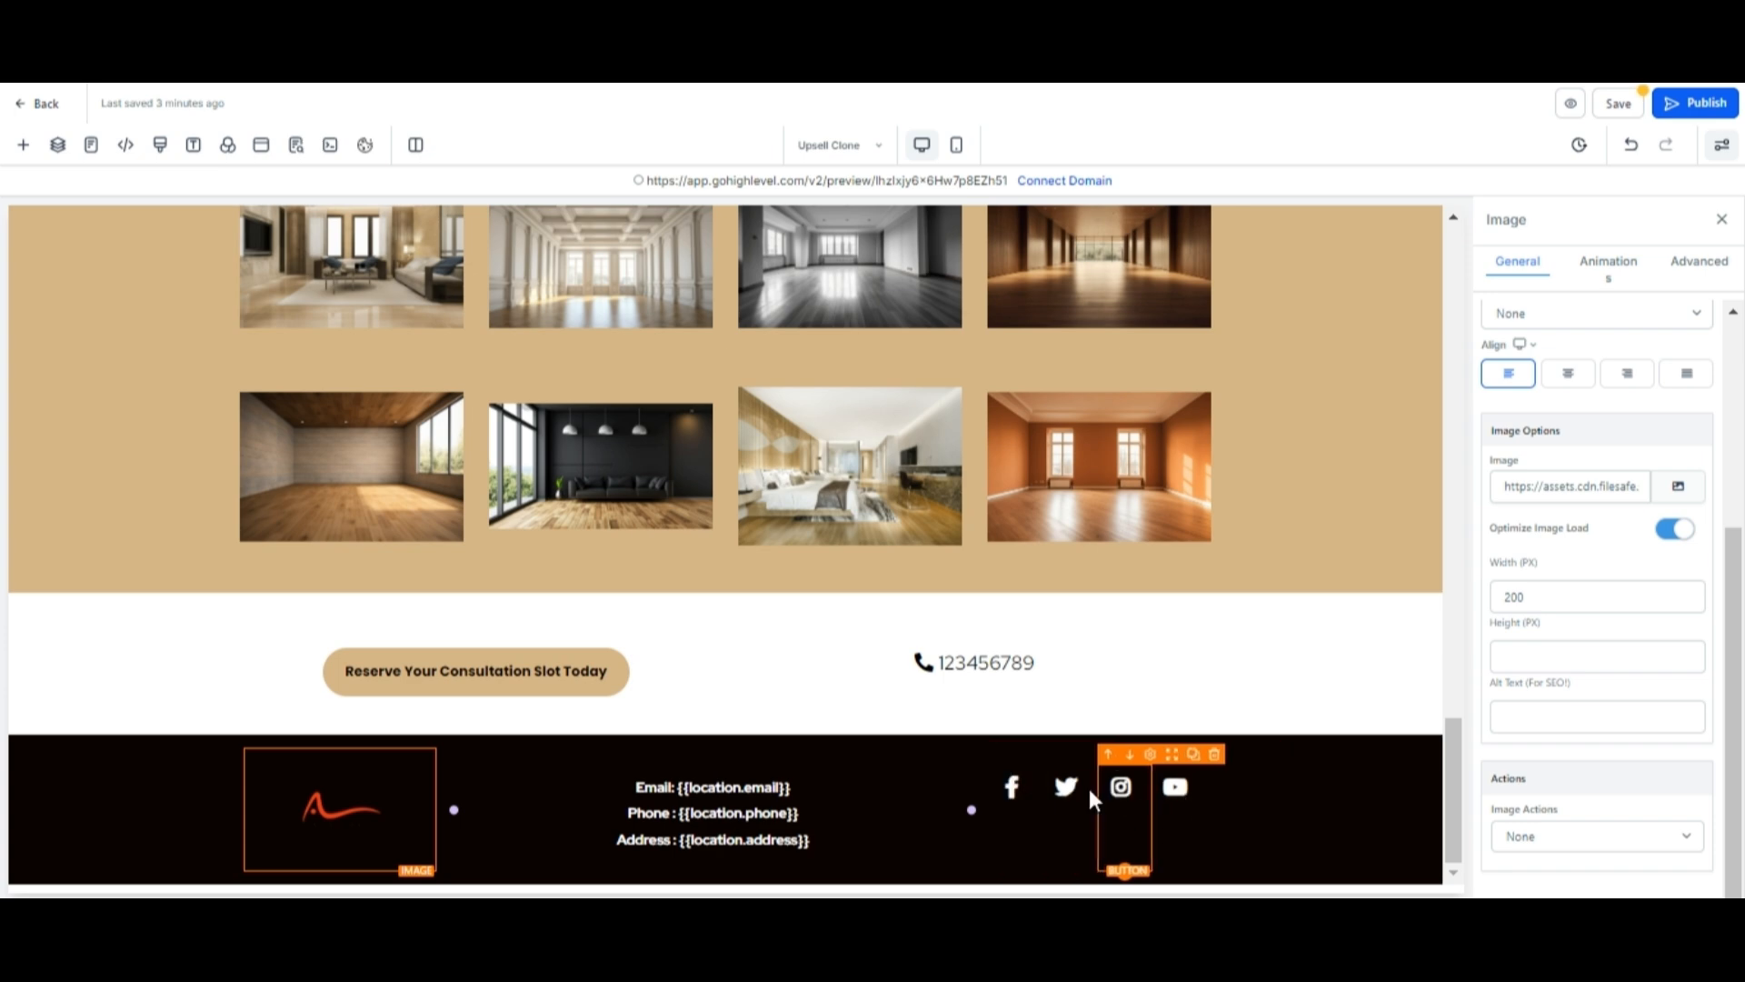
Delete the social media icons row from the footer.
{"action": "left_click", "coordinate": [1015, 792]}
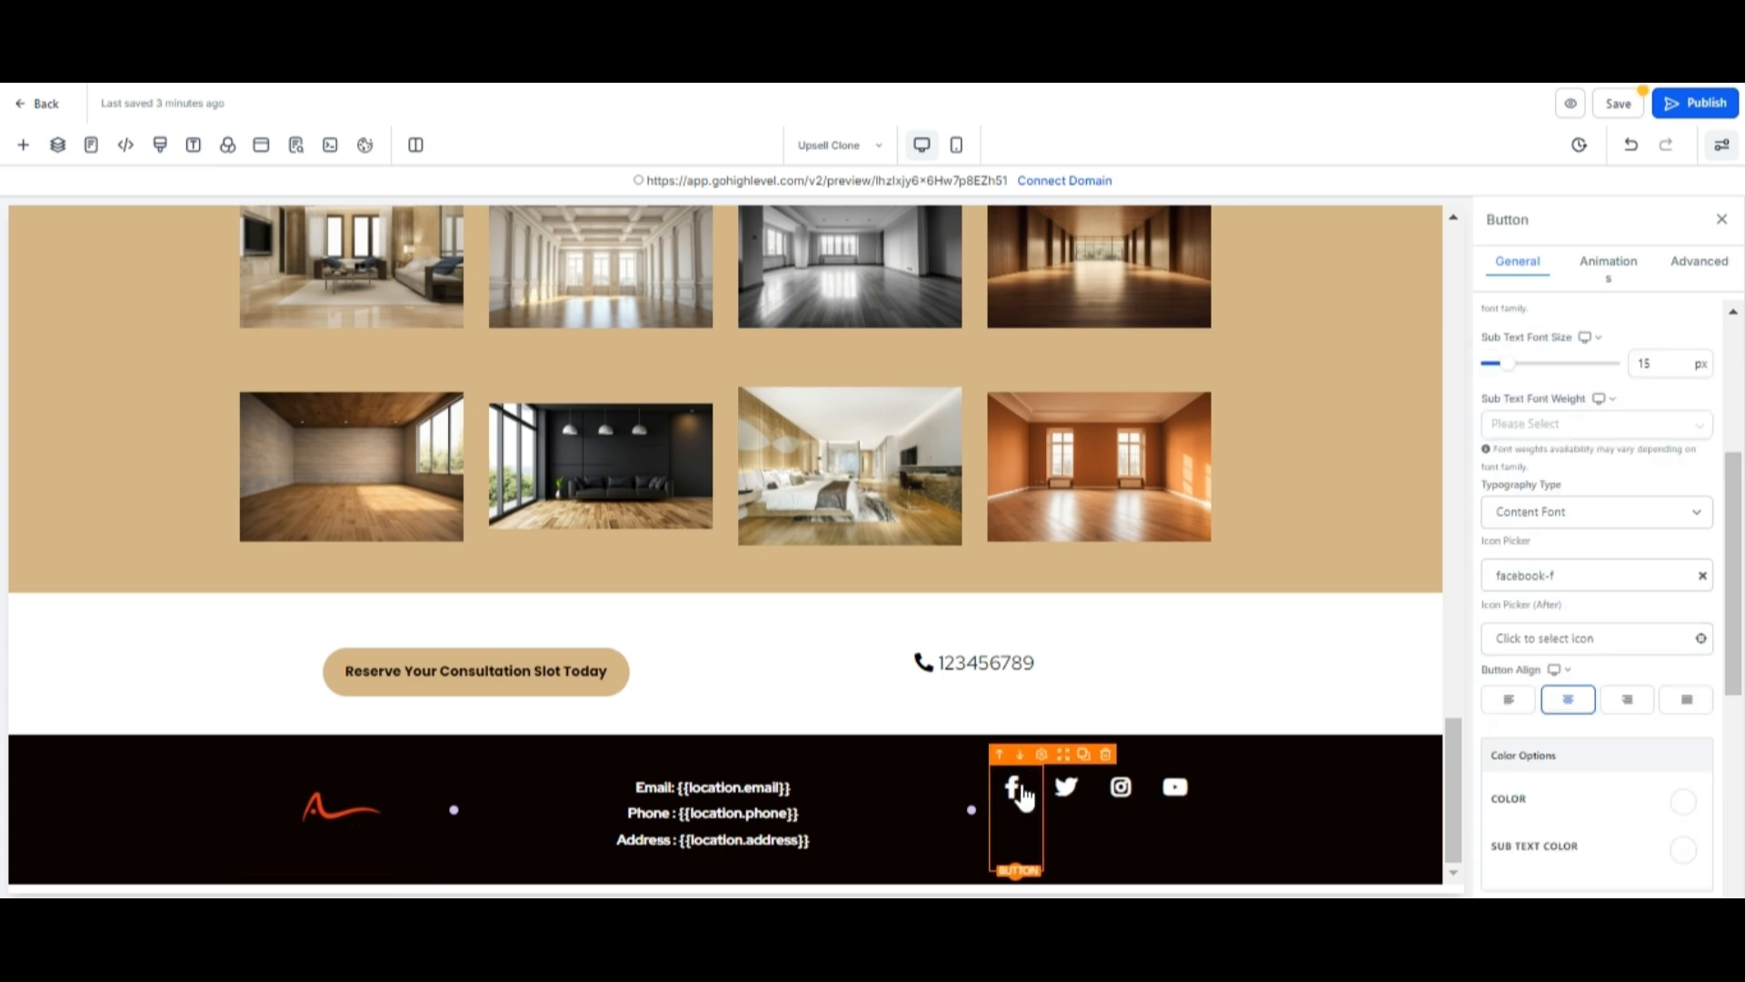
{"action": "scroll", "coordinate": [1676, 668], "scroll_direction": "down", "scroll_amount": 6}
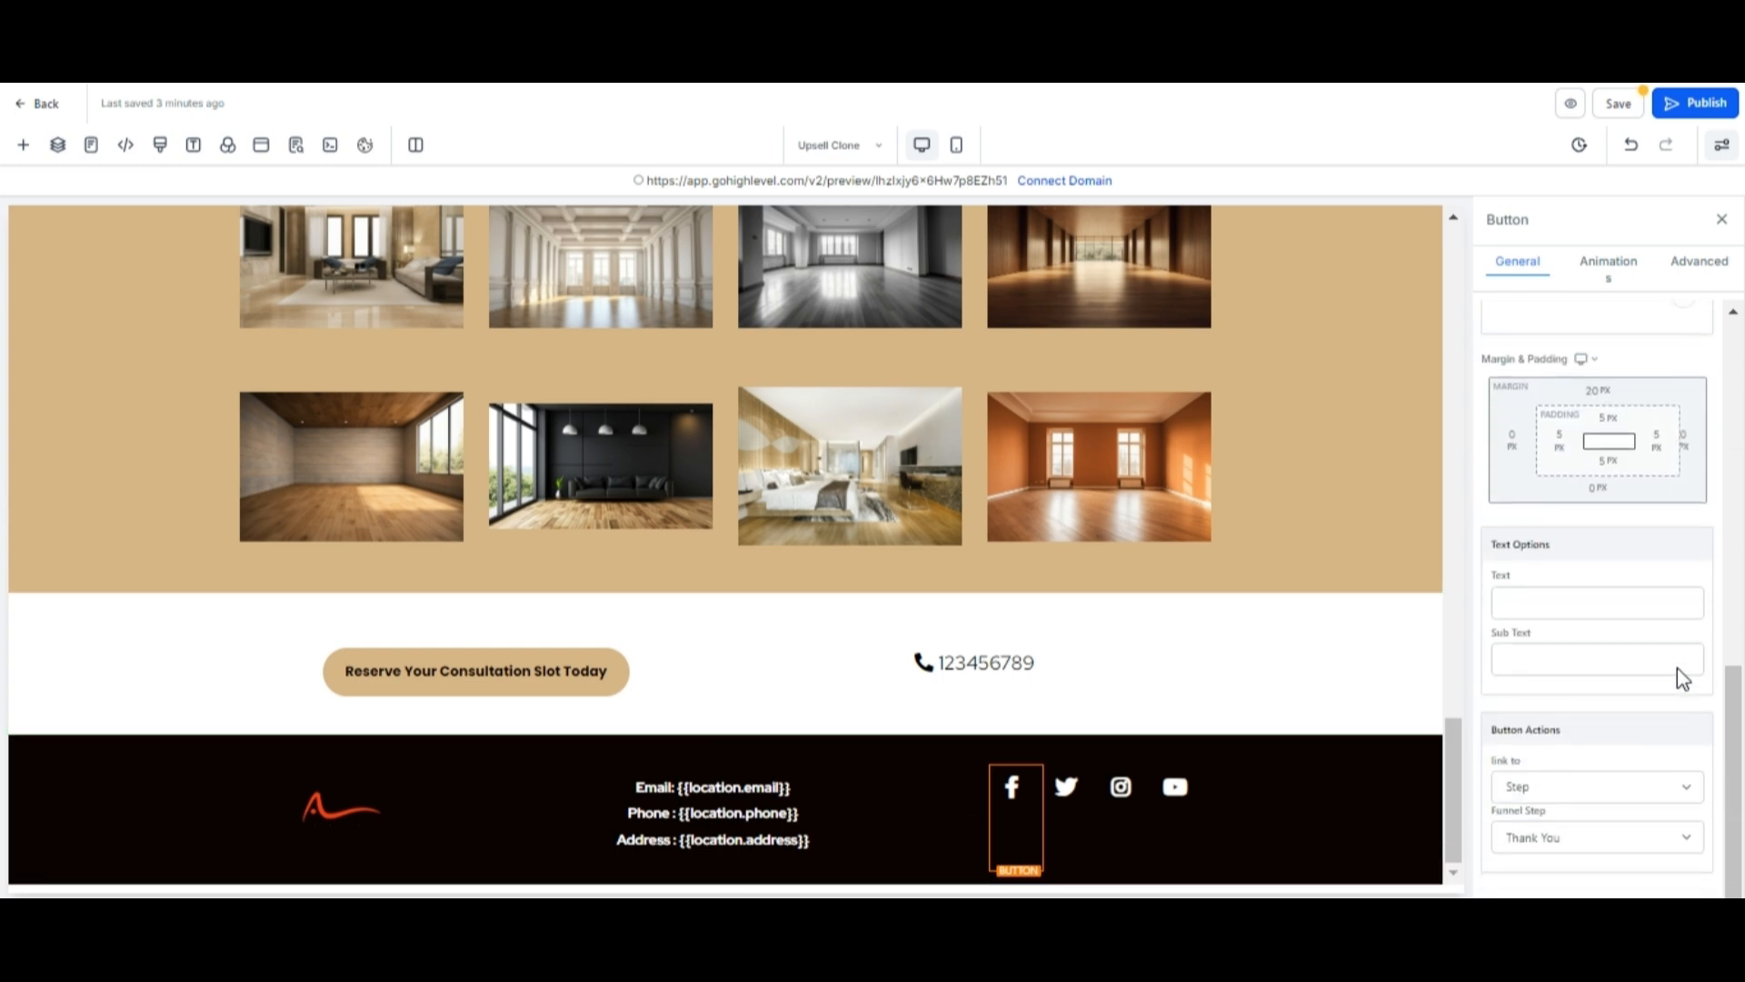
{"action": "left_click", "coordinate": [1535, 787]}
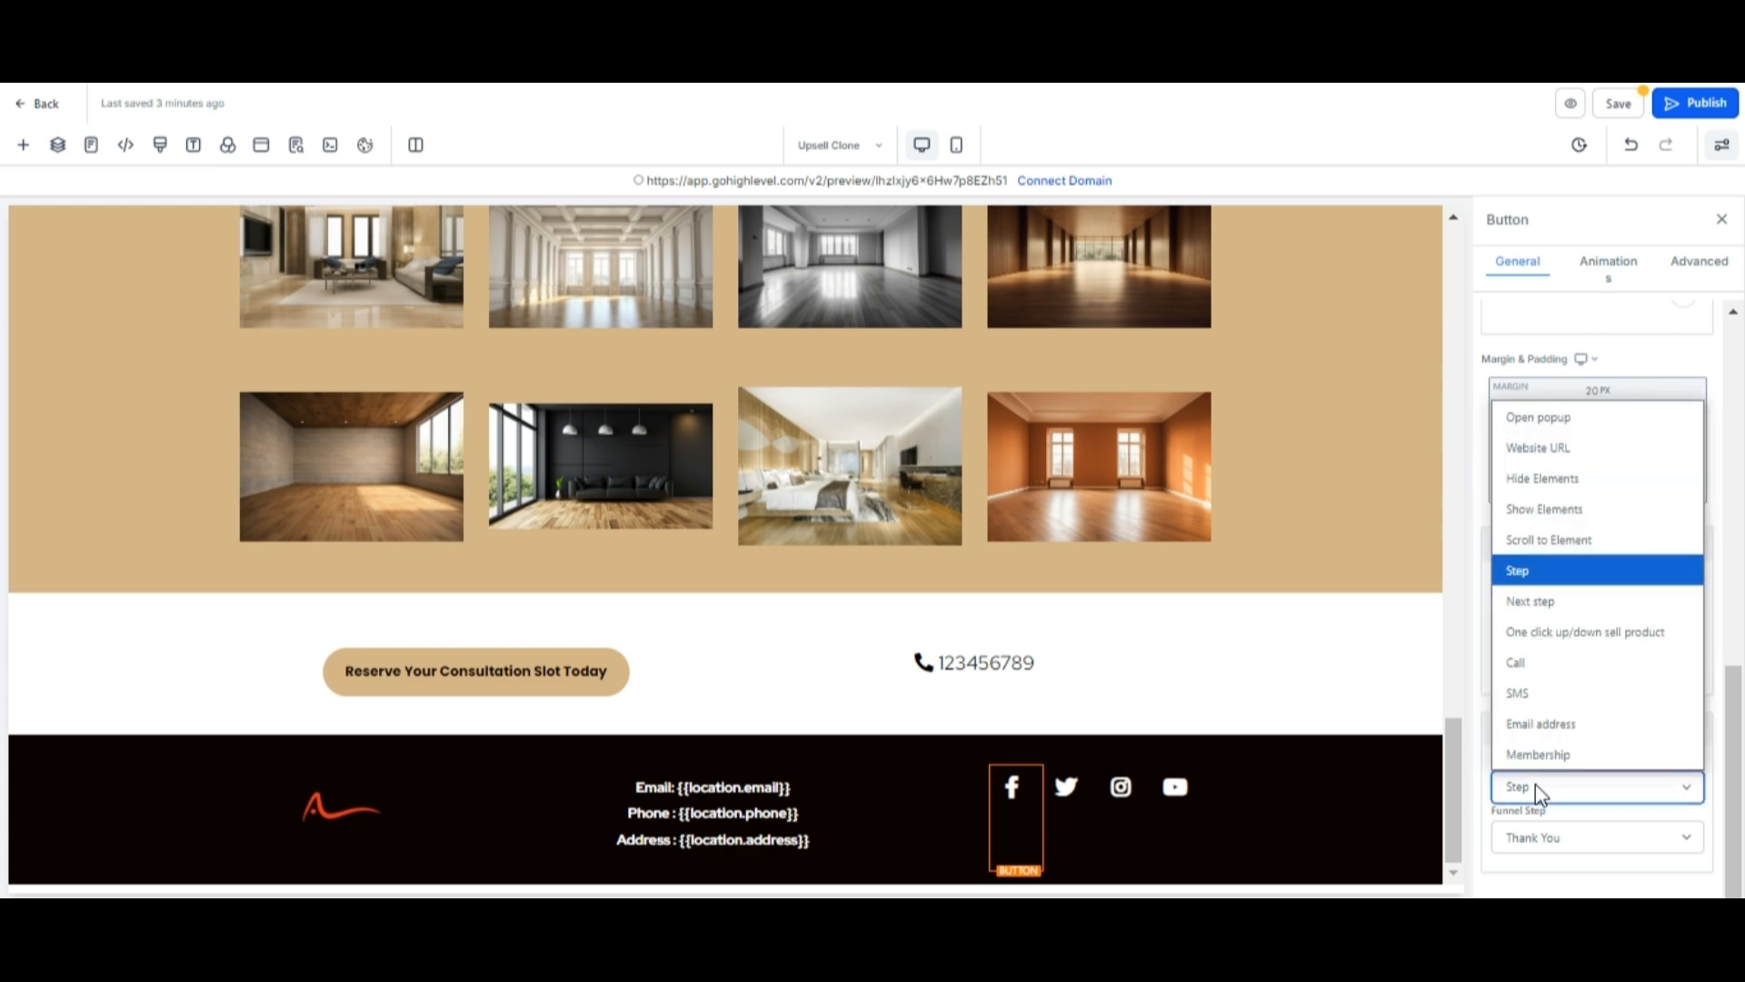
{"action": "left_click", "coordinate": [1535, 789]}
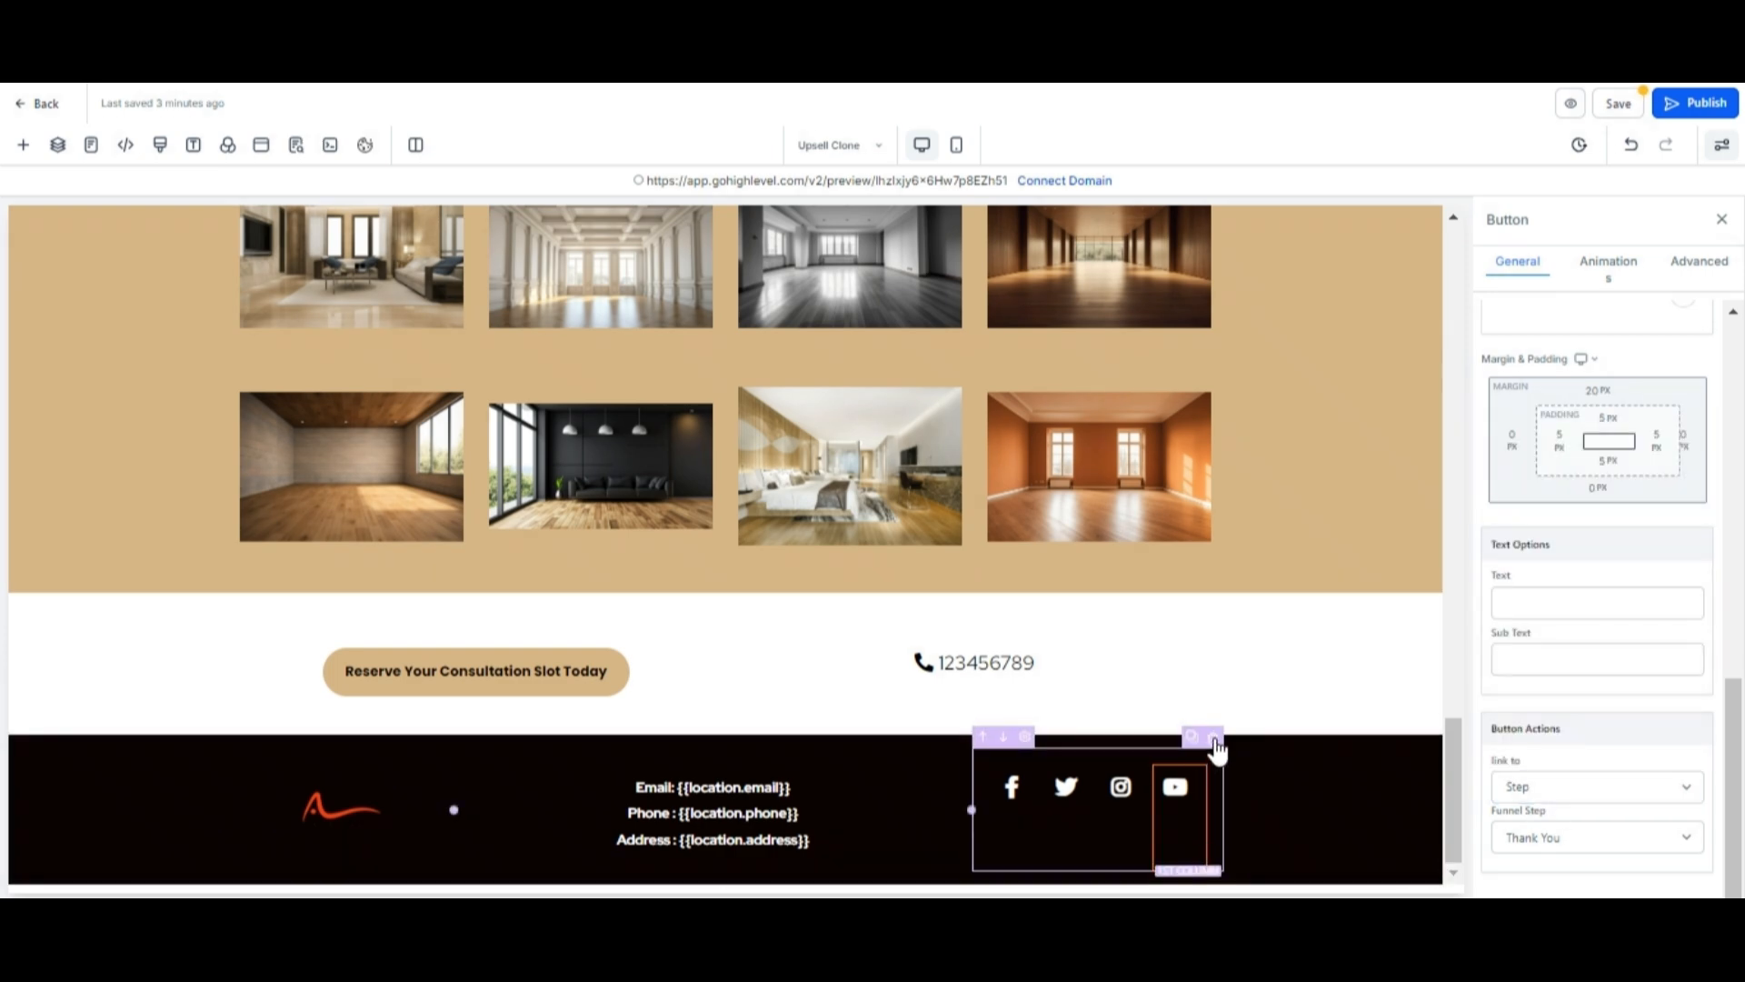
{"action": "left_click", "coordinate": [1213, 738]}
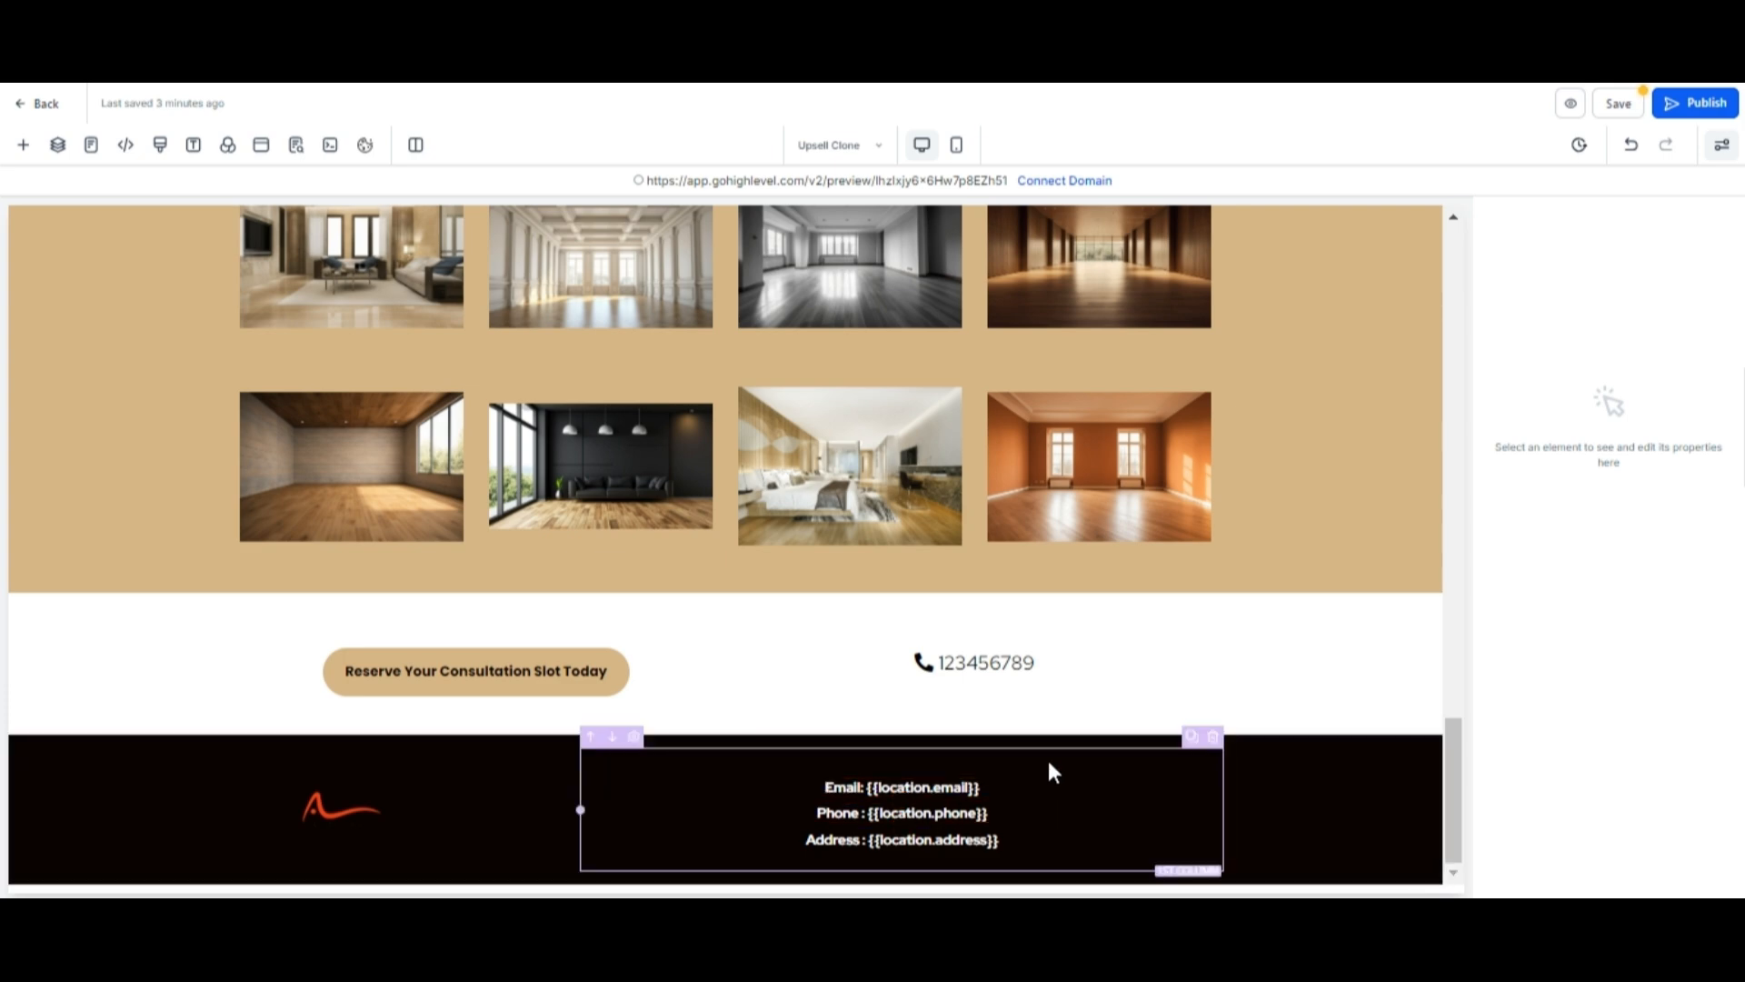
Switch to the Thank You Clone page and look over its content and footer.
{"action": "left_click", "coordinate": [864, 147]}
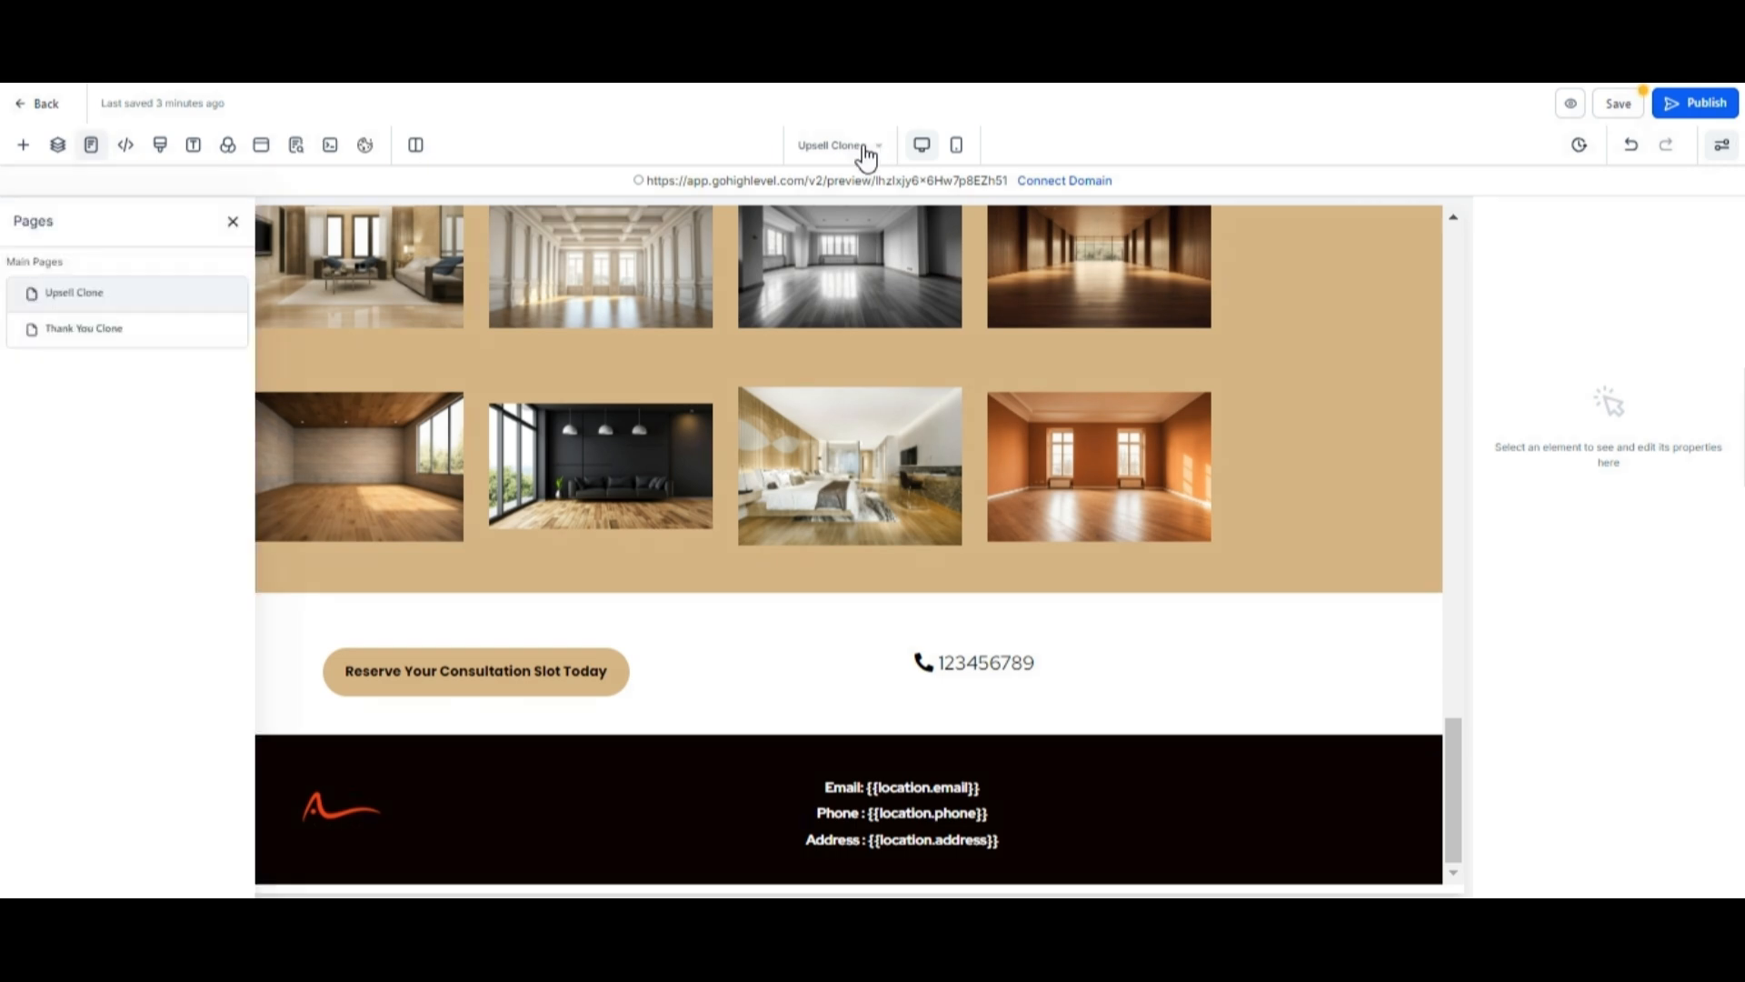
{"action": "left_click", "coordinate": [168, 338]}
{"action": "scroll", "coordinate": [1067, 558], "scroll_direction": "down", "scroll_amount": 6}
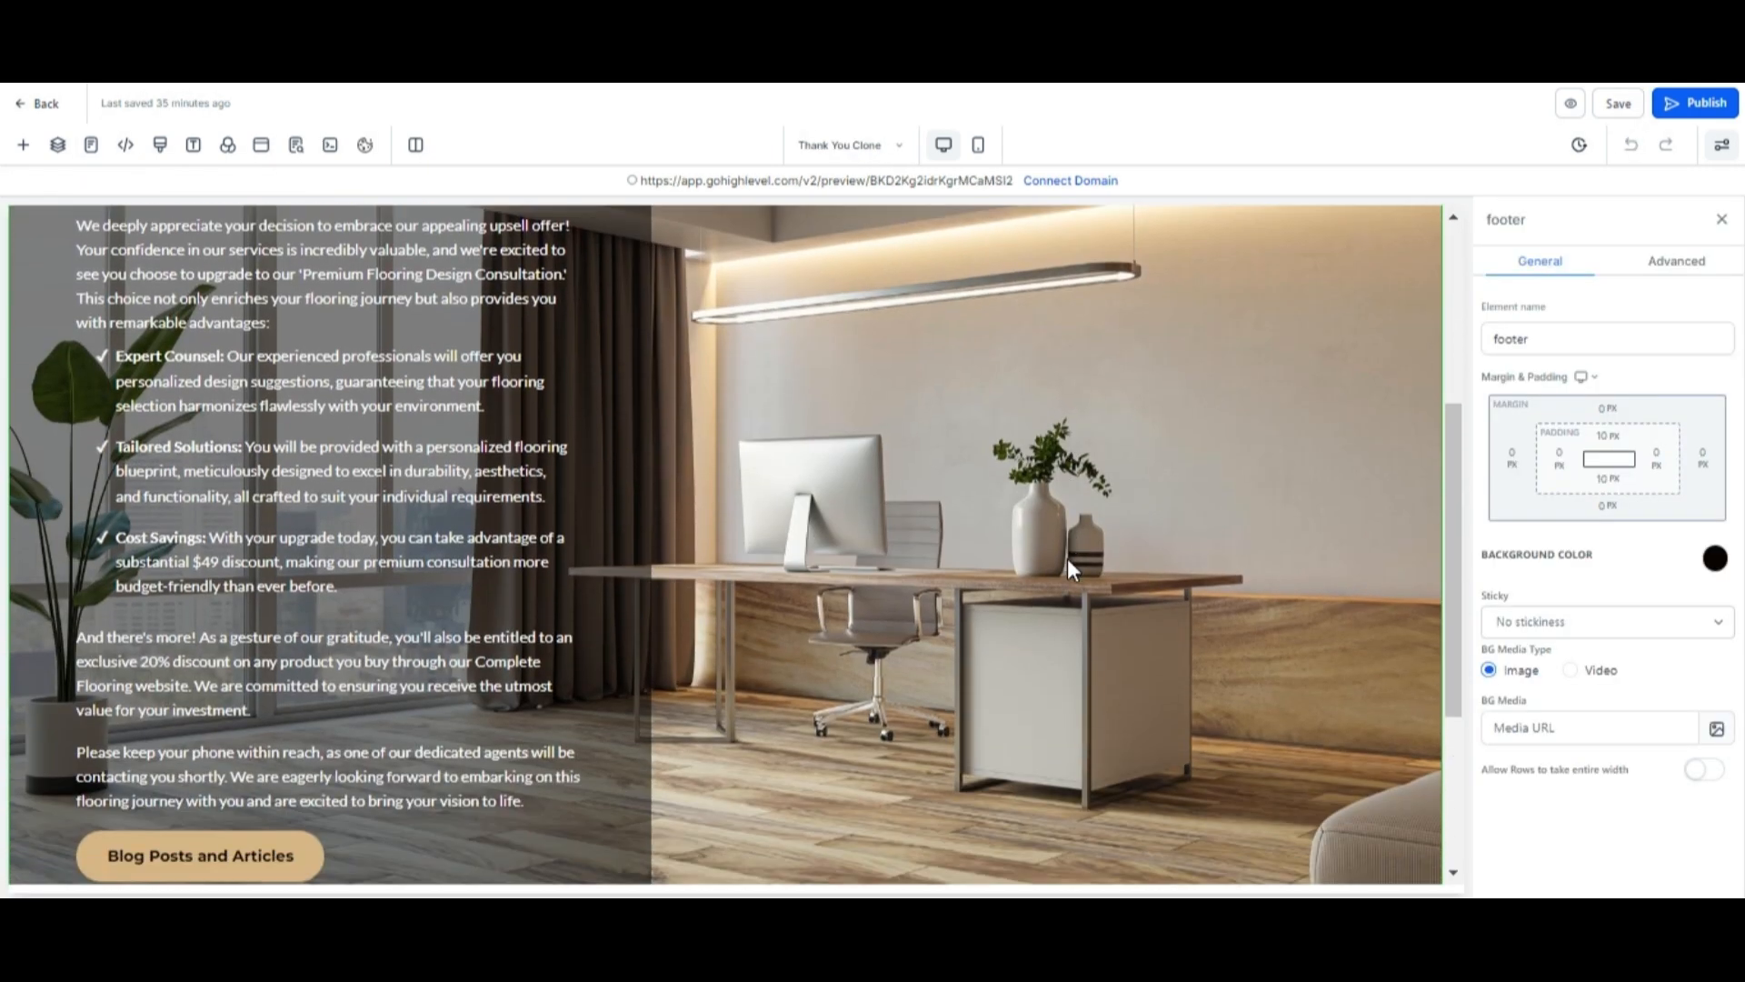
{"action": "scroll", "coordinate": [1067, 558], "scroll_direction": "down", "scroll_amount": 1}
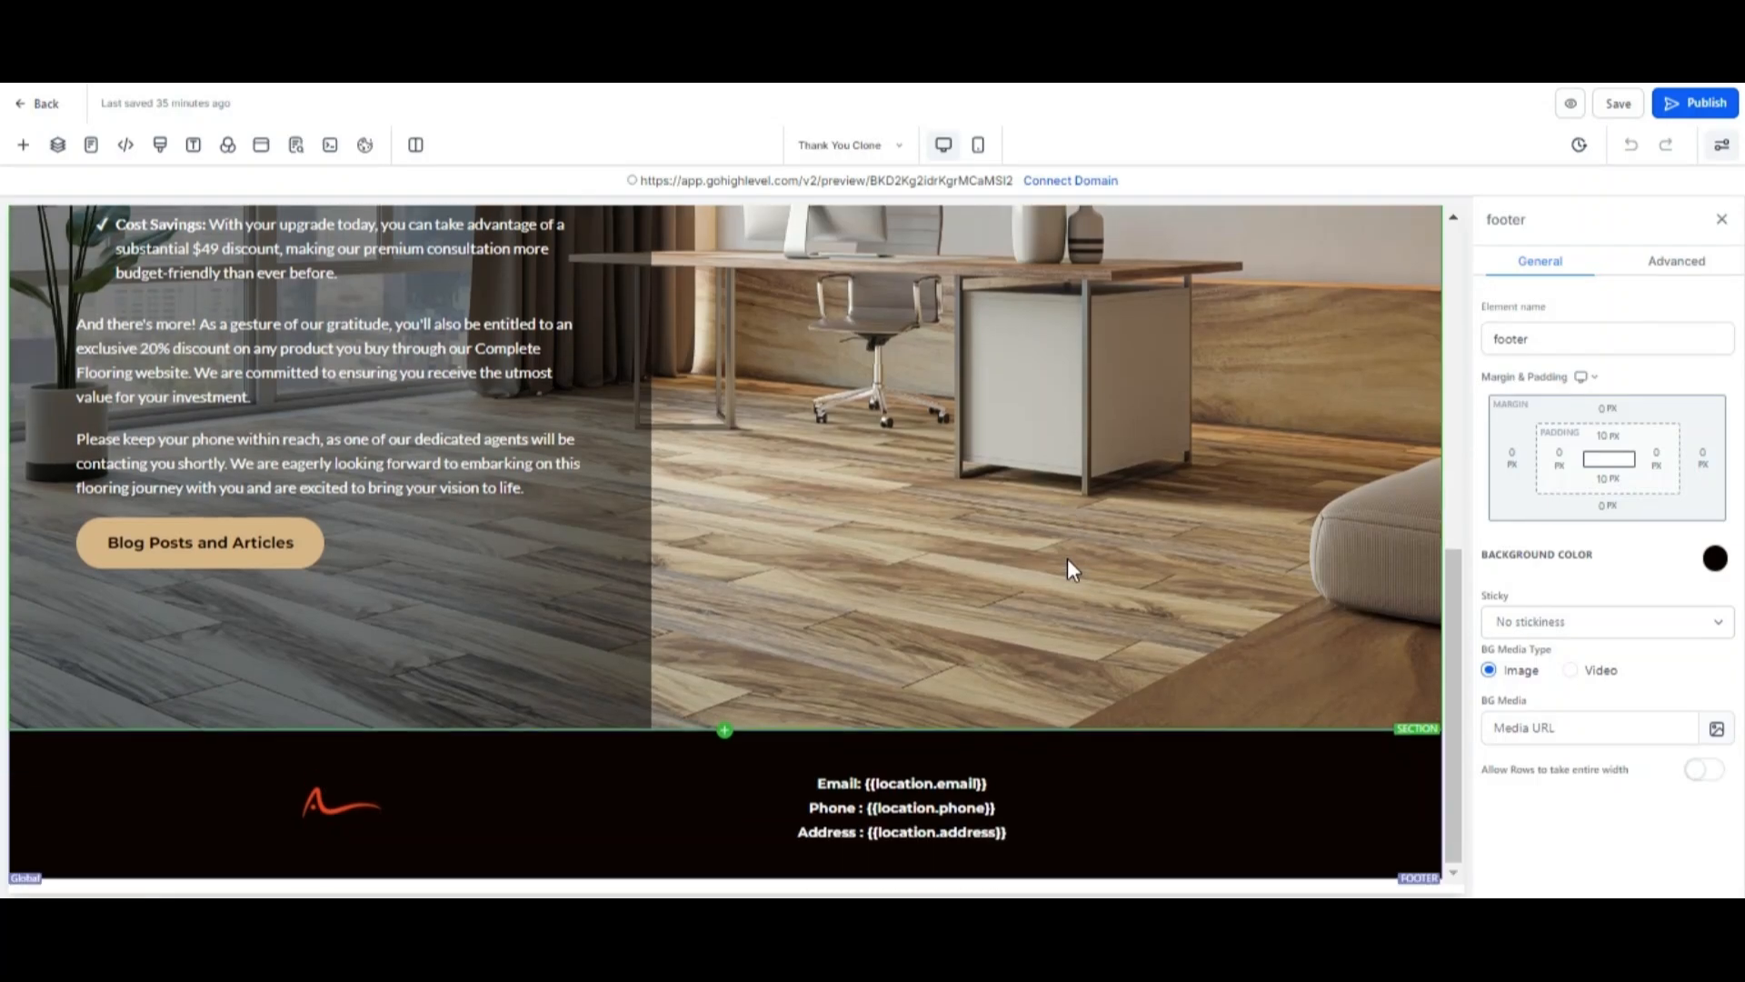
{"action": "scroll", "coordinate": [1067, 558], "scroll_direction": "up", "scroll_amount": 2}
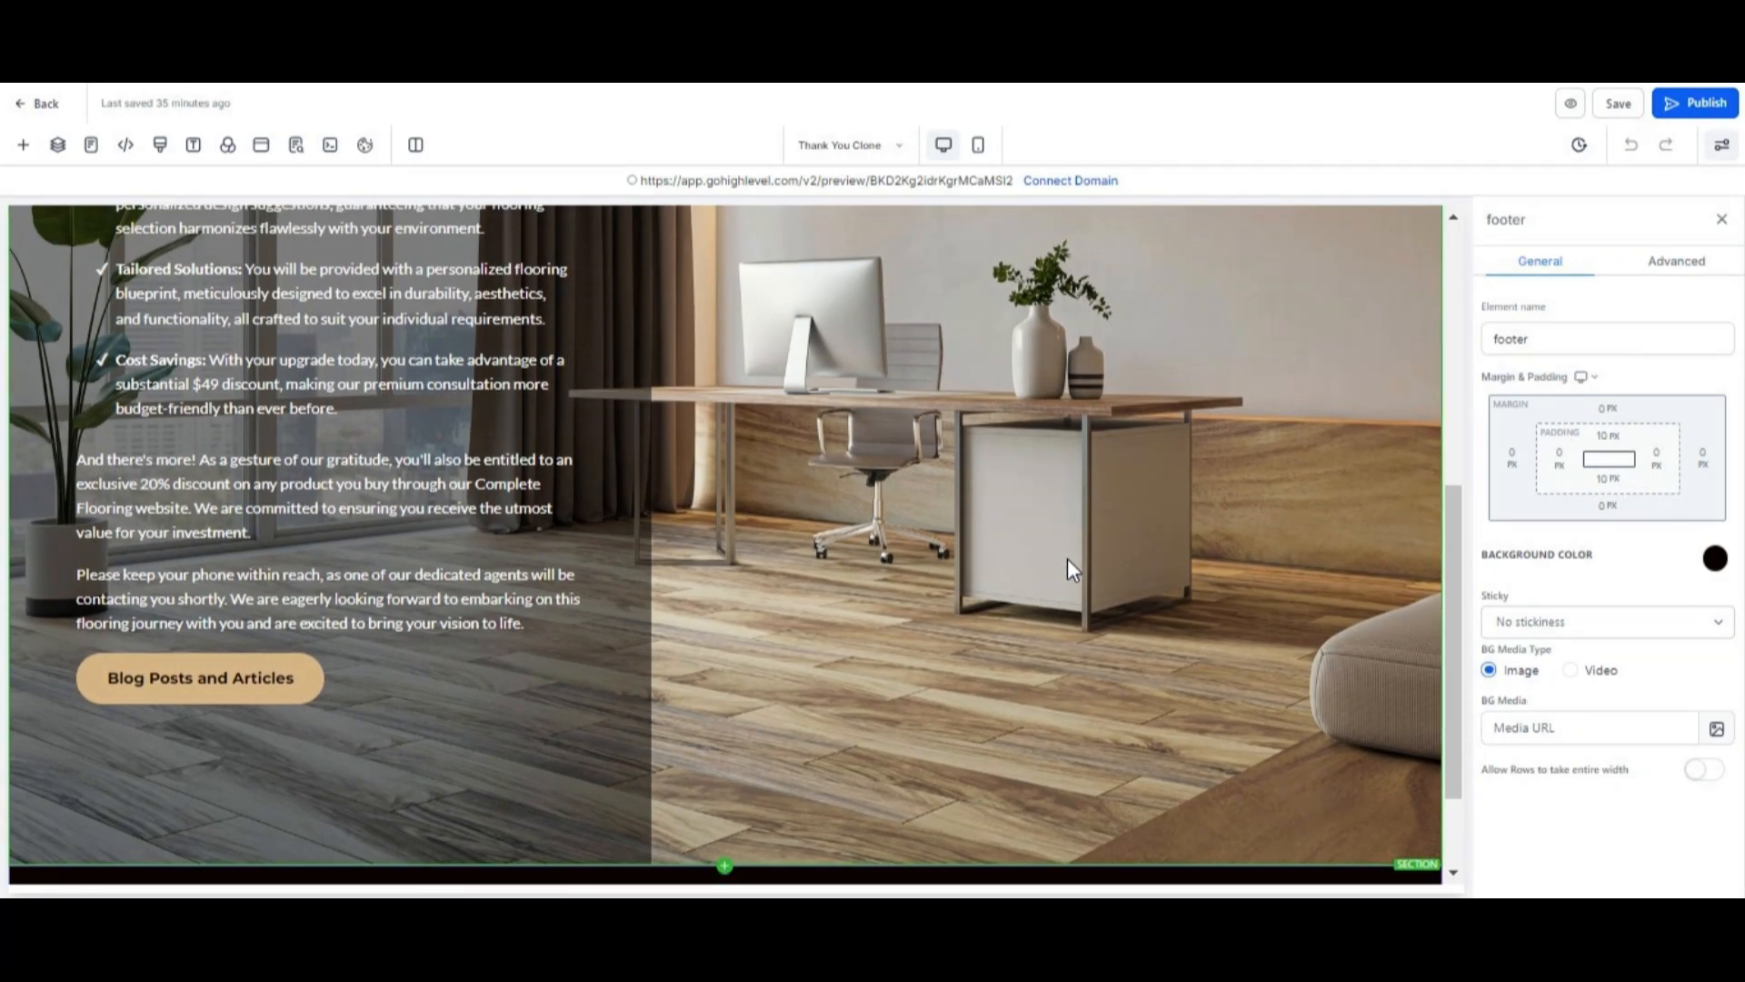
Preview the Thank You Clone page in mobile mode and look over its sections and footer.
{"action": "scroll", "coordinate": [1067, 558], "scroll_direction": "up", "scroll_amount": 3}
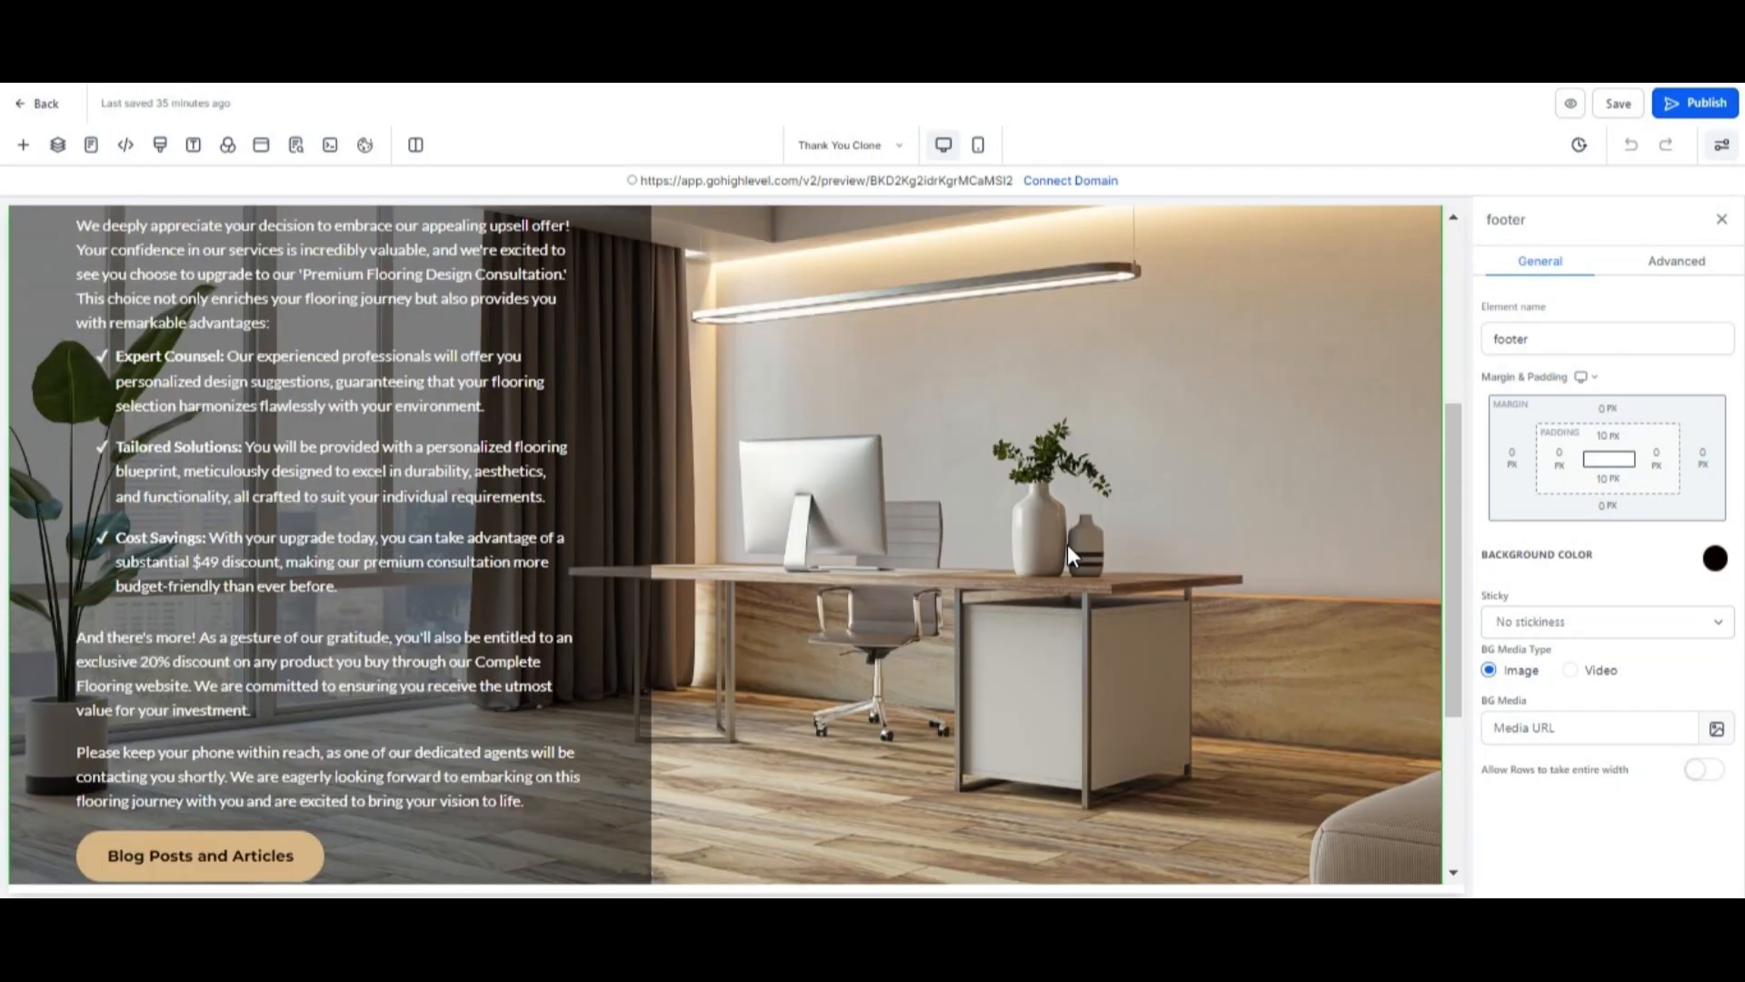
{"action": "left_click", "coordinate": [977, 145]}
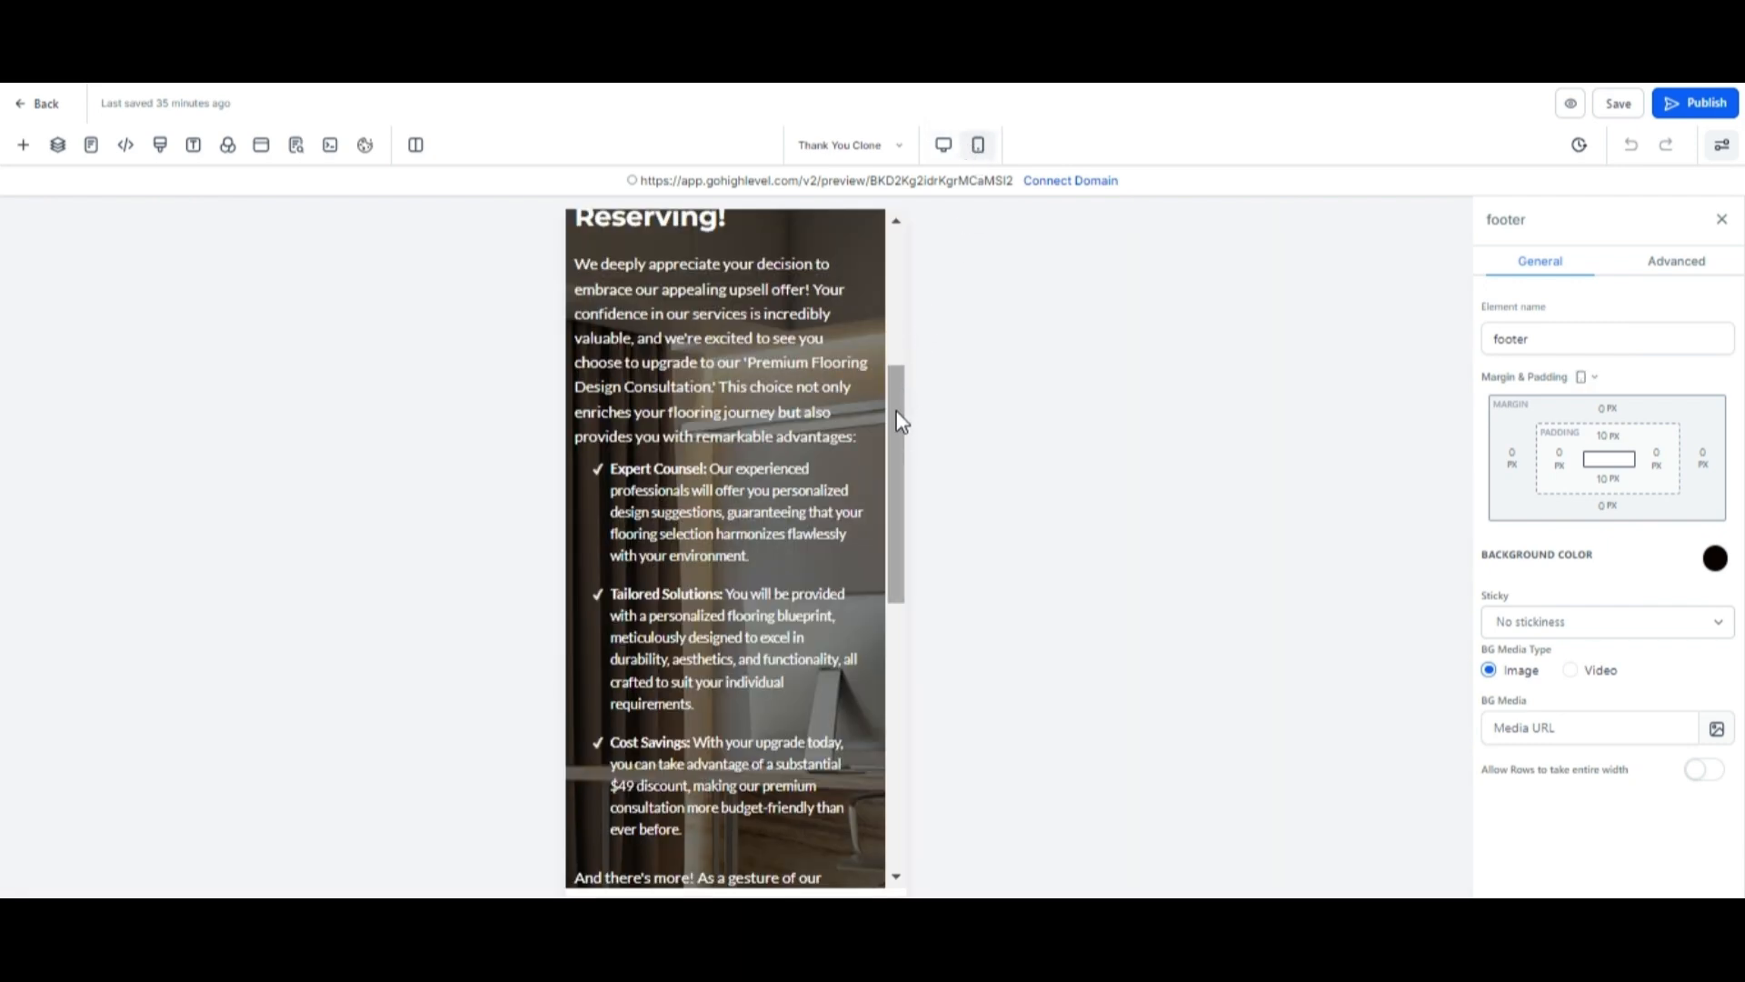
{"action": "left_click_drag", "start_coordinate": [900, 421], "coordinate": [954, 329]}
{"action": "left_click", "coordinate": [1673, 263]}
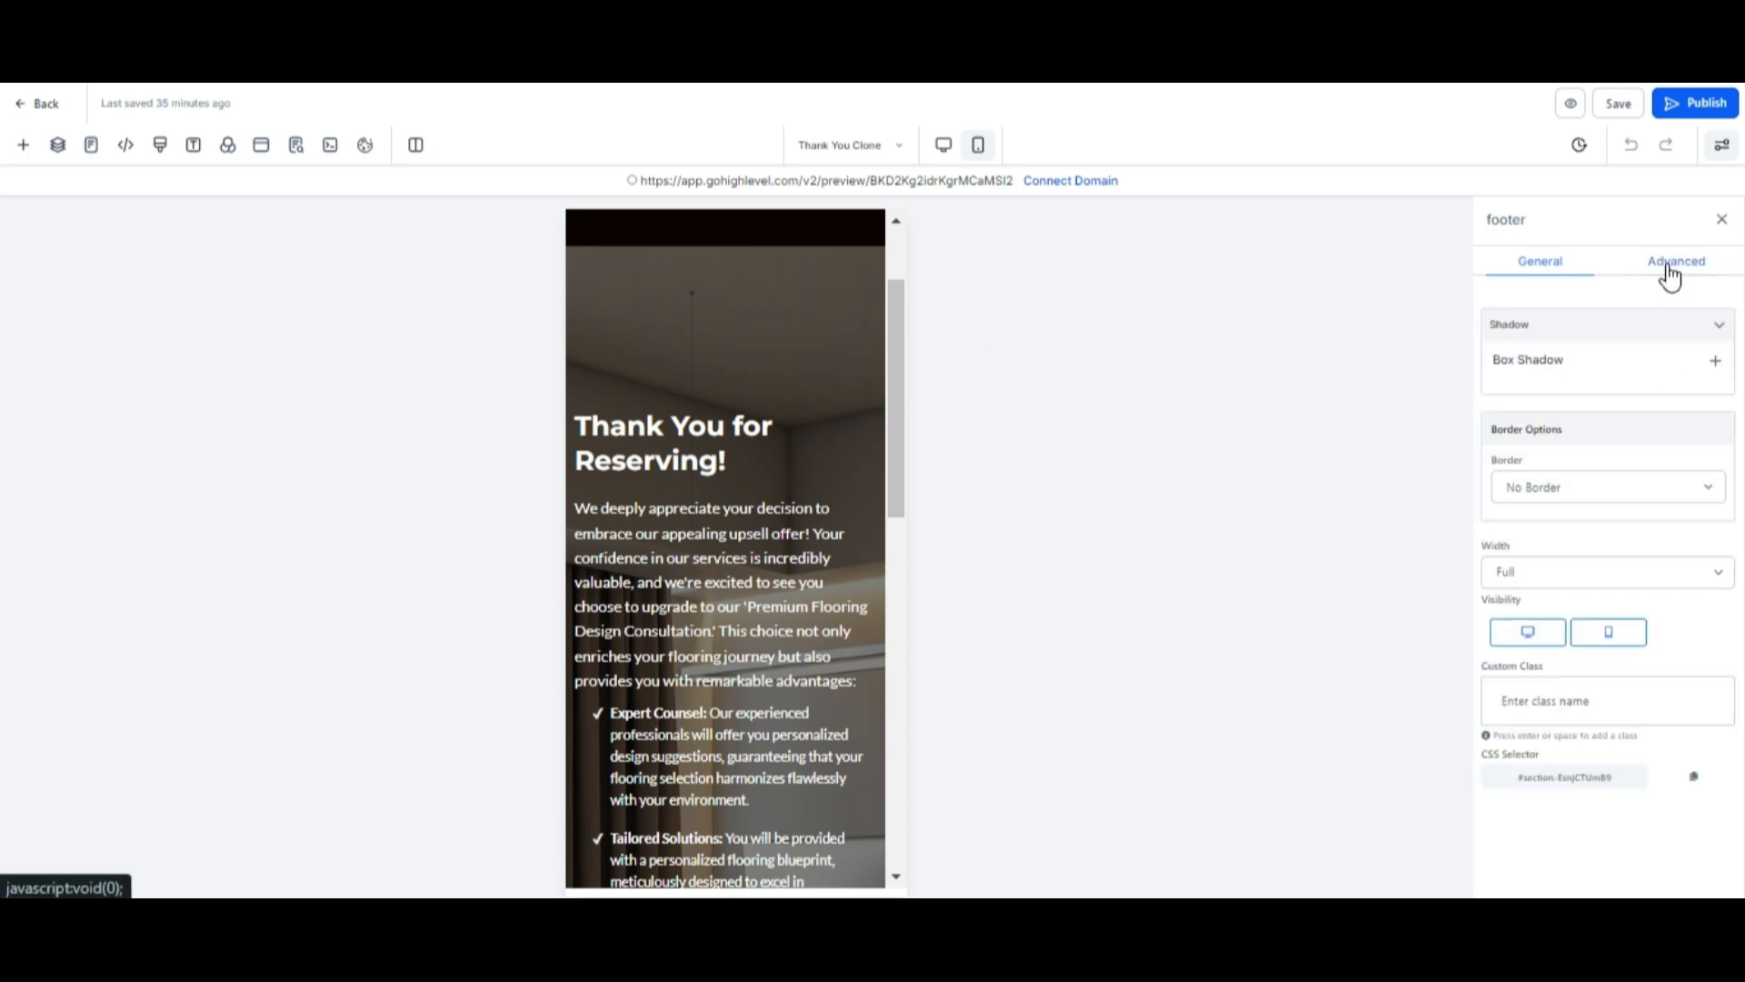
{"action": "scroll", "coordinate": [707, 403], "scroll_direction": "down", "scroll_amount": 11}
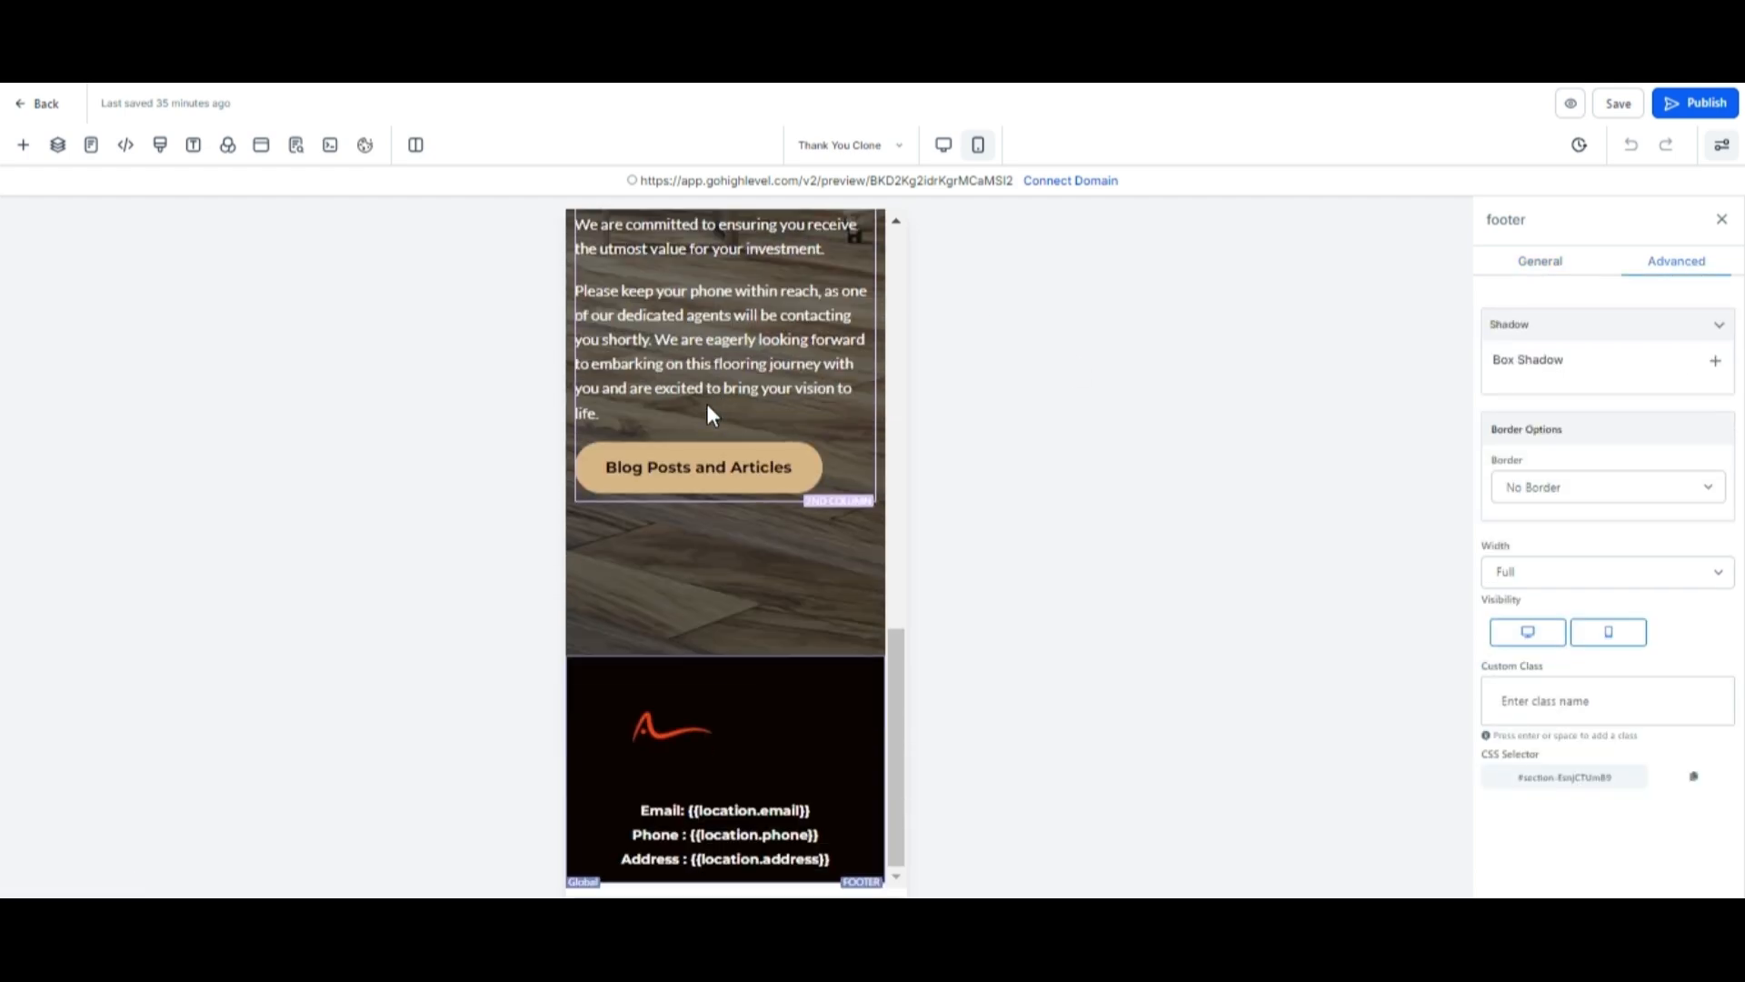
{"action": "left_click", "coordinate": [720, 704]}
{"action": "left_click", "coordinate": [738, 607]}
{"action": "scroll", "coordinate": [778, 530], "scroll_direction": "up", "scroll_amount": 7}
{"action": "scroll", "coordinate": [778, 531], "scroll_direction": "up", "scroll_amount": 5}
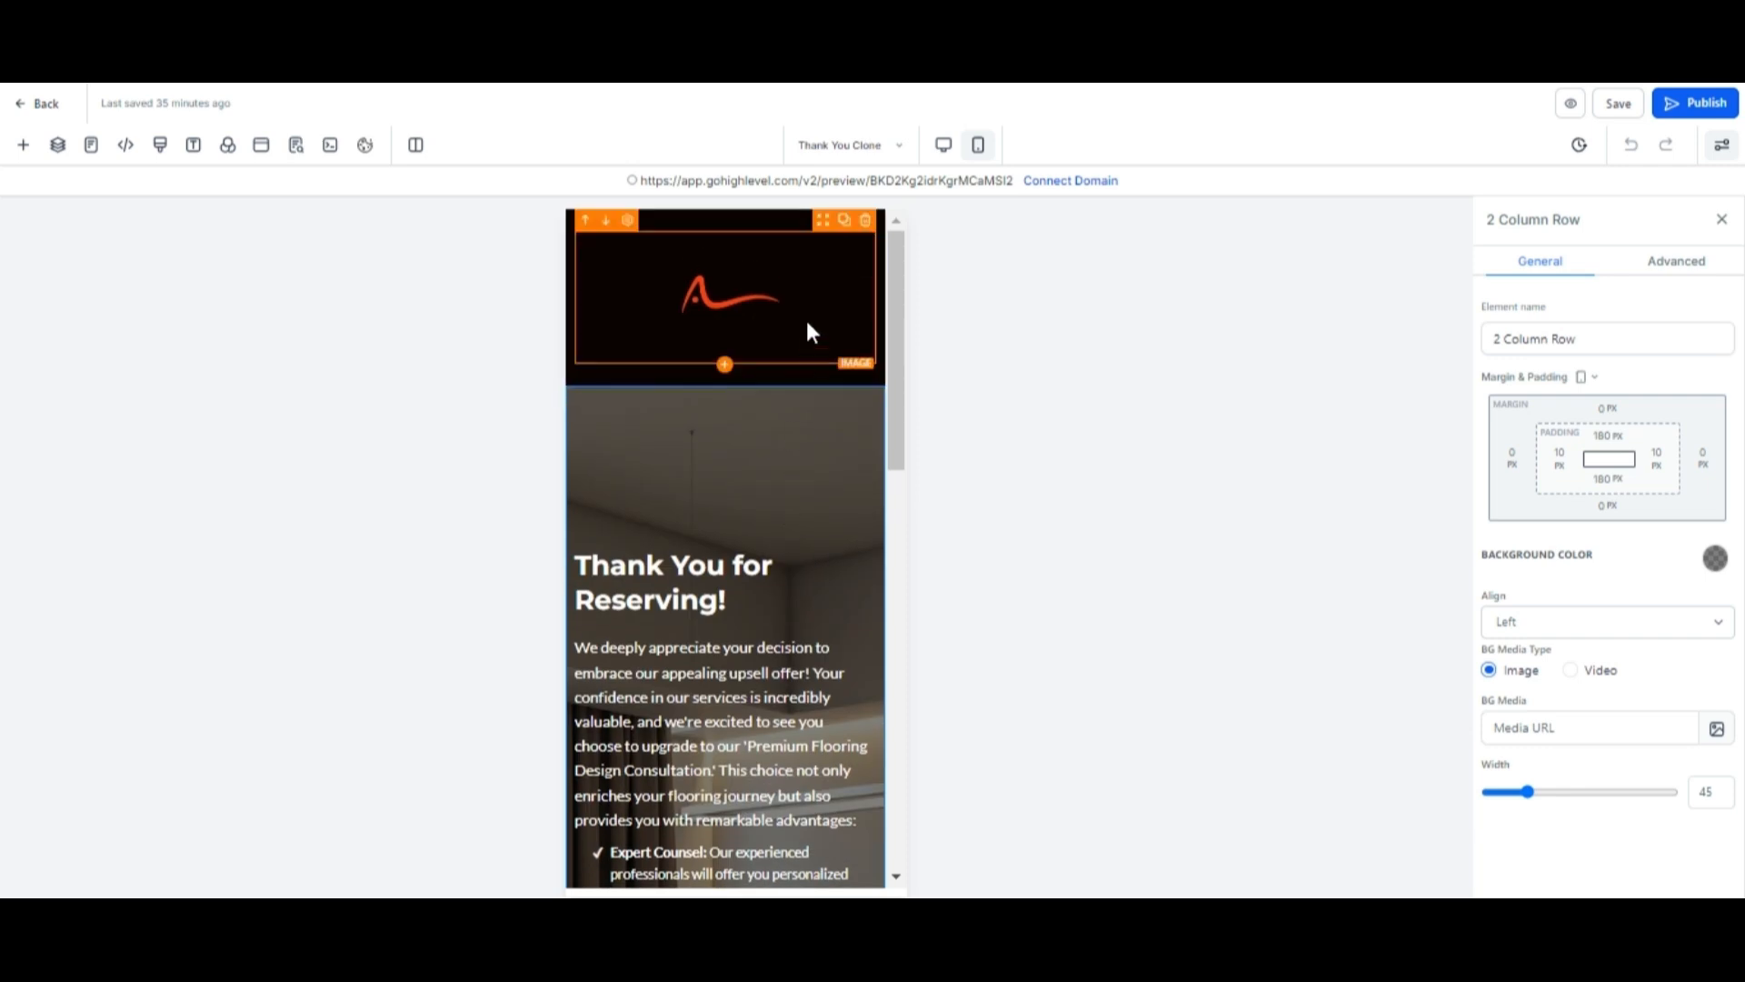
Switch to the Upsell Clone page and scroll through its hero, form, testimonials, gallery and footer.
{"action": "left_click", "coordinate": [893, 151]}
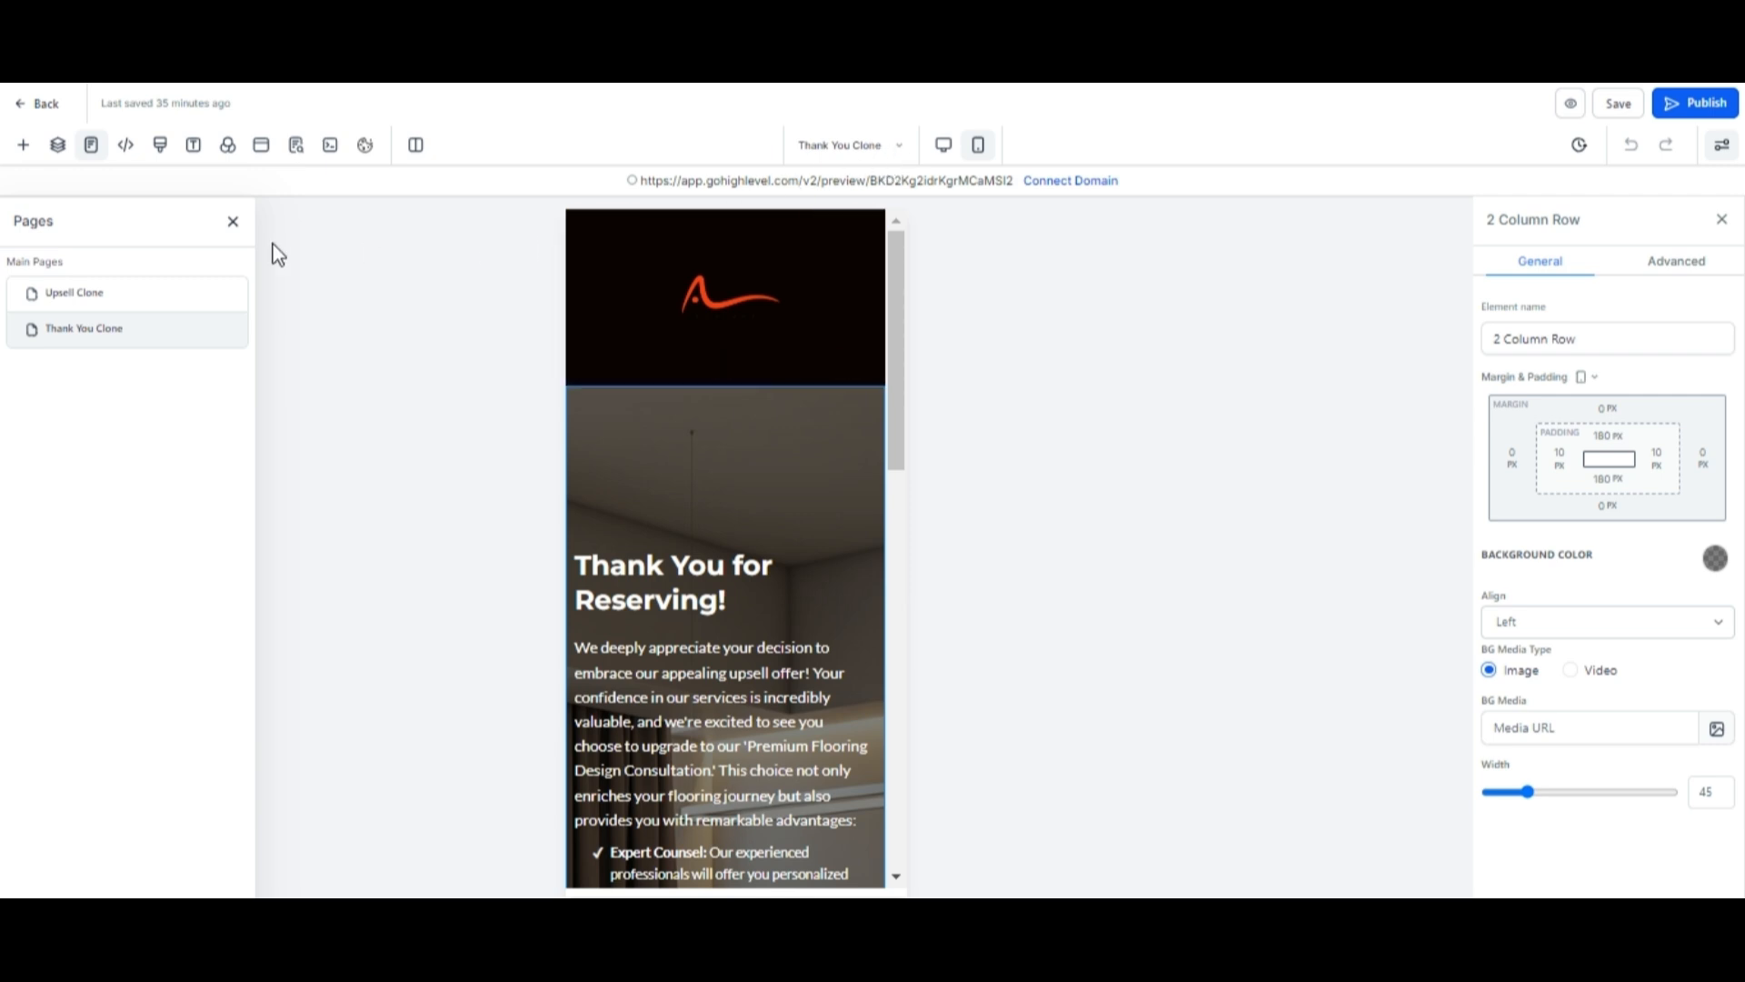
{"action": "left_click", "coordinate": [75, 292]}
{"action": "scroll", "coordinate": [605, 463], "scroll_direction": "down", "scroll_amount": 12}
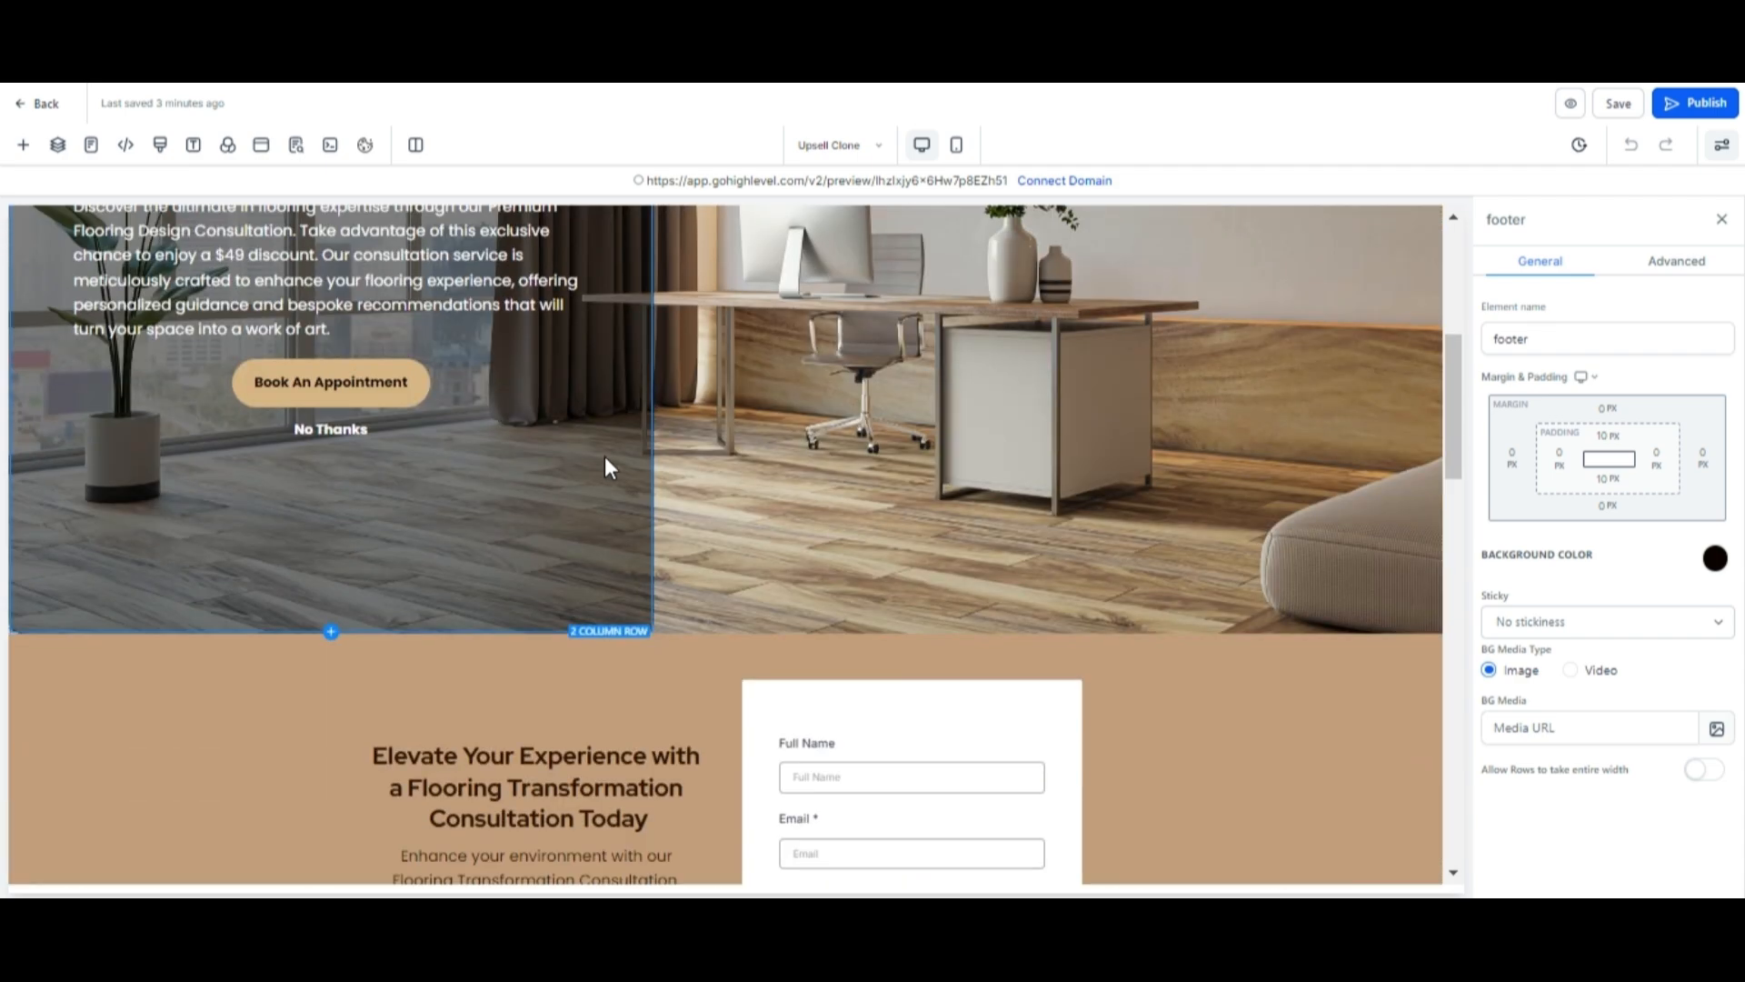
{"action": "scroll", "coordinate": [604, 456], "scroll_direction": "down", "scroll_amount": 7}
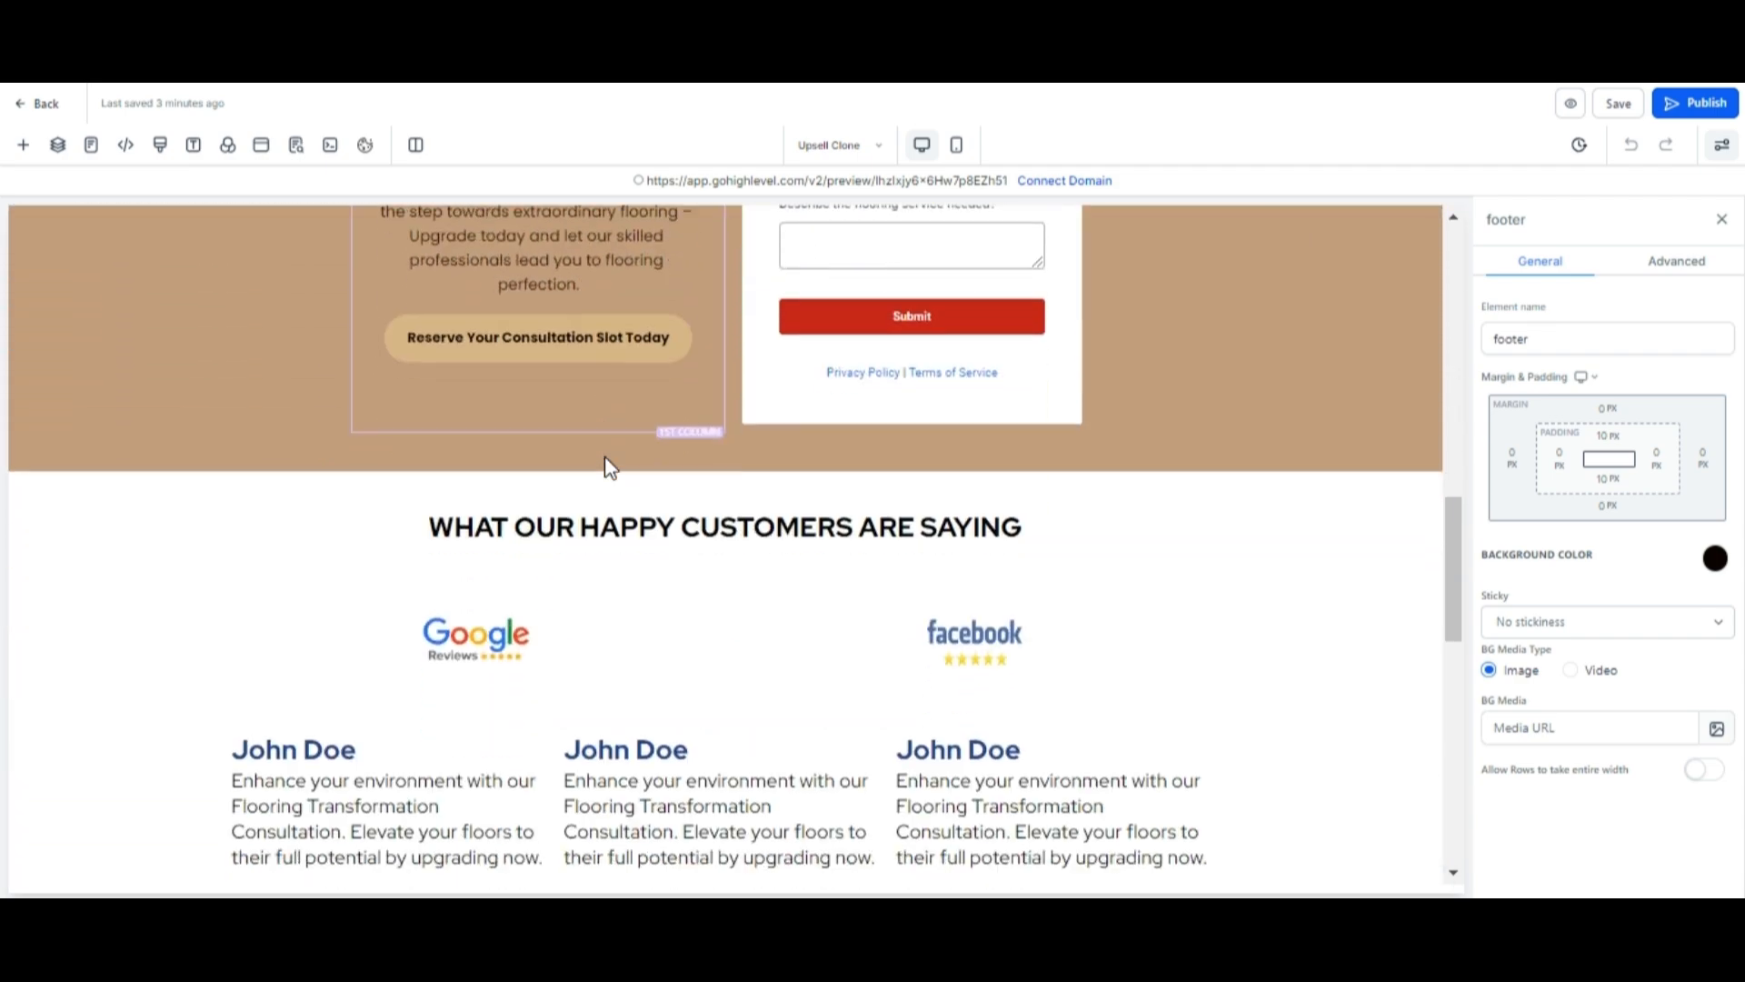
{"action": "scroll", "coordinate": [606, 459], "scroll_direction": "down", "scroll_amount": 8}
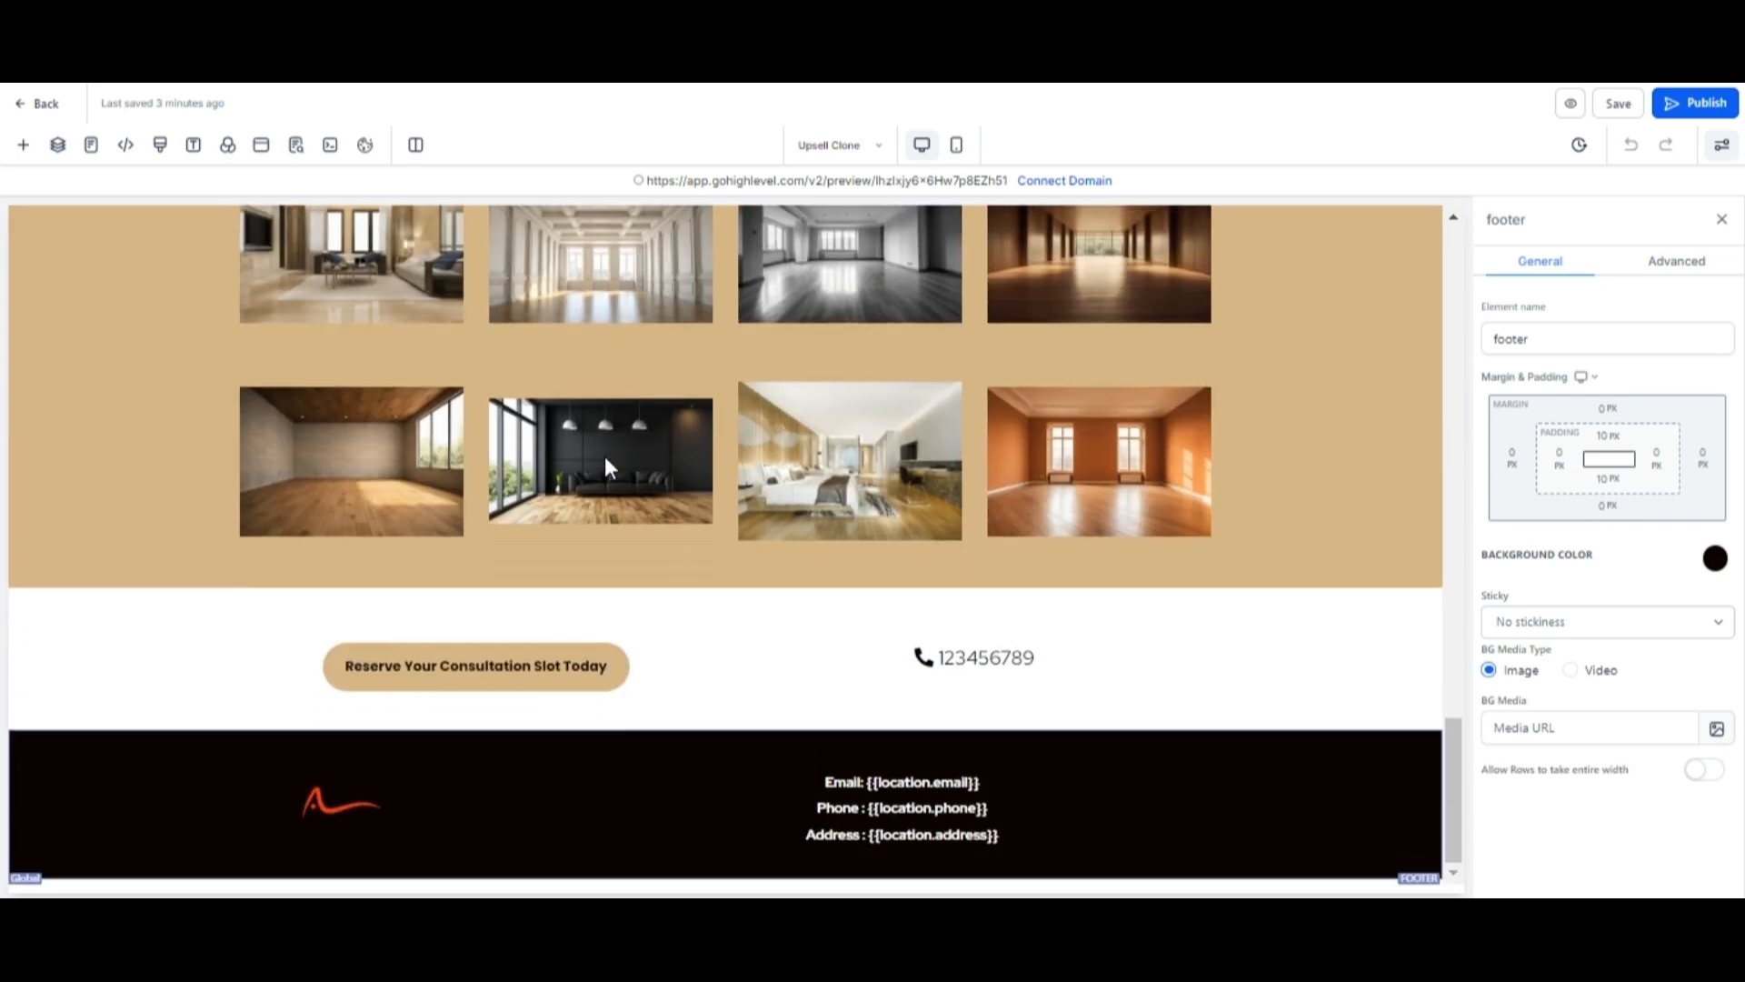
{"action": "scroll", "coordinate": [603, 455], "scroll_direction": "up", "scroll_amount": 5}
{"action": "scroll", "coordinate": [603, 456], "scroll_direction": "up", "scroll_amount": 4}
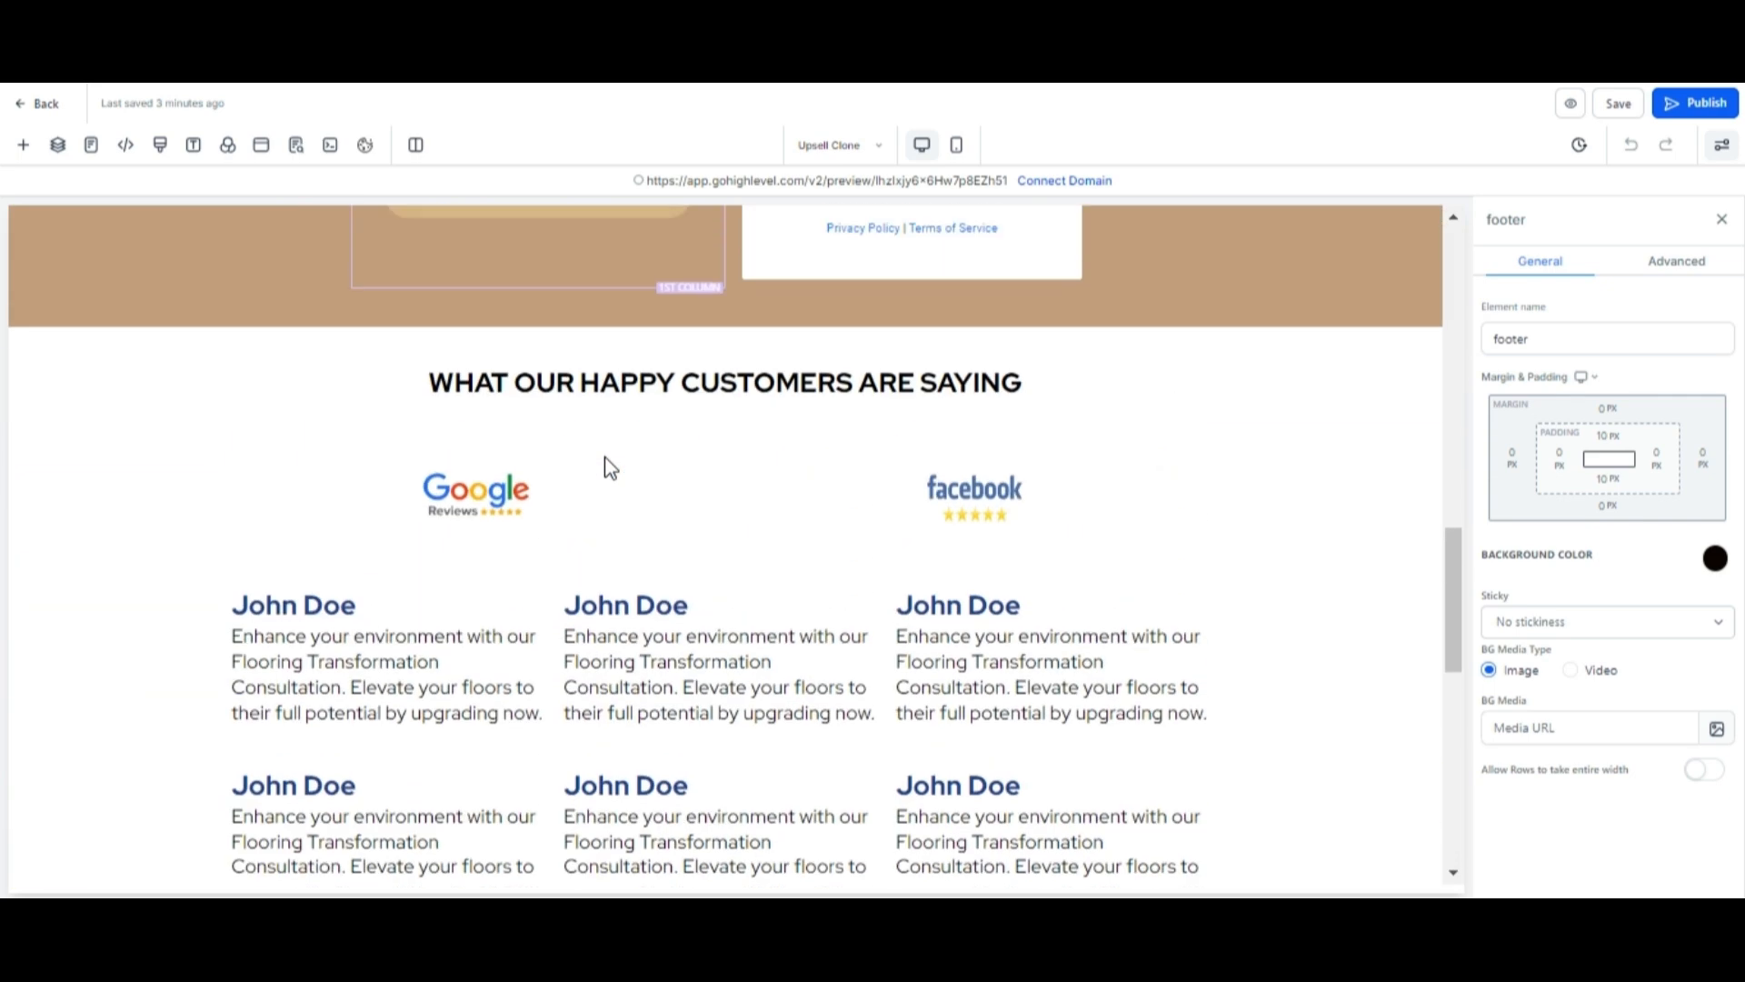
{"action": "scroll", "coordinate": [605, 465], "scroll_direction": "up", "scroll_amount": 5}
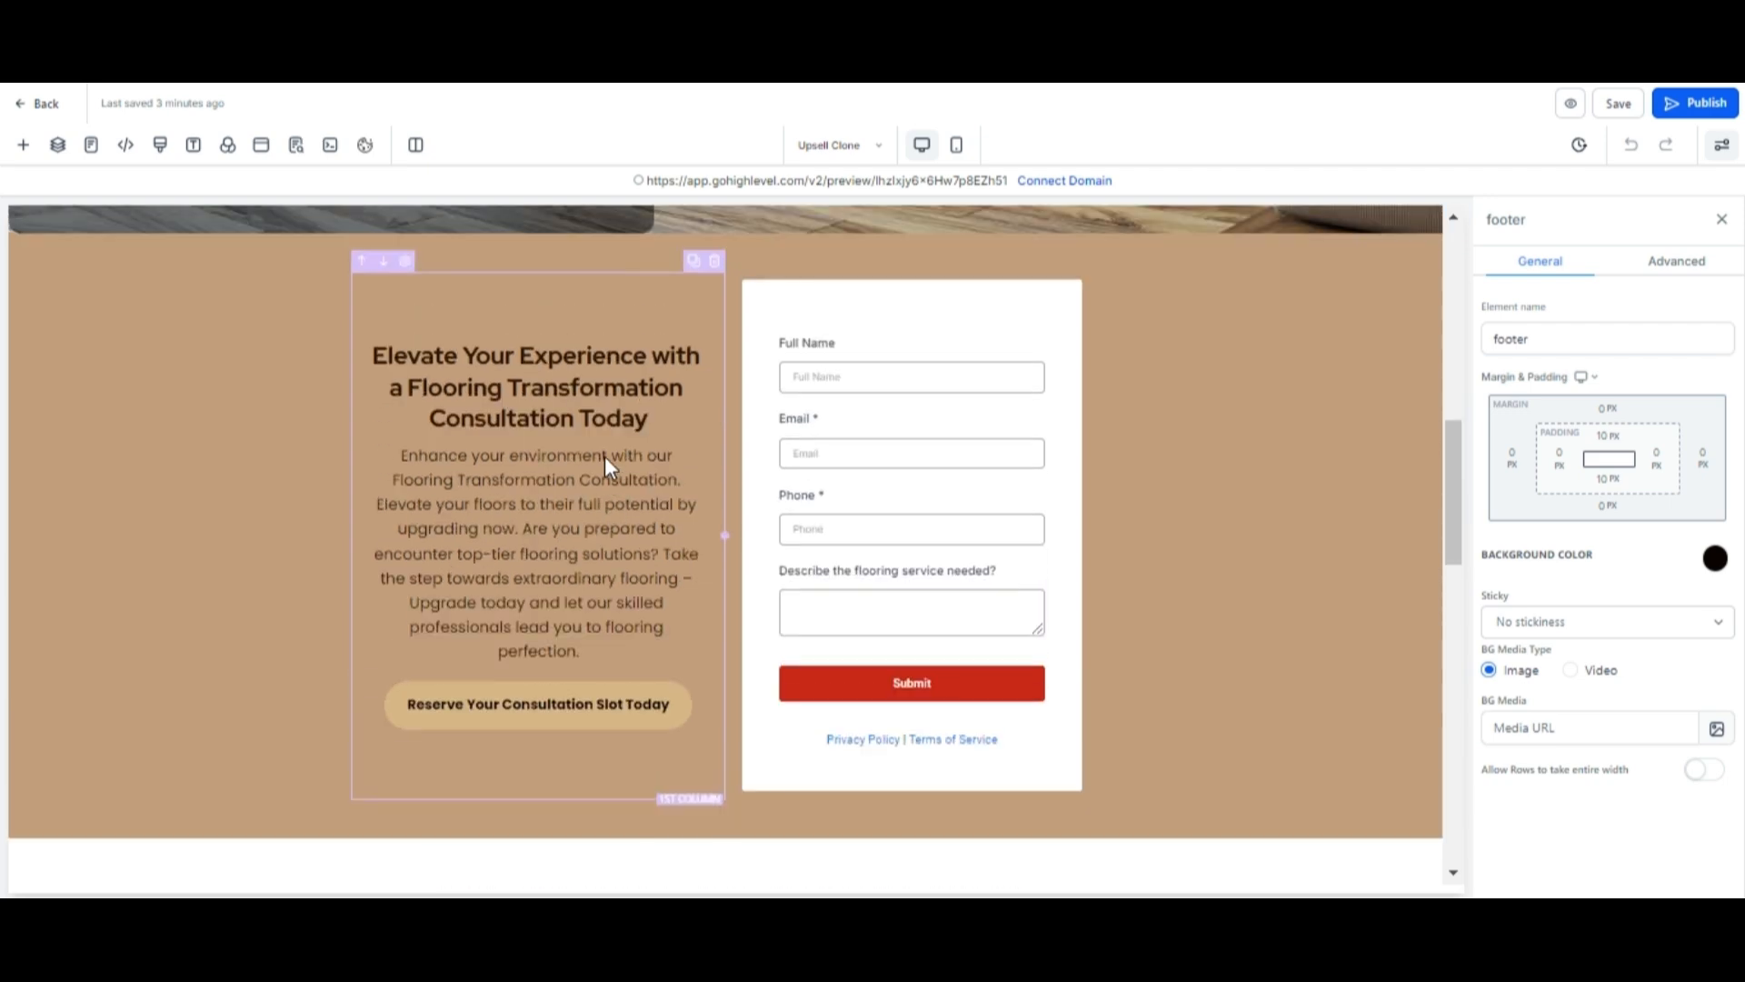
{"action": "scroll", "coordinate": [607, 466], "scroll_direction": "up", "scroll_amount": 6}
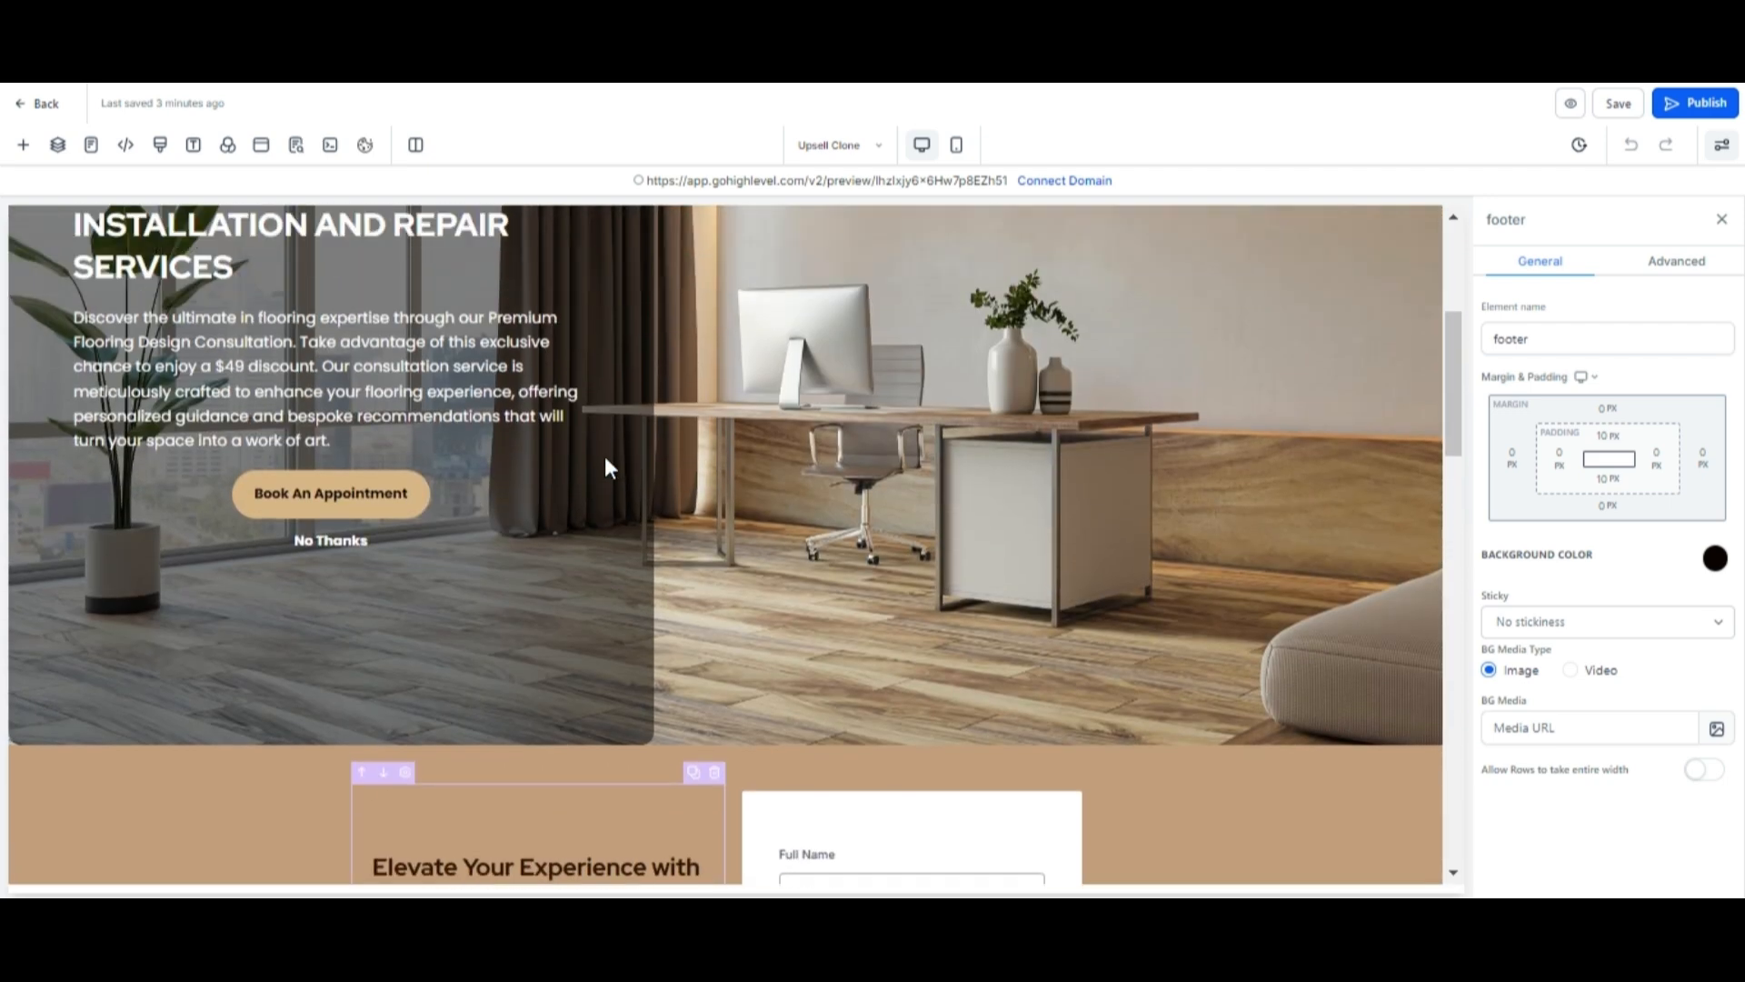
{"action": "scroll", "coordinate": [604, 456], "scroll_direction": "up", "scroll_amount": 2}
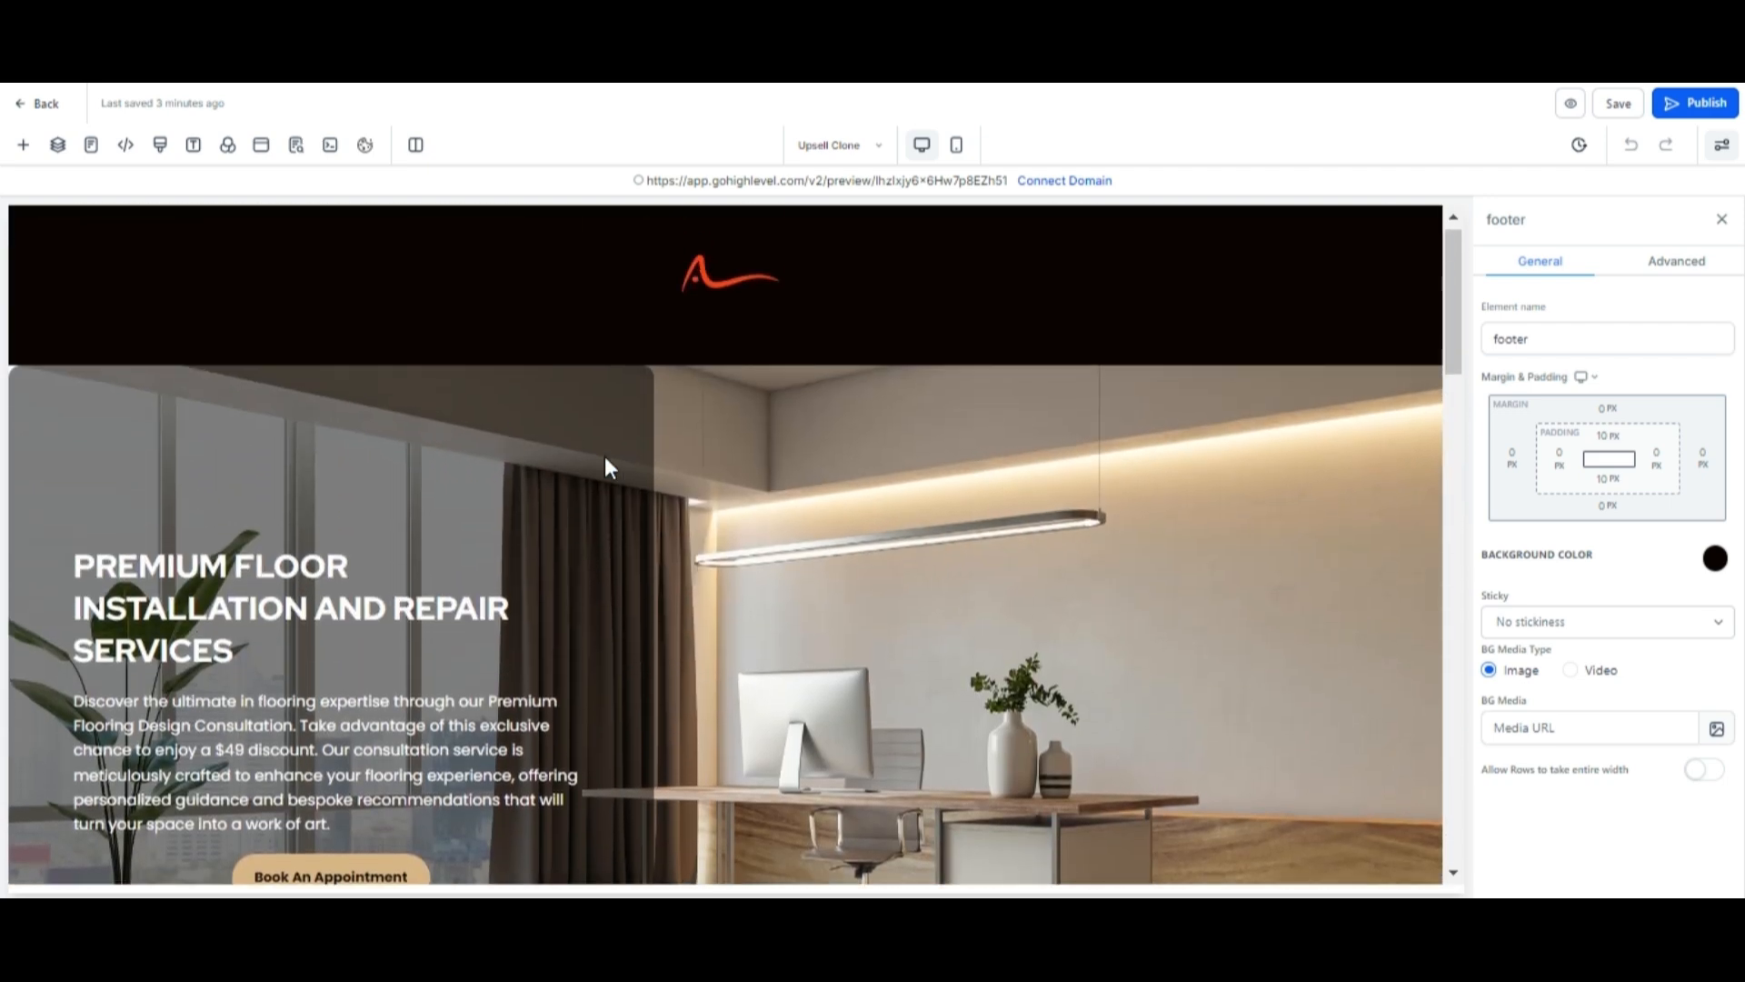
{"action": "scroll", "coordinate": [603, 456], "scroll_direction": "down", "scroll_amount": 2}
{"action": "scroll", "coordinate": [604, 456], "scroll_direction": "down", "scroll_amount": 5}
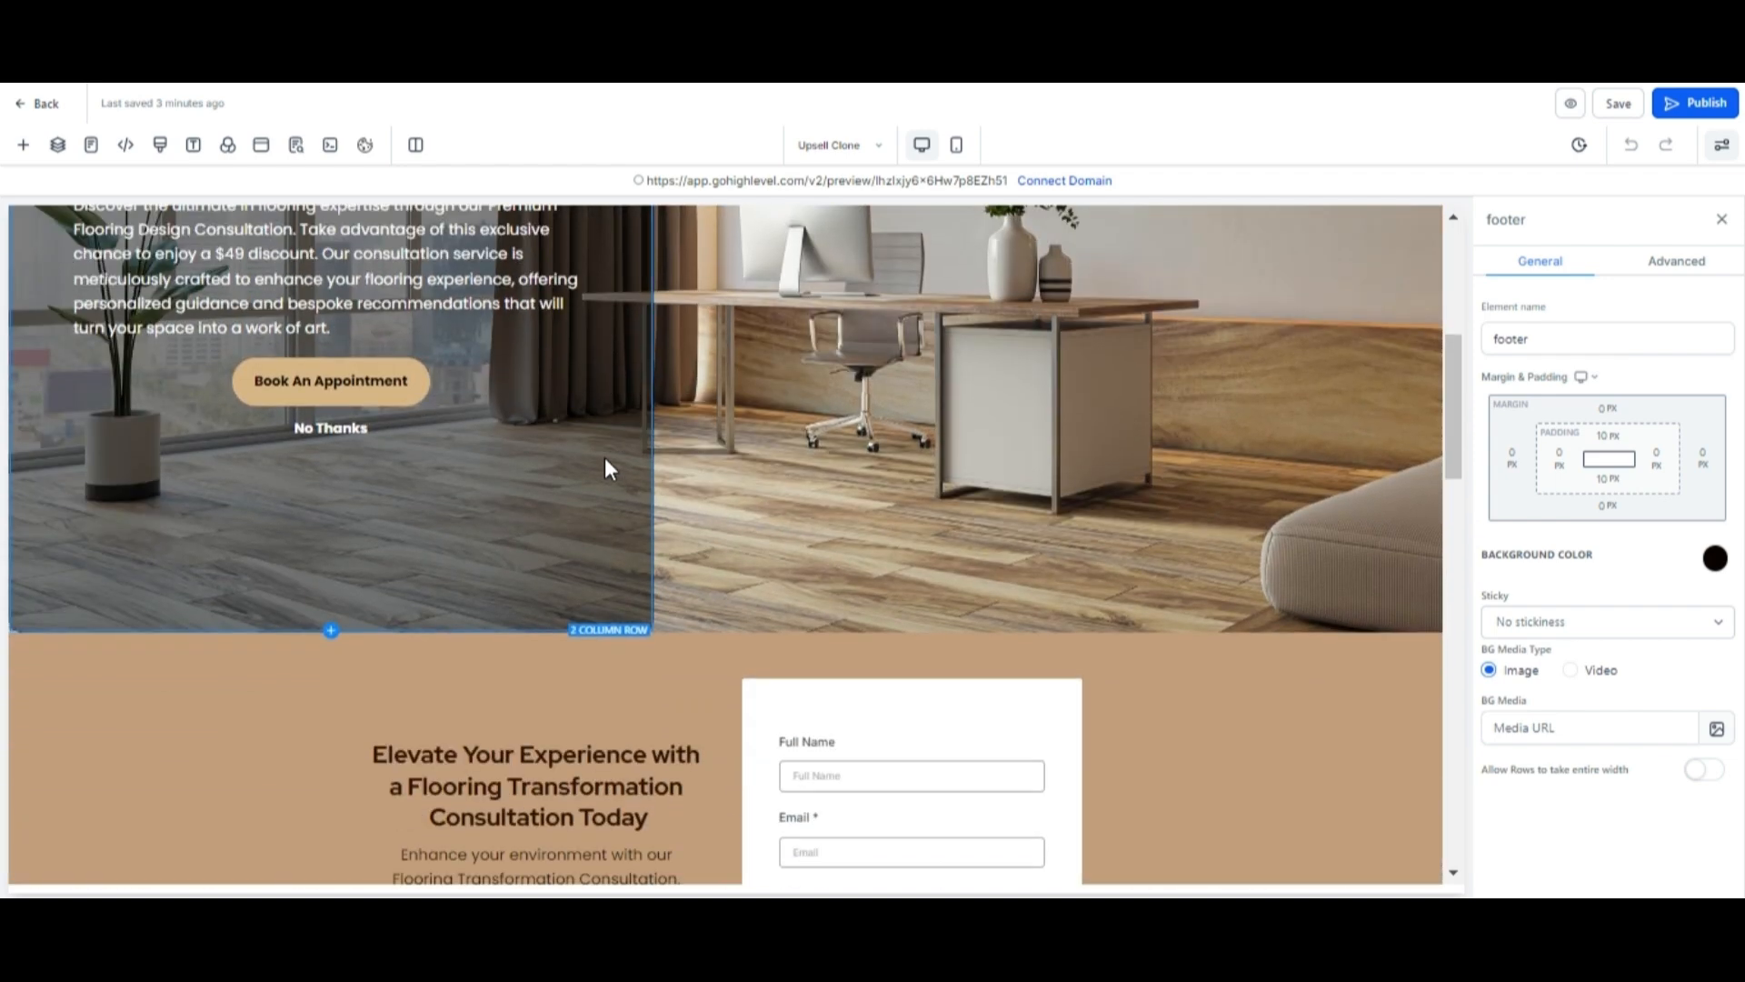
{"action": "scroll", "coordinate": [602, 458], "scroll_direction": "down", "scroll_amount": 3}
{"action": "scroll", "coordinate": [603, 456], "scroll_direction": "up", "scroll_amount": 3}
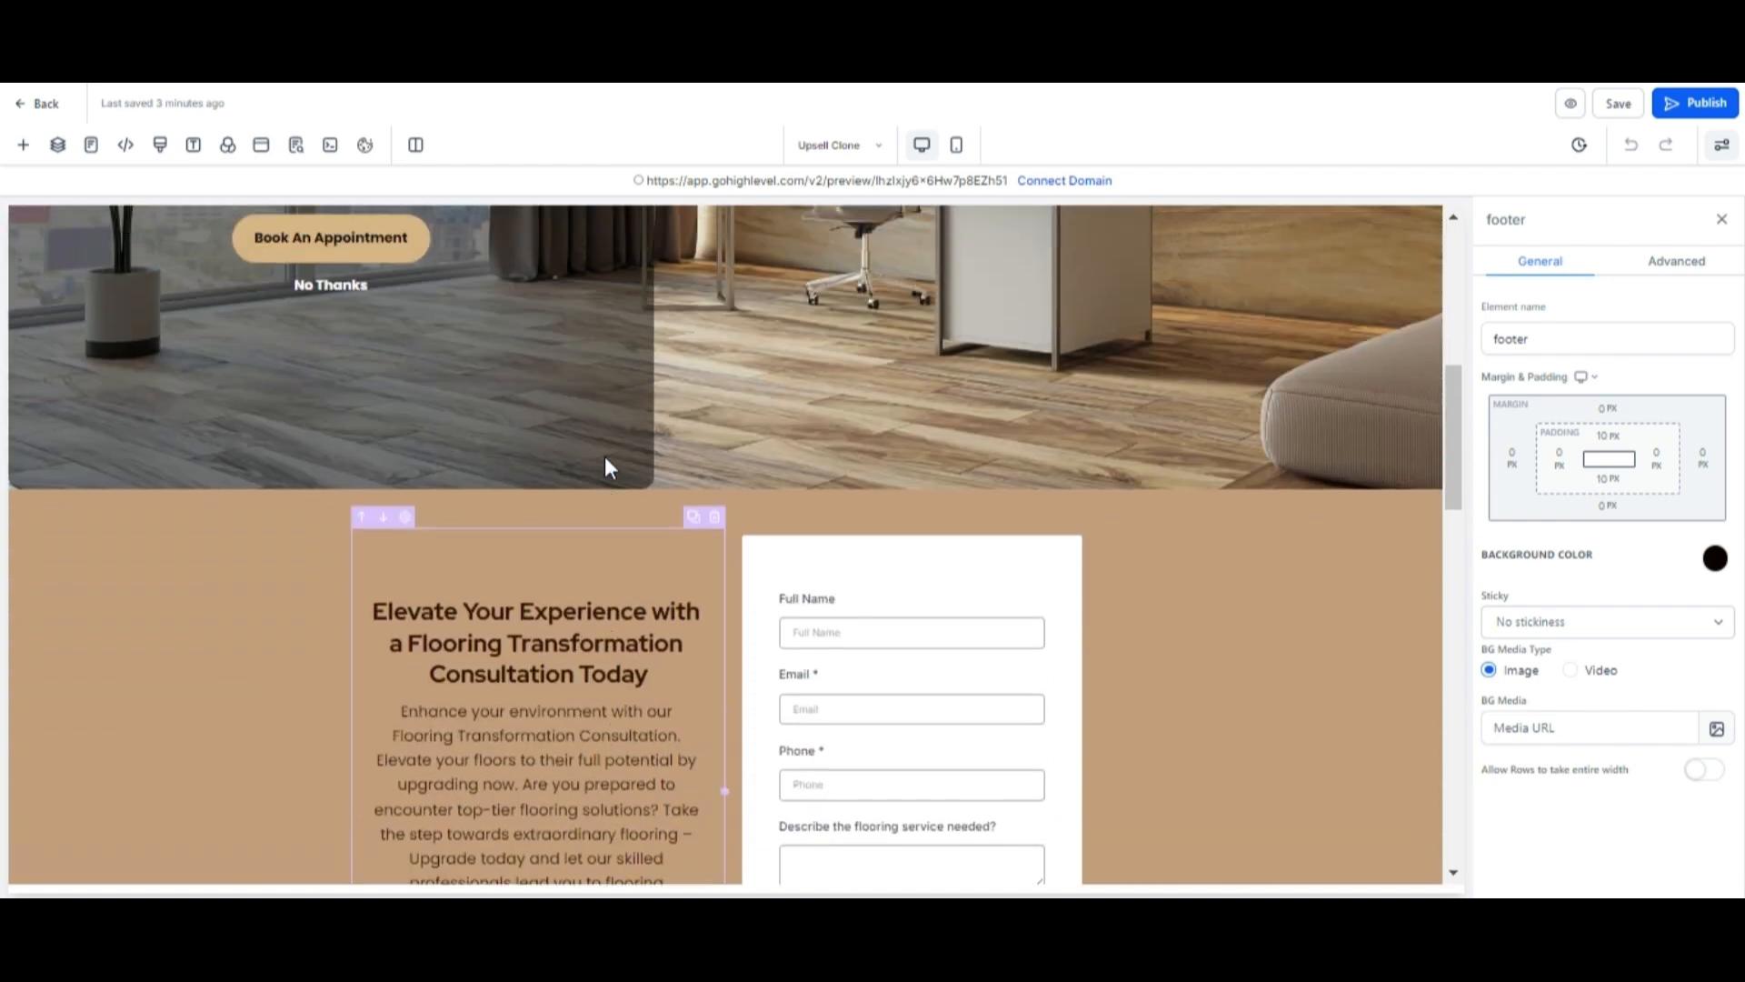
{"action": "scroll", "coordinate": [605, 462], "scroll_direction": "up", "scroll_amount": 5}
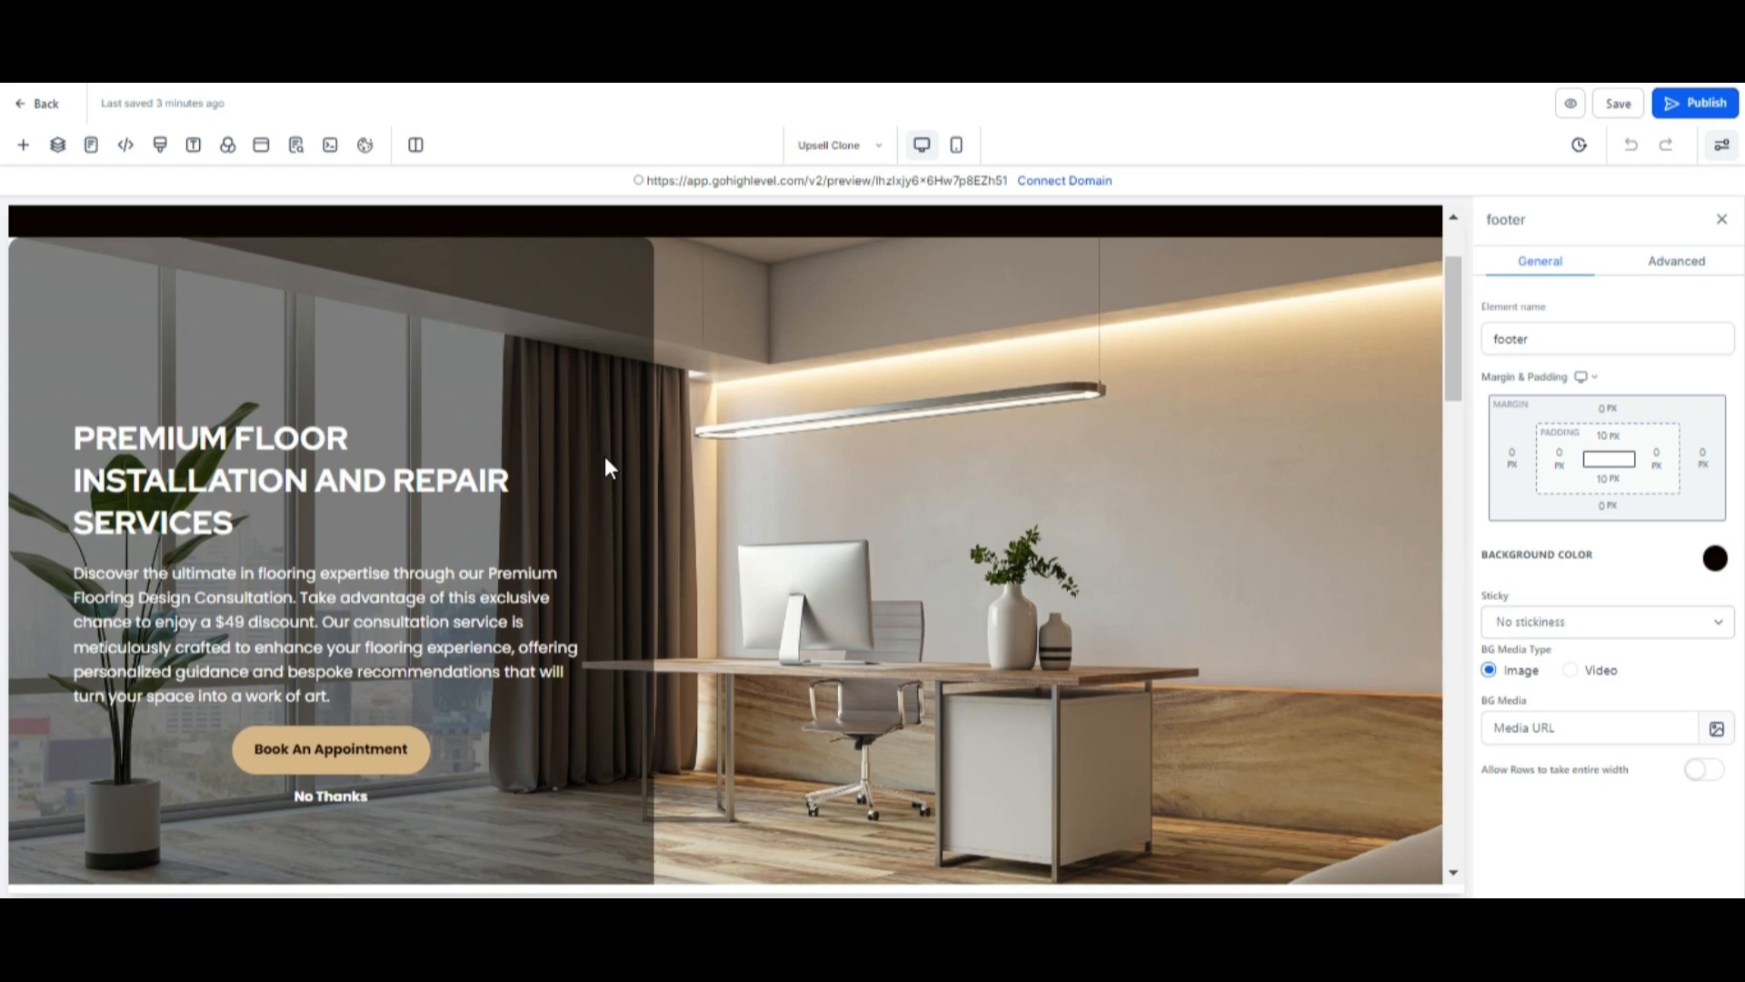
{"action": "scroll", "coordinate": [605, 459], "scroll_direction": "down", "scroll_amount": 4}
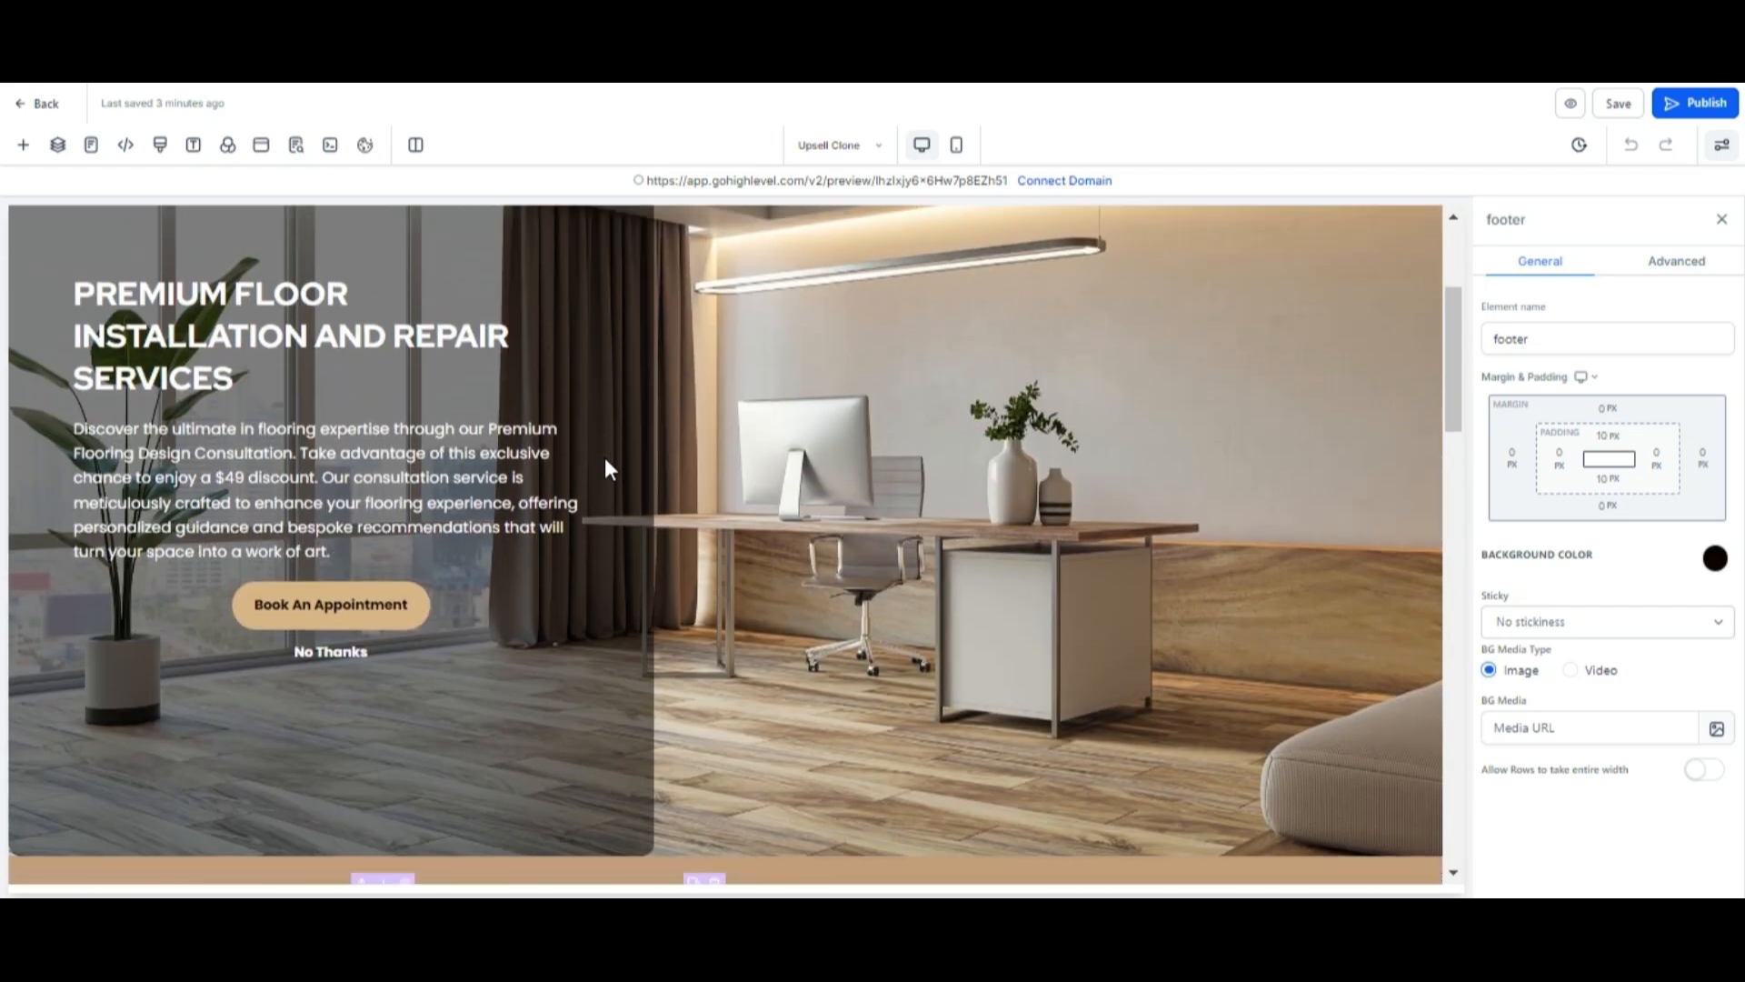
{"action": "scroll", "coordinate": [605, 459], "scroll_direction": "down", "scroll_amount": 5}
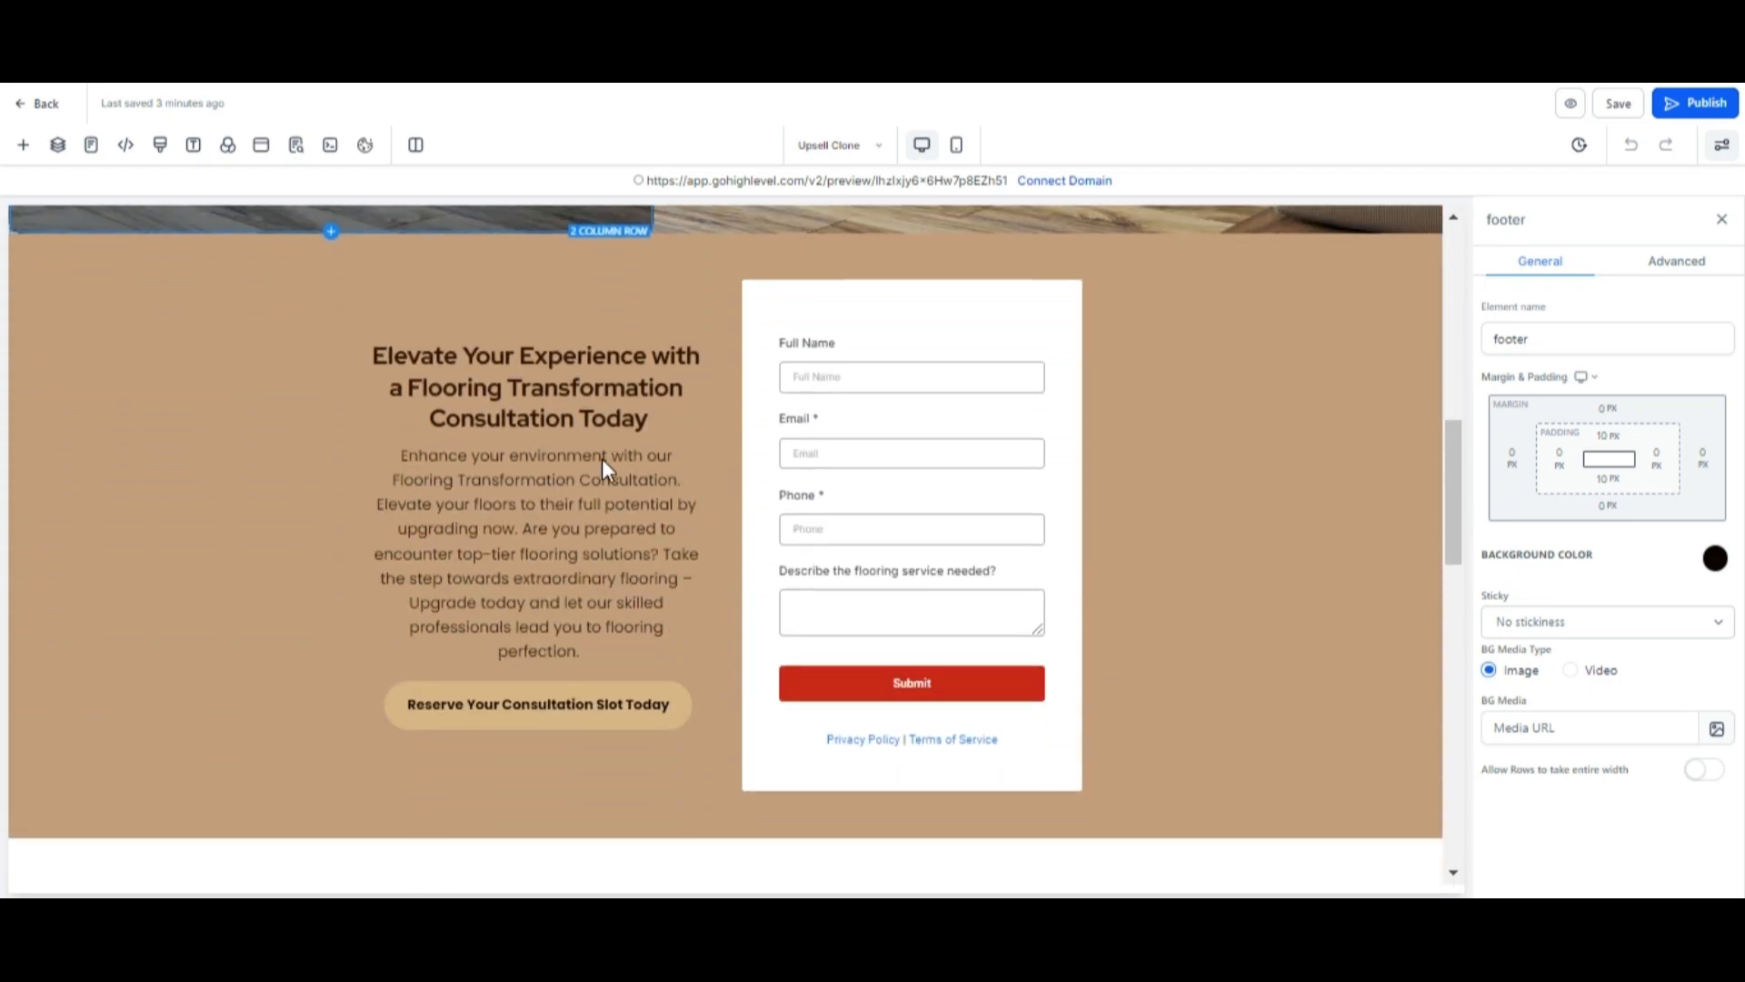
Save the page and go back to the funnel's steps overview.
{"action": "left_click", "coordinate": [1618, 102]}
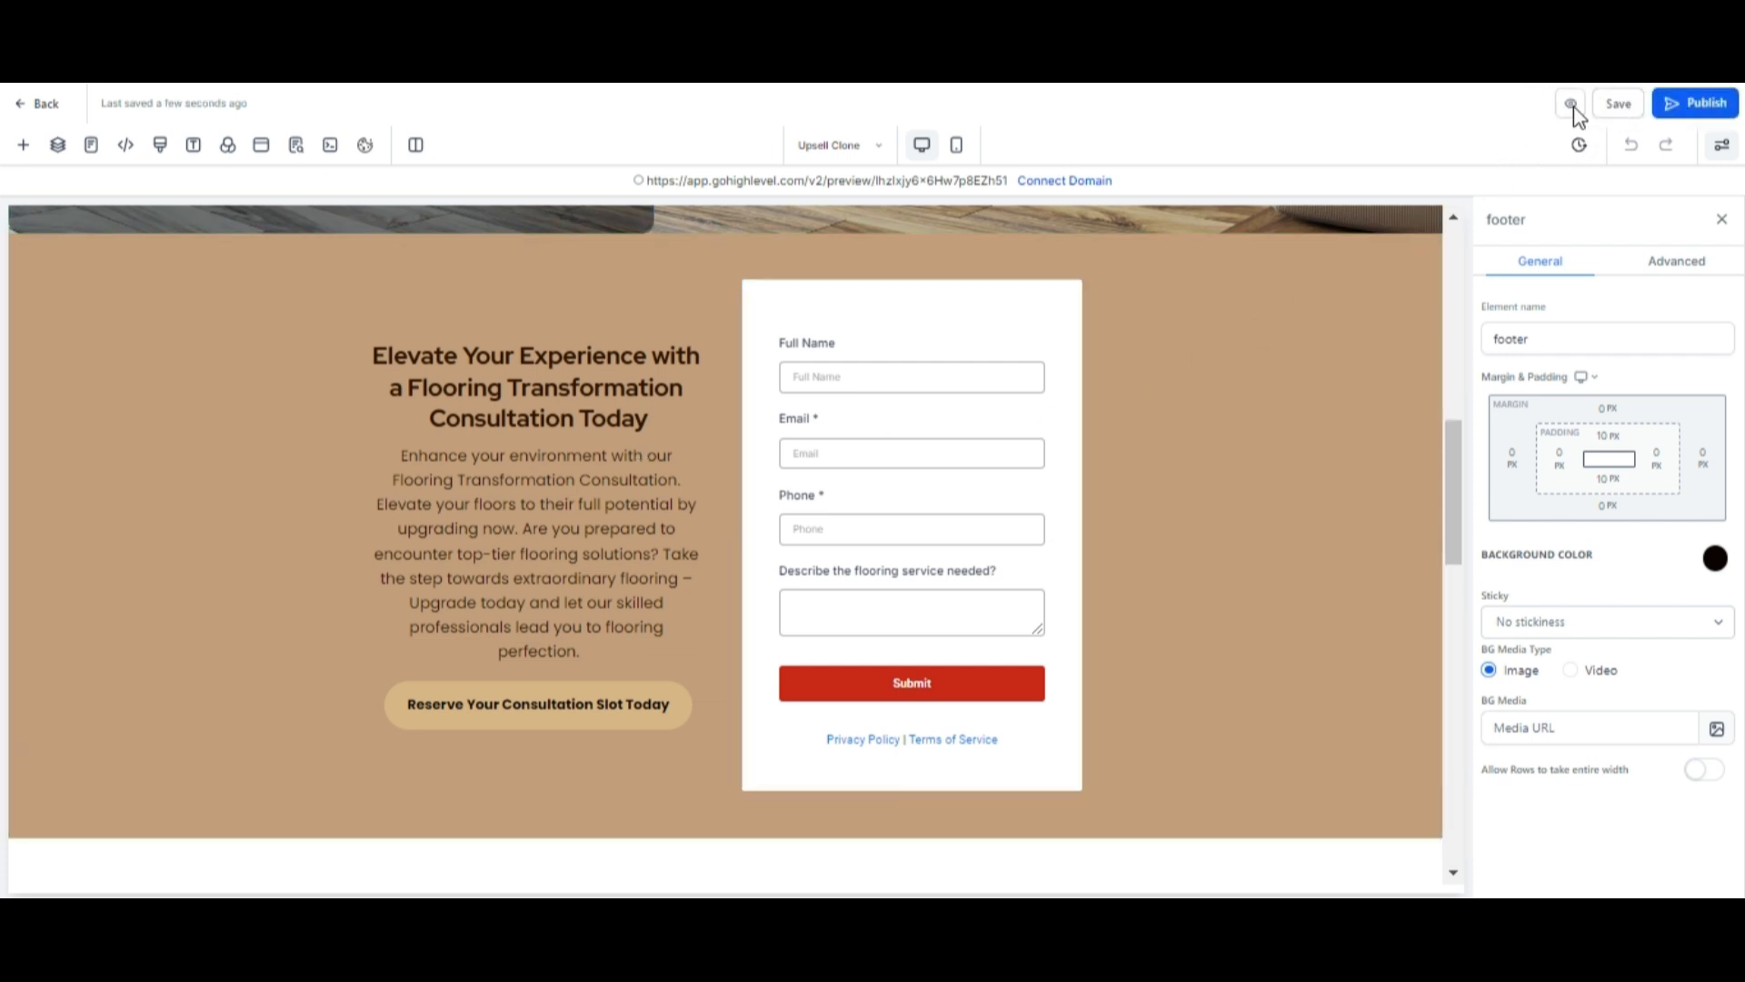
{"action": "left_click", "coordinate": [18, 105]}
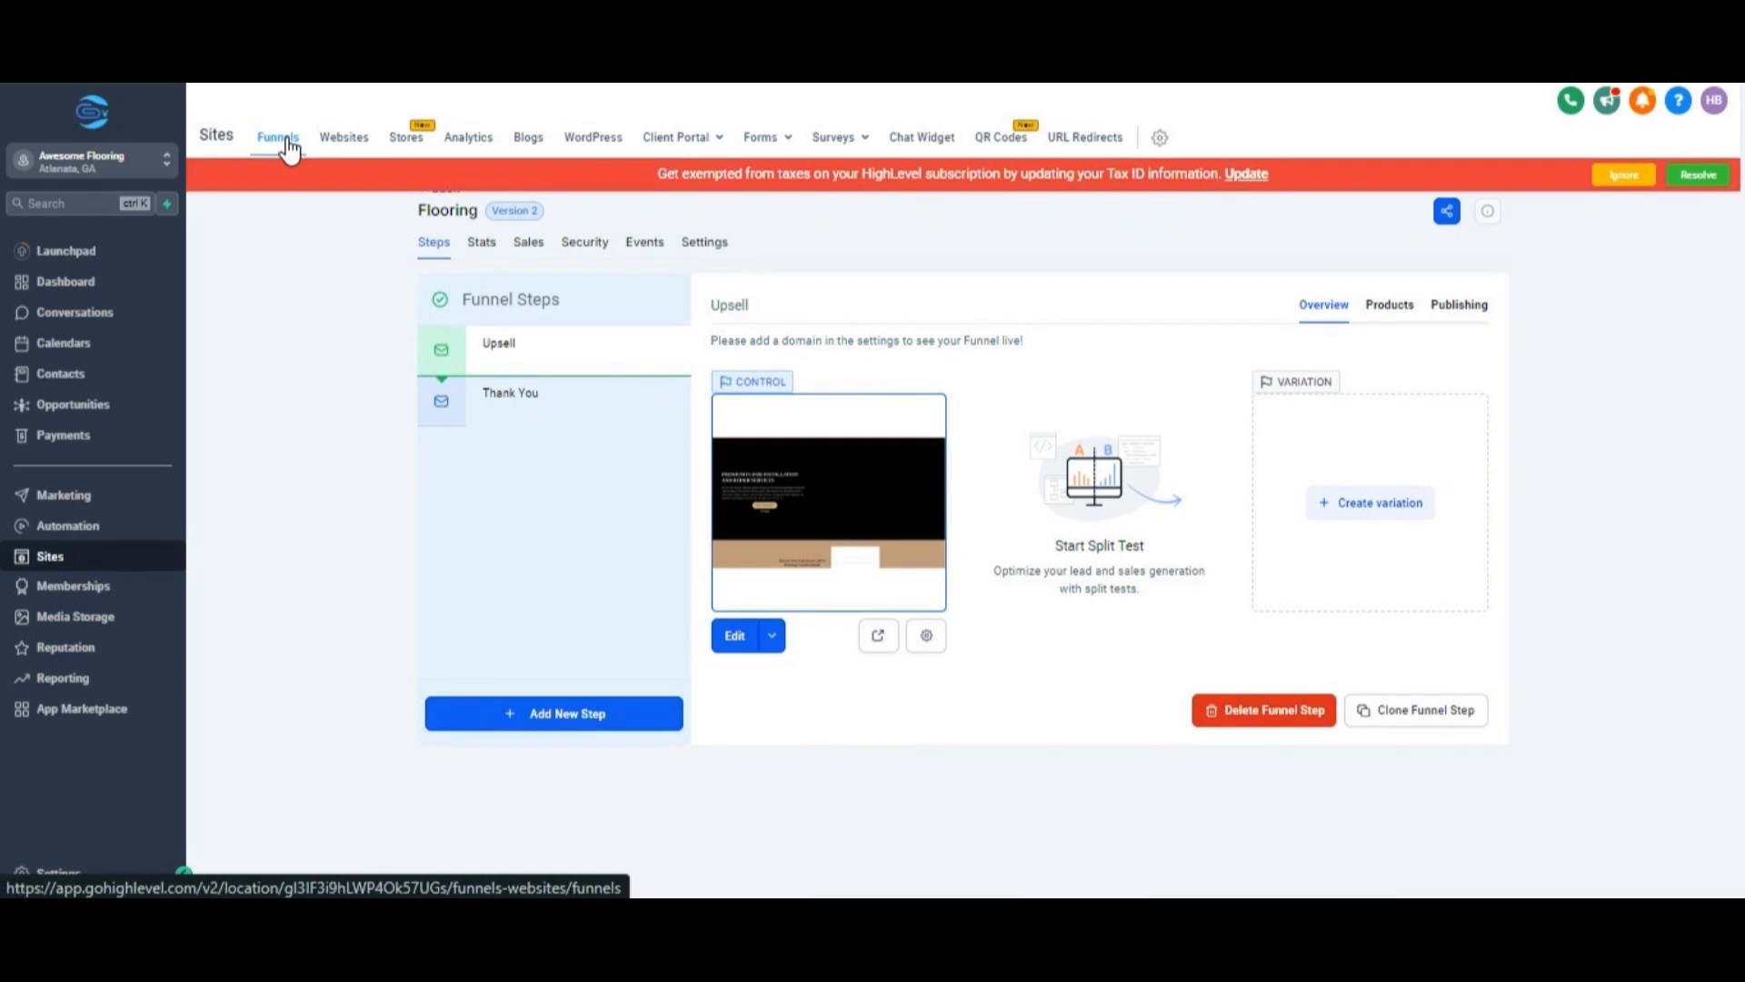